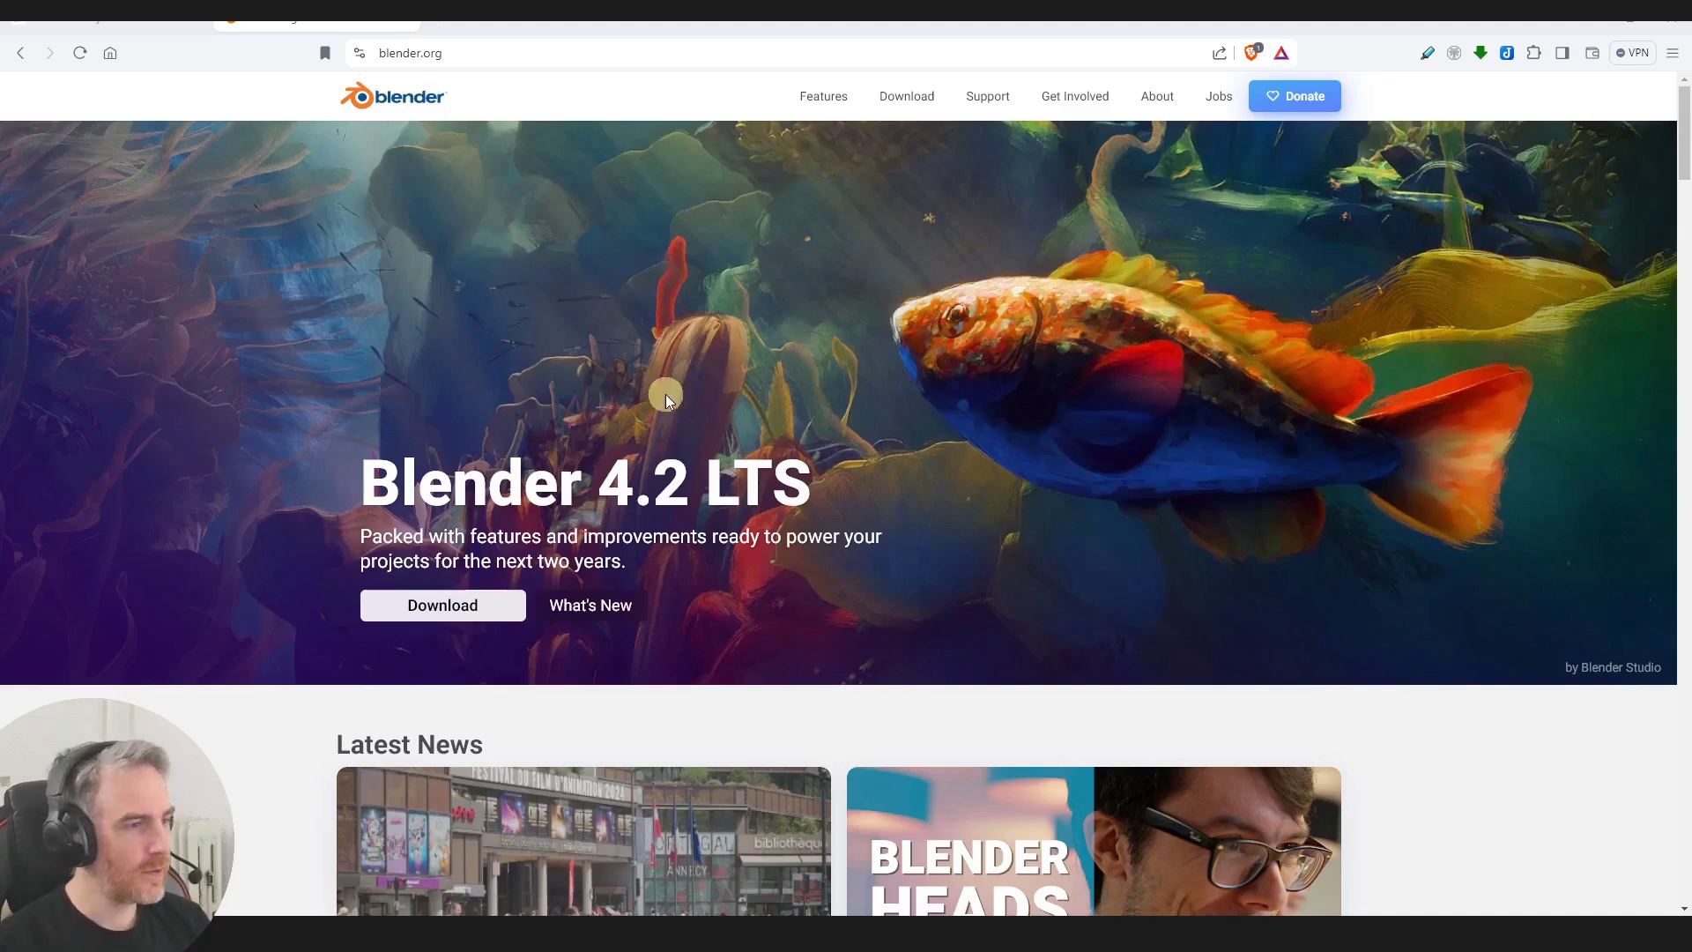
Step: Open Blender's releases list from the download page and read the developer handbook pages on Release Cycle, Release Branch and LTS
{"action": "left_click", "coordinate": [905, 99]}
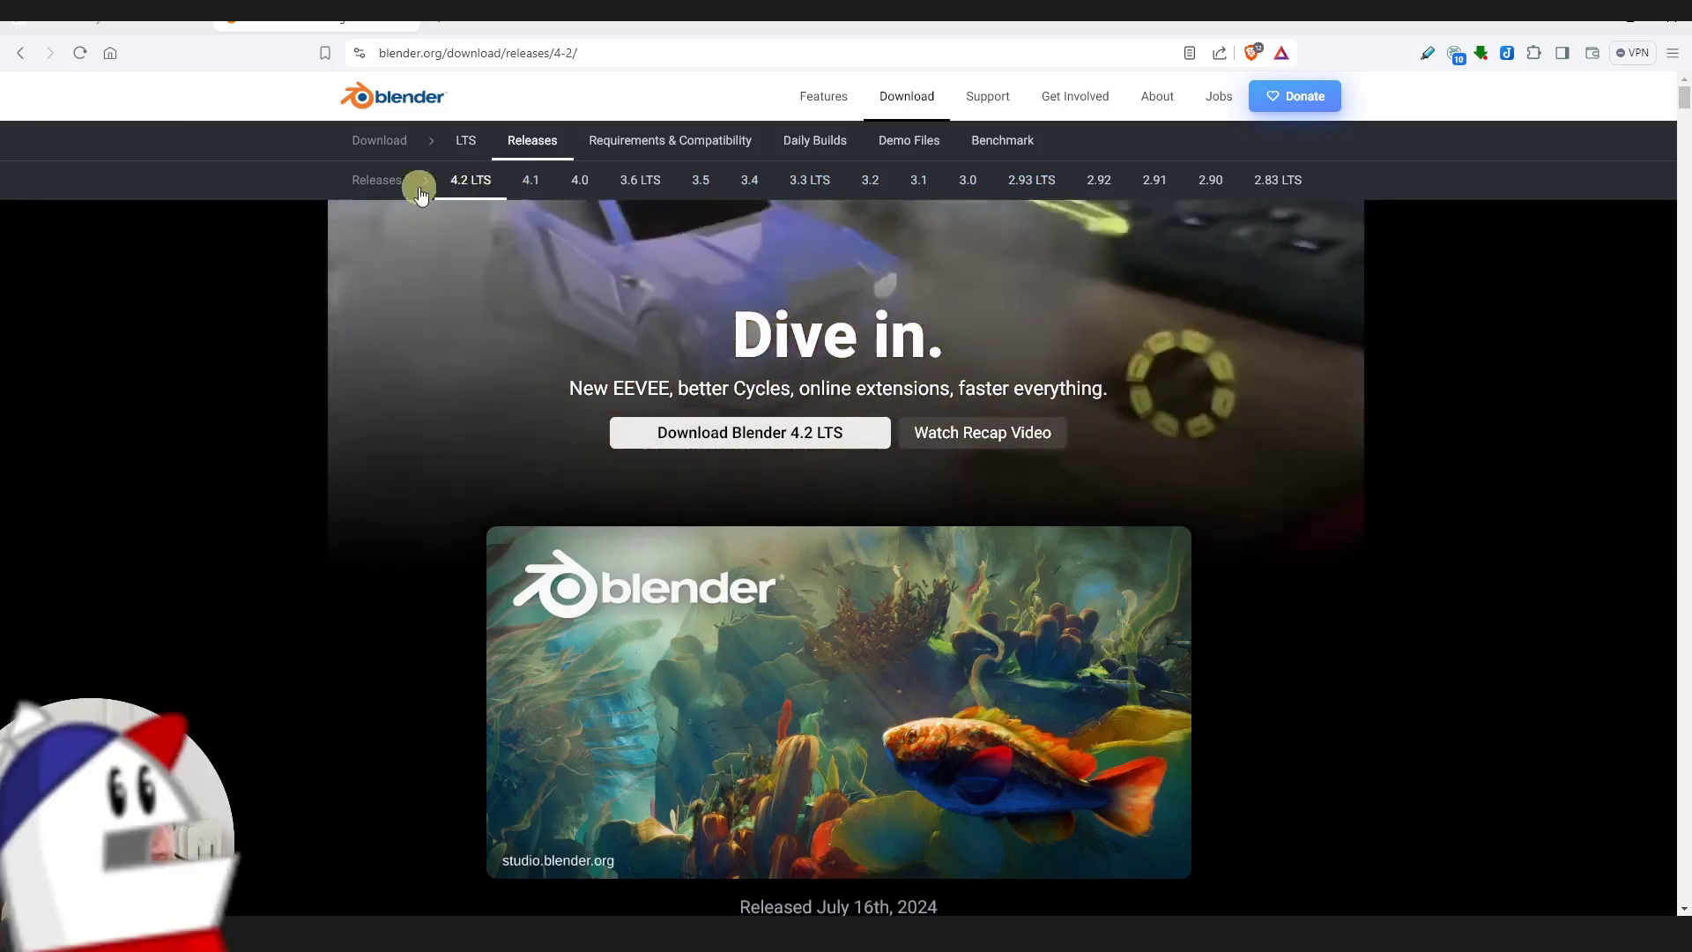
{"action": "left_click", "coordinate": [377, 180]}
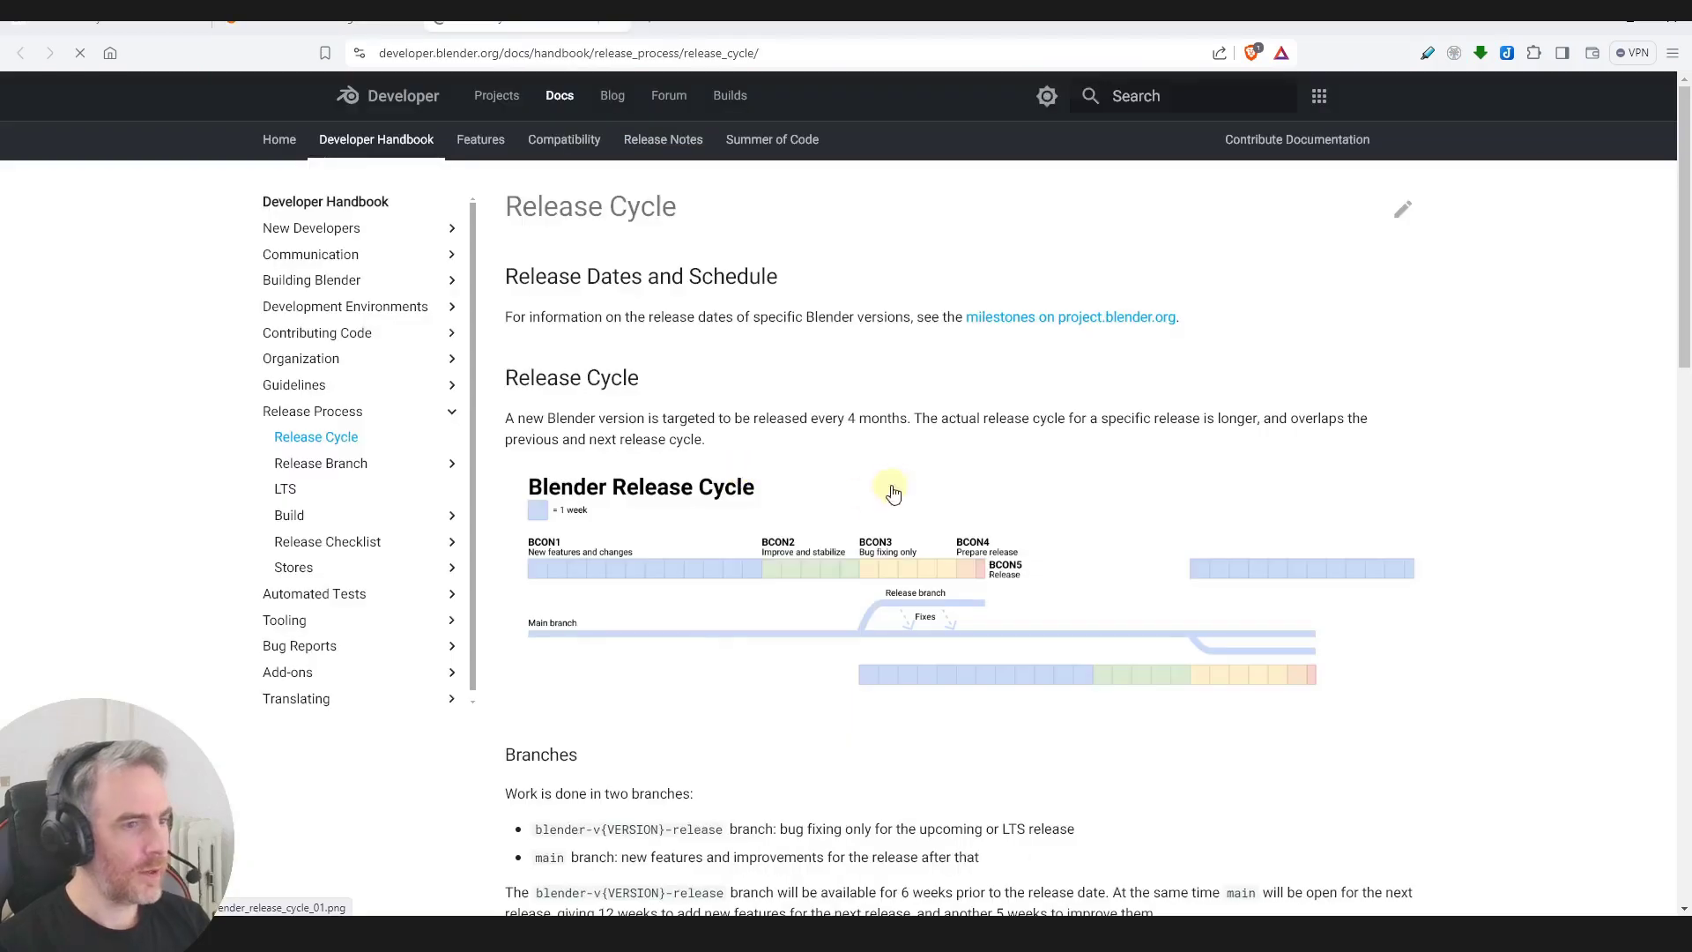
{"action": "left_click", "coordinate": [321, 463]}
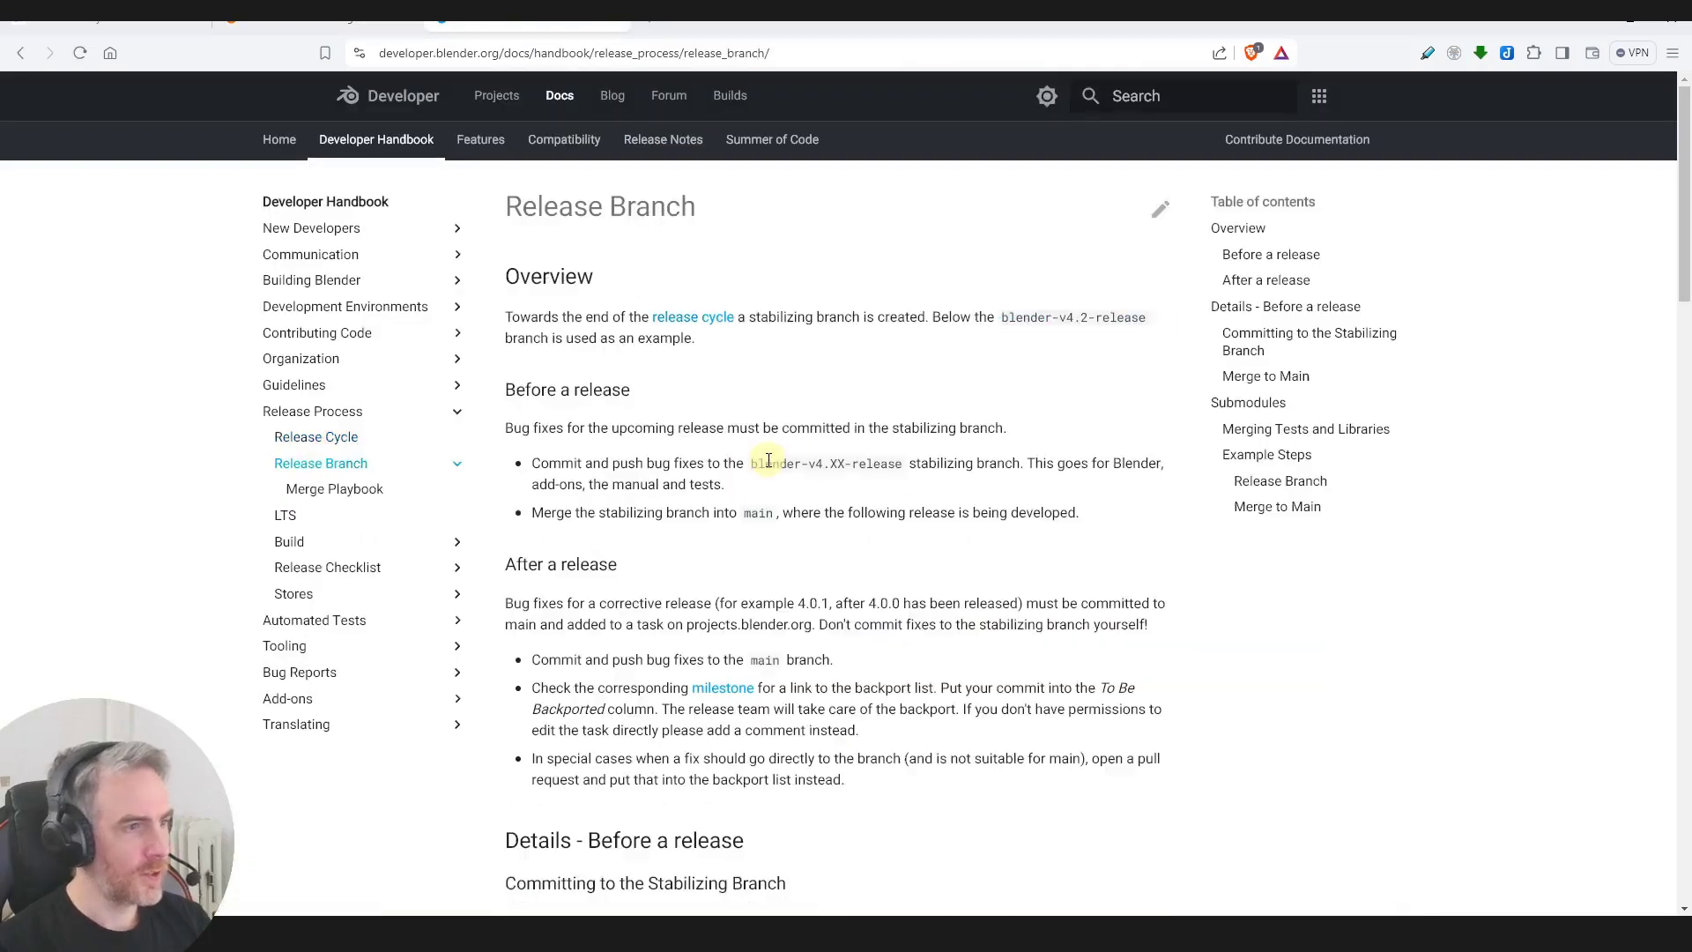
{"action": "left_click", "coordinate": [288, 516]}
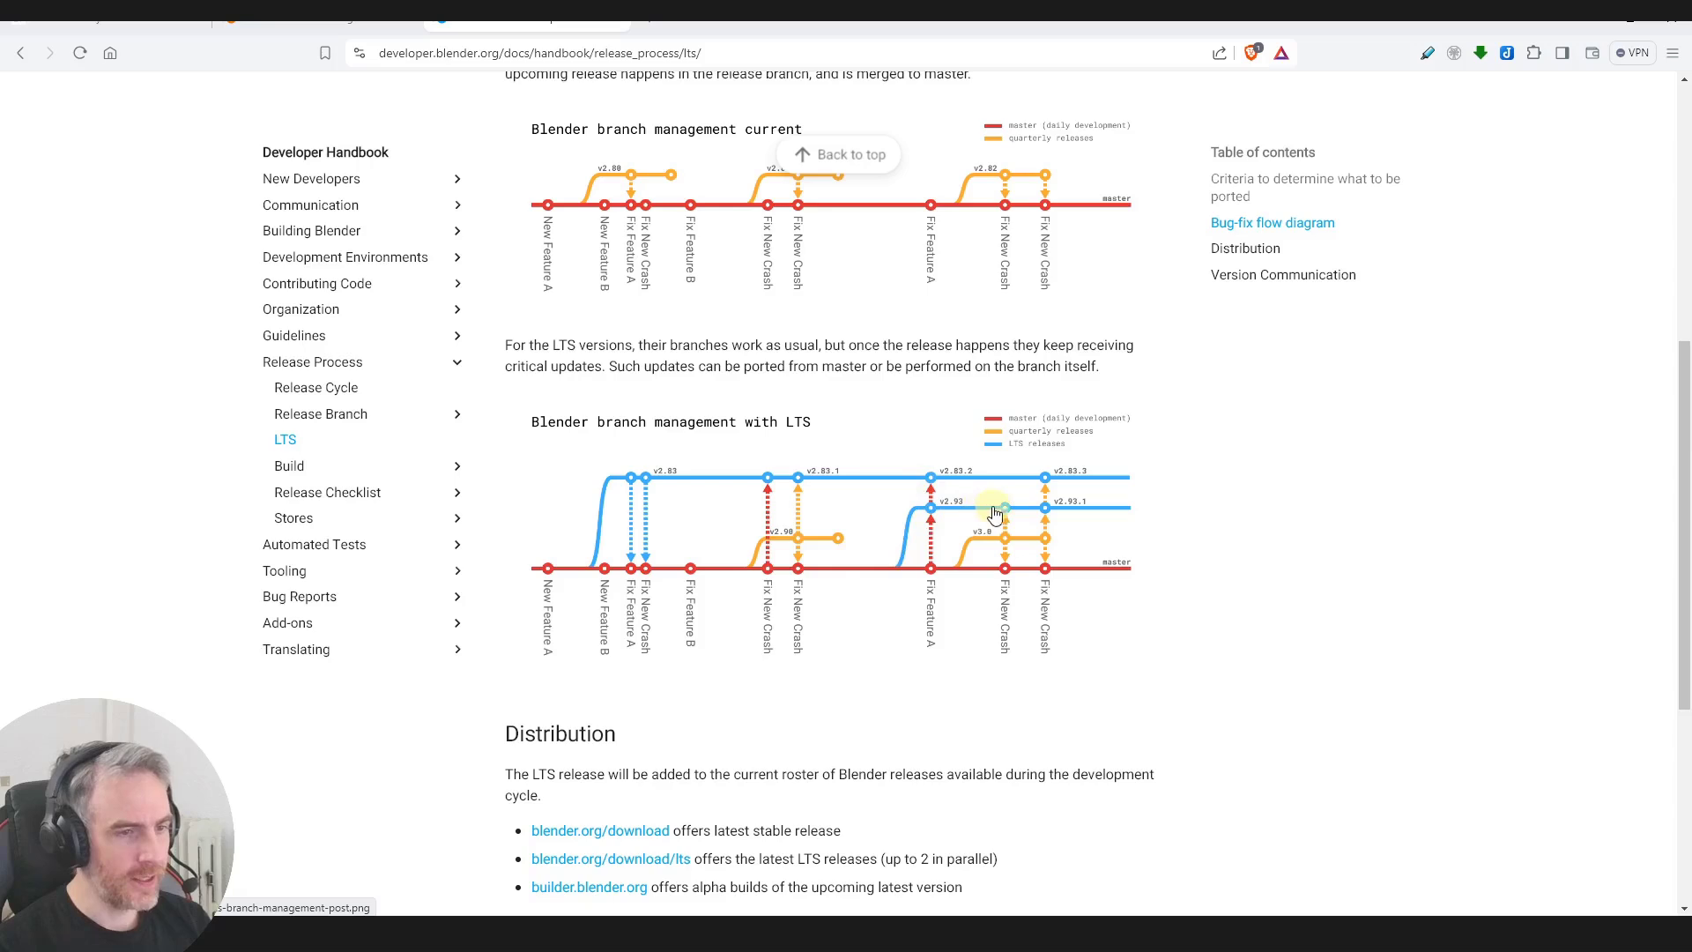
{"action": "scroll", "coordinate": [1077, 586], "scroll_direction": "down", "scroll_amount": 3}
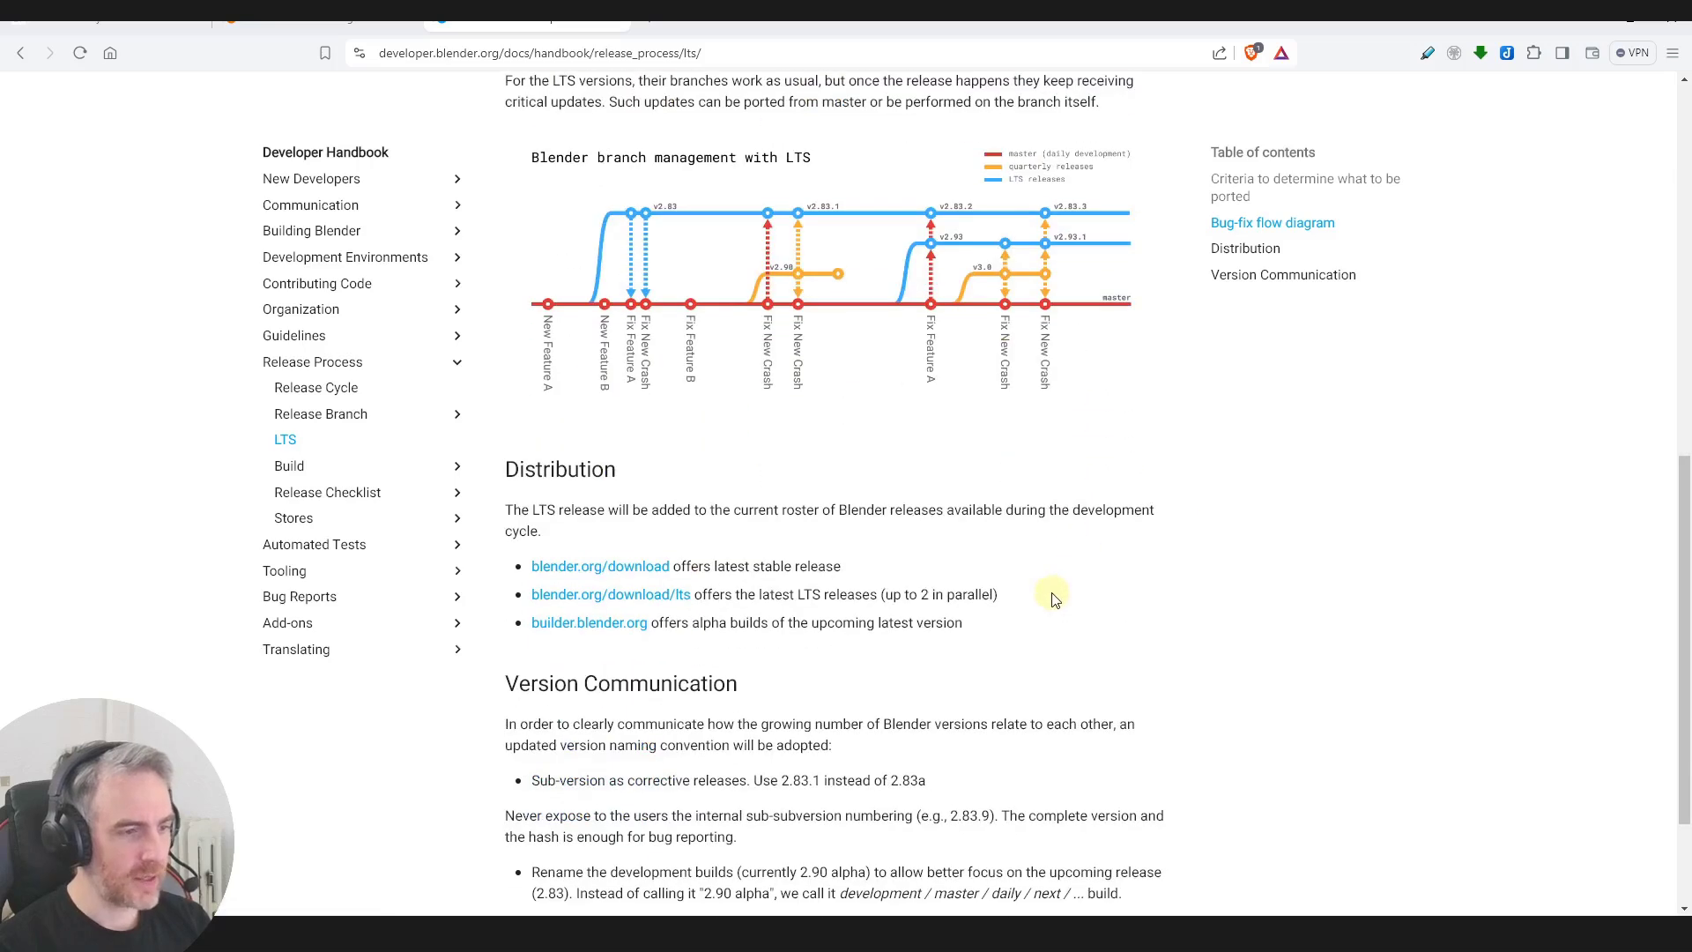
{"action": "scroll", "coordinate": [1054, 598], "scroll_direction": "up", "scroll_amount": 12}
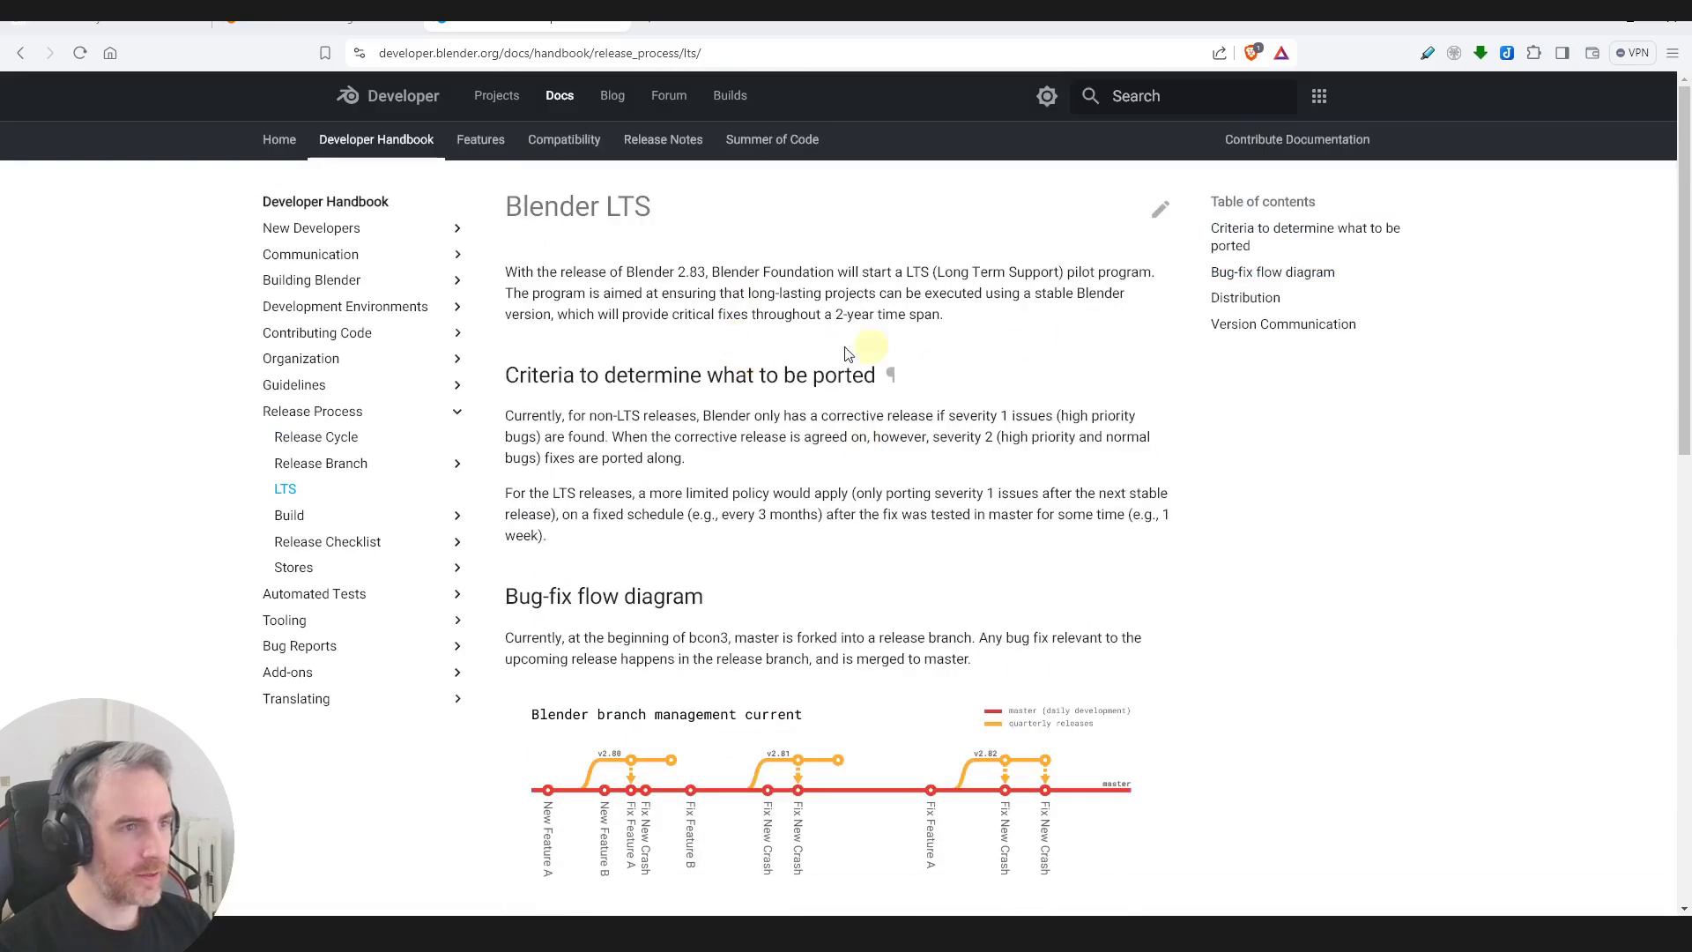
Step: Return to the Blender releases page, open the 4.2 LTS release and download the Blender 4.2 LTS Windows installer
{"action": "left_click", "coordinate": [312, 26]}
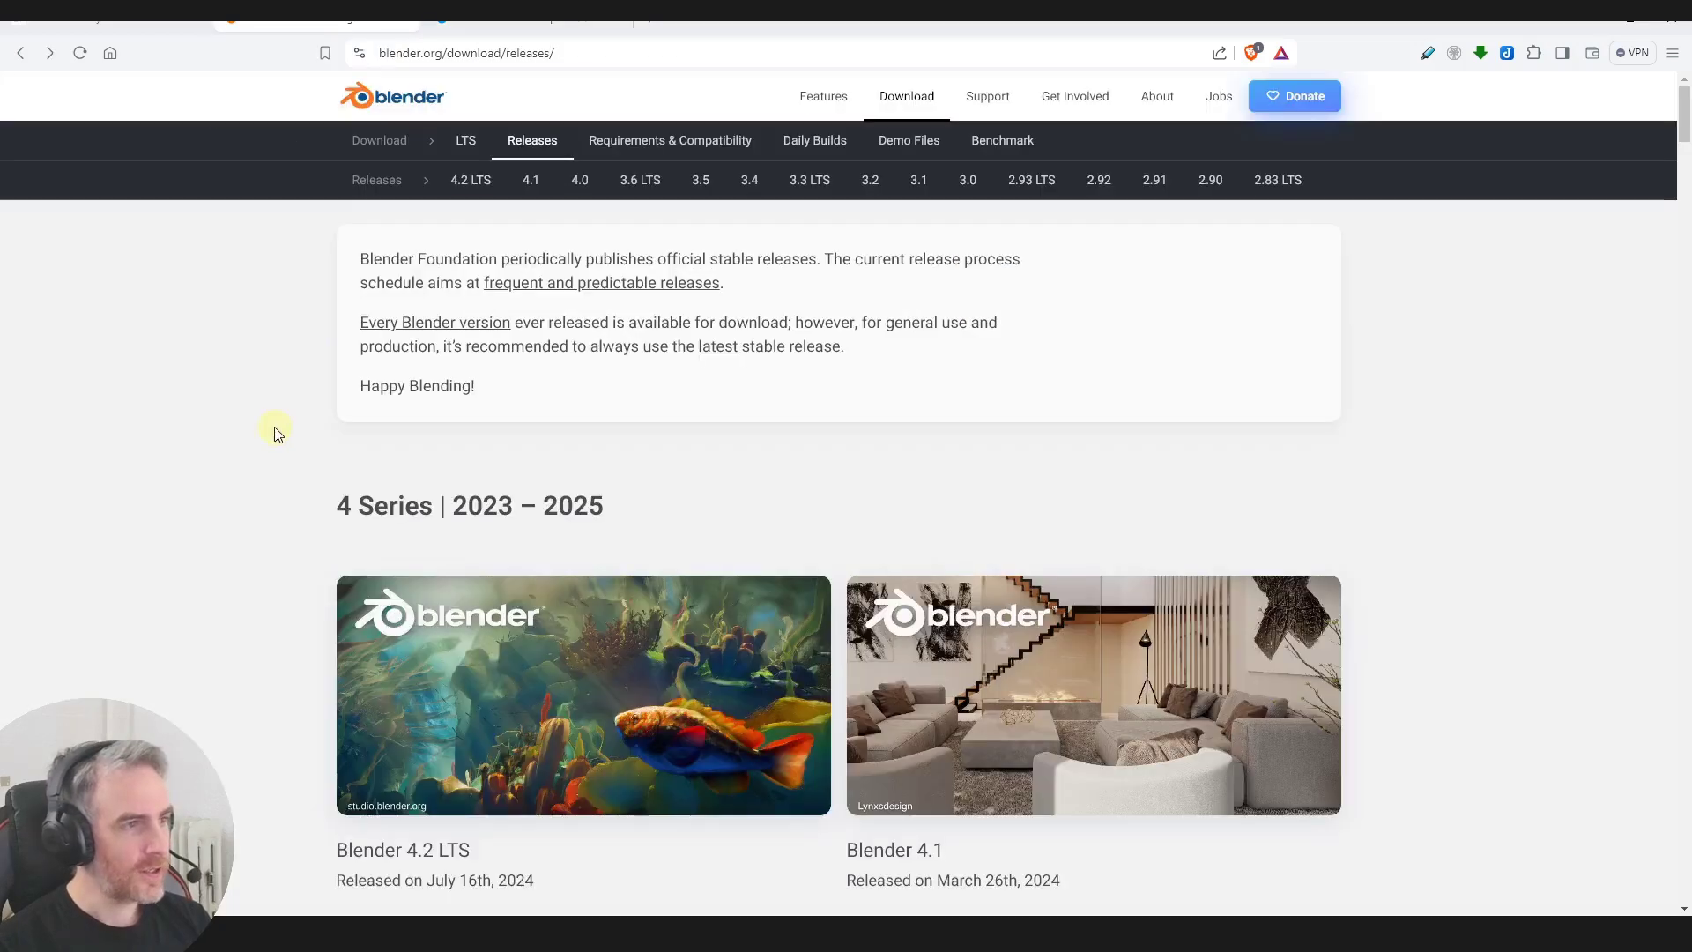
{"action": "left_click", "coordinate": [476, 181]}
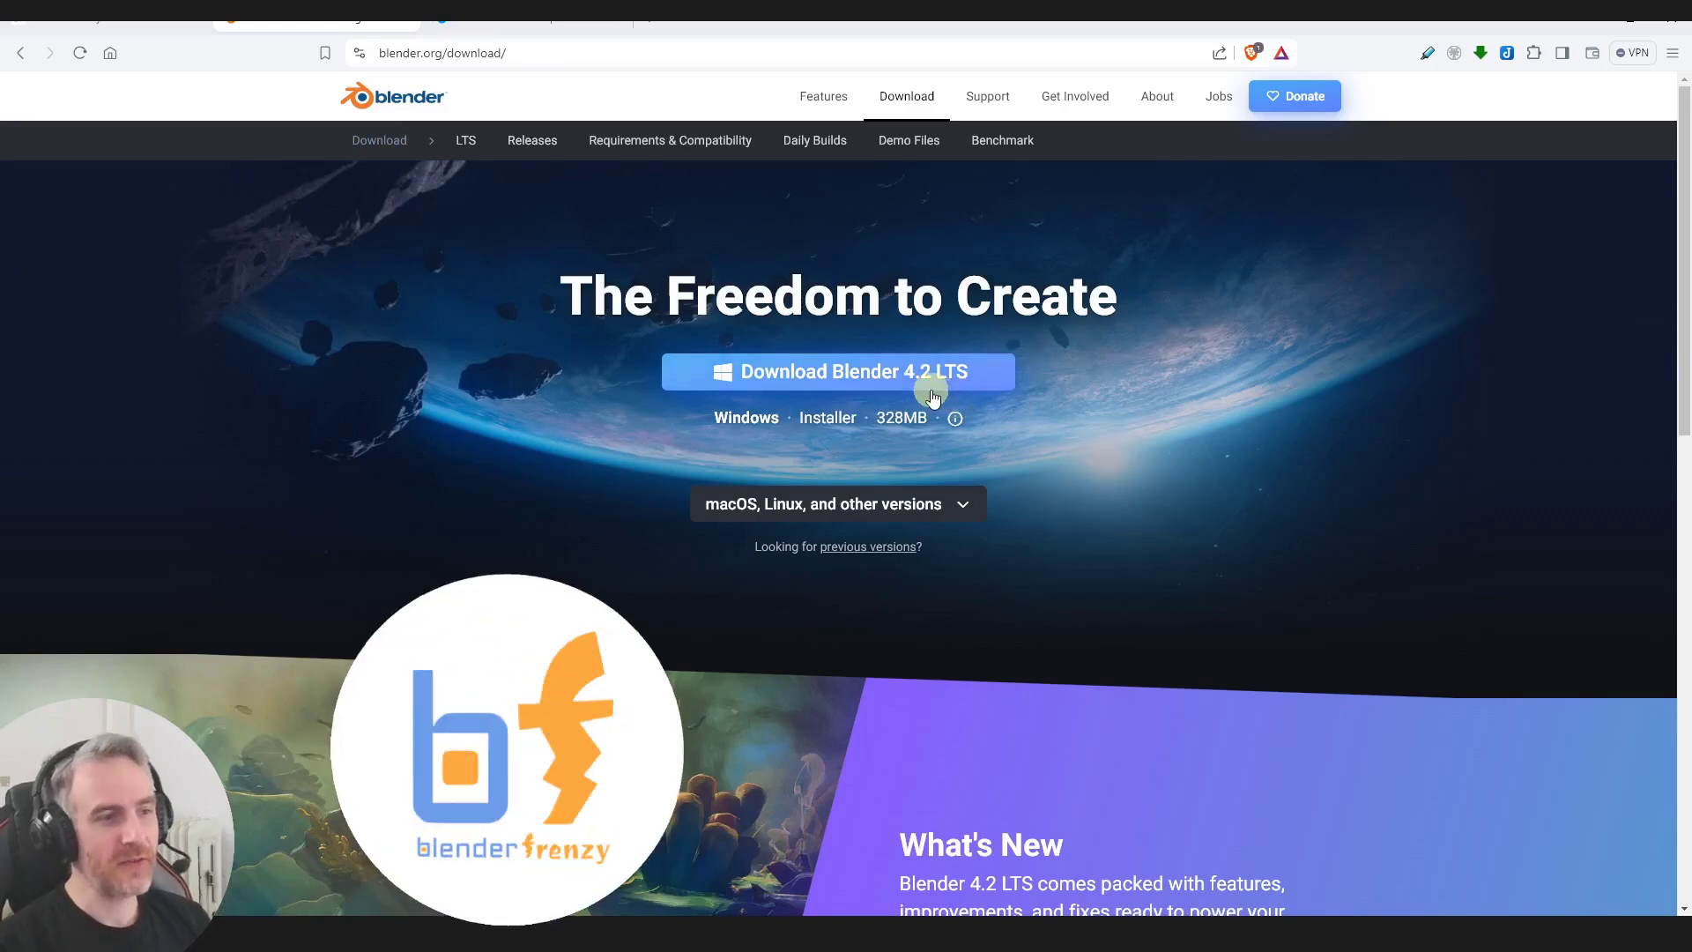
{"action": "left_click", "coordinate": [871, 382]}
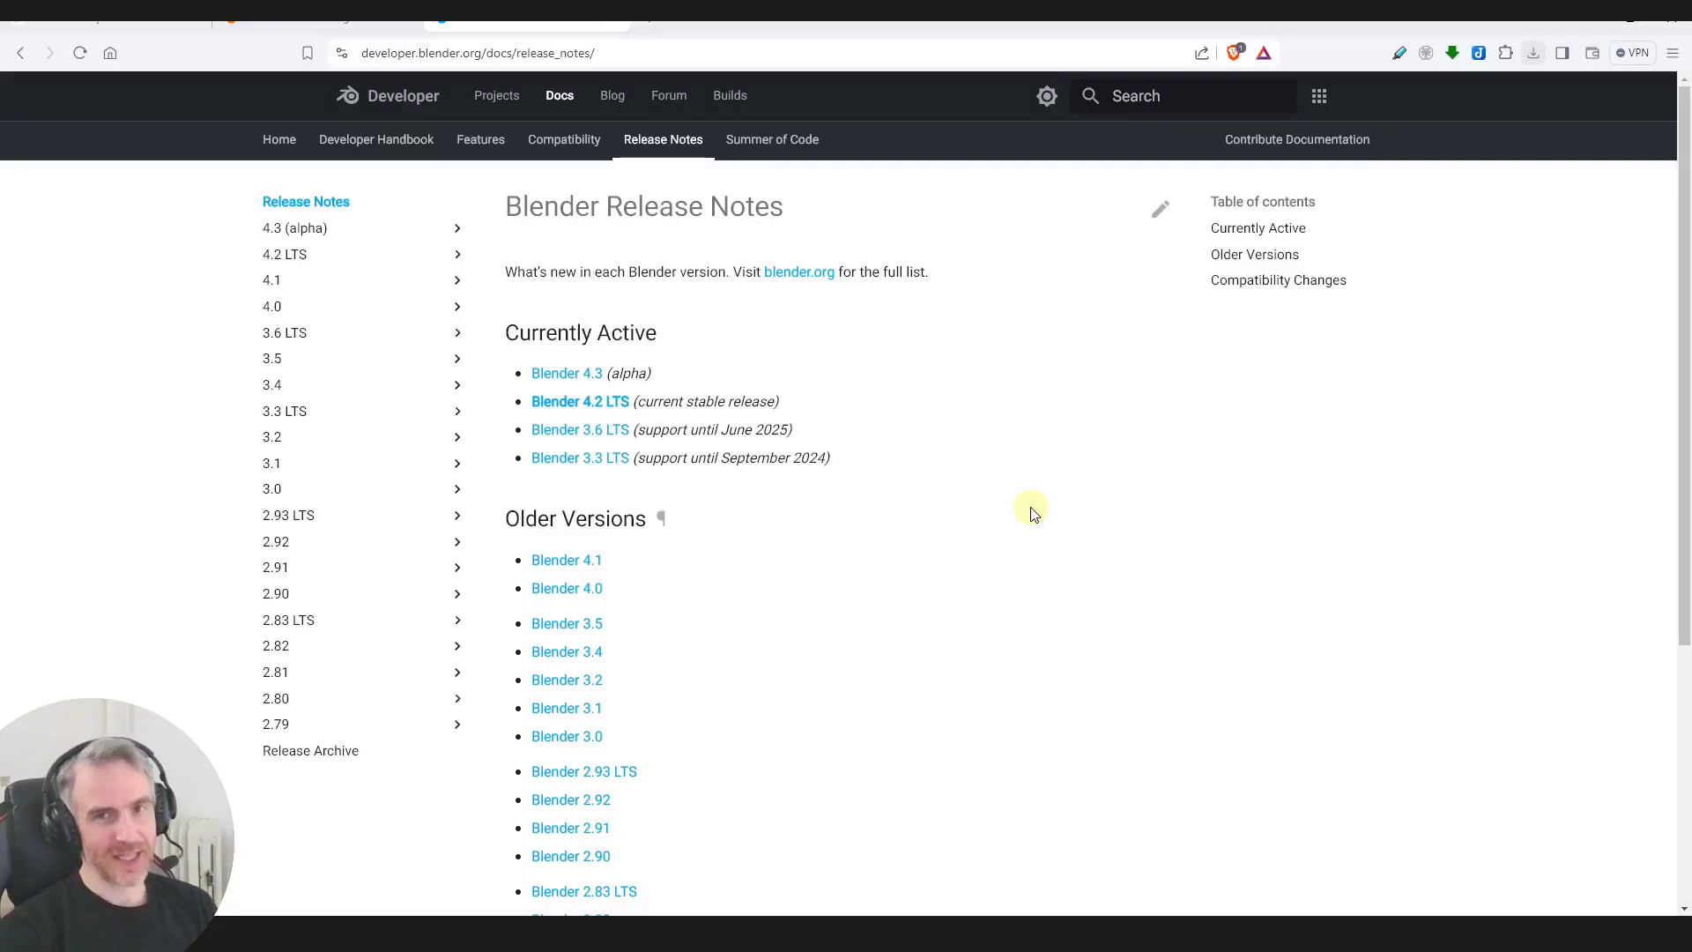
Step: Open the Blender 4.2 LTS release notes and skim through the Video Sequencer section
{"action": "left_click", "coordinate": [581, 408]}
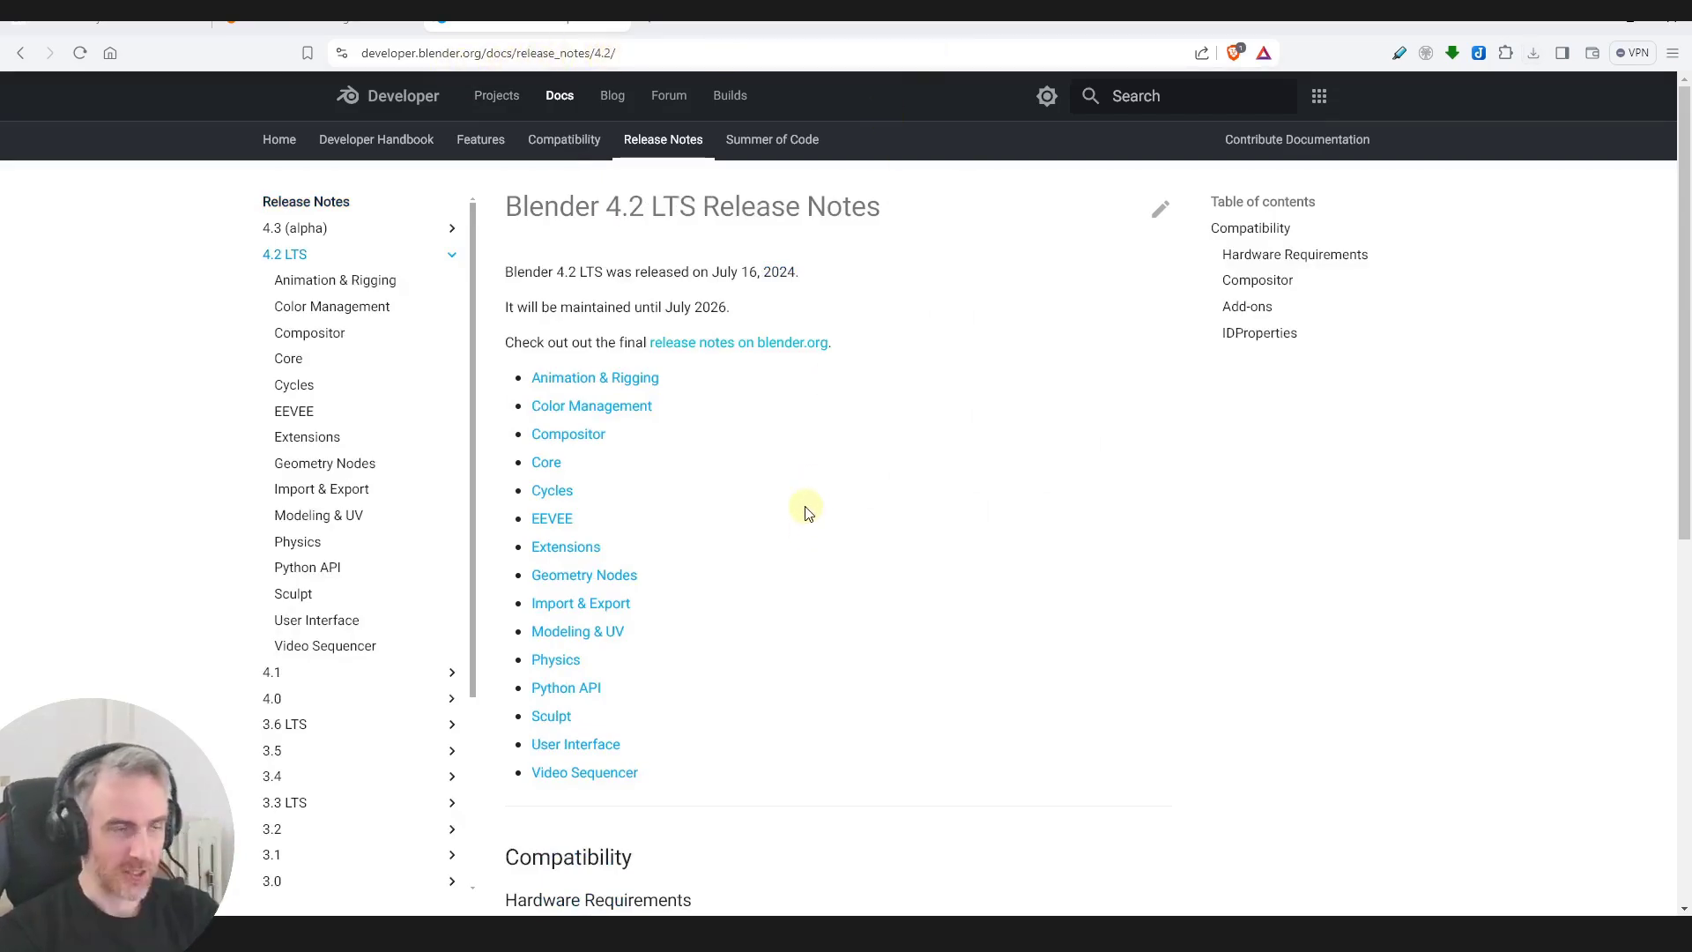
{"action": "scroll", "coordinate": [578, 688], "scroll_direction": "down", "scroll_amount": 3}
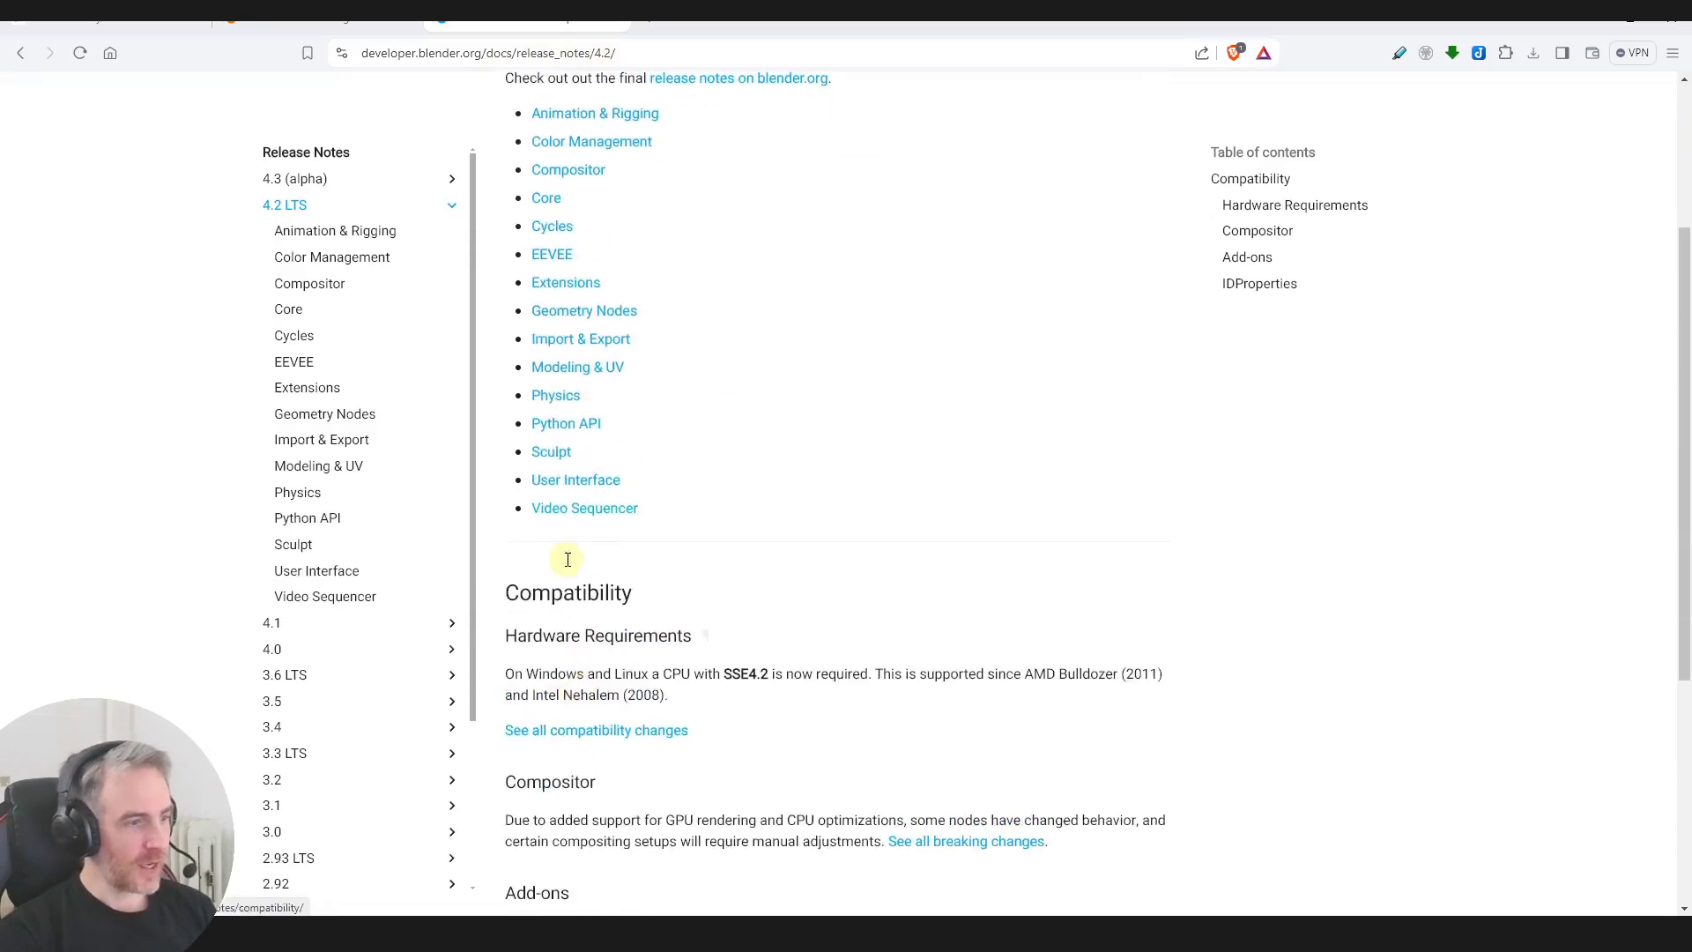
{"action": "left_click", "coordinate": [564, 510]}
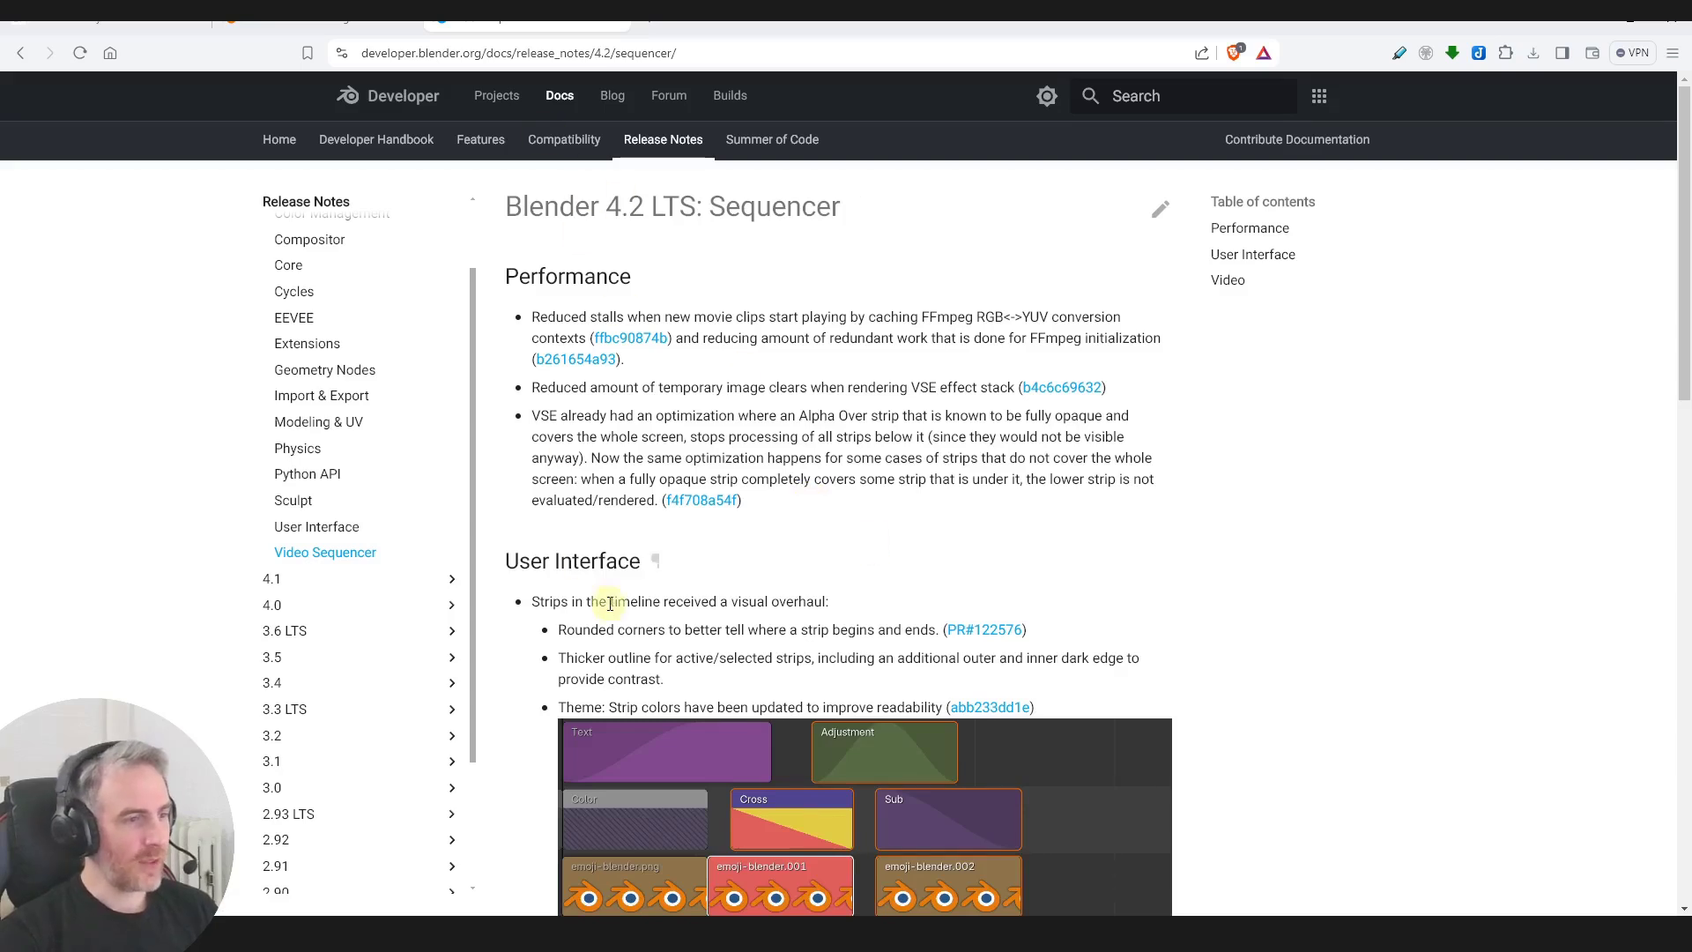
{"action": "scroll", "coordinate": [610, 603], "scroll_direction": "down", "scroll_amount": 15}
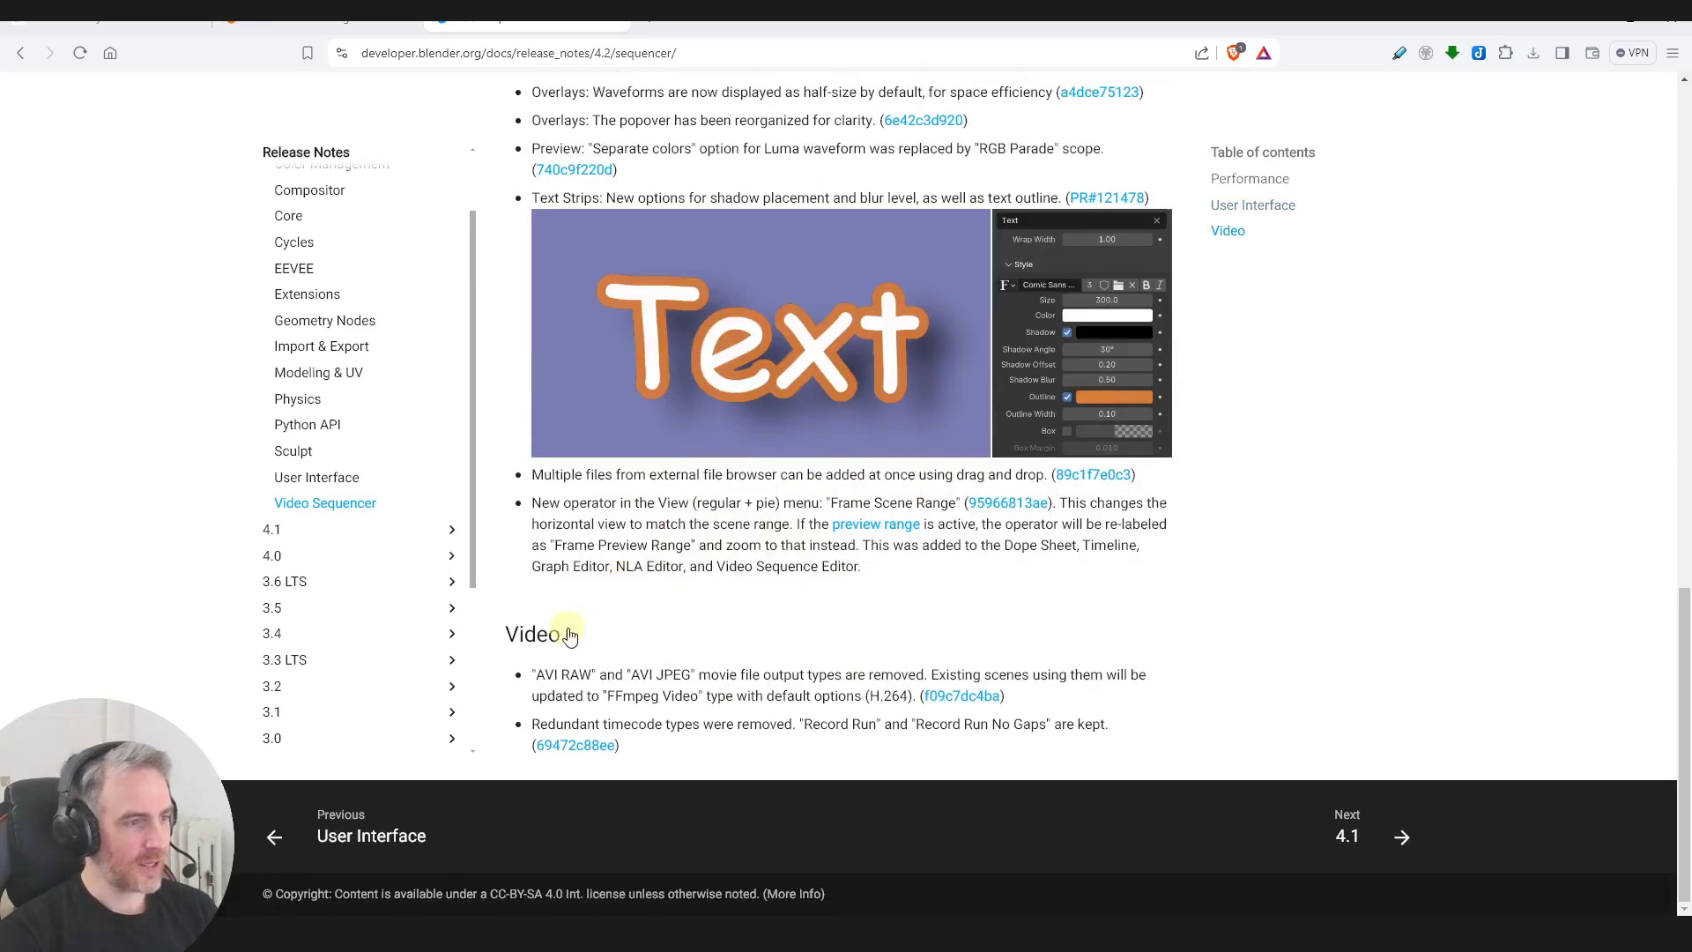
{"action": "scroll", "coordinate": [588, 630], "scroll_direction": "up", "scroll_amount": 20}
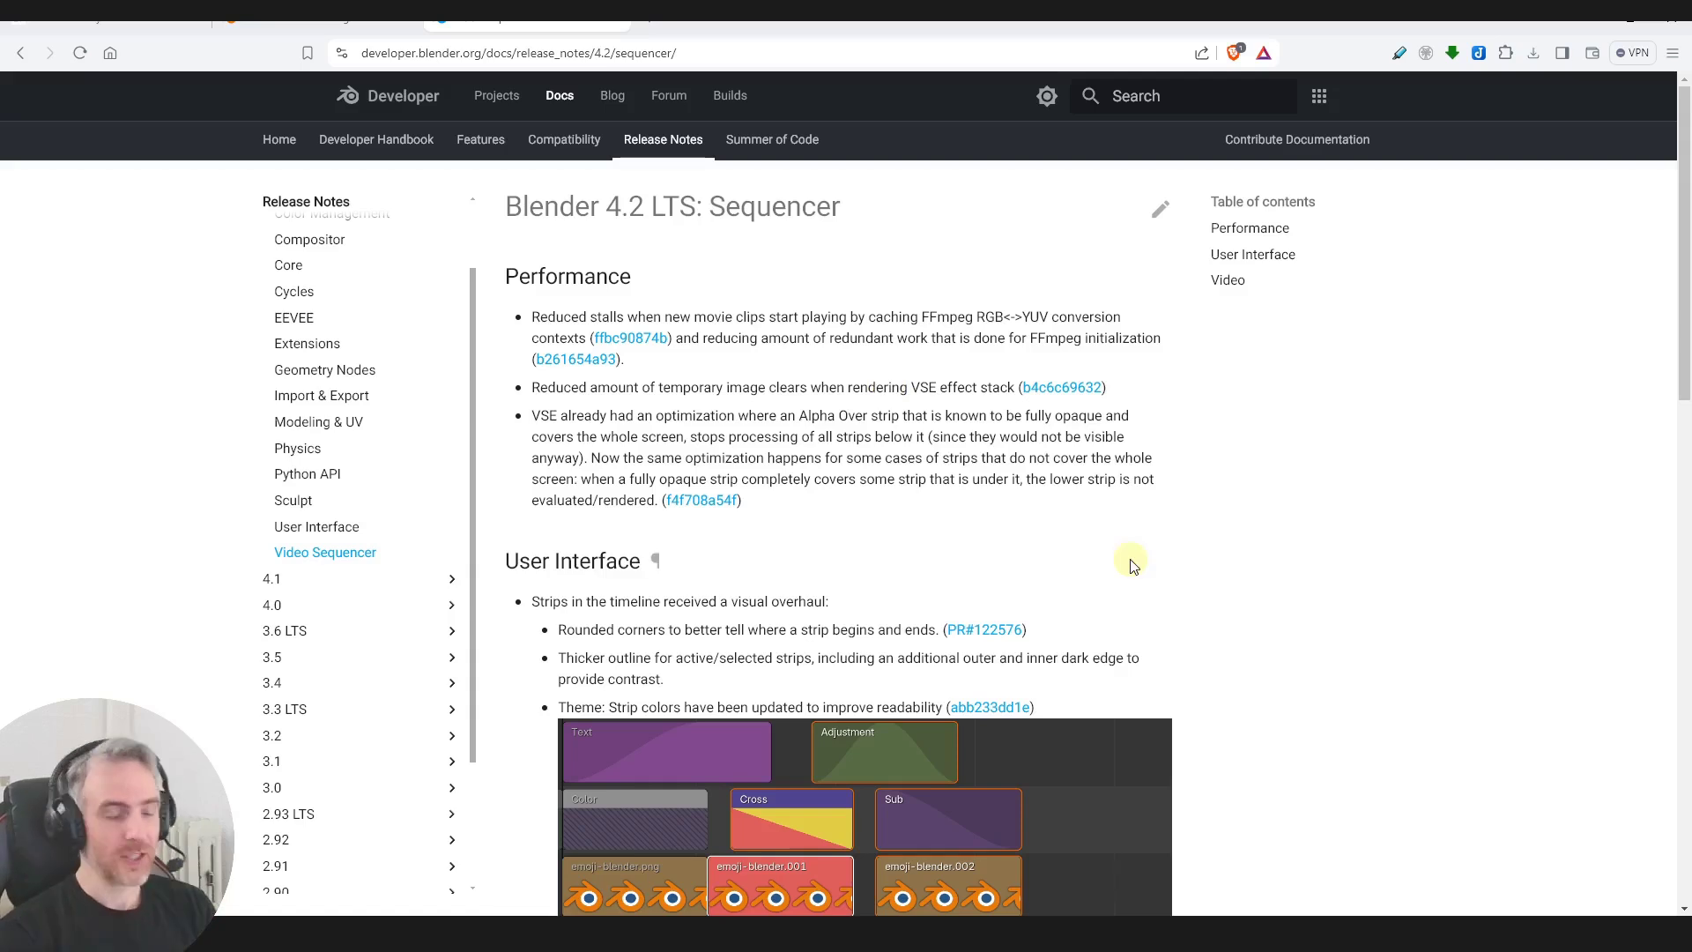
Step: Switch to Blender's Video Editing workspace and play the footage across the cut between the first two strips
{"action": "key", "text": "alt+Tab"}
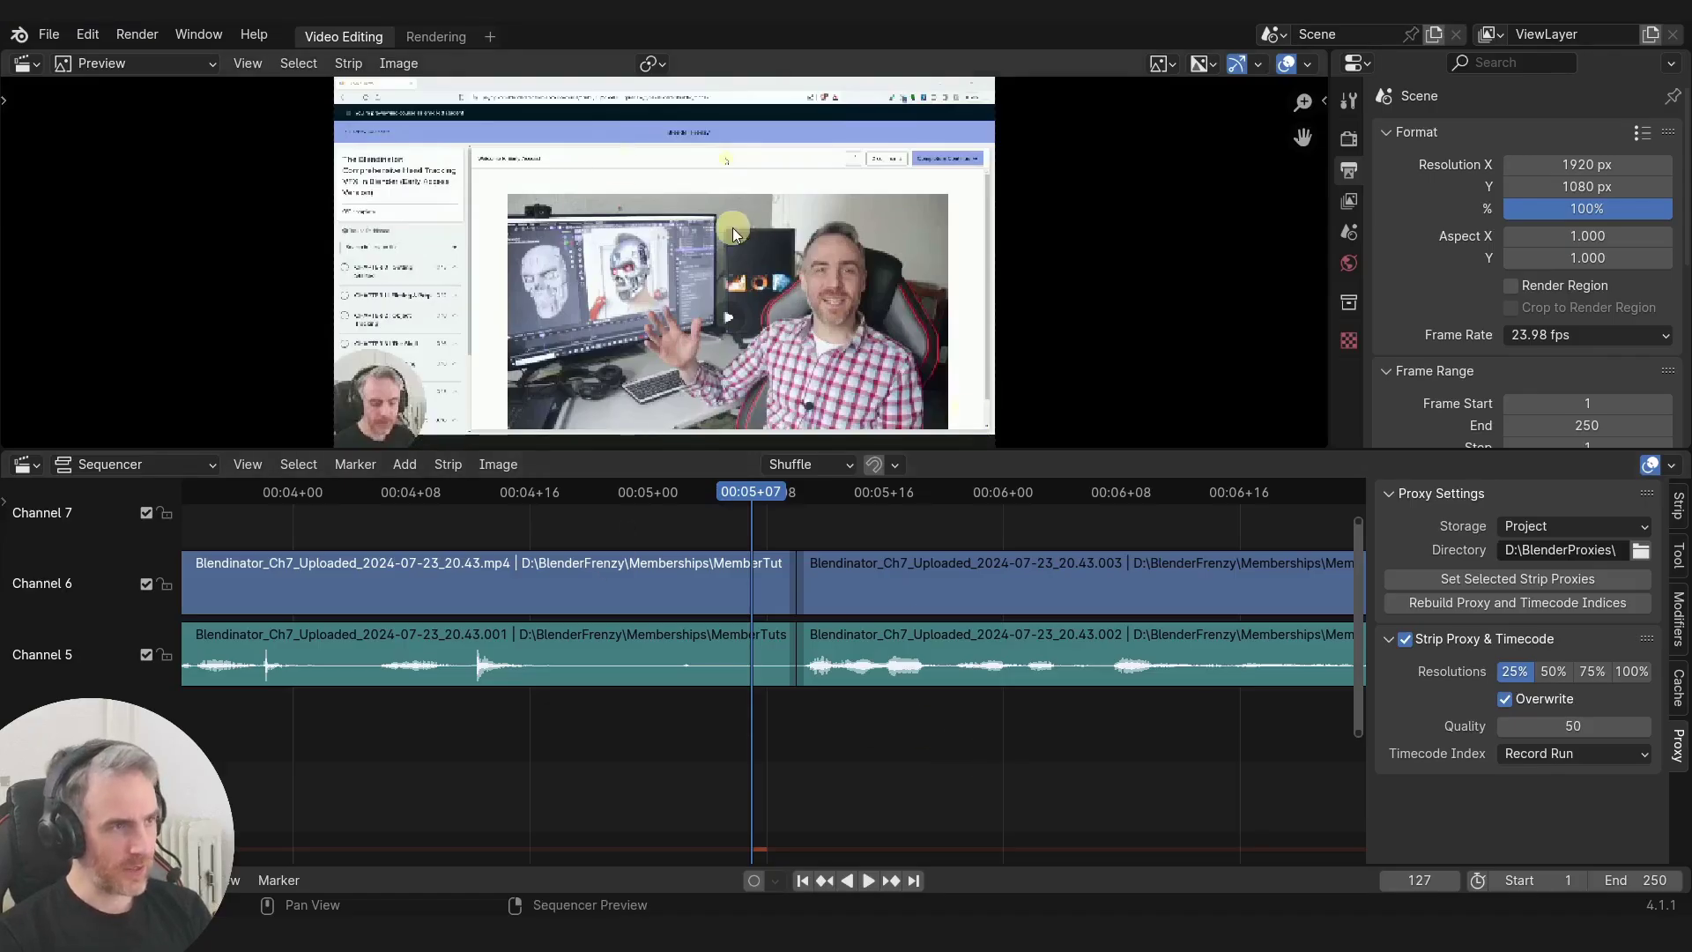
{"action": "left_click_drag", "start_coordinate": [749, 802], "coordinate": [680, 787]}
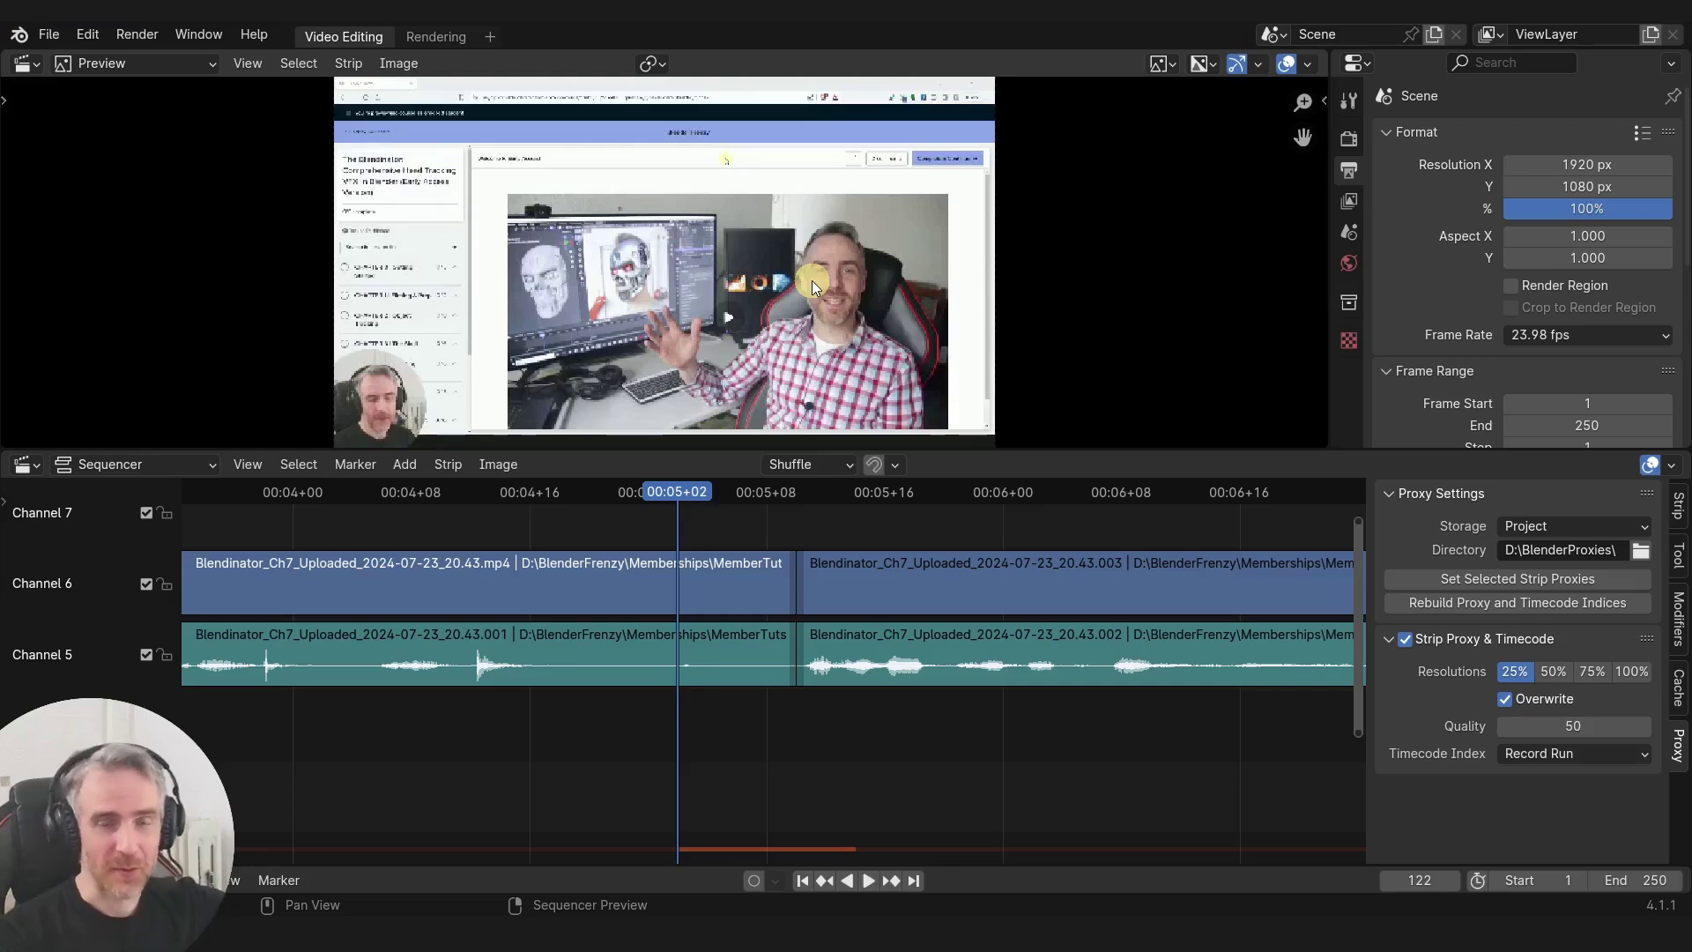
{"action": "left_click", "coordinate": [640, 766]}
{"action": "key", "text": "space"}
{"action": "mouse_move", "coordinate": [640, 765]}
{"action": "left_mouse_down"}
{"action": "mouse_move", "coordinate": [978, 738]}
{"action": "mouse_move", "coordinate": [668, 755]}
{"action": "left_mouse_up"}
{"action": "key", "text": "space"}
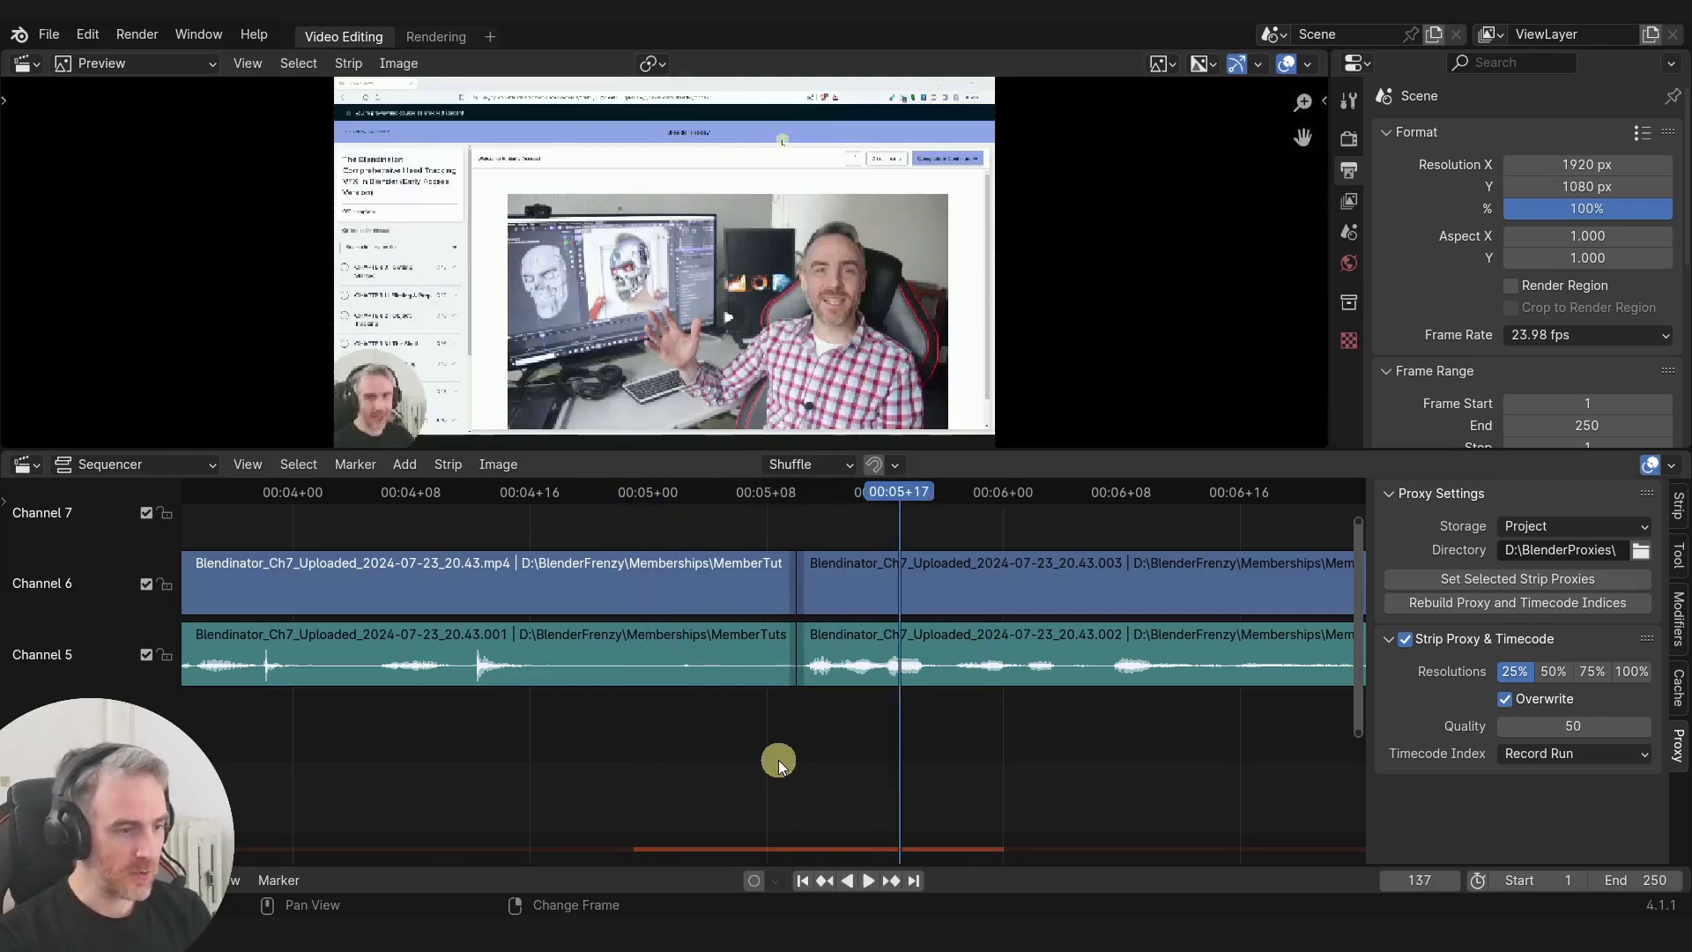
Step: Try to slide the start of the second video and audio strips and remove the gap before them
{"action": "left_click", "coordinate": [907, 679]}
{"action": "scroll", "coordinate": [882, 696], "scroll_direction": "down", "scroll_amount": 2}
{"action": "key", "text": "g"}
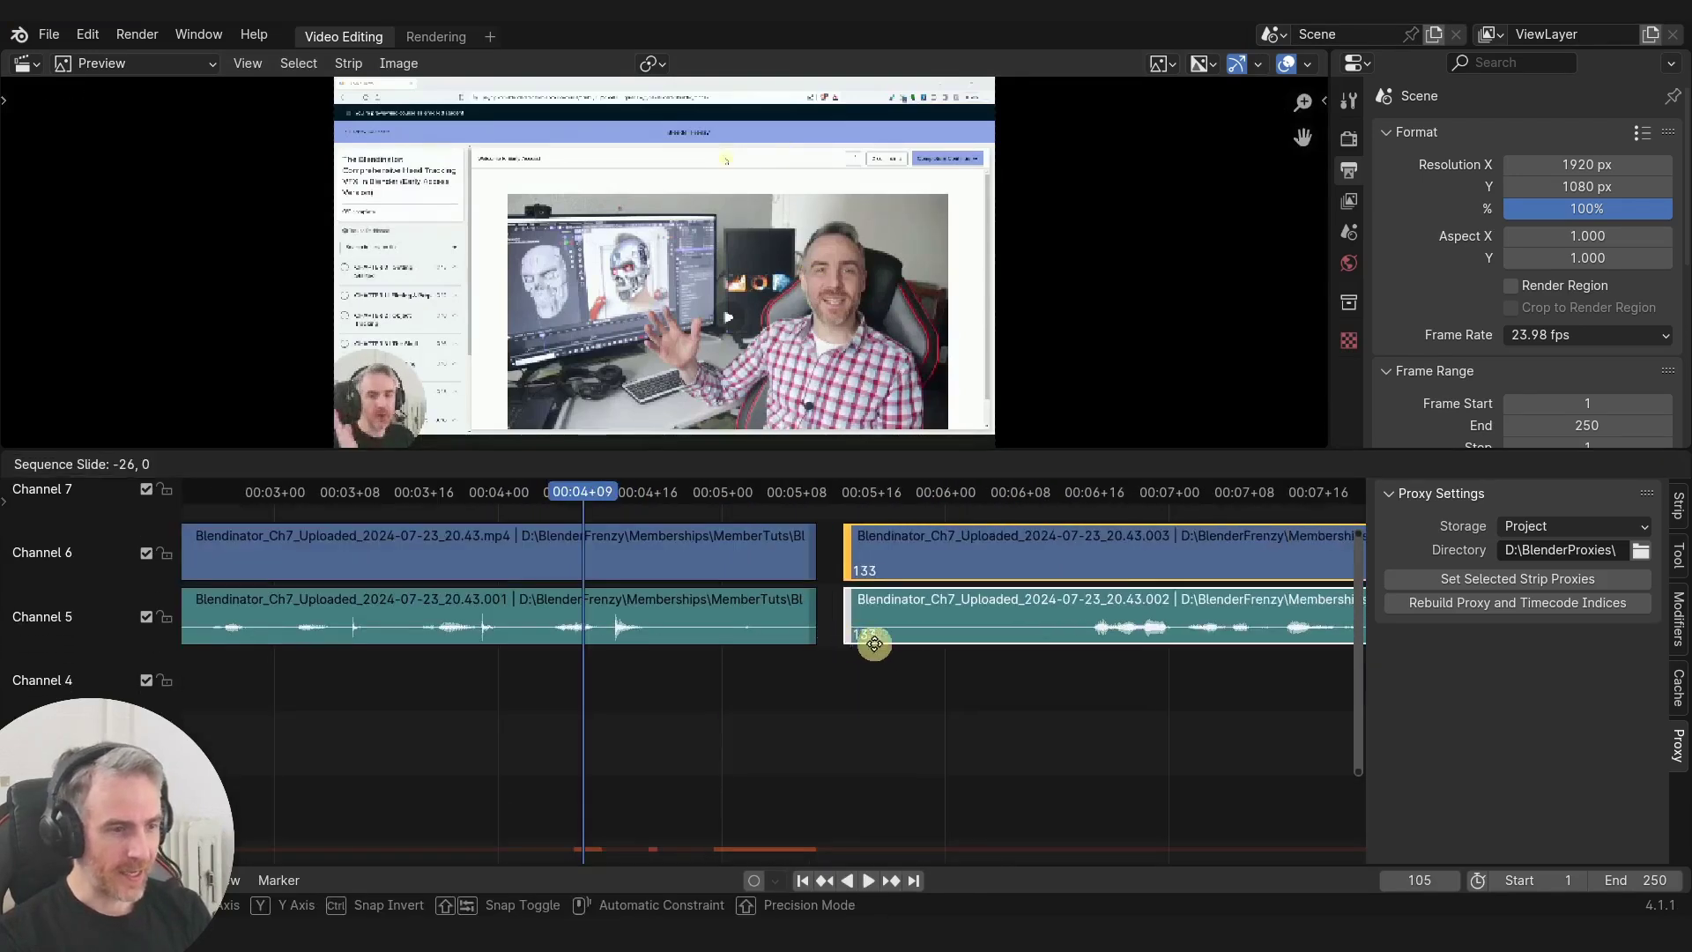
{"action": "right_click", "coordinate": [853, 643]}
{"action": "key", "text": "BackSpace"}
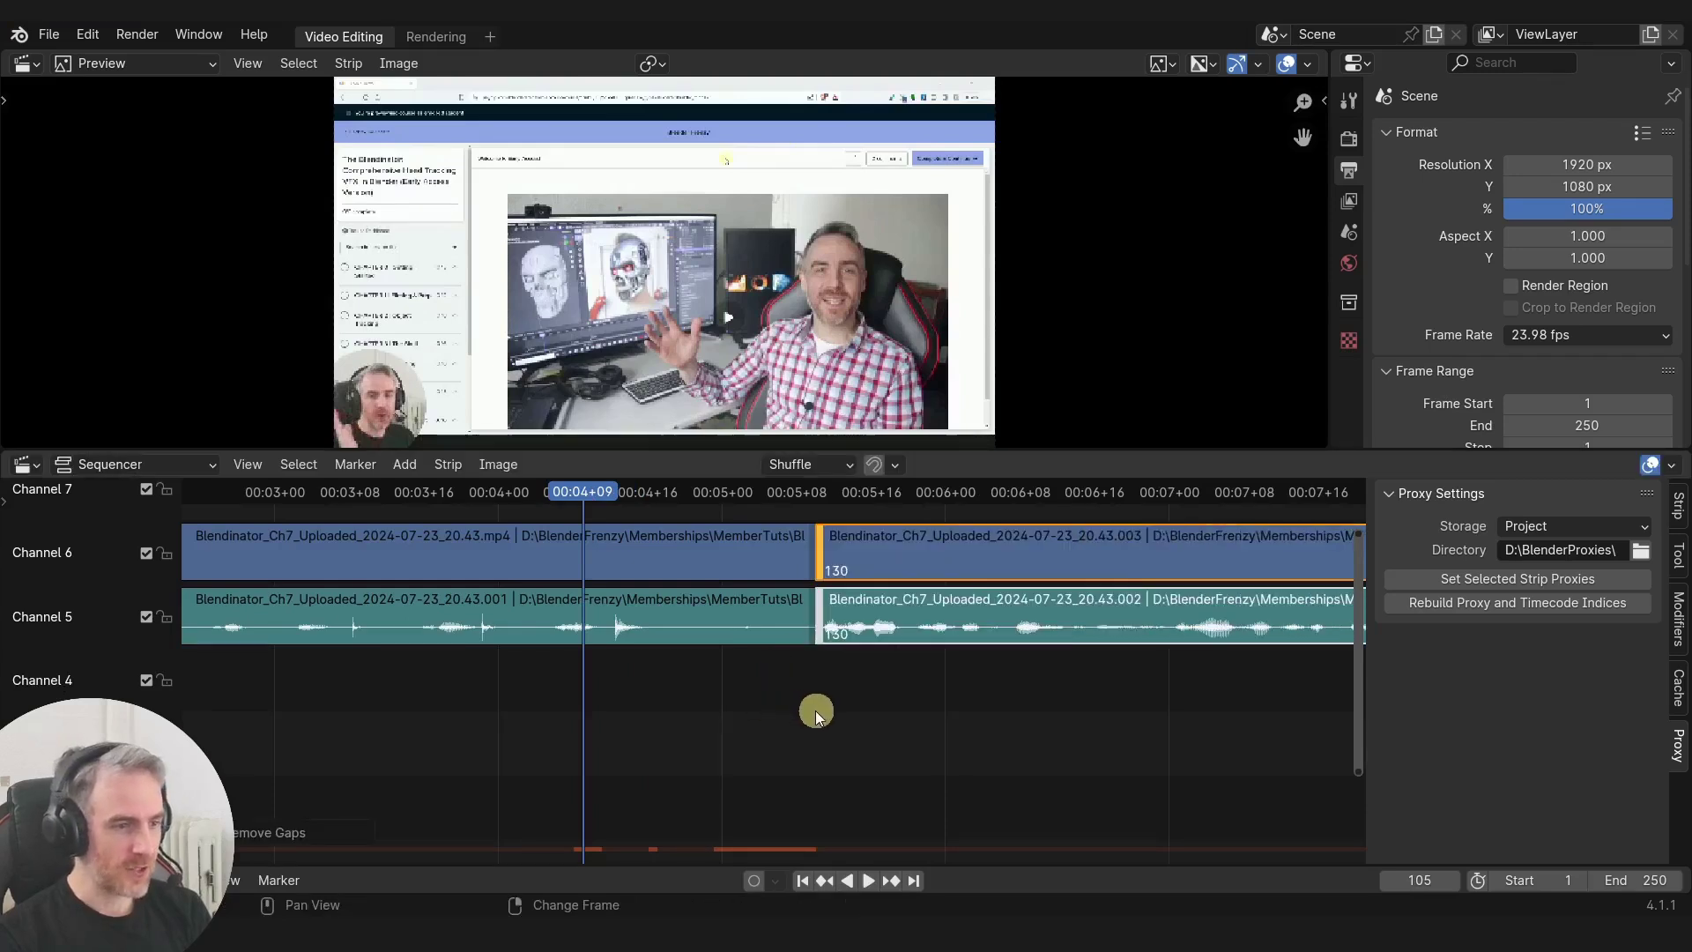
Step: Replay the edit from 00:04+21 across the cut to check playback, stopping at 00:06+08
{"action": "scroll", "coordinate": [738, 669], "scroll_direction": "up", "scroll_amount": 1}
{"action": "mouse_move", "coordinate": [598, 677]}
{"action": "left_mouse_down"}
{"action": "mouse_move", "coordinate": [631, 657]}
{"action": "mouse_move", "coordinate": [575, 691]}
{"action": "mouse_move", "coordinate": [595, 695]}
{"action": "left_mouse_up"}
{"action": "scroll", "coordinate": [575, 691], "scroll_direction": "up", "scroll_amount": 1}
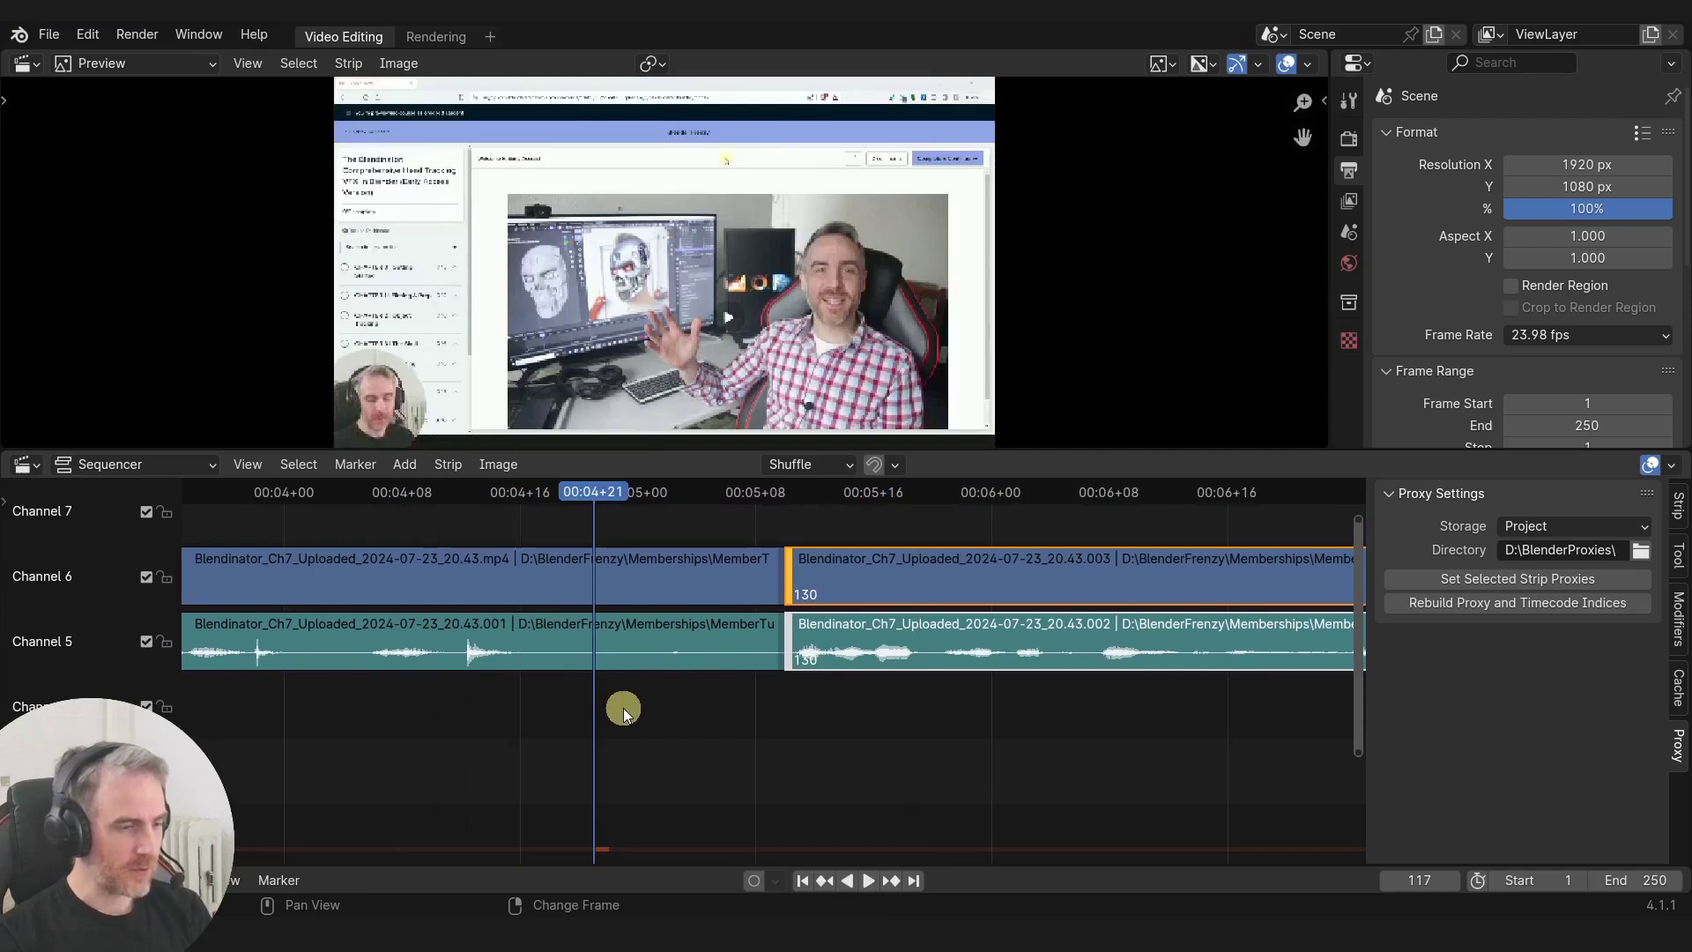
{"action": "key", "text": "space"}
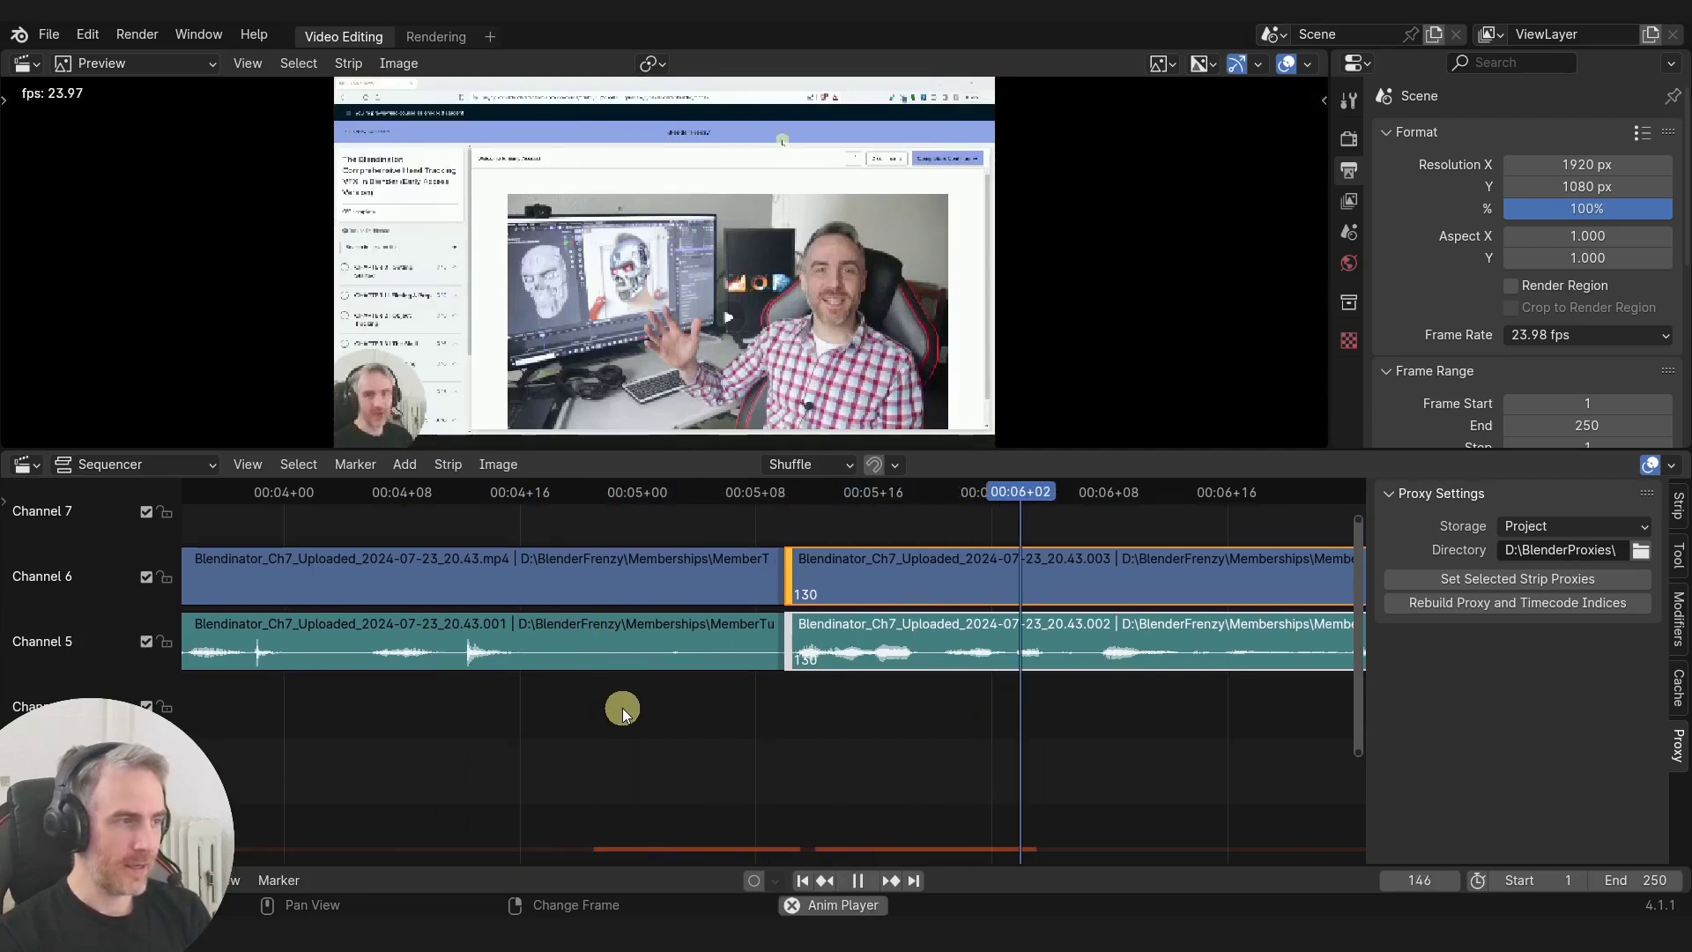
{"action": "key", "text": "space"}
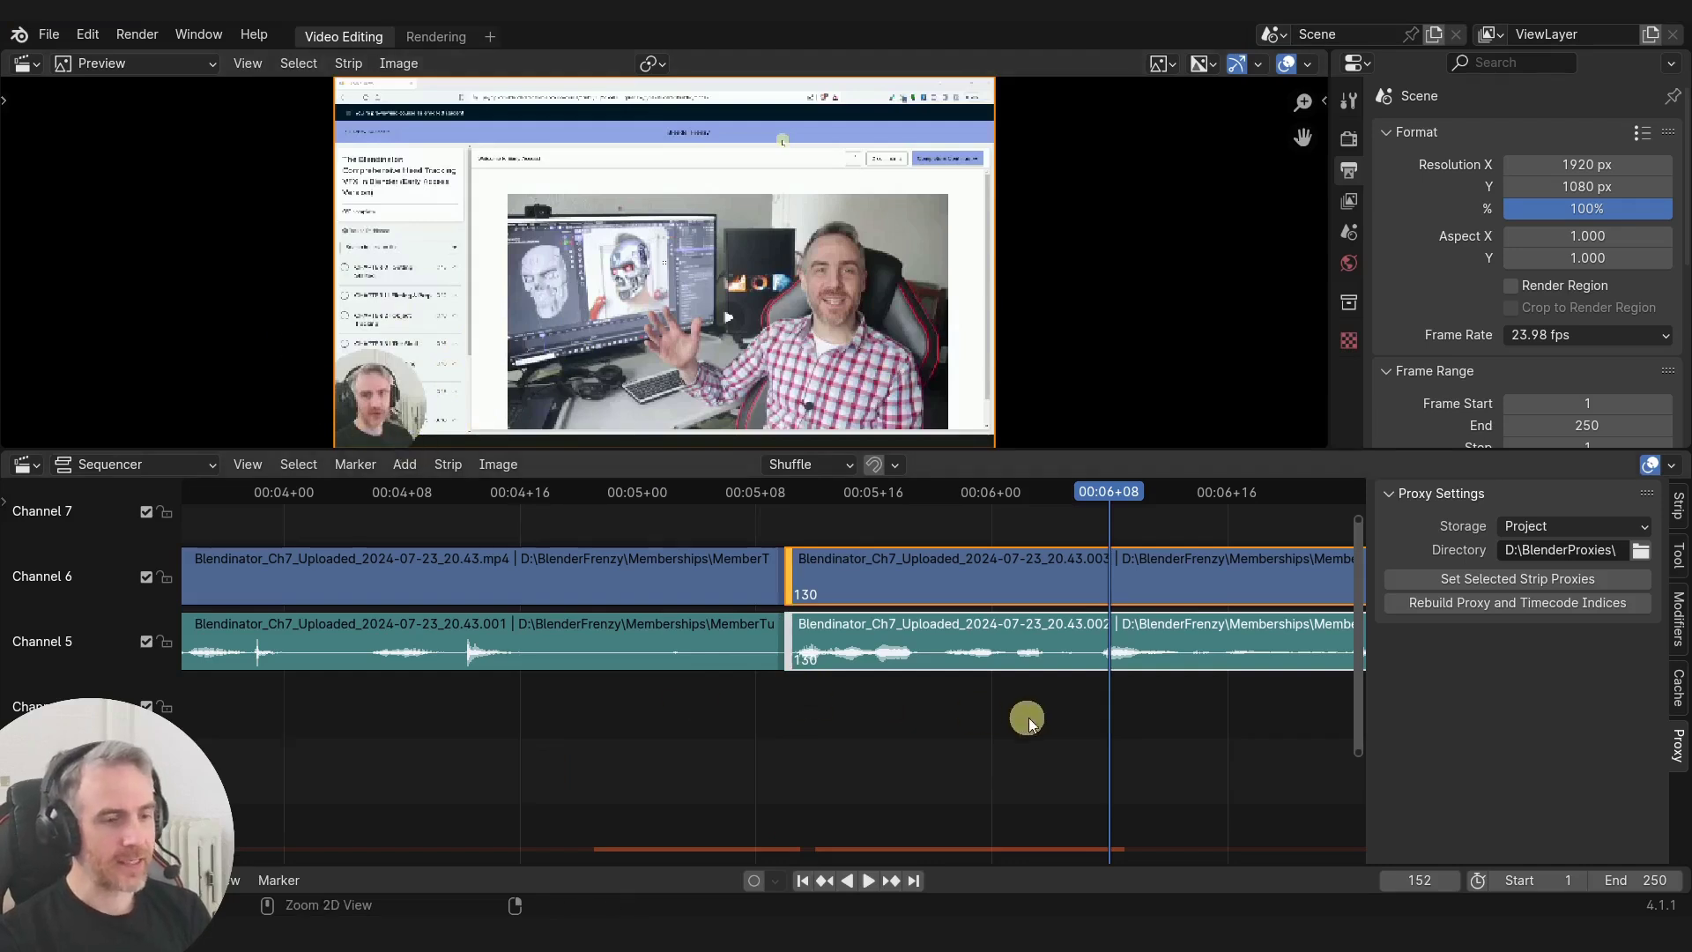
Step: Split the second video and audio strips at 00:06+08 and again at about 00:08
{"action": "scroll", "coordinate": [1029, 718], "scroll_direction": "down", "scroll_amount": 5}
{"action": "key", "text": "k"}
{"action": "right_click", "coordinate": [770, 730], "text": "shift"}
{"action": "key", "text": "shift+s"}
{"action": "right_click", "coordinate": [911, 732], "text": "shift"}
{"action": "key", "text": "k"}
{"action": "key", "text": "shift+s"}
{"action": "scroll", "coordinate": [886, 731], "scroll_direction": "down", "scroll_amount": 3}
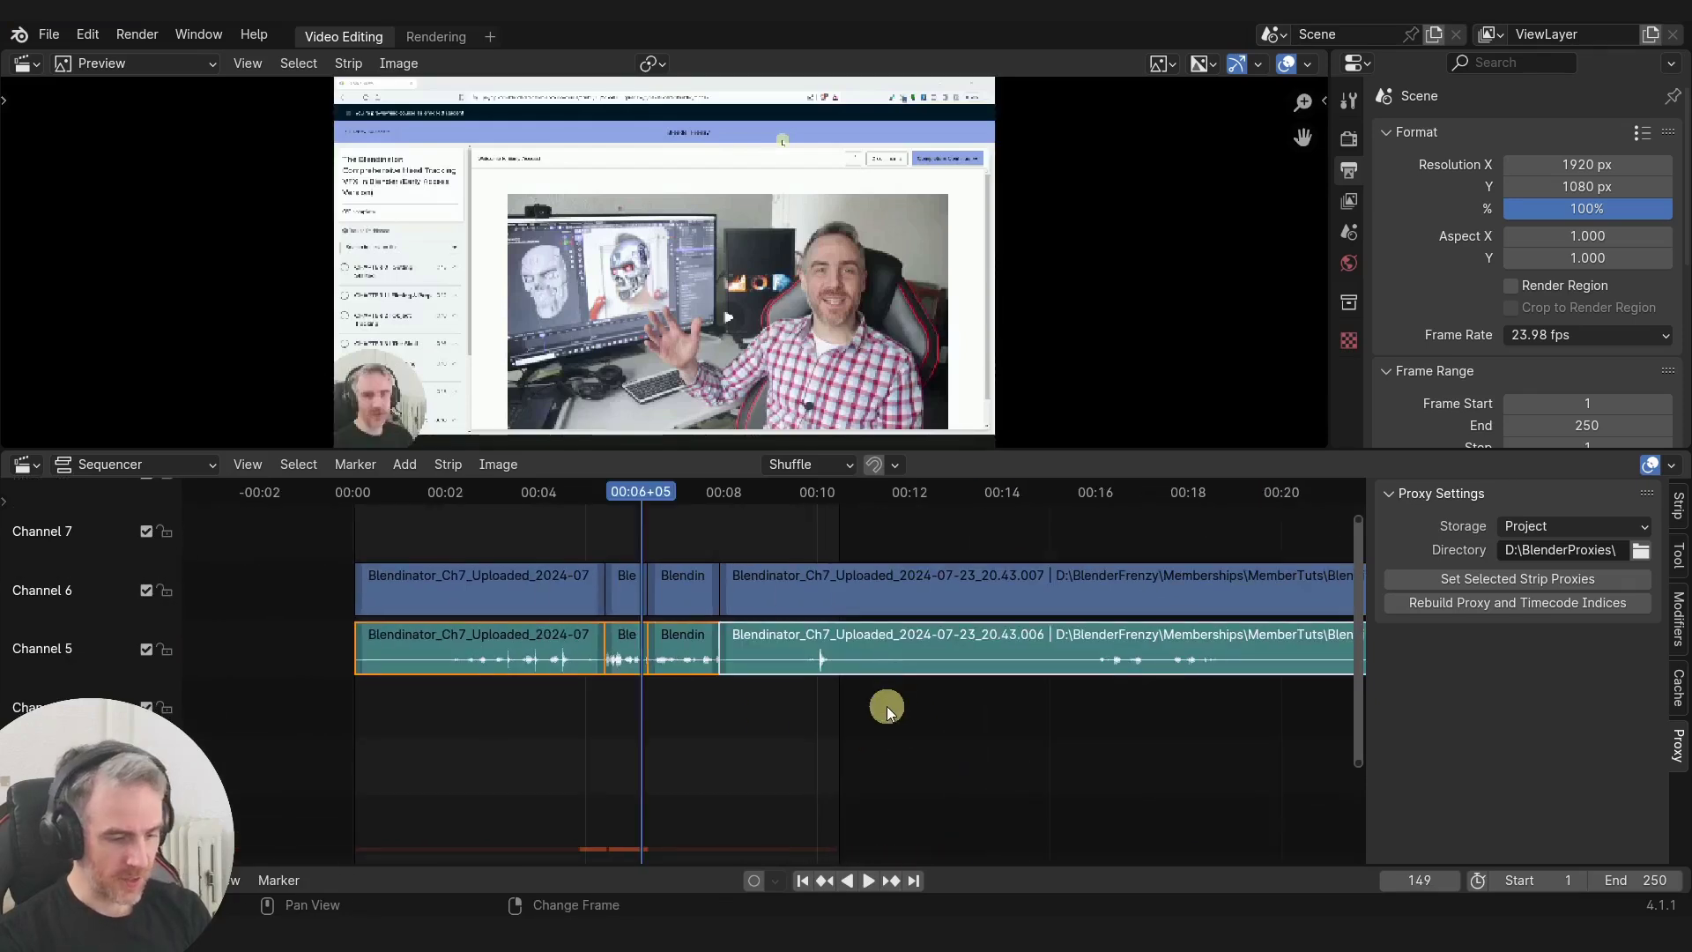
Step: Play the timeline across the newly split strips to check playback over the cuts
{"action": "key", "text": "h"}
{"action": "middle_click_drag", "start_coordinate": [812, 726], "coordinate": [879, 731], "text": "ctrl"}
{"action": "key", "text": "space"}
{"action": "middle_click_drag", "start_coordinate": [607, 769], "coordinate": [702, 574], "text": "ctrl"}
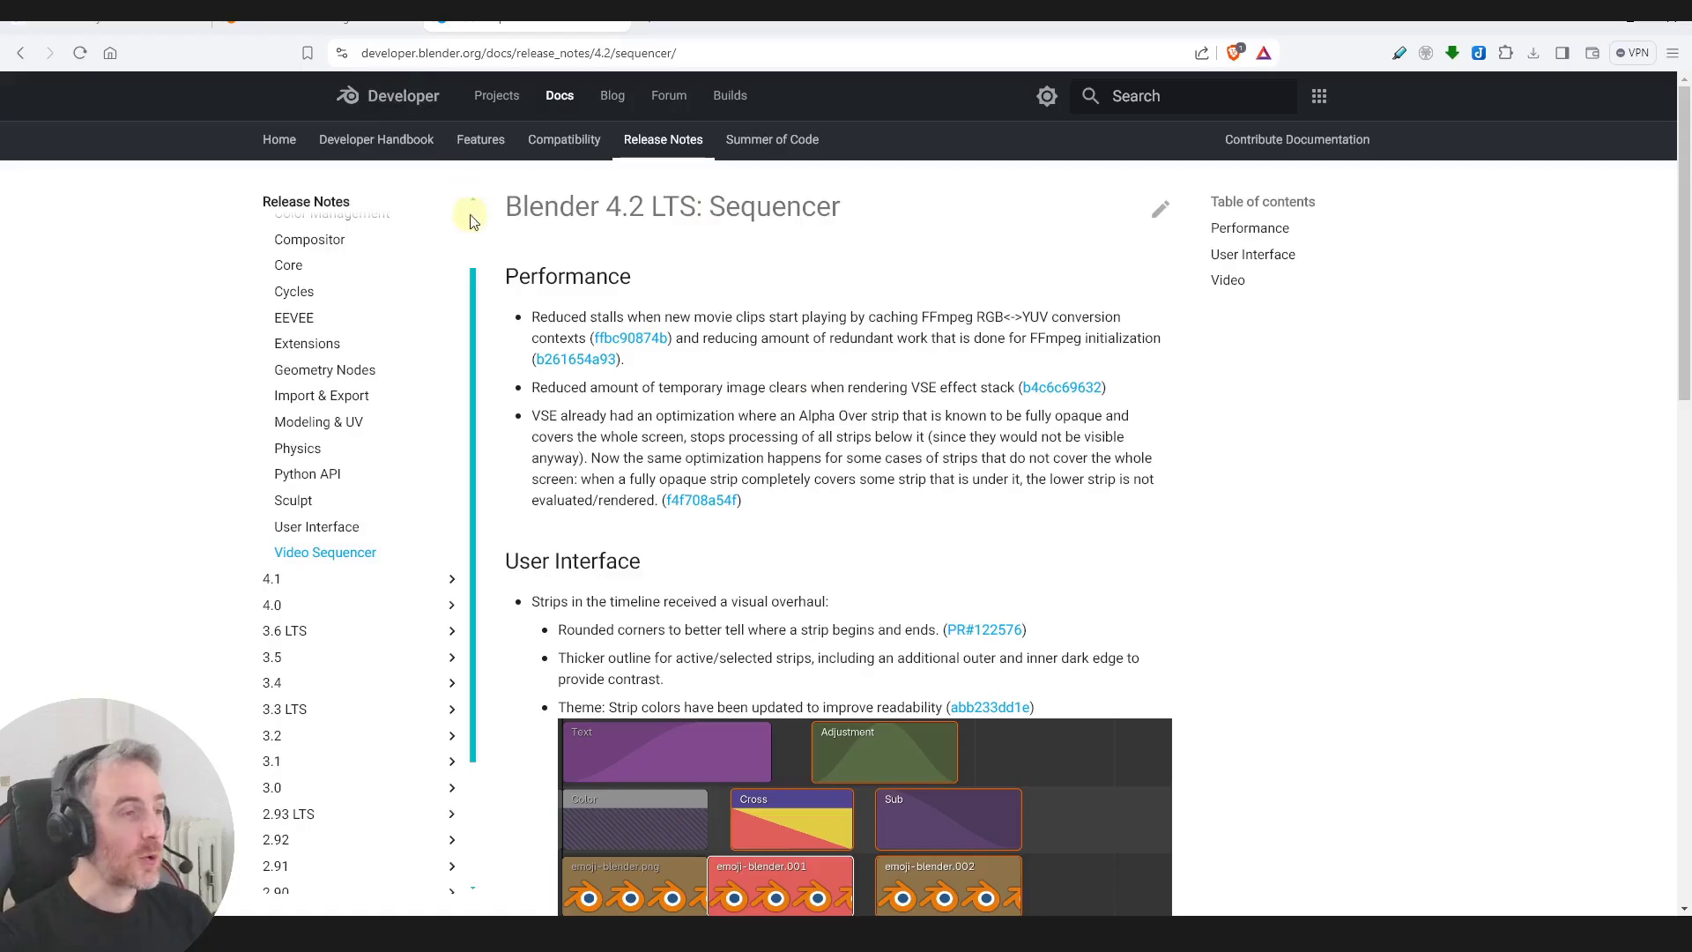
Step: Switch to the browser's sequencer release notes and read commit ffbc90874b on caching FFmpeg conversion contexts
{"action": "left_click_drag", "start_coordinate": [535, 315], "coordinate": [802, 319]}
{"action": "left_click", "coordinate": [811, 361]}
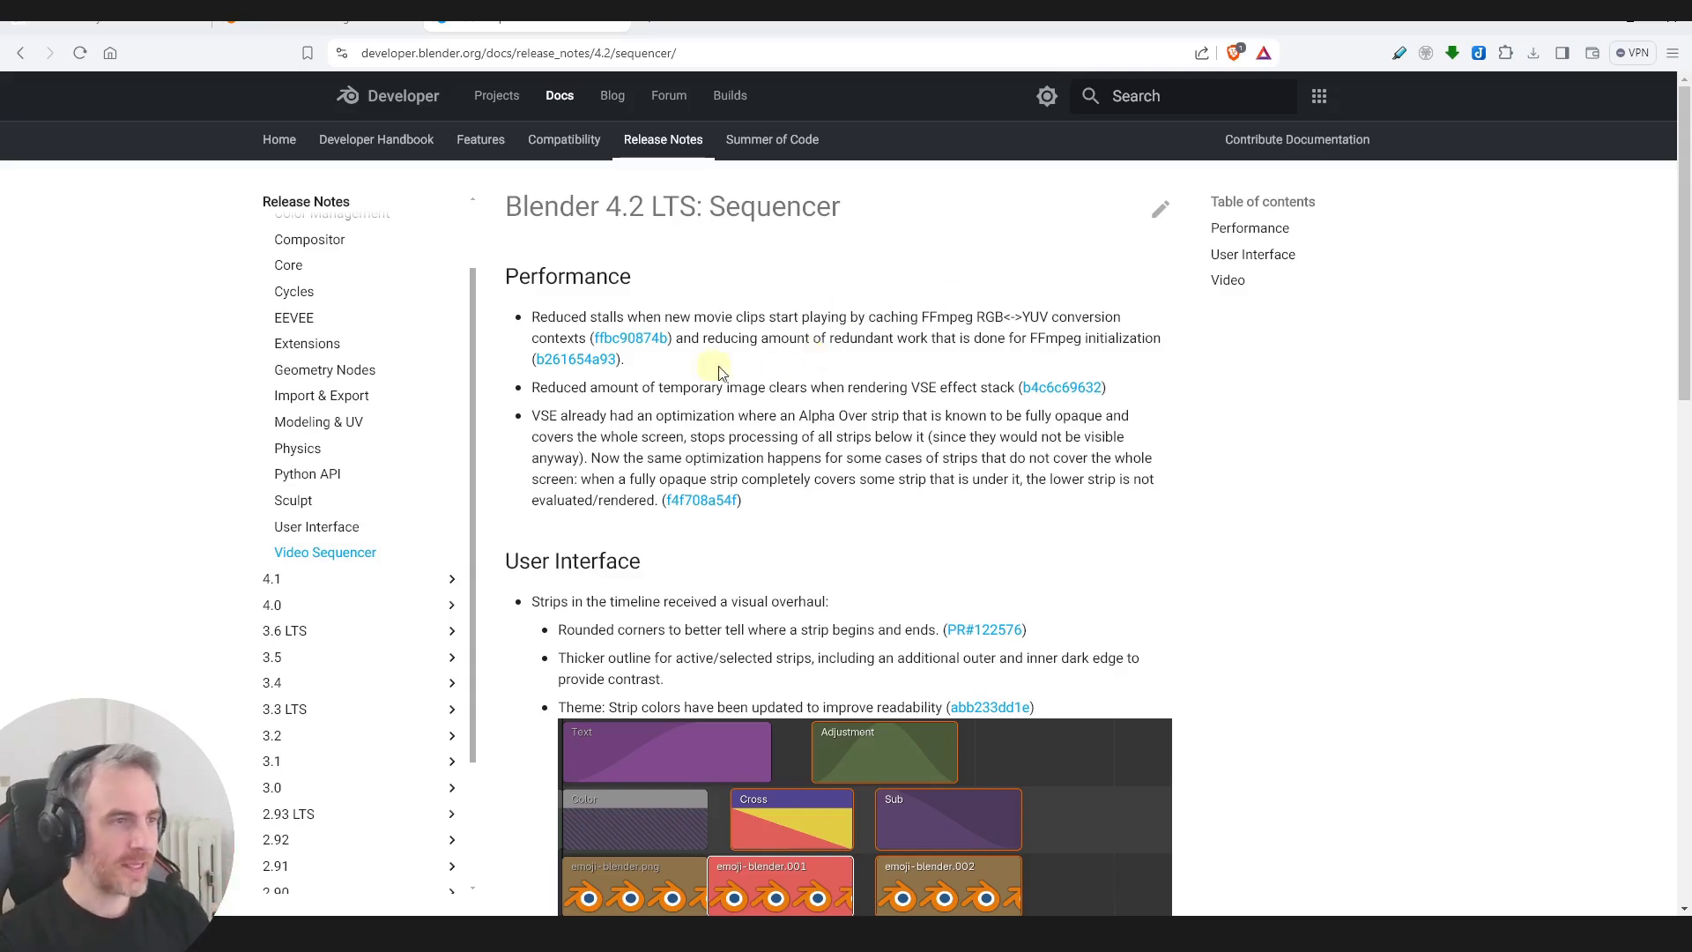
{"action": "left_click", "coordinate": [639, 342]}
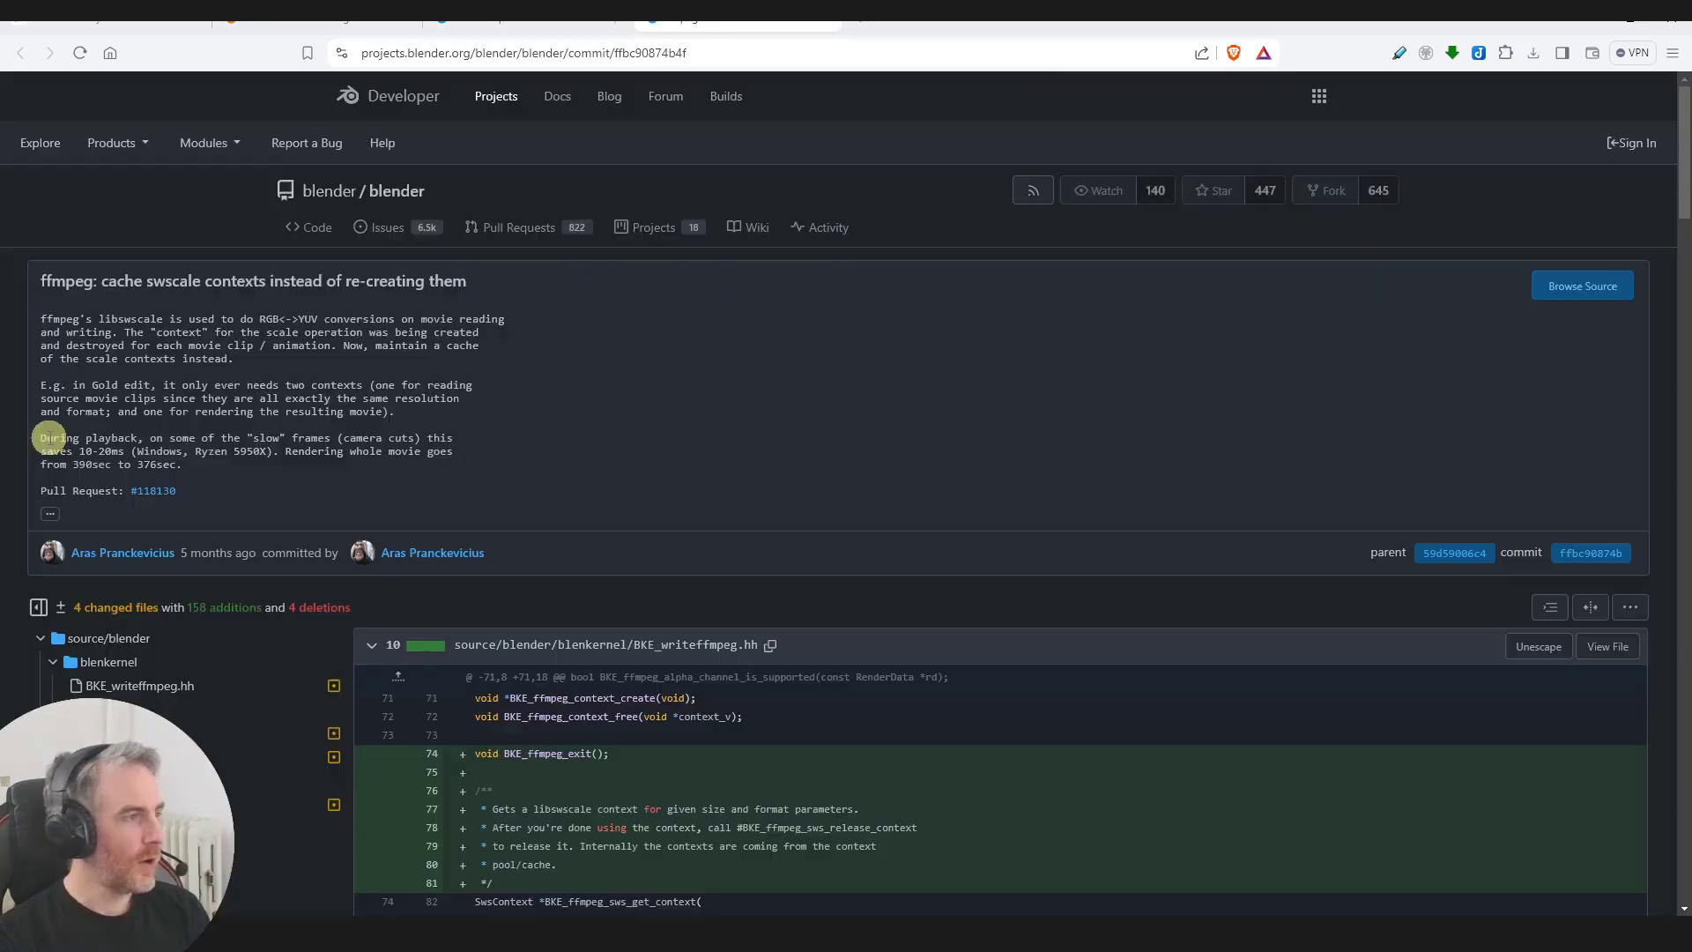
{"action": "left_click_drag", "start_coordinate": [46, 438], "coordinate": [450, 437]}
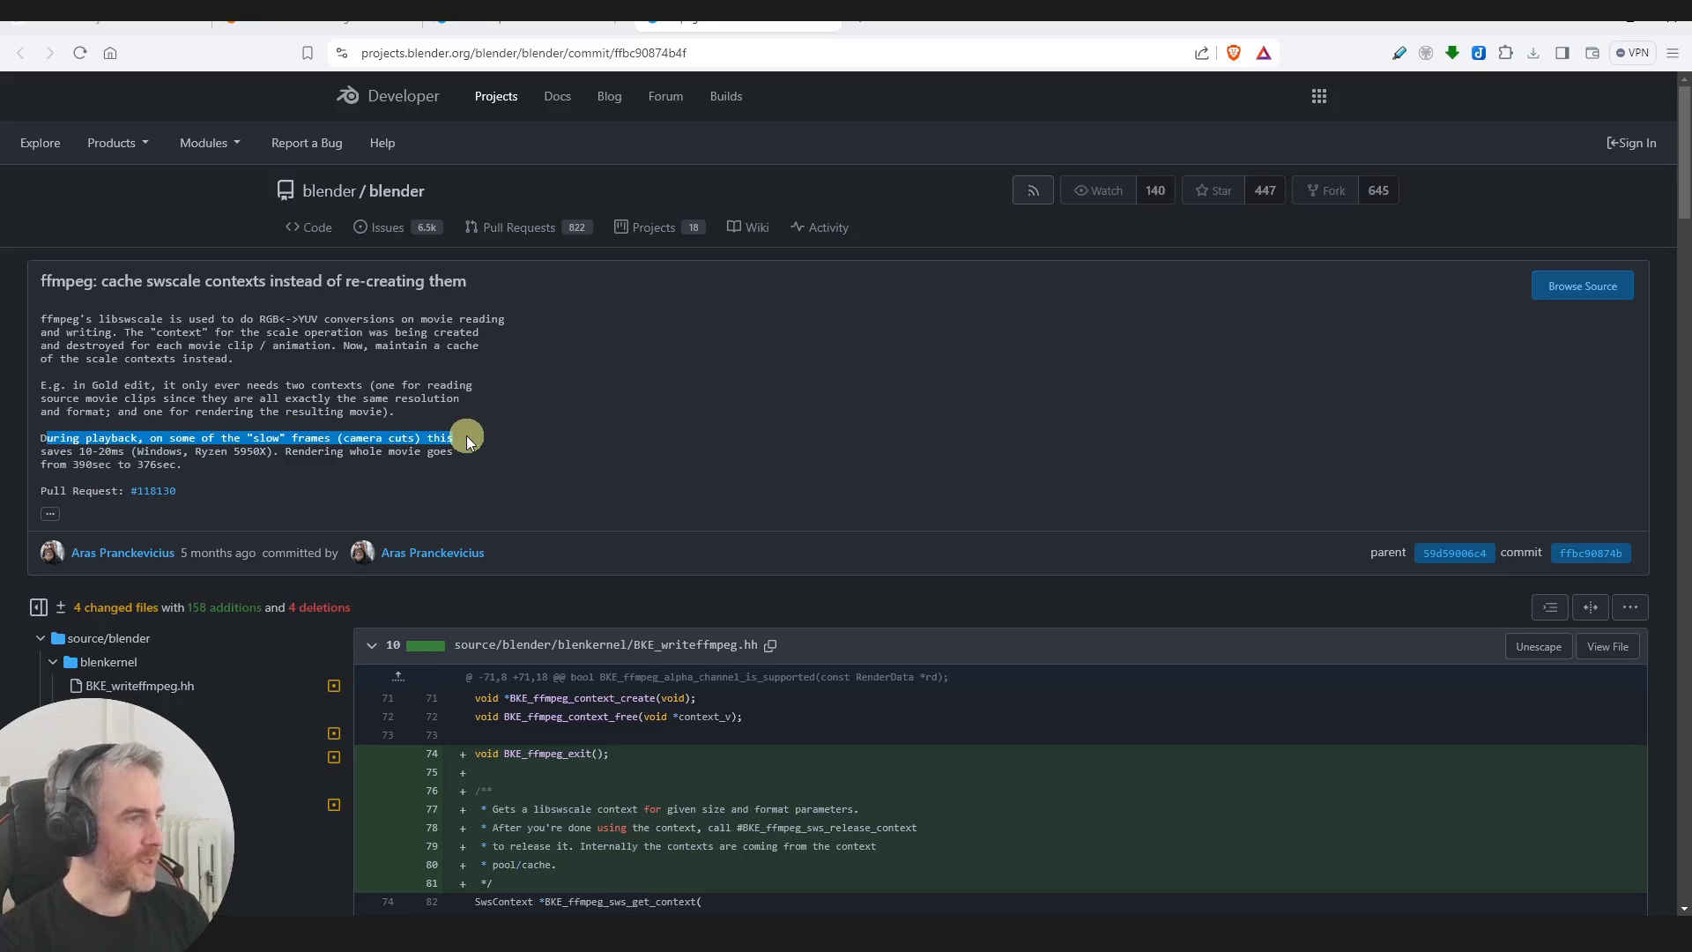
{"action": "left_click_drag", "start_coordinate": [75, 452], "coordinate": [124, 453]}
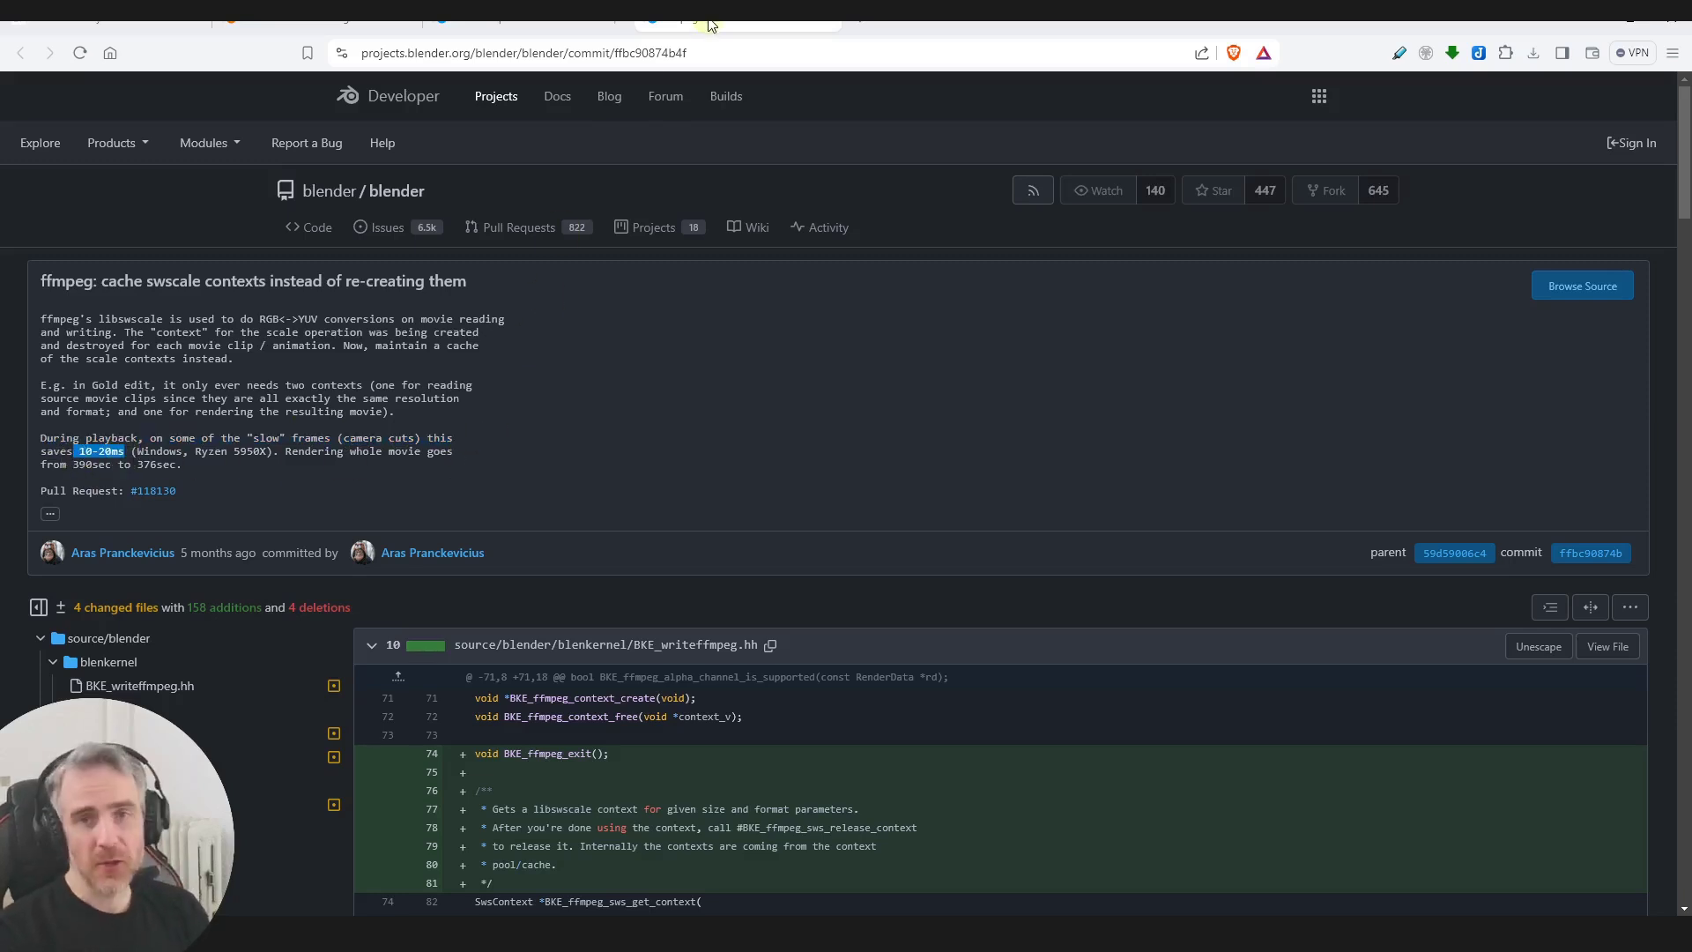
{"action": "left_click", "coordinate": [828, 17]}
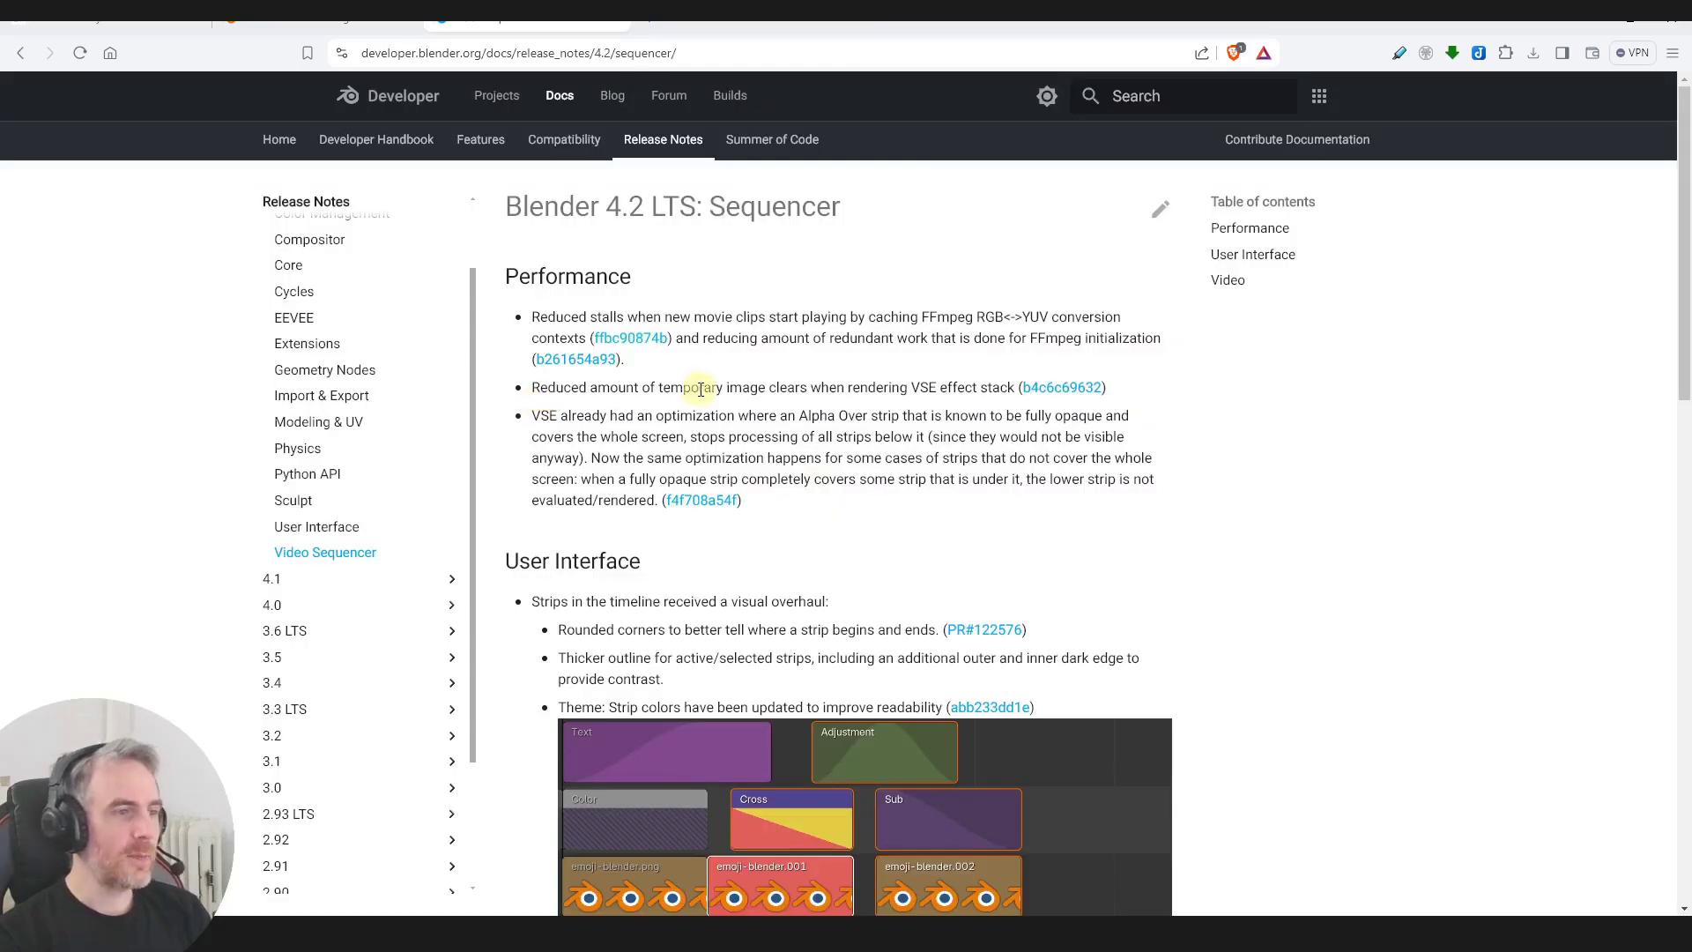
Step: Read commit b4c6c69632 on temporary image clears and the release note on skipping strips covered by opaque ones
{"action": "left_click", "coordinate": [1068, 388]}
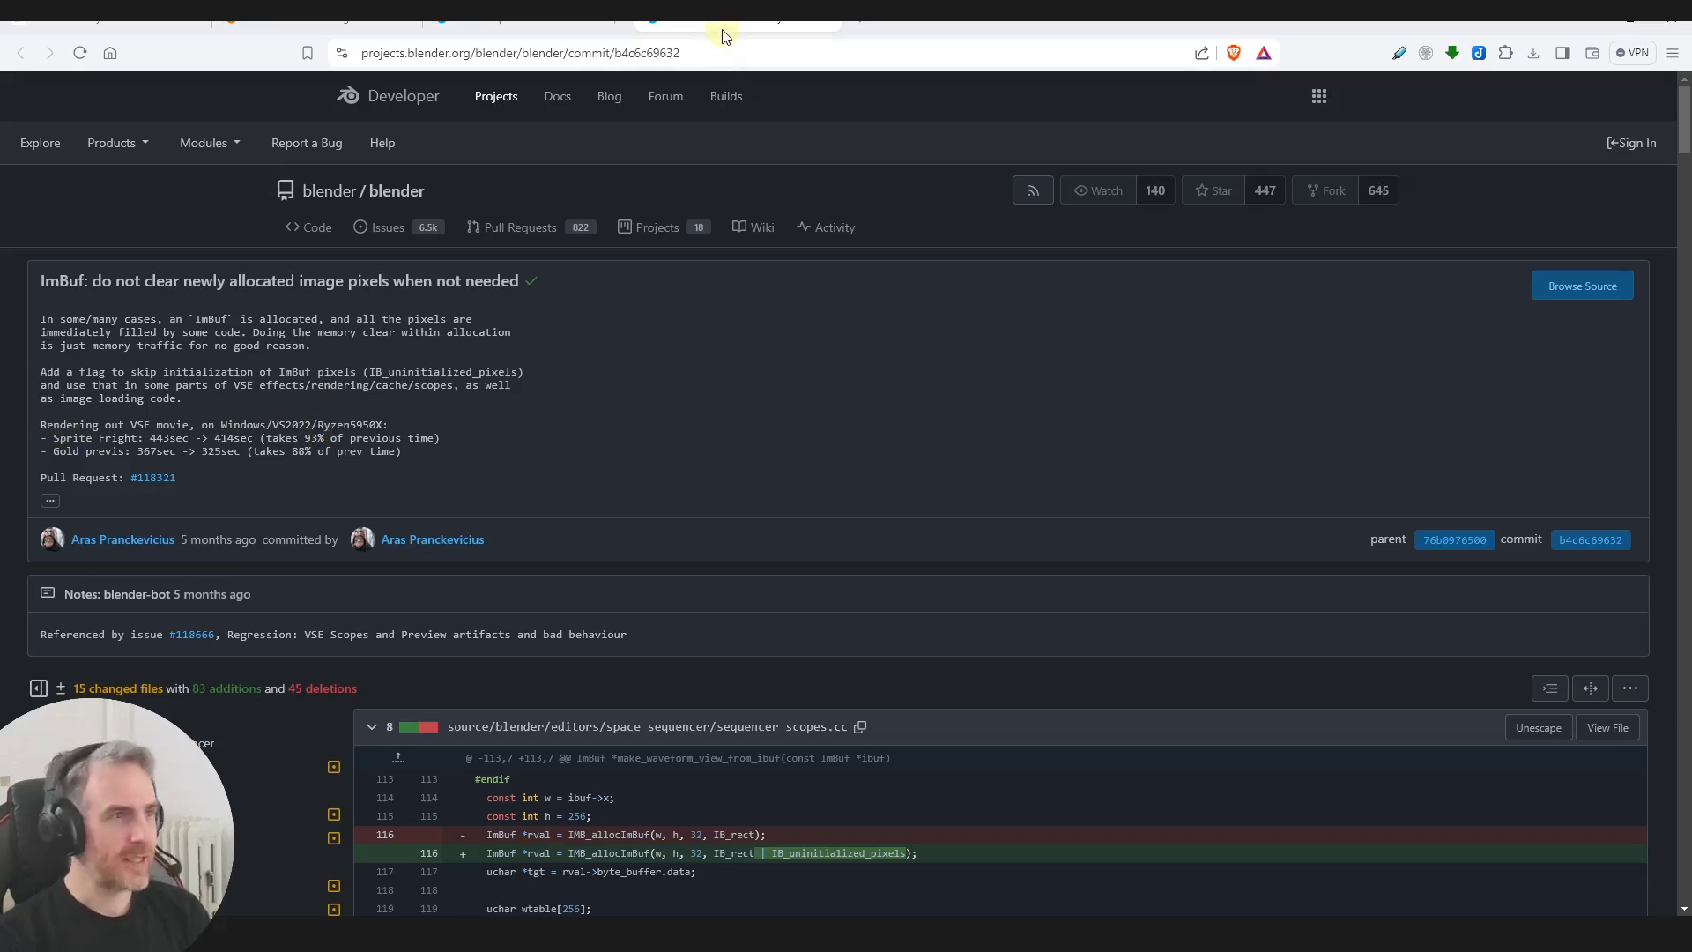
{"action": "key", "text": "alt+Left"}
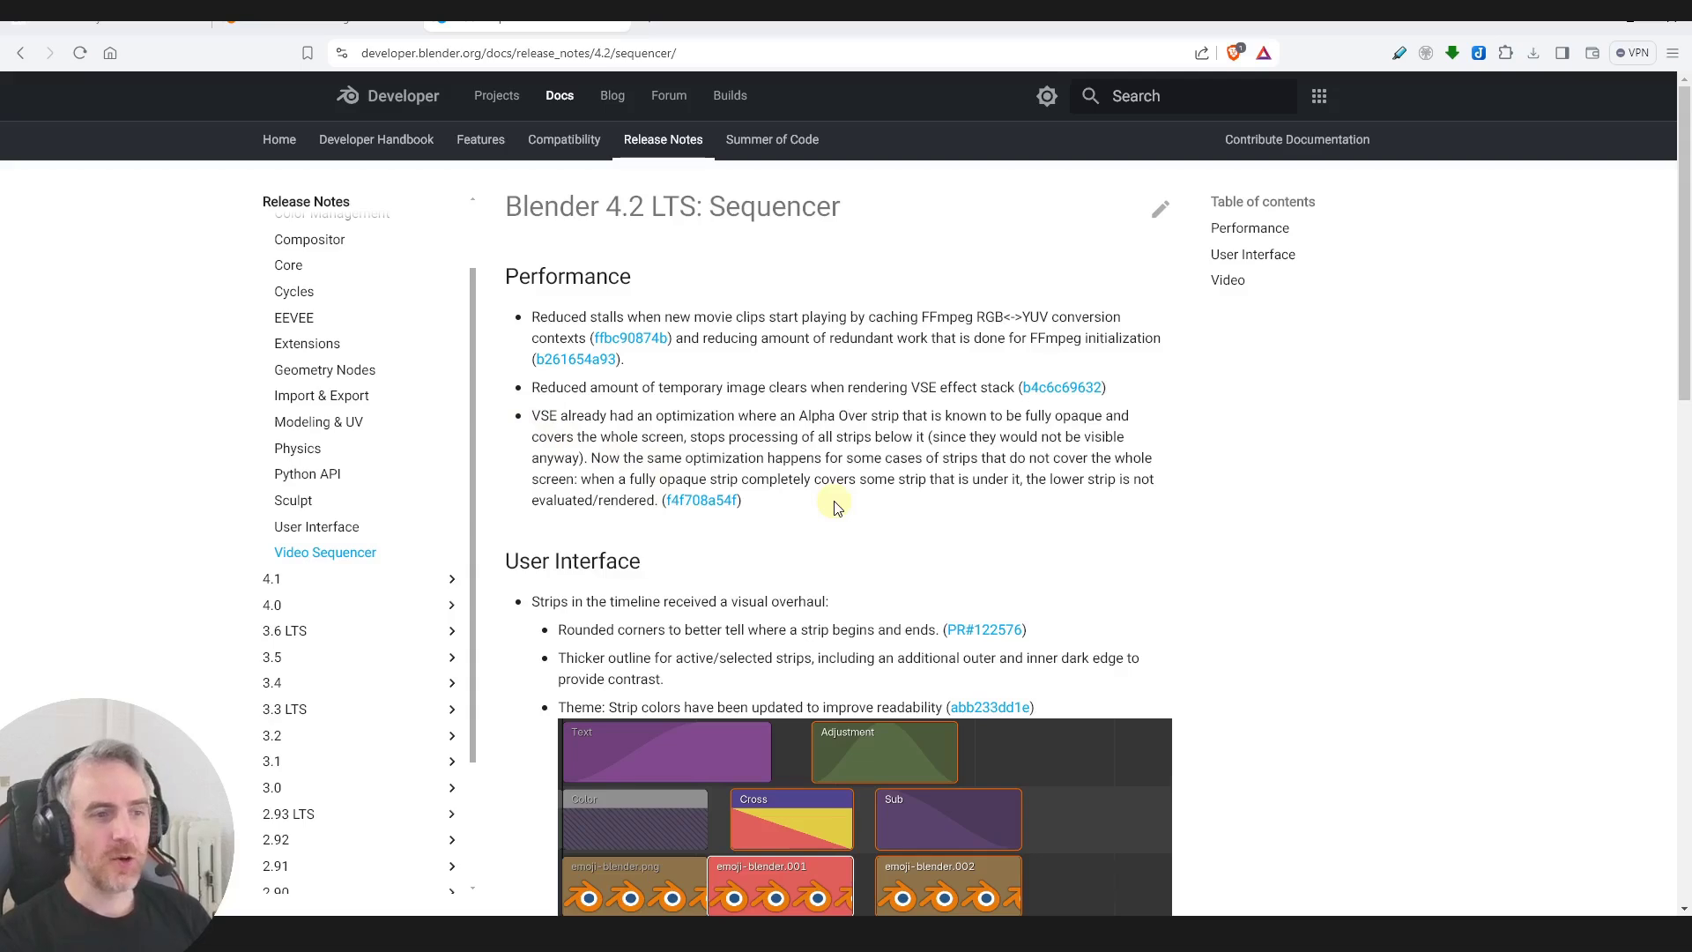
{"action": "left_click_drag", "start_coordinate": [532, 436], "coordinate": [915, 436]}
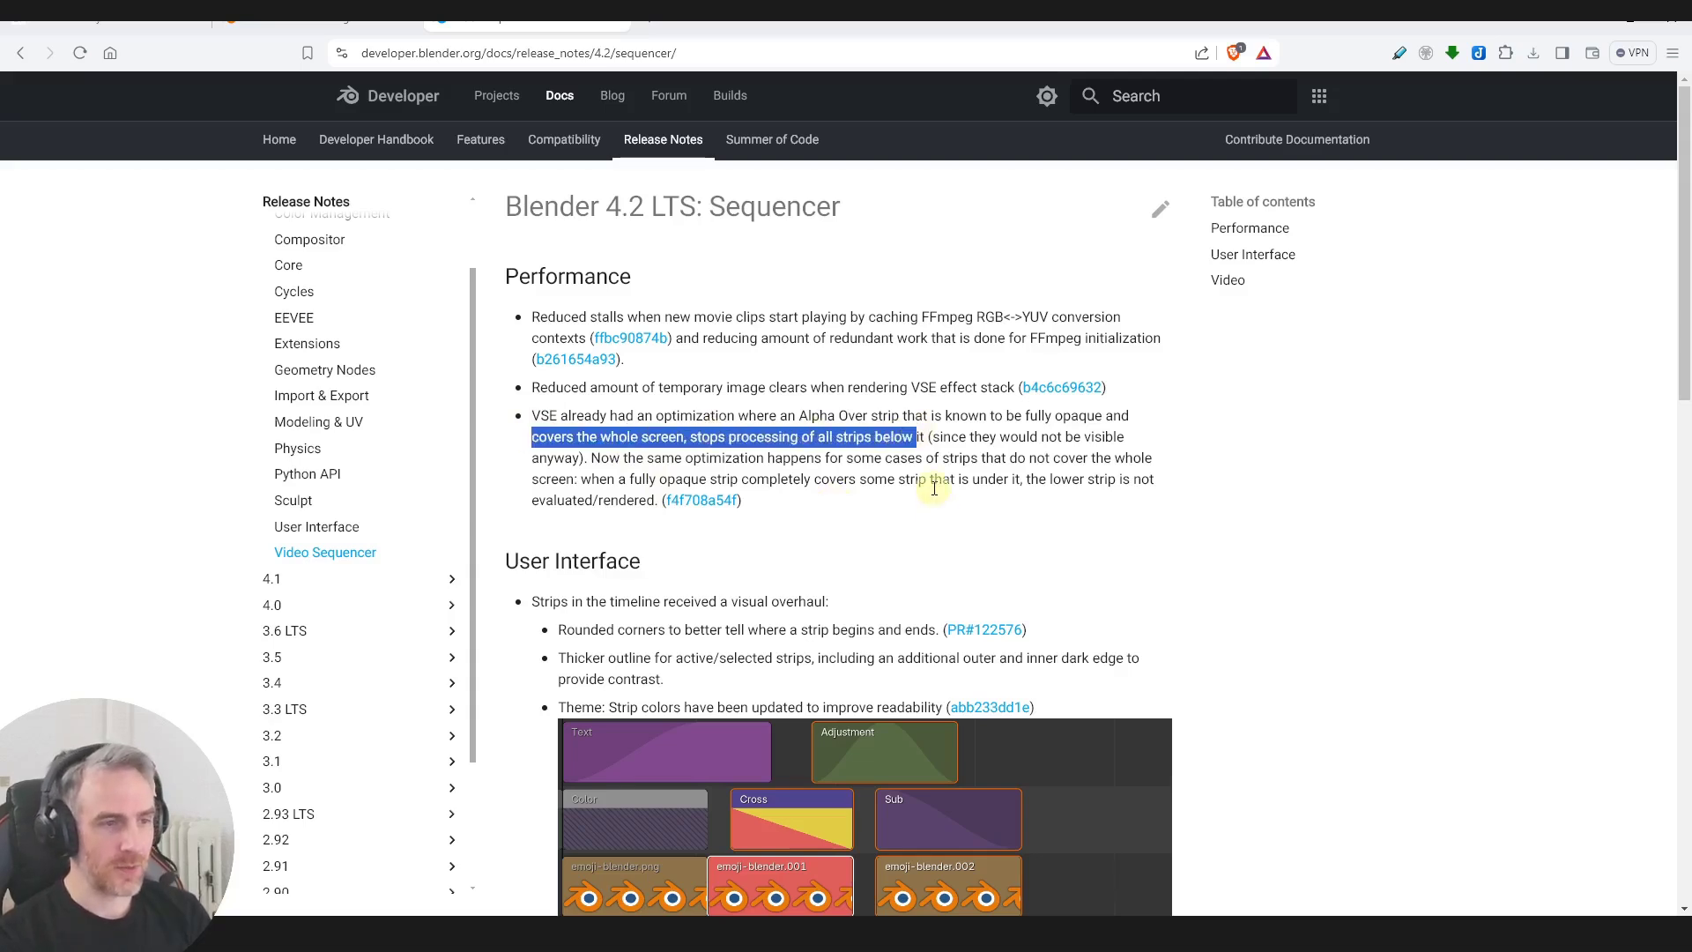
{"action": "left_click_drag", "start_coordinate": [591, 458], "coordinate": [624, 505]}
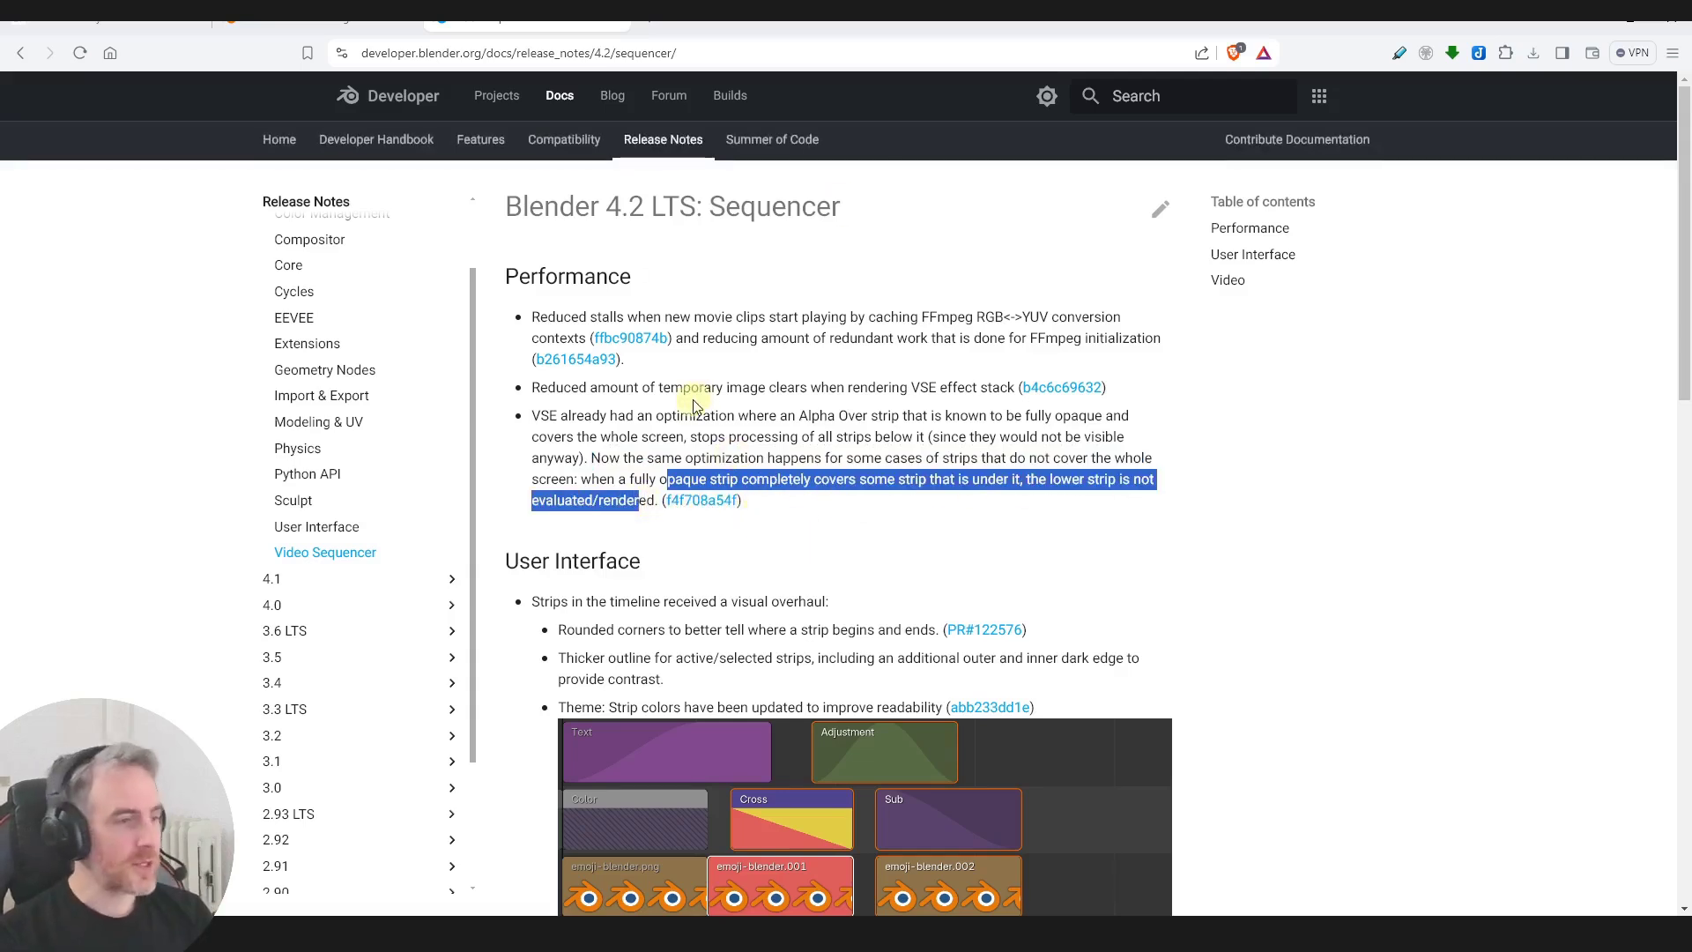
Step: Read the release notes' User Interface section on strip visuals, updated theme colors, missing media display and streamlined handle tweaking
{"action": "scroll", "coordinate": [737, 511], "scroll_direction": "down", "scroll_amount": 4}
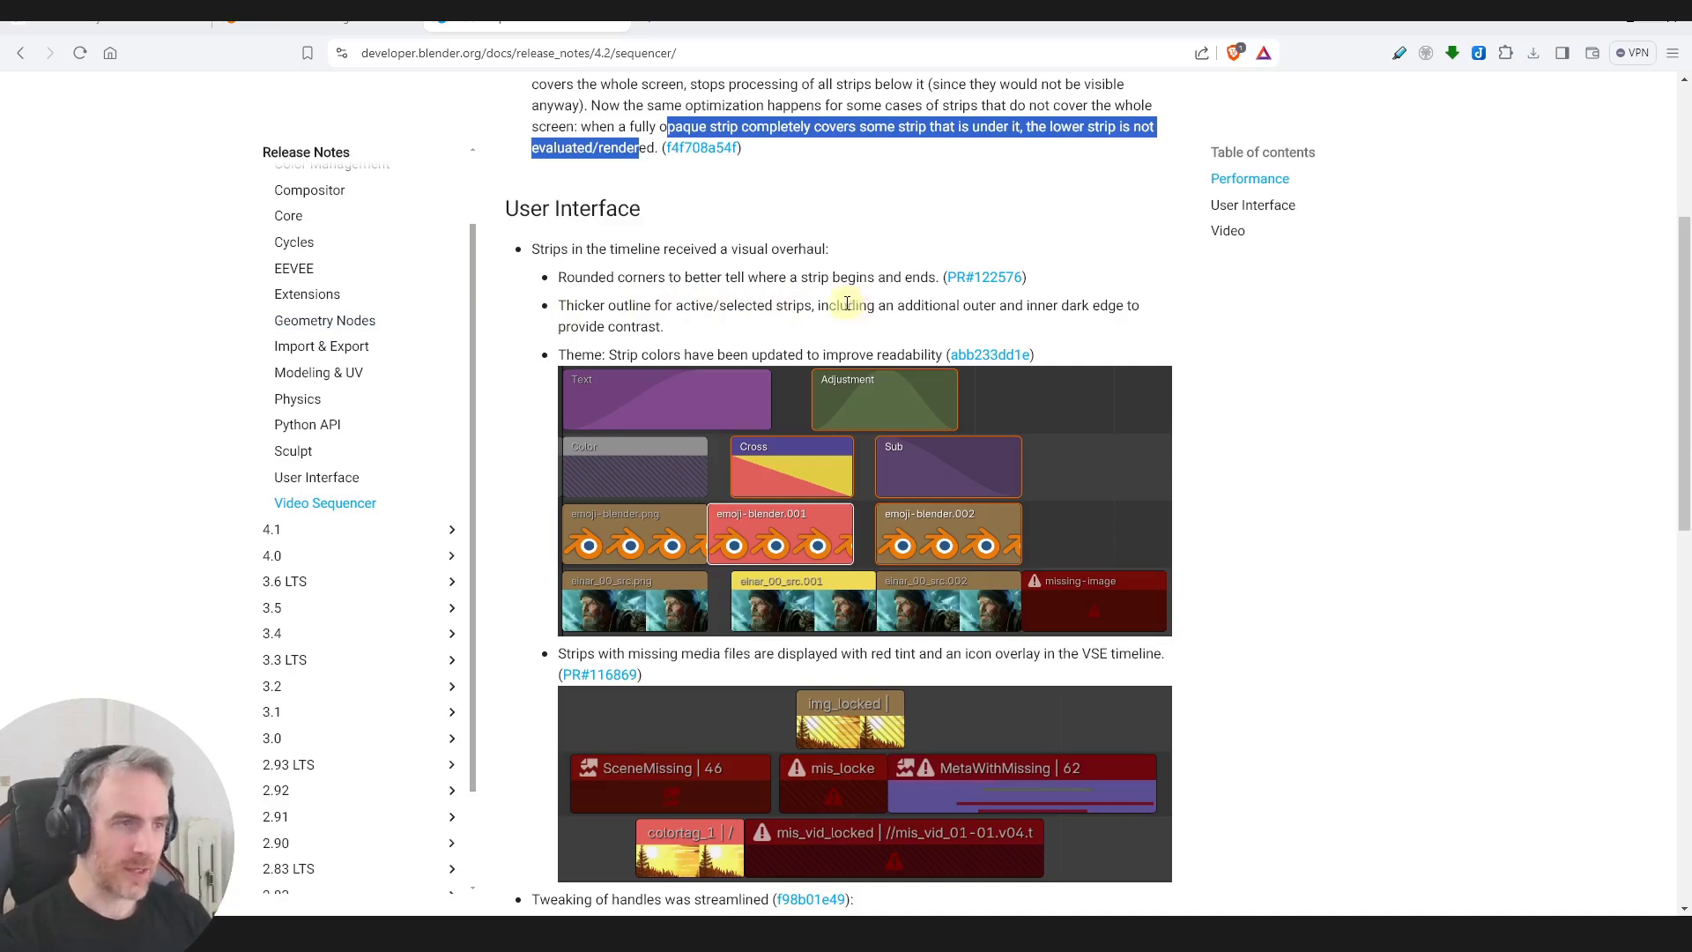
{"action": "left_click_drag", "start_coordinate": [609, 354], "coordinate": [905, 353]}
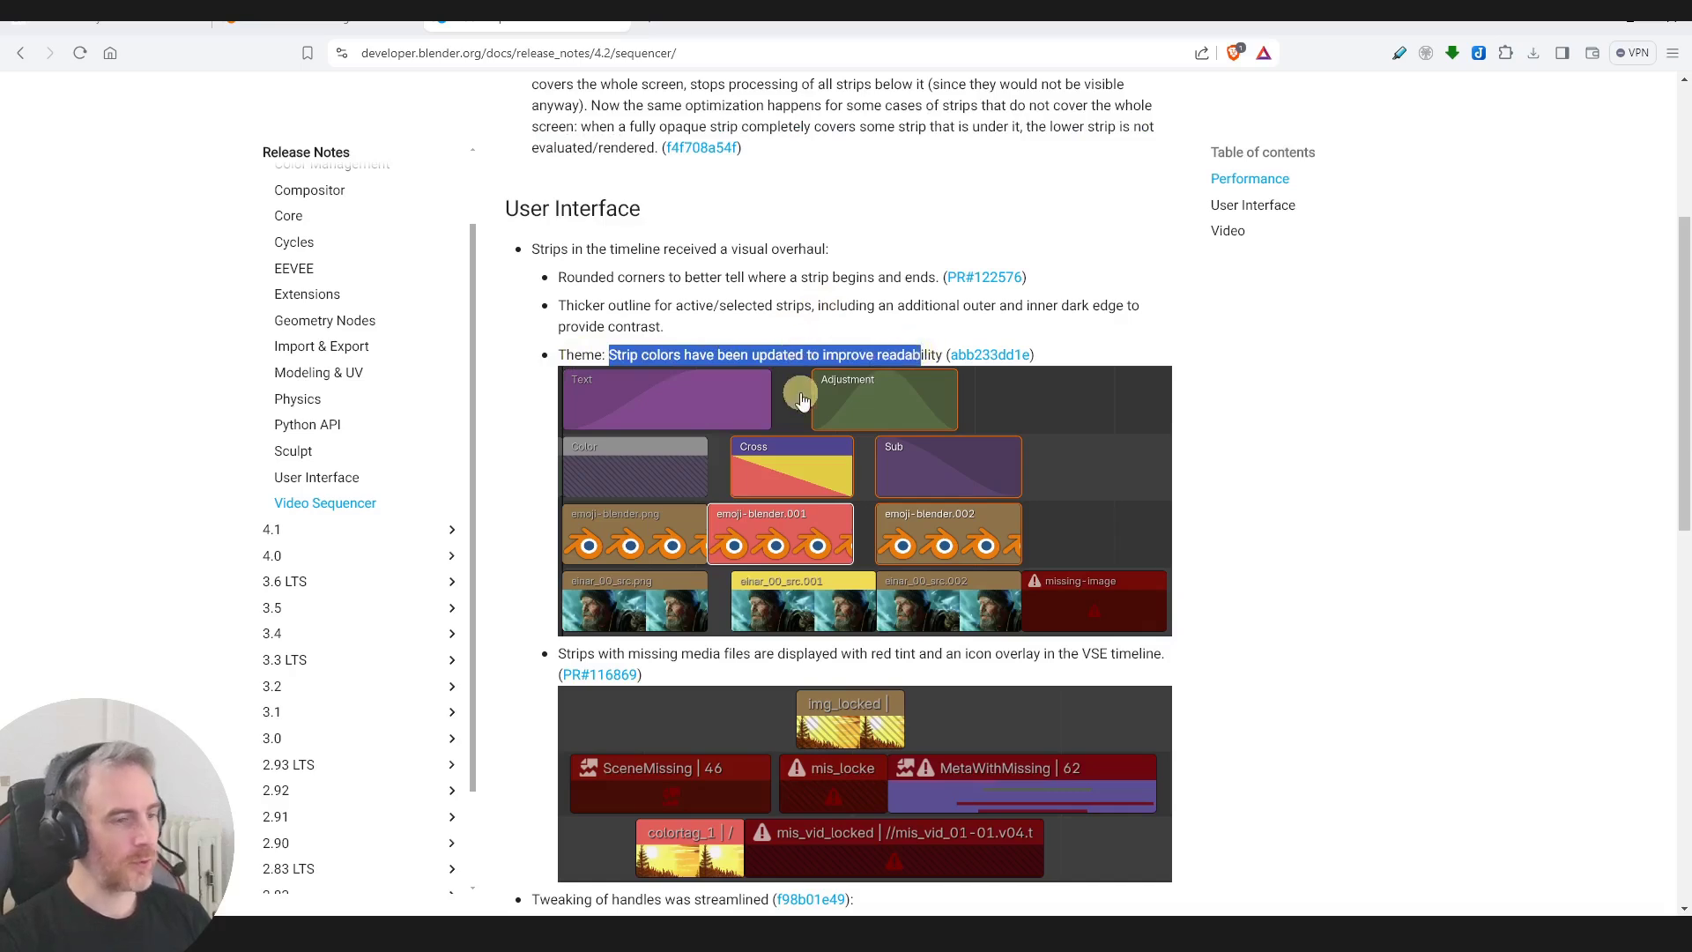
{"action": "scroll", "coordinate": [804, 459], "scroll_direction": "down", "scroll_amount": 1}
{"action": "scroll", "coordinate": [855, 496], "scroll_direction": "down", "scroll_amount": 1}
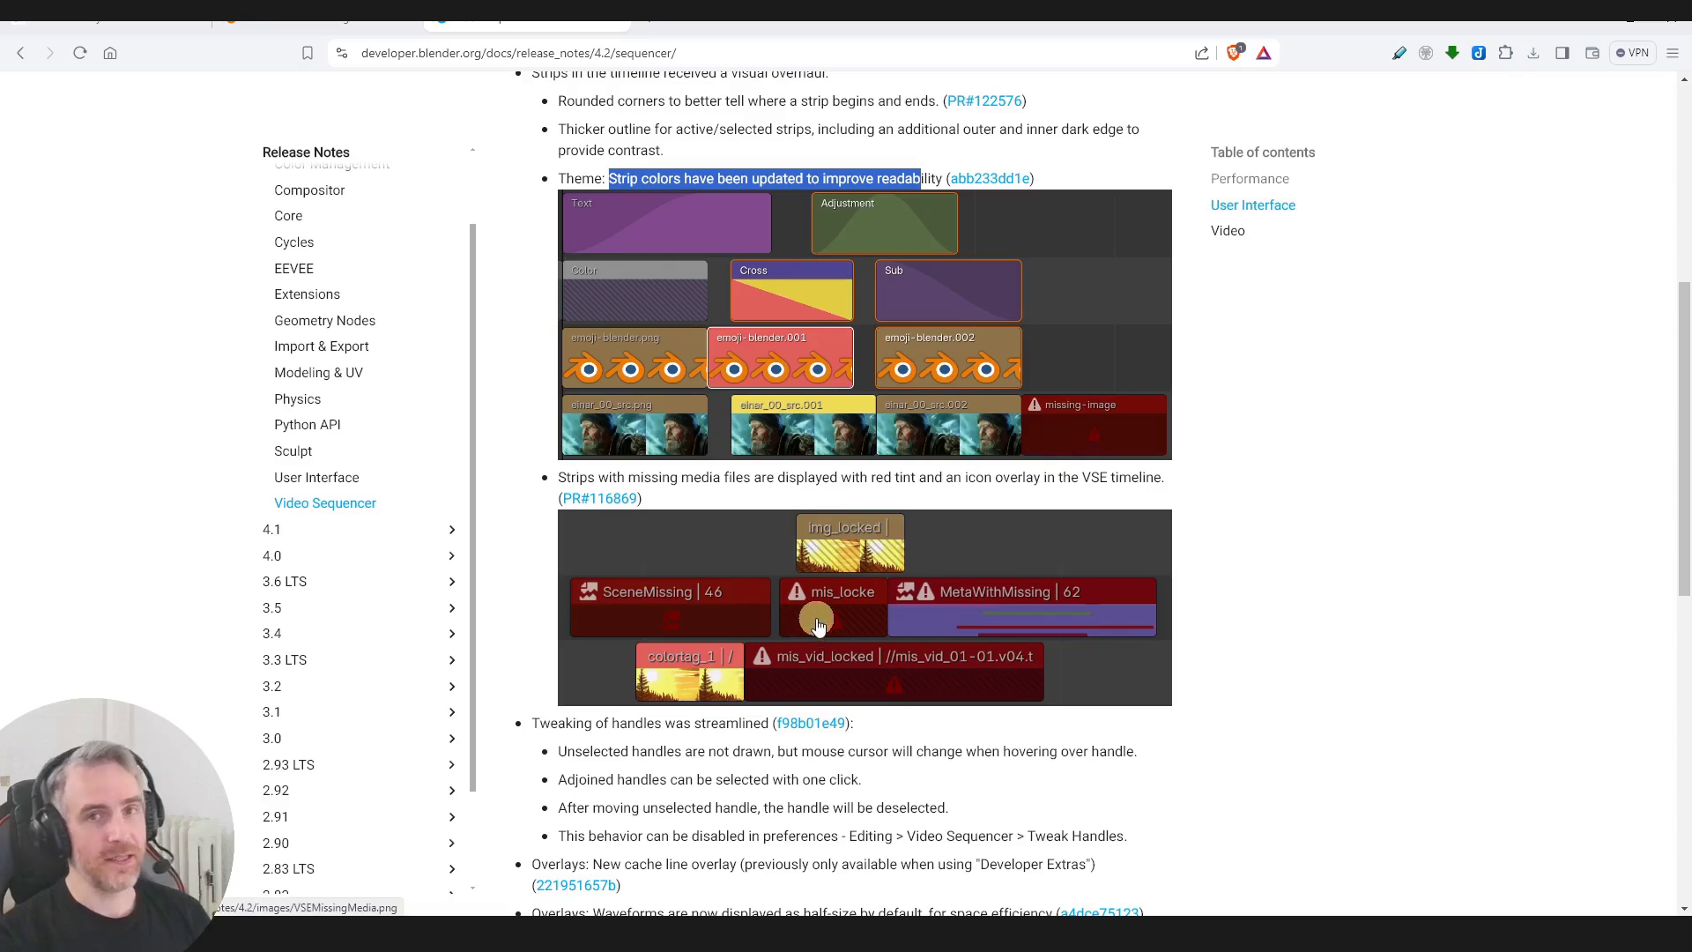
{"action": "scroll", "coordinate": [821, 604], "scroll_direction": "down", "scroll_amount": 2}
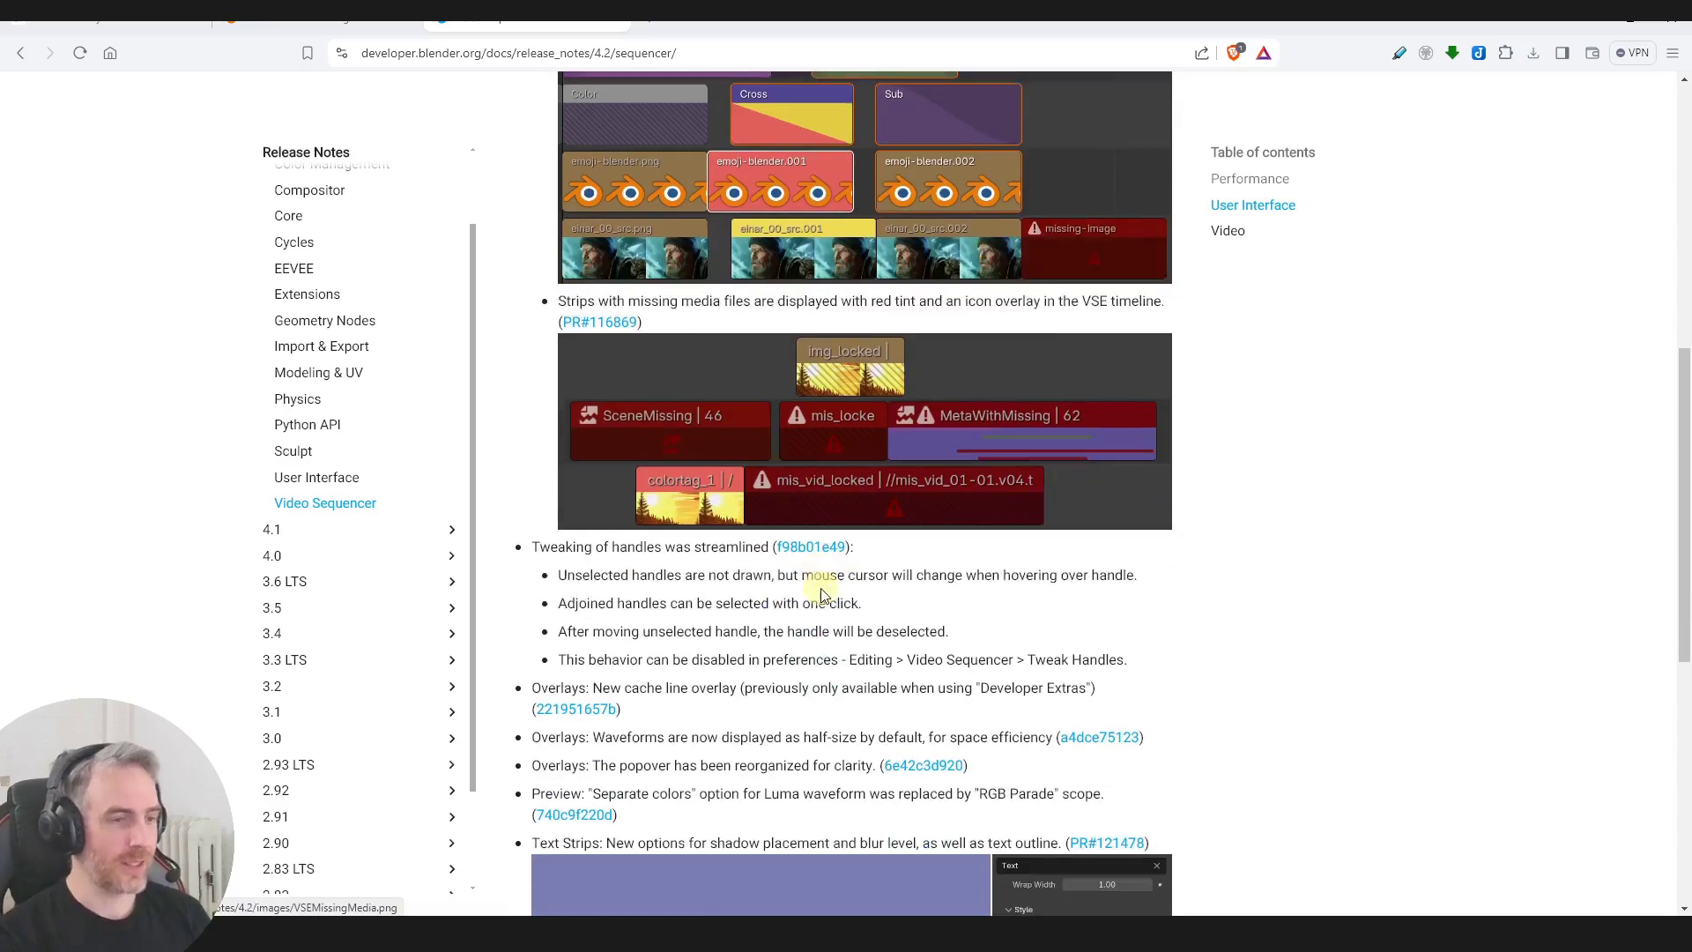
{"action": "scroll", "coordinate": [823, 574], "scroll_direction": "up", "scroll_amount": 1}
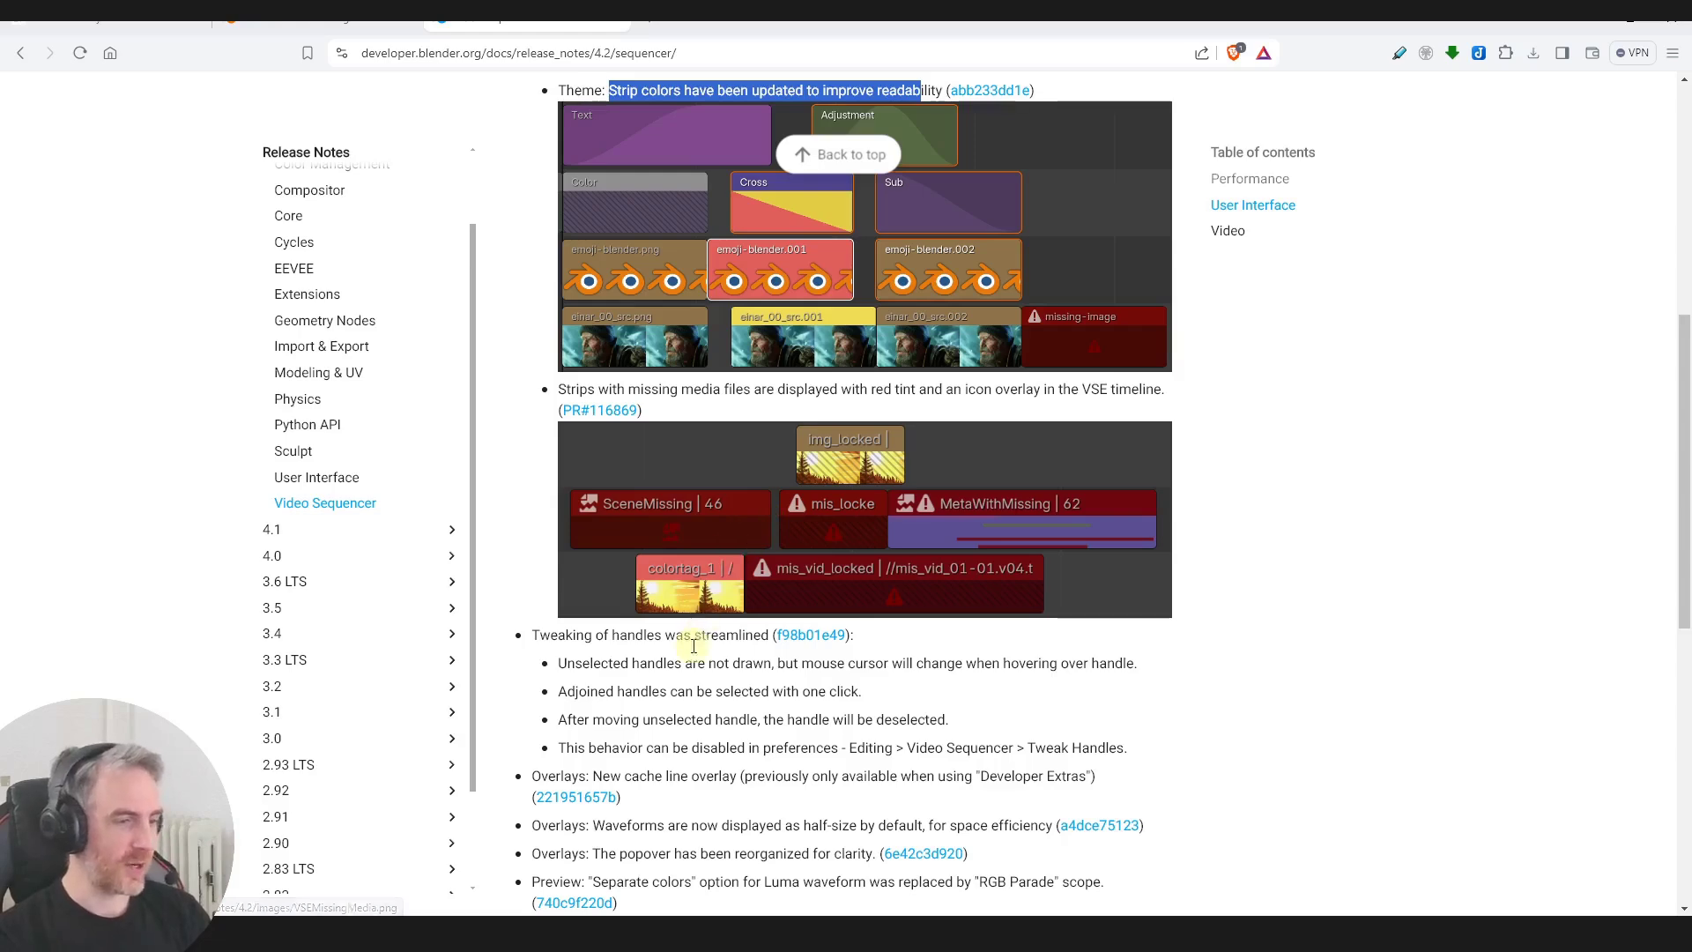
Step: Switch to Blender, return the playhead to the first frame and snap the selected video and audio strips to it
{"action": "key", "text": "alt+Tab"}
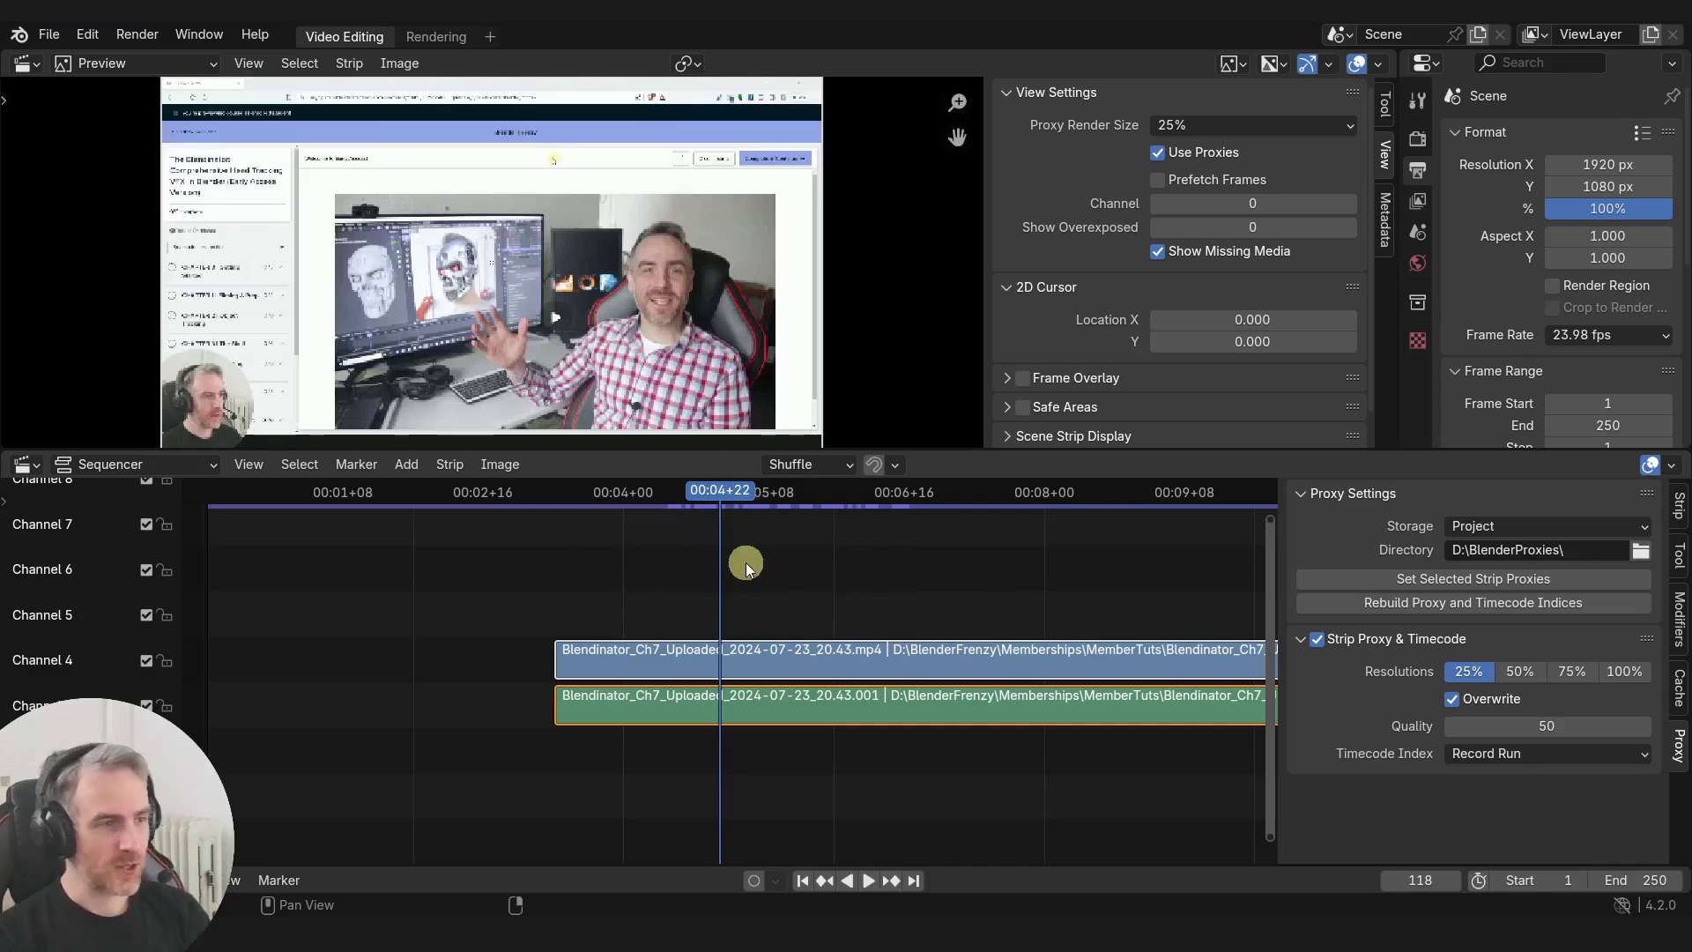
{"action": "left_click_drag", "start_coordinate": [722, 491], "coordinate": [758, 518]}
{"action": "middle_click_drag", "start_coordinate": [582, 558], "coordinate": [853, 558]}
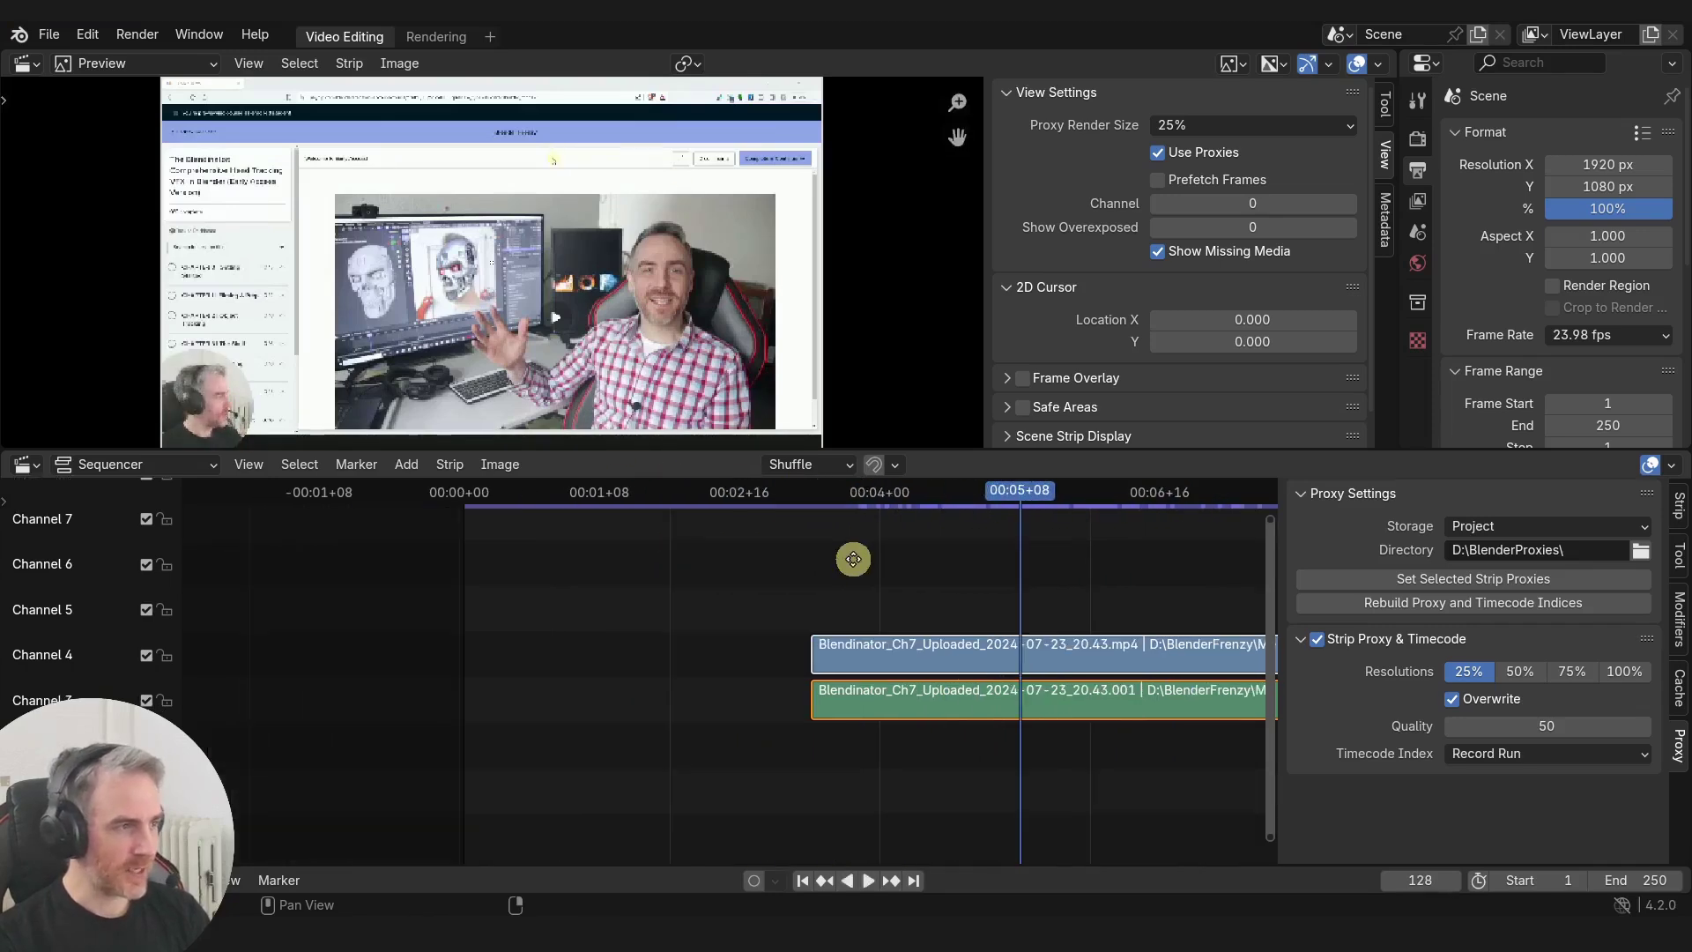
{"action": "left_click", "coordinate": [801, 880]}
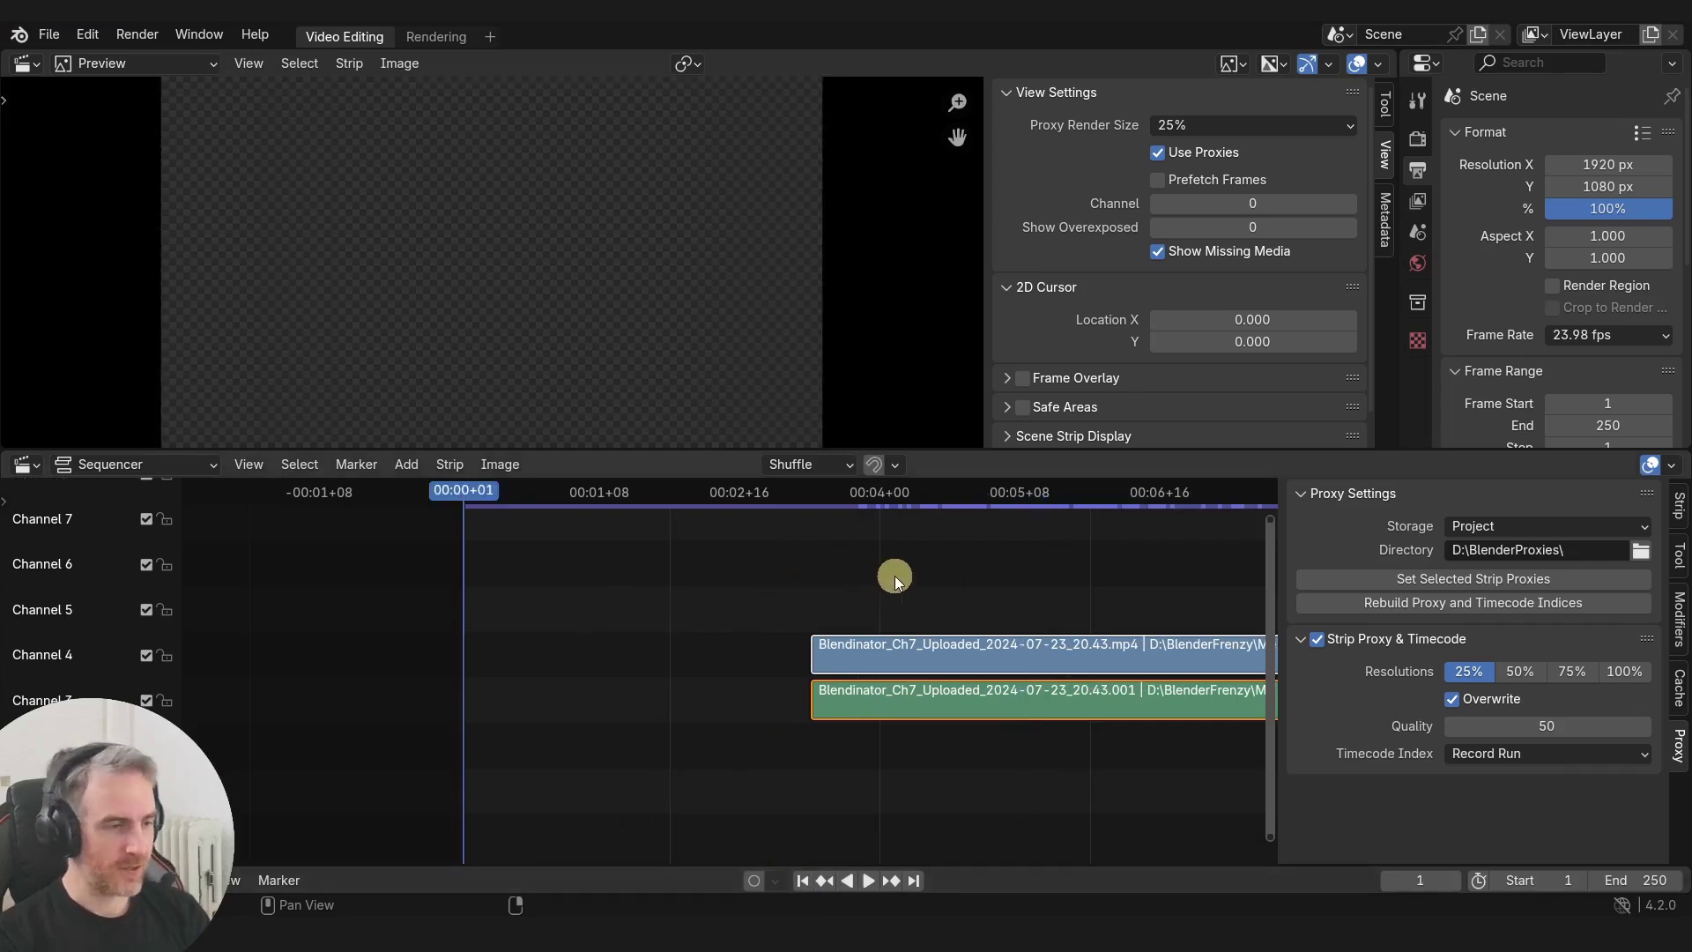
{"action": "key", "text": "shift+s"}
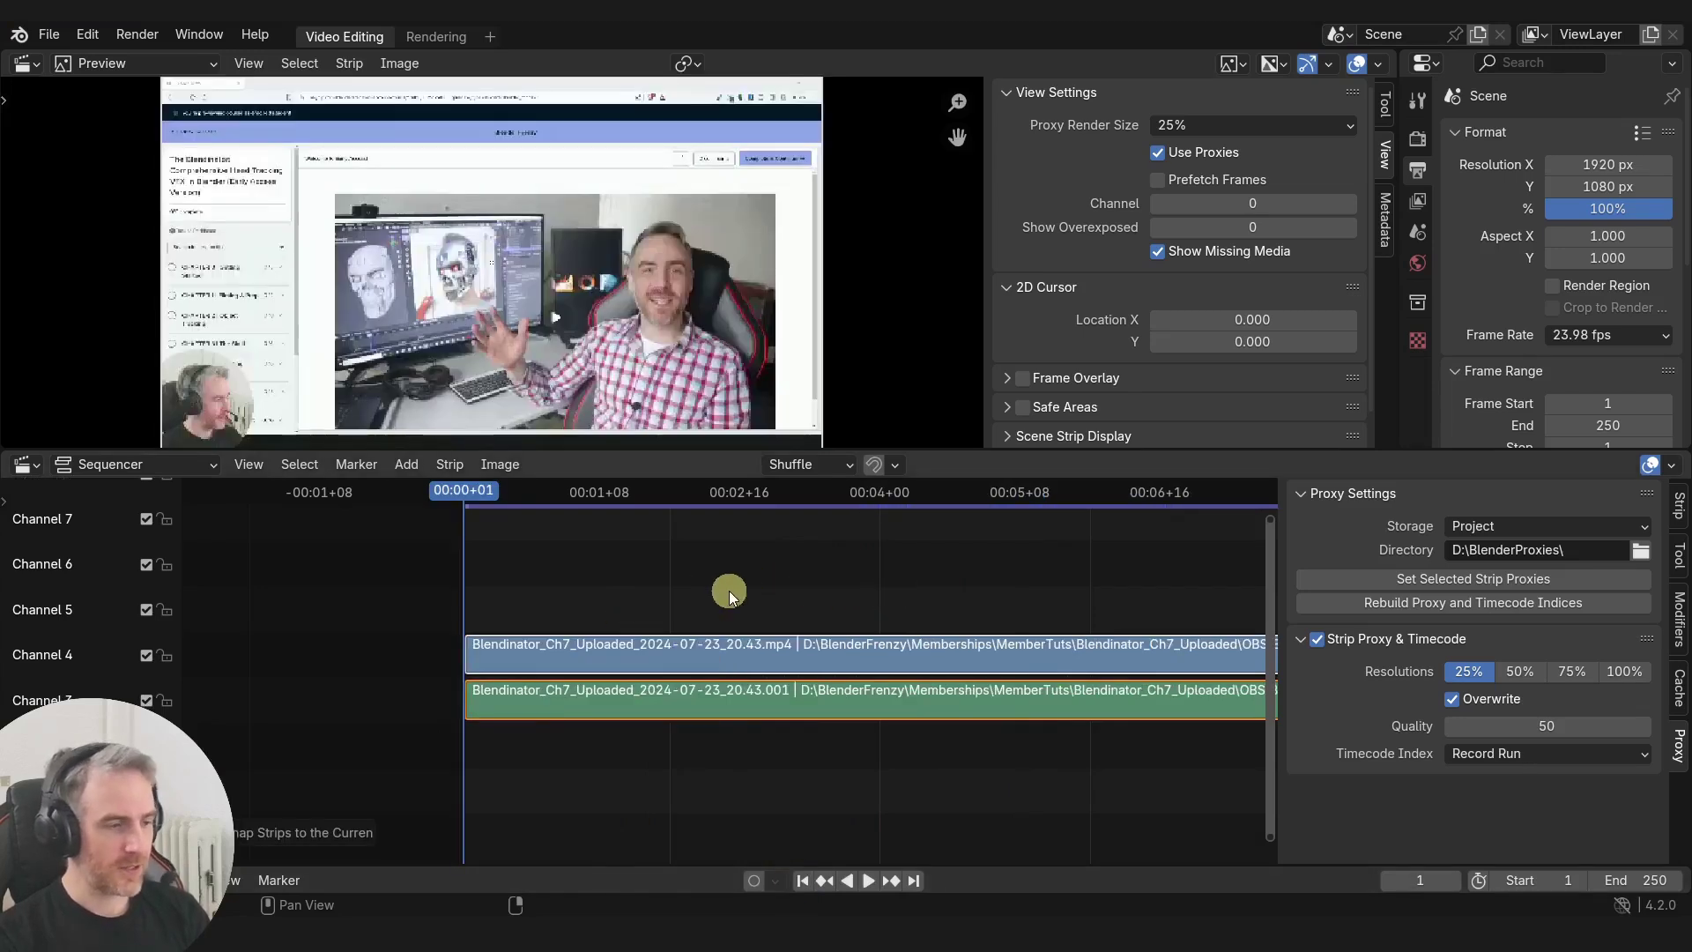
{"action": "middle_click_drag", "start_coordinate": [839, 595], "coordinate": [730, 602]}
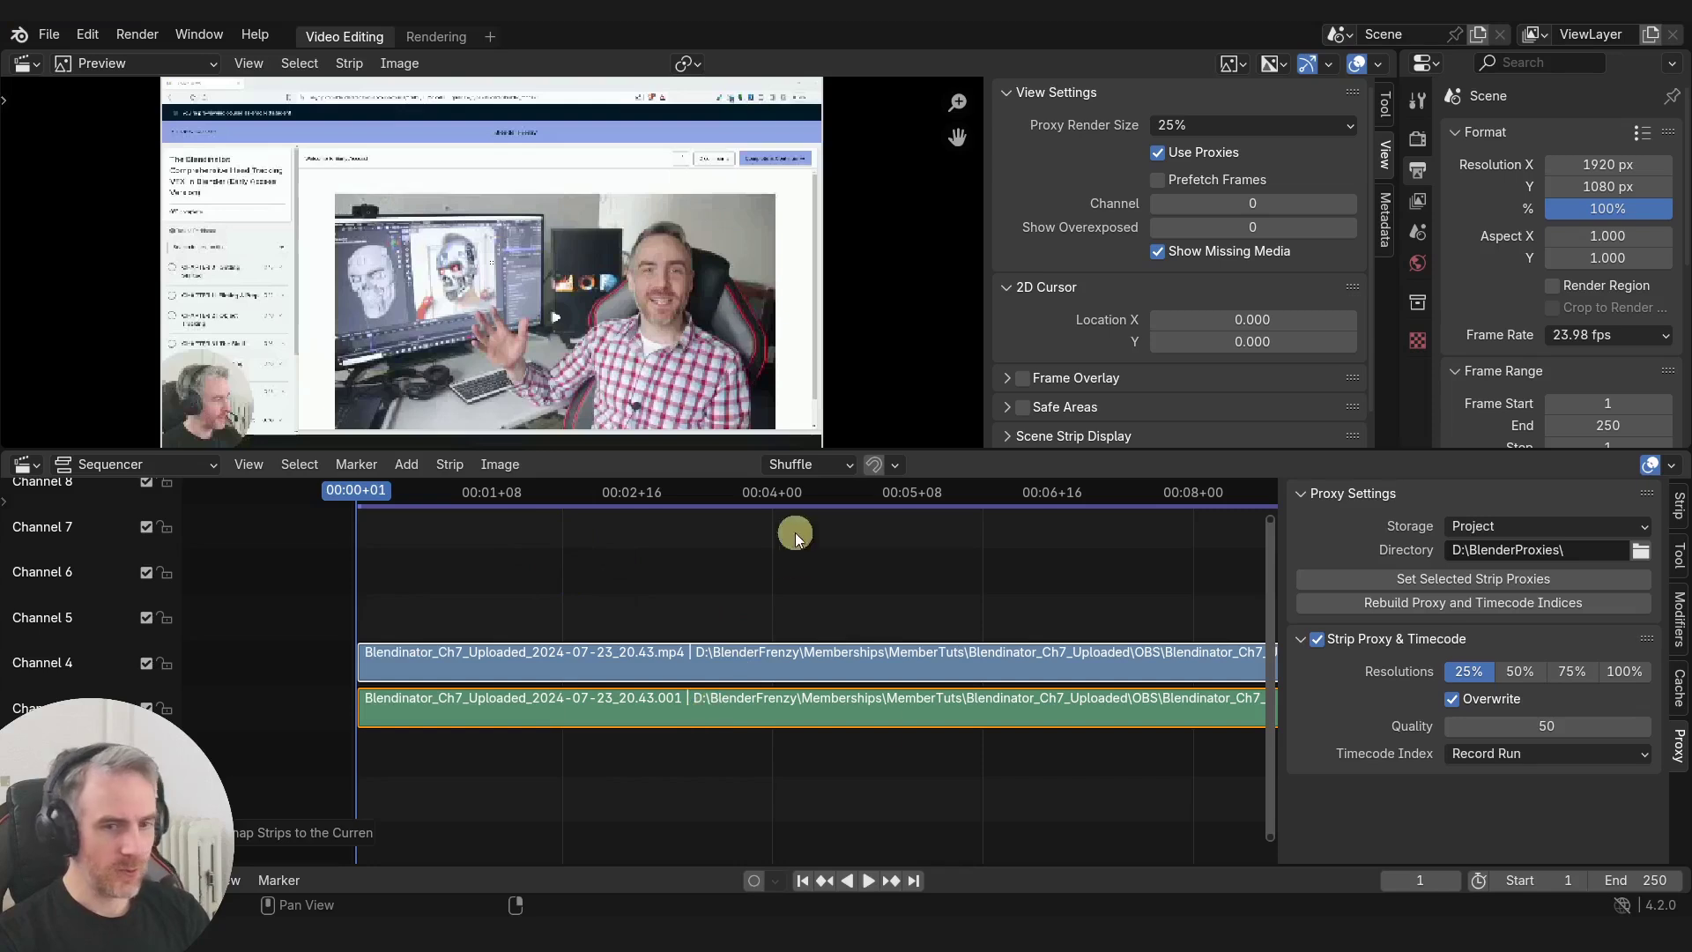
Step: Set the sequencer's waveform overlay to On and examine the audio strip's waveform closely
{"action": "left_click", "coordinate": [1669, 464]}
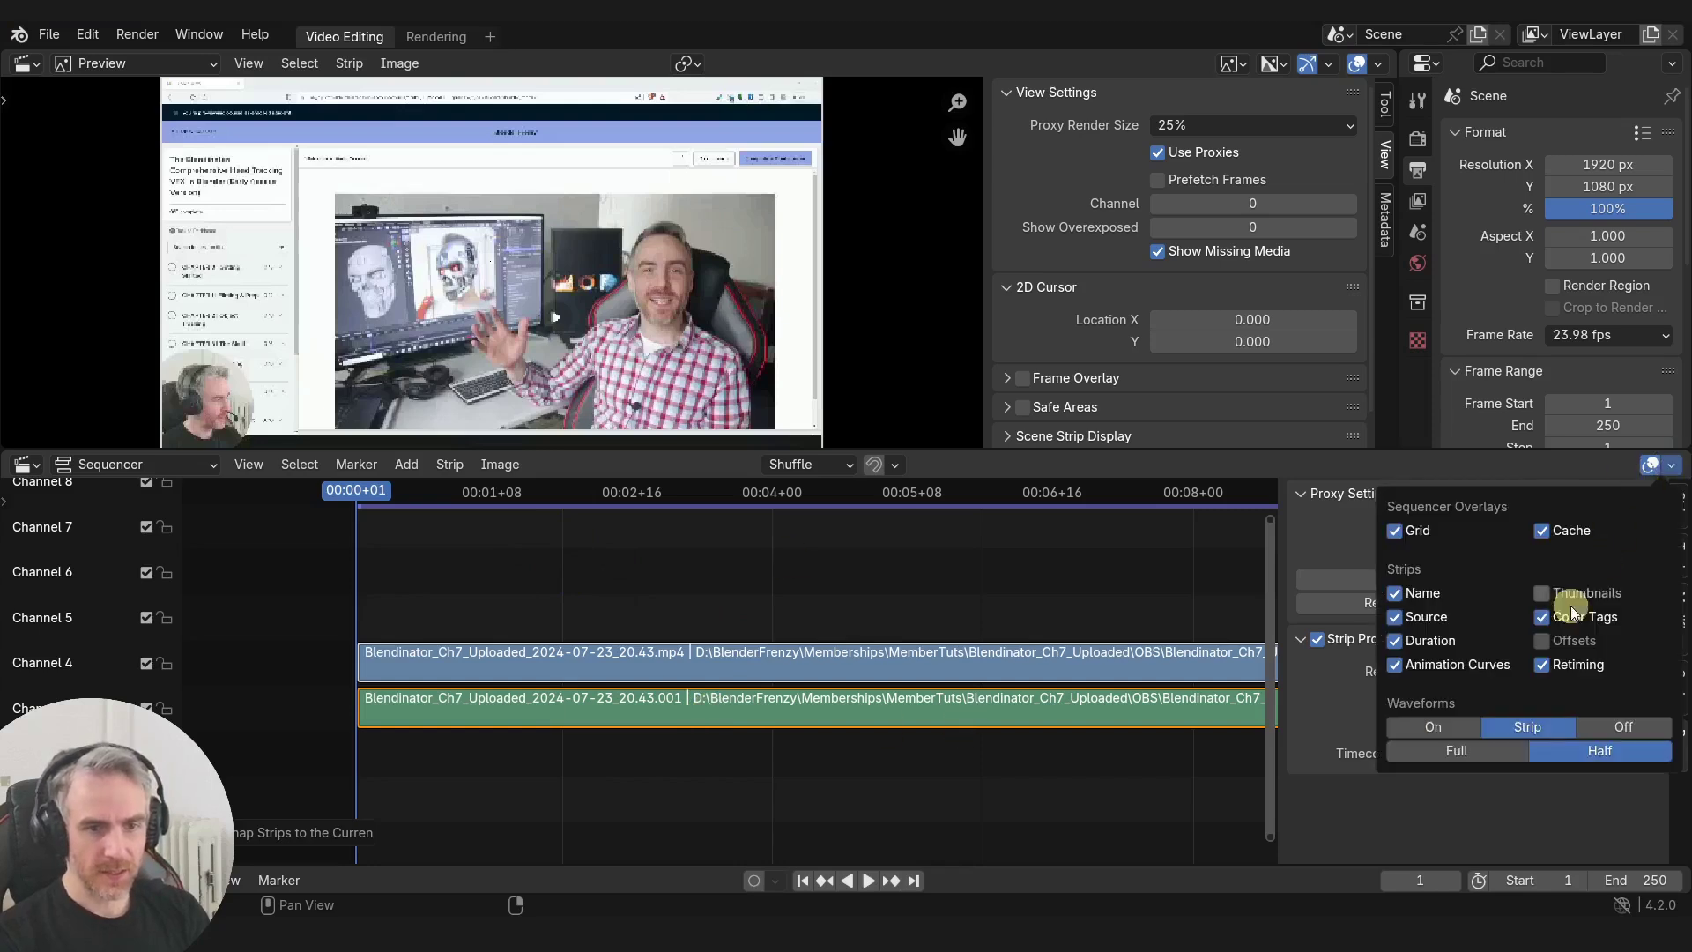
{"action": "left_click", "coordinate": [1434, 726]}
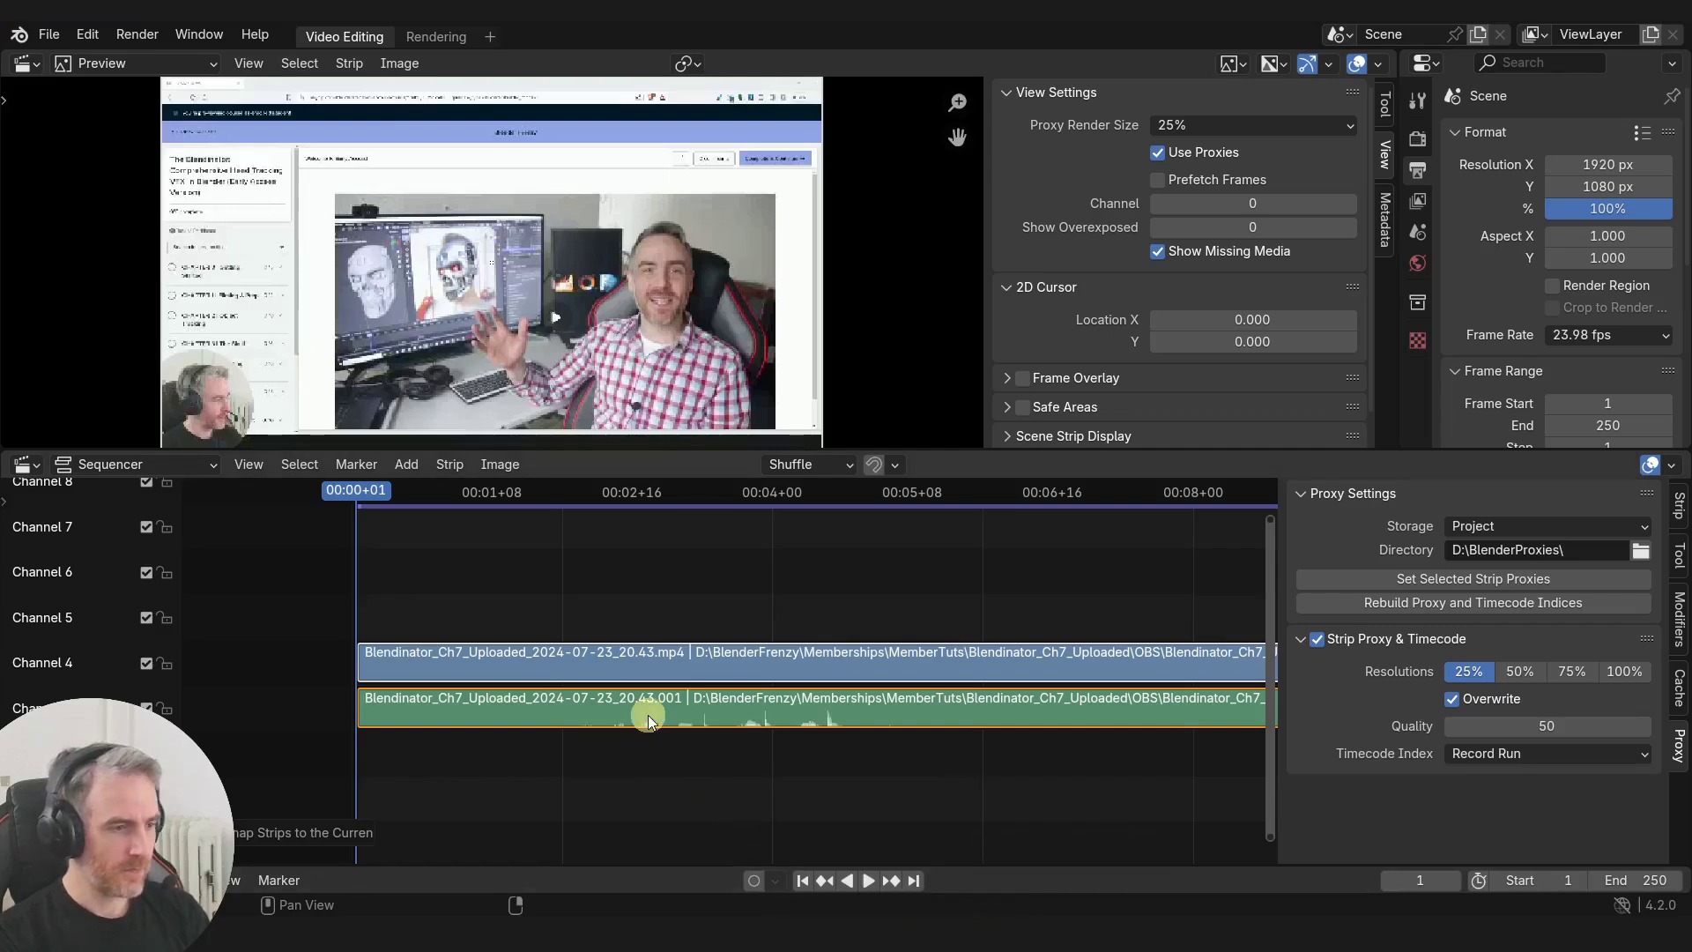
{"action": "middle_click_drag", "start_coordinate": [854, 718], "coordinate": [797, 690], "text": "ctrl"}
{"action": "scroll", "coordinate": [797, 689], "scroll_direction": "right", "scroll_amount": 6, "text": "ctrl"}
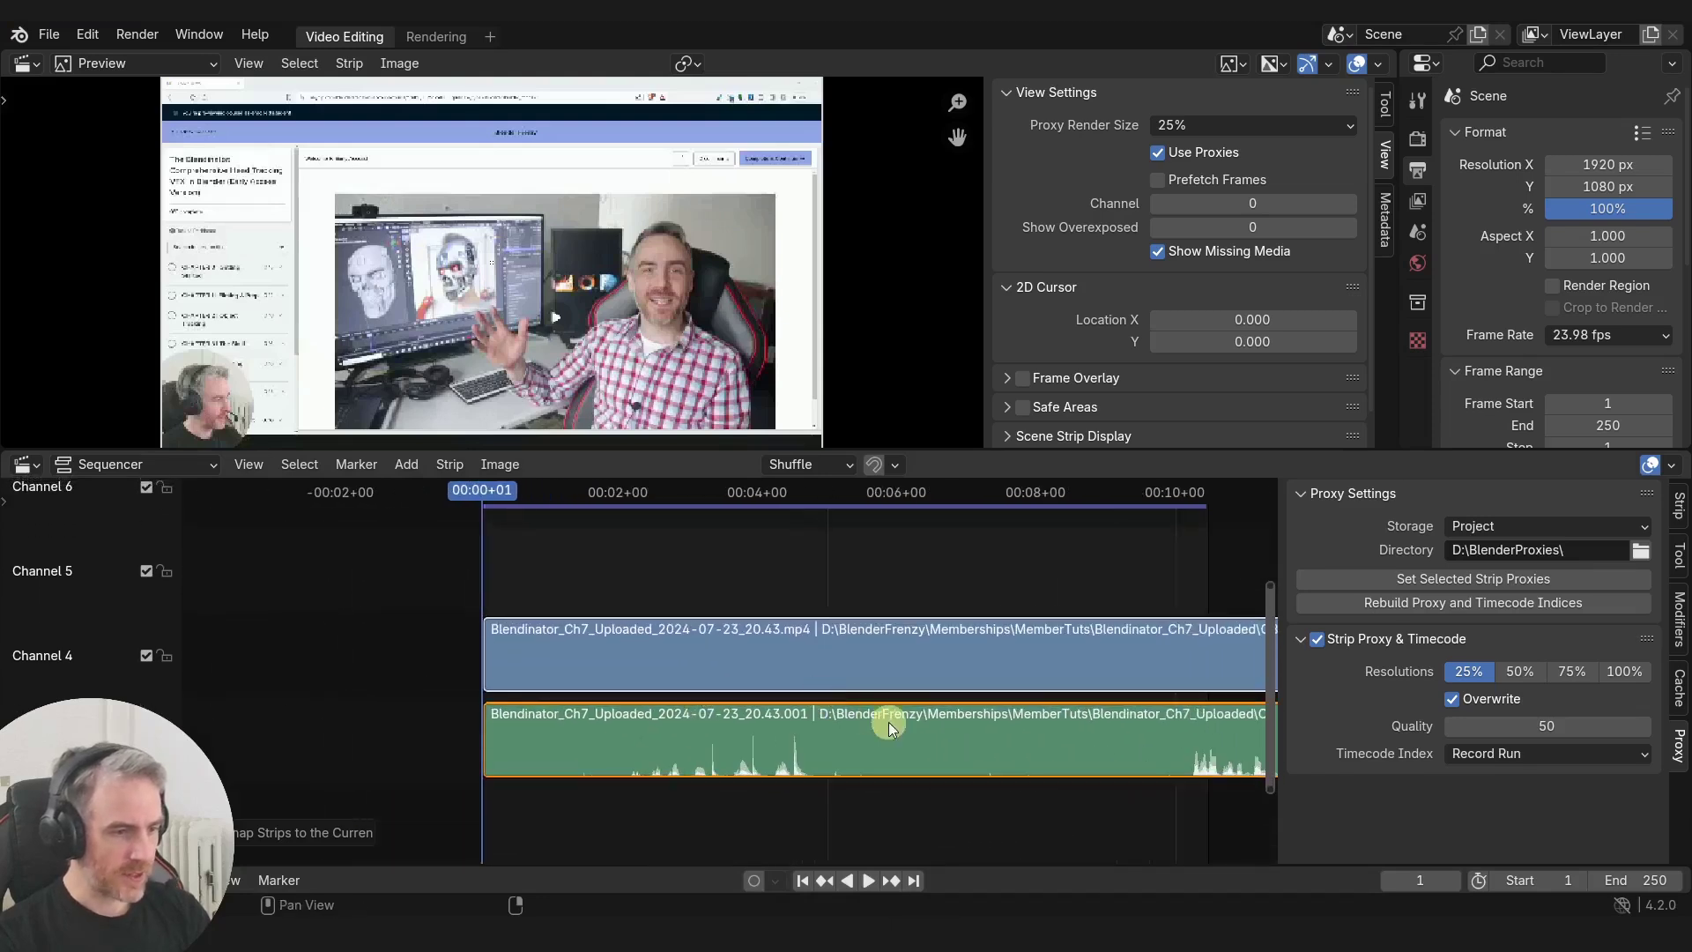
{"action": "middle_click_drag", "start_coordinate": [925, 705], "coordinate": [772, 679], "text": "ctrl"}
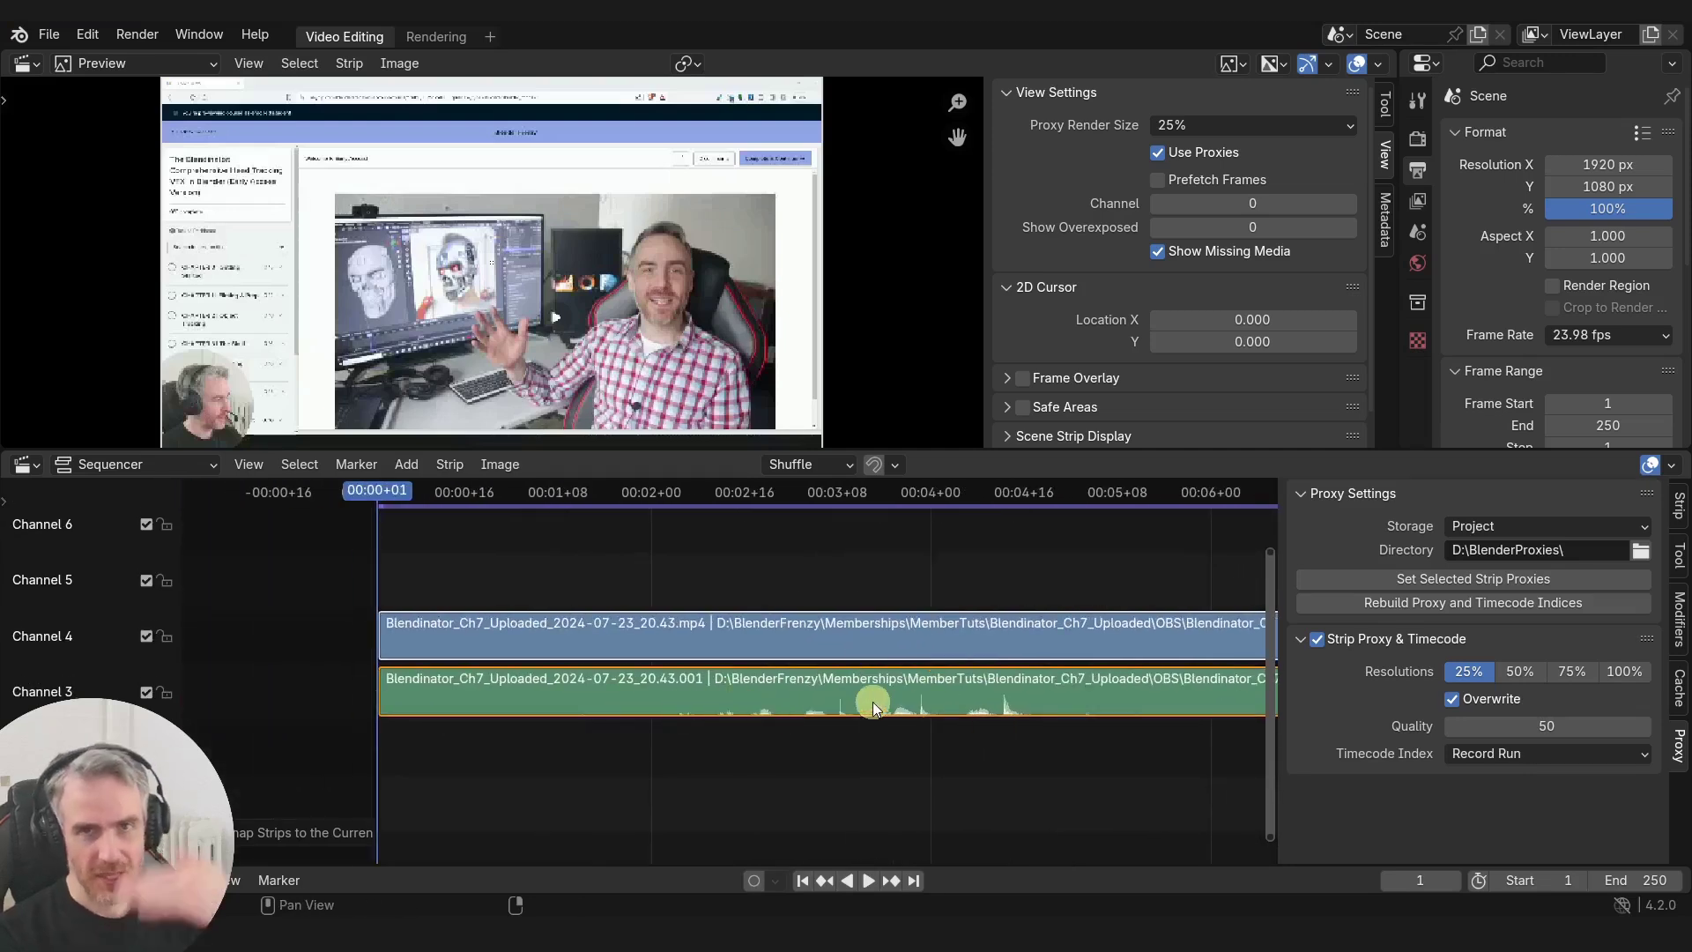
{"action": "middle_click_drag", "start_coordinate": [869, 703], "coordinate": [818, 690], "text": "ctrl"}
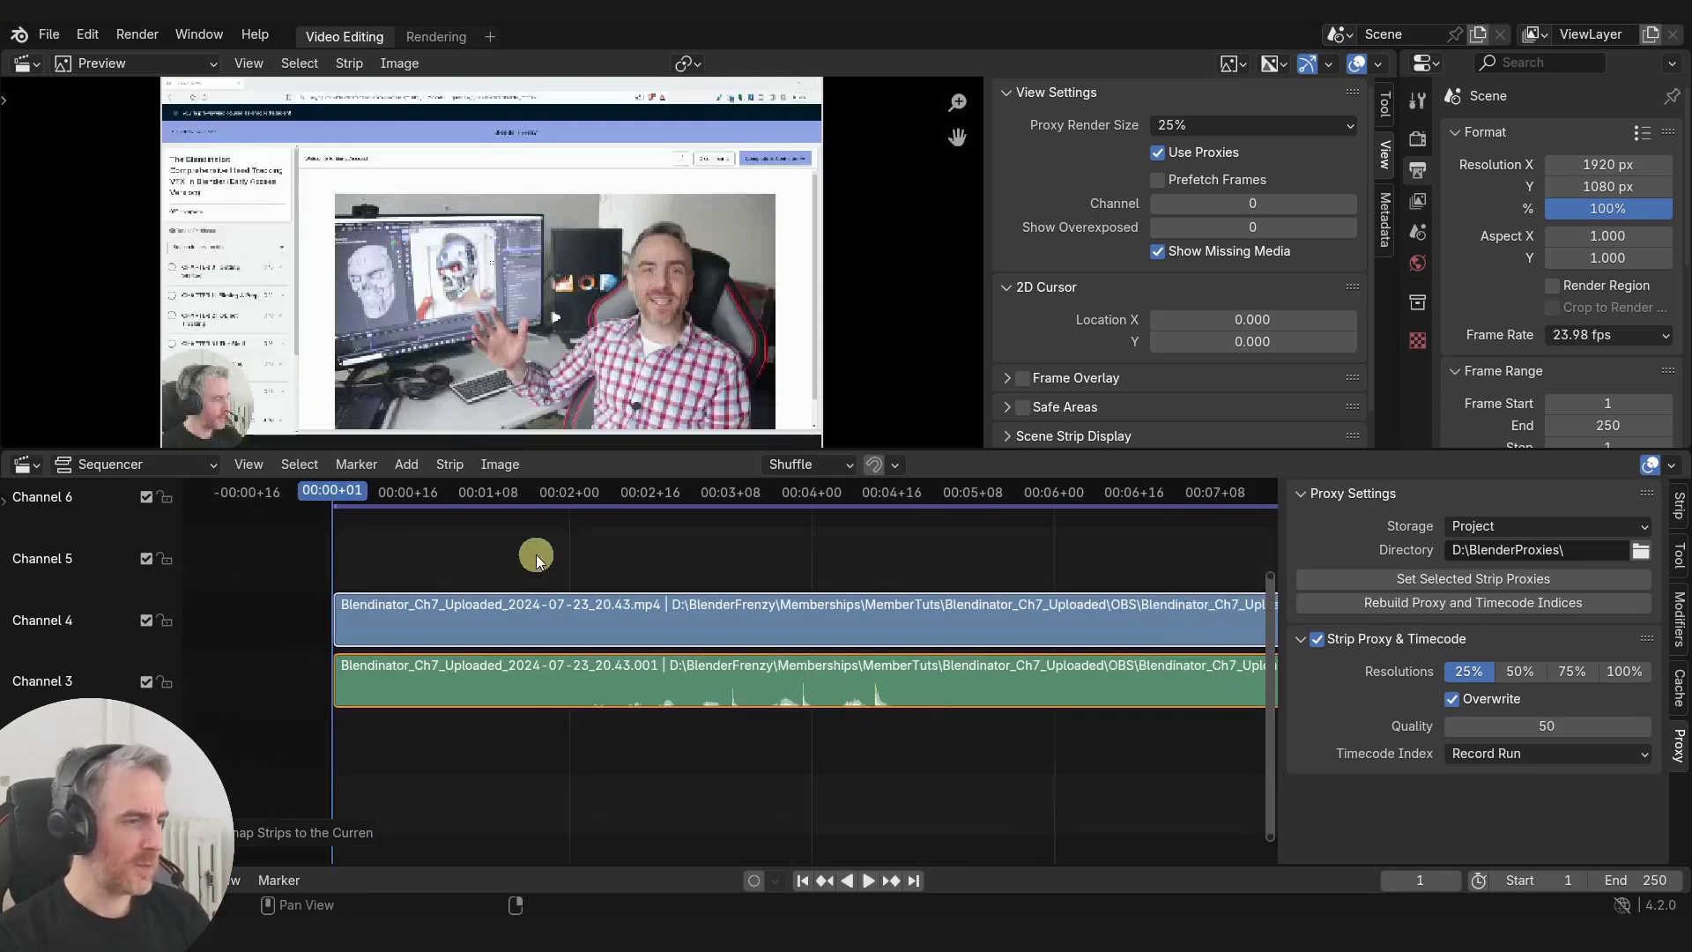
Step: Place the playhead at 00:06+06 and split the video and audio strips there
{"action": "middle_click_drag", "start_coordinate": [823, 593], "coordinate": [486, 589]}
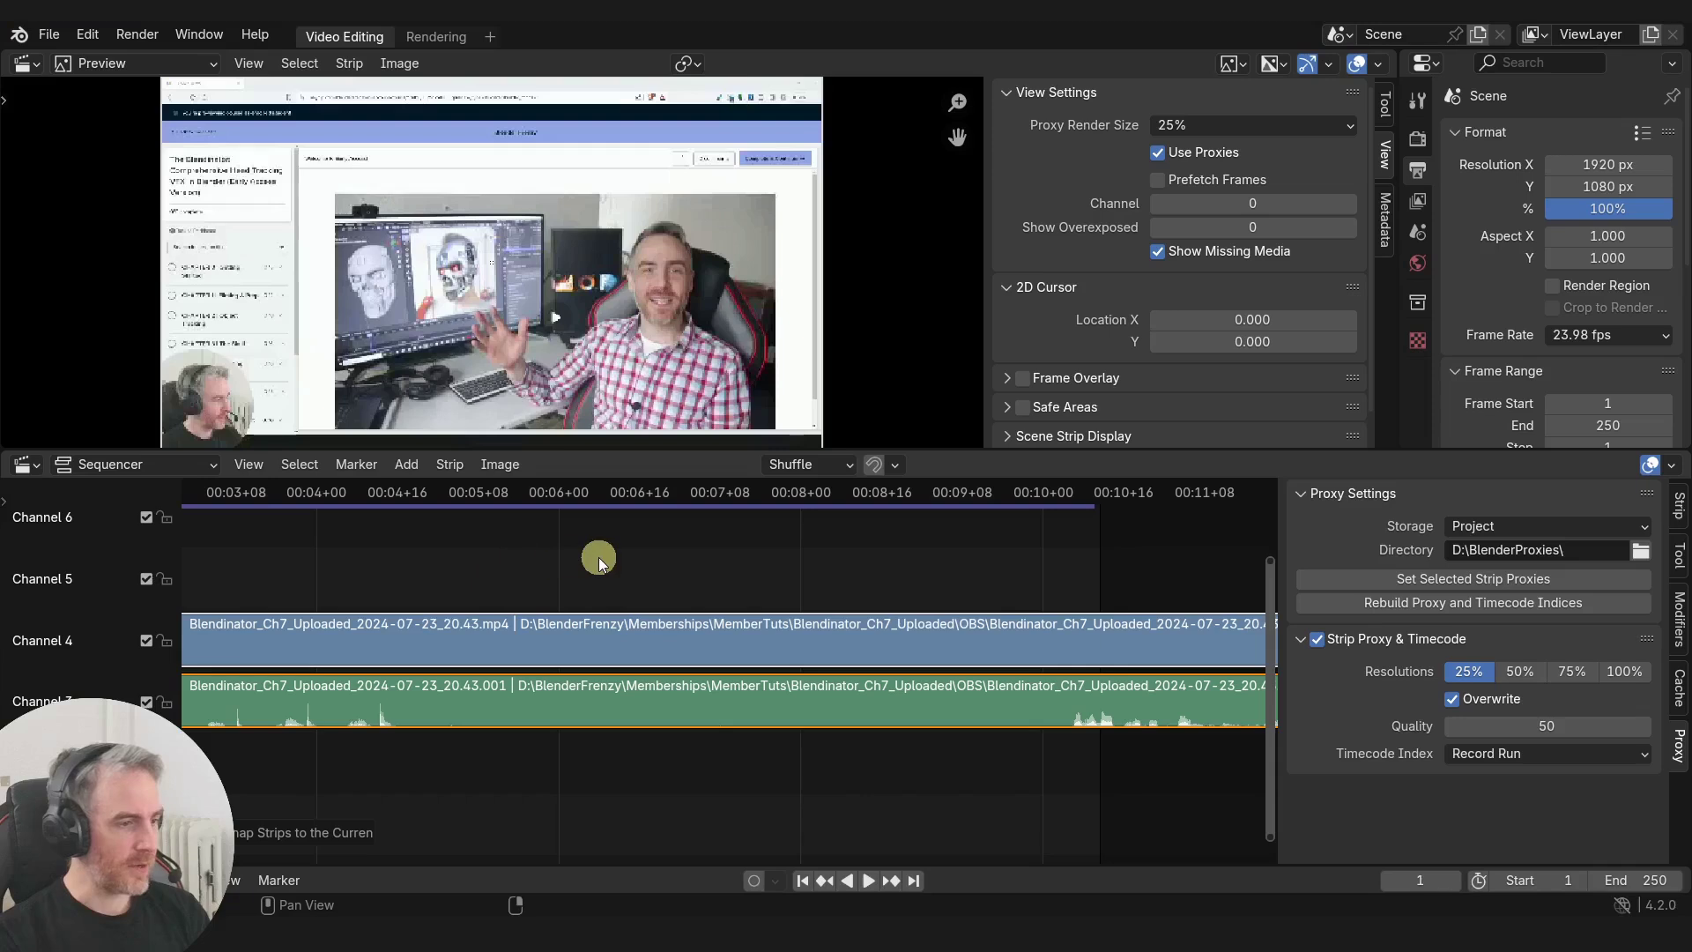
{"action": "left_click", "coordinate": [589, 492]}
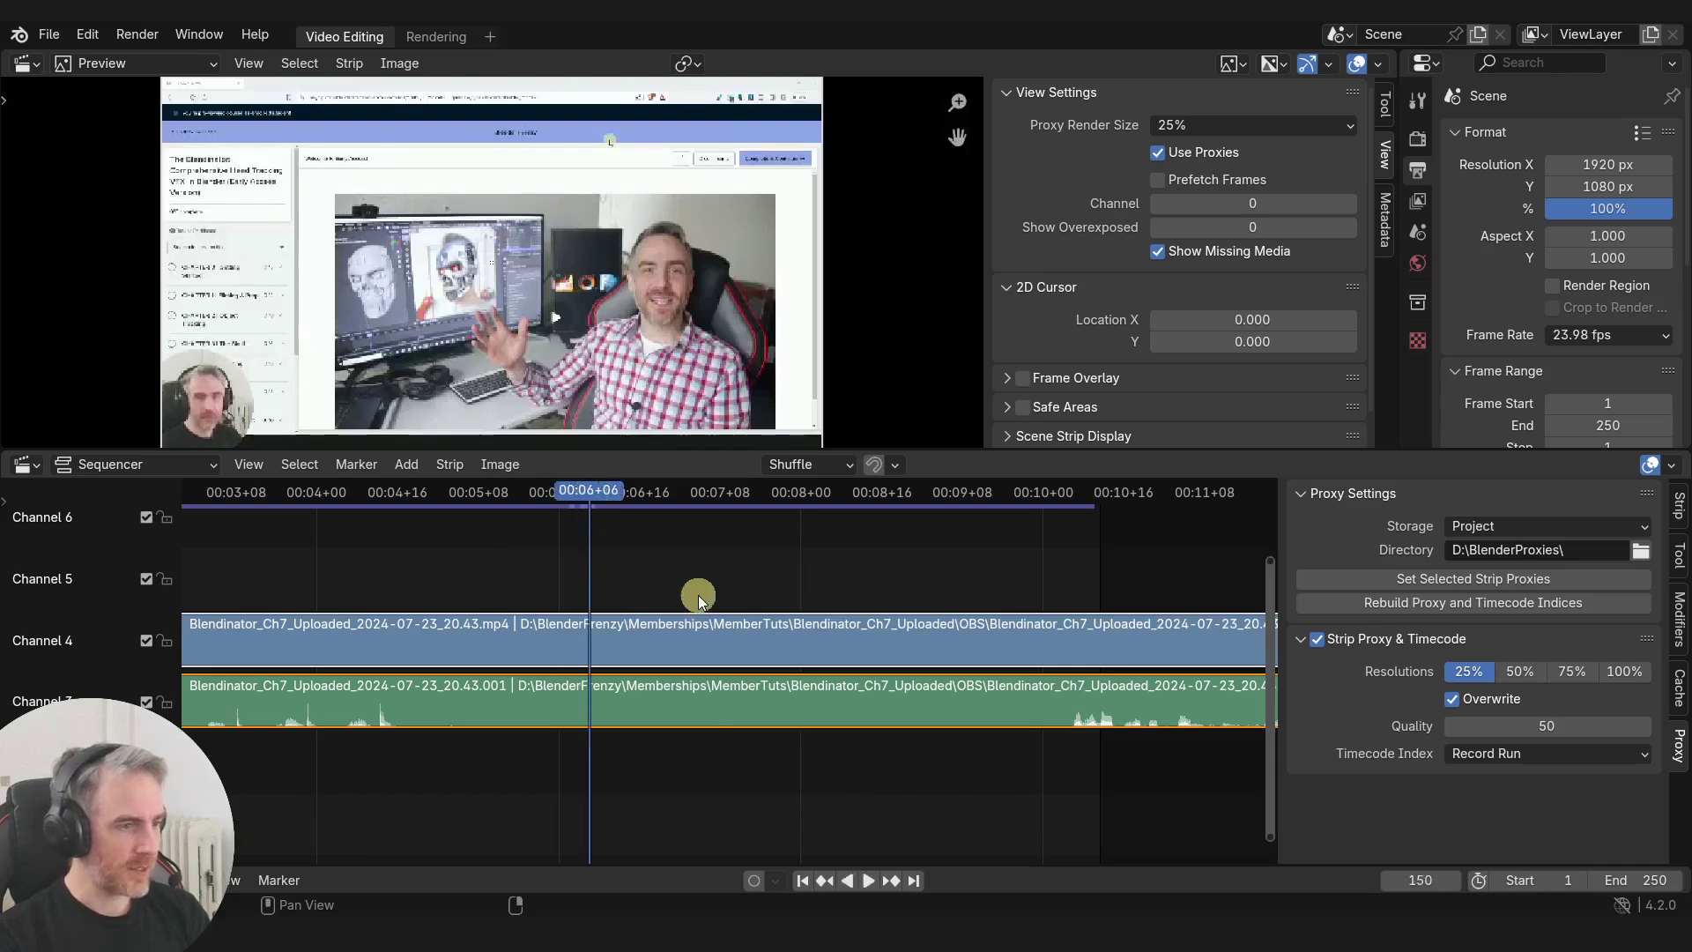
{"action": "key", "text": "k"}
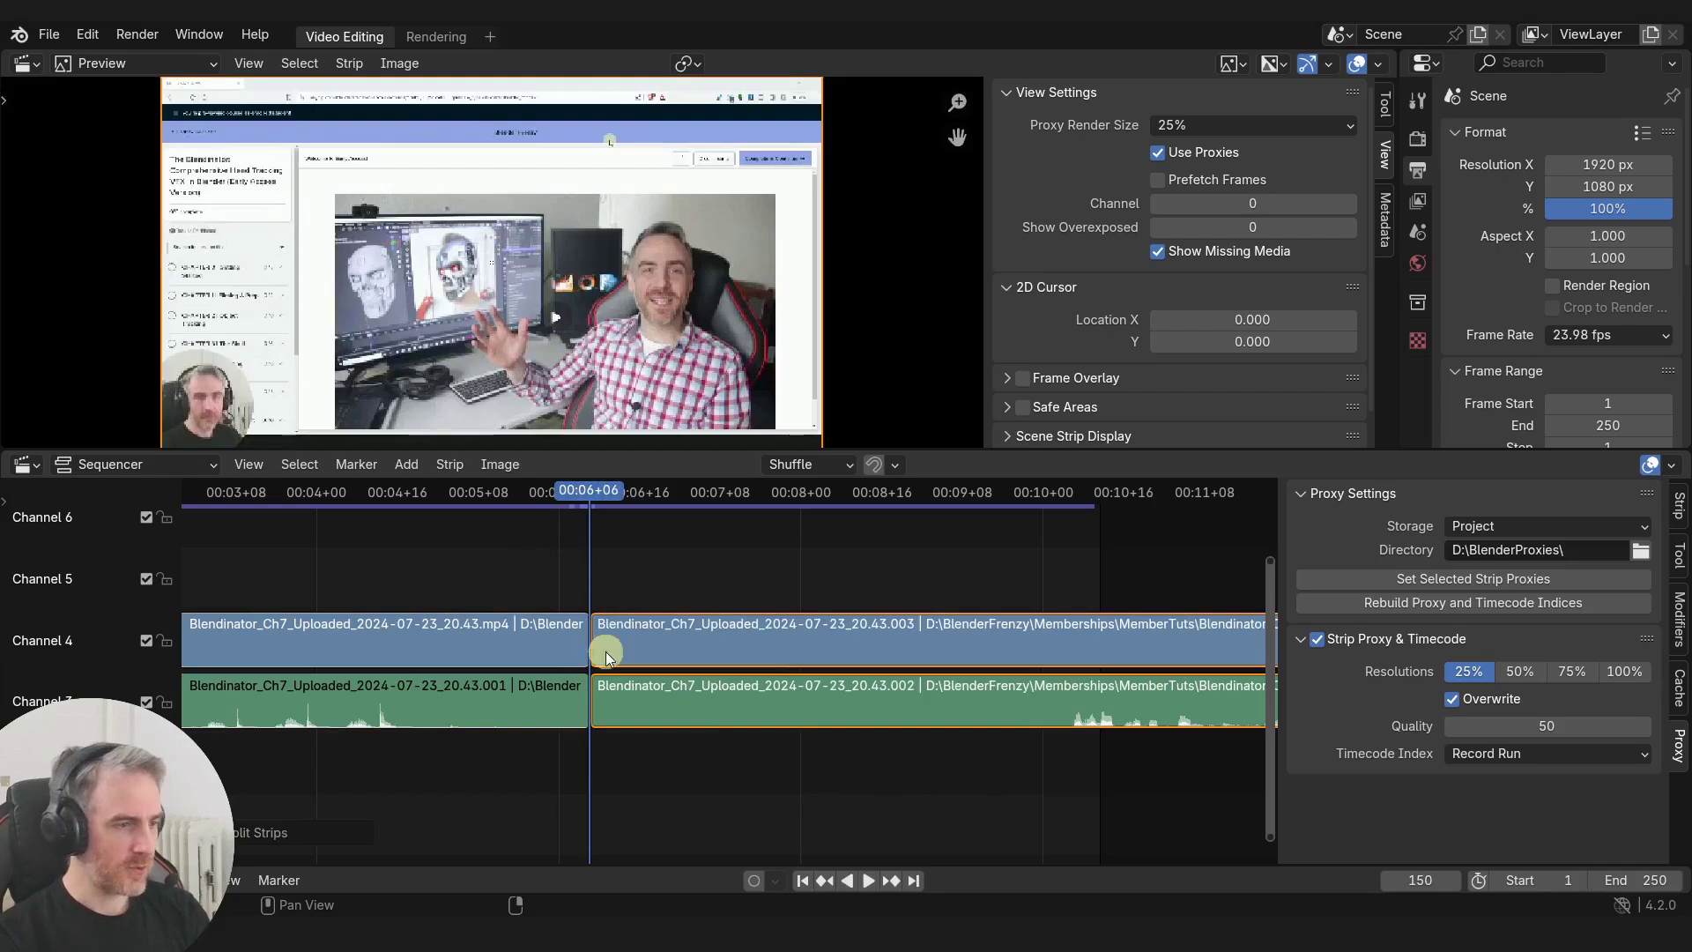
{"action": "middle_click_drag", "start_coordinate": [586, 642], "coordinate": [559, 621], "text": "ctrl"}
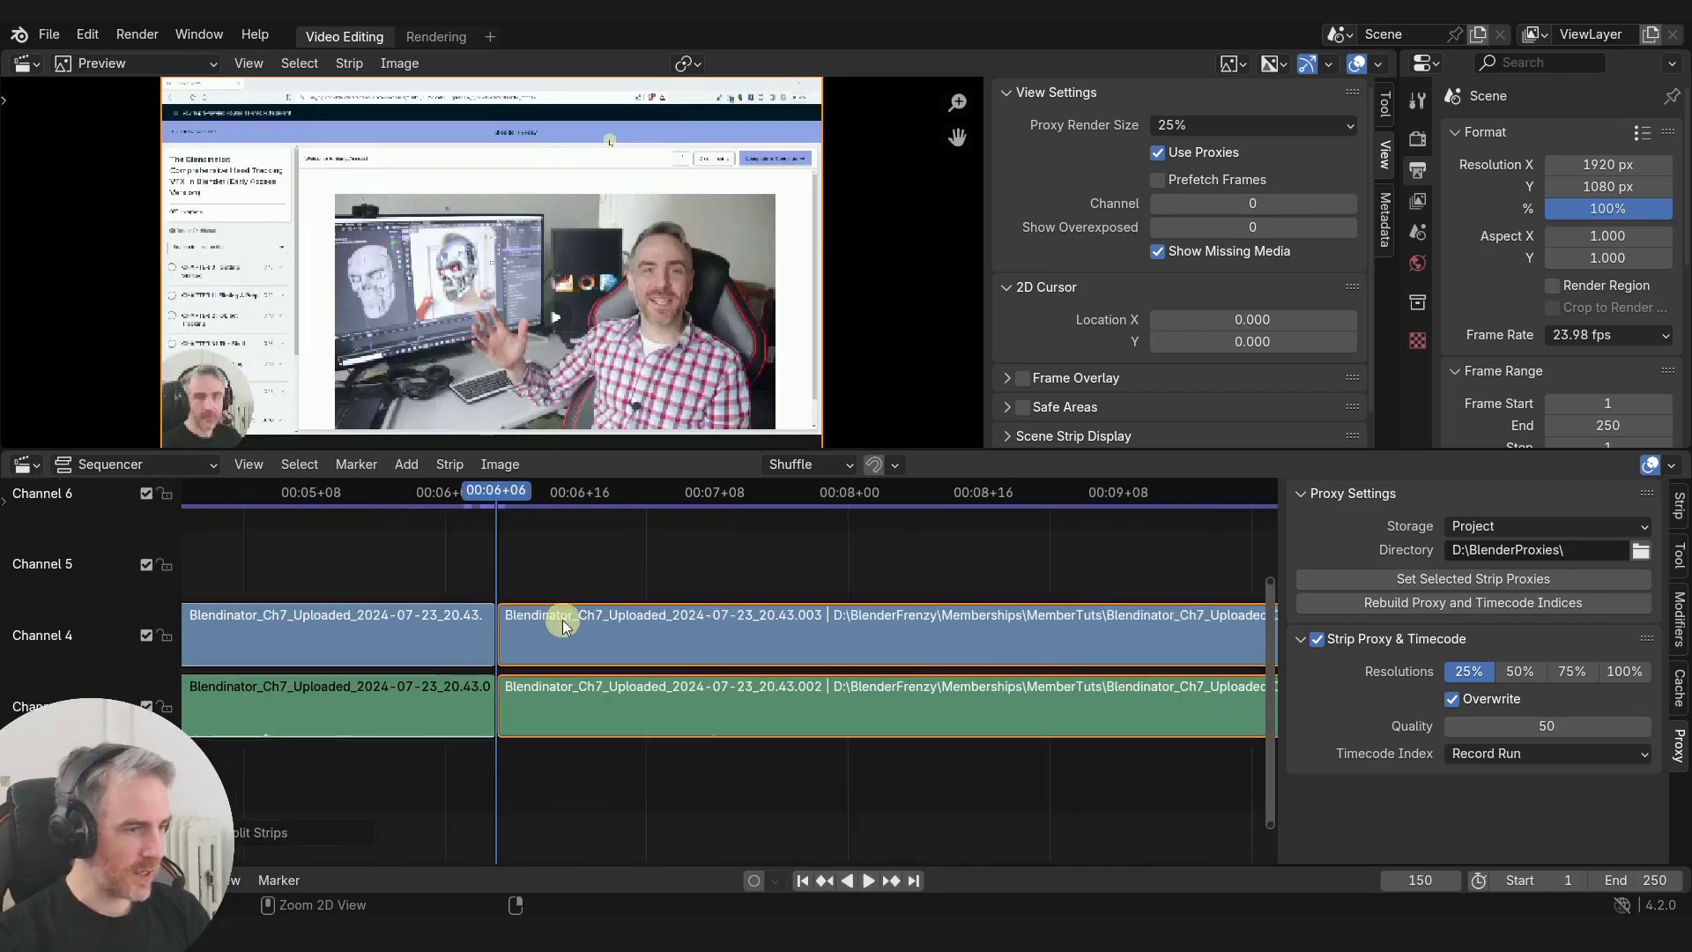
Step: Select the strips before the cut at 00:06+06 and try to move their adjoining handles
{"action": "key", "text": "bracketleft"}
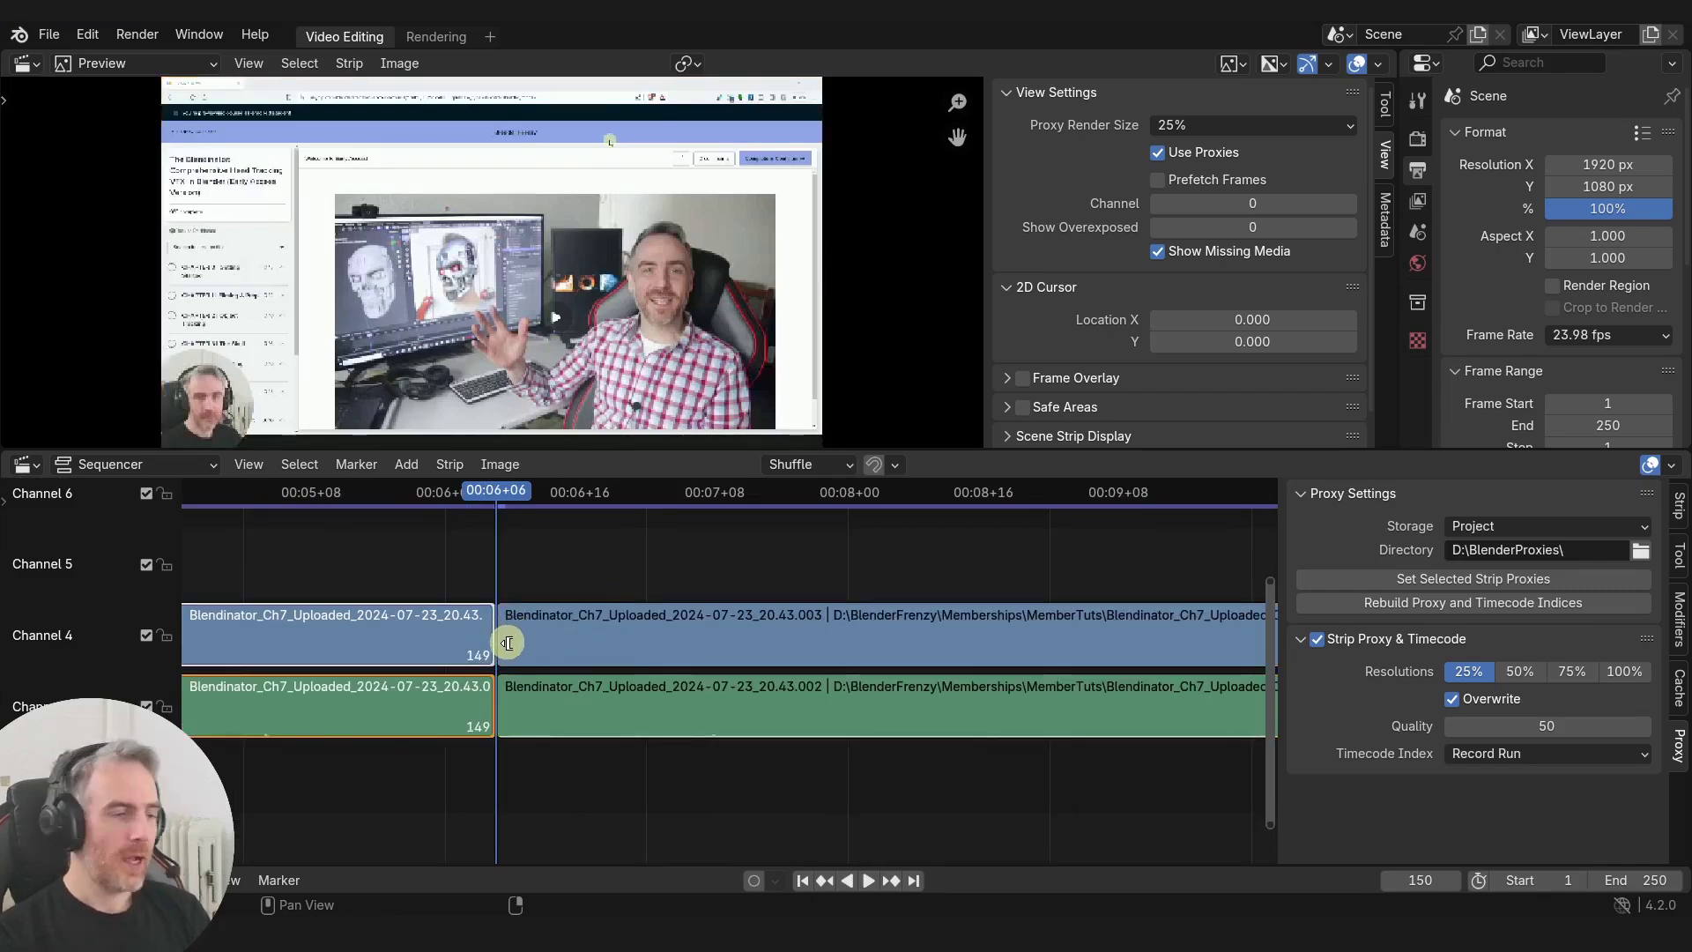
{"action": "left_click_drag", "start_coordinate": [508, 635], "coordinate": [571, 677]}
{"action": "key", "text": "Escape"}
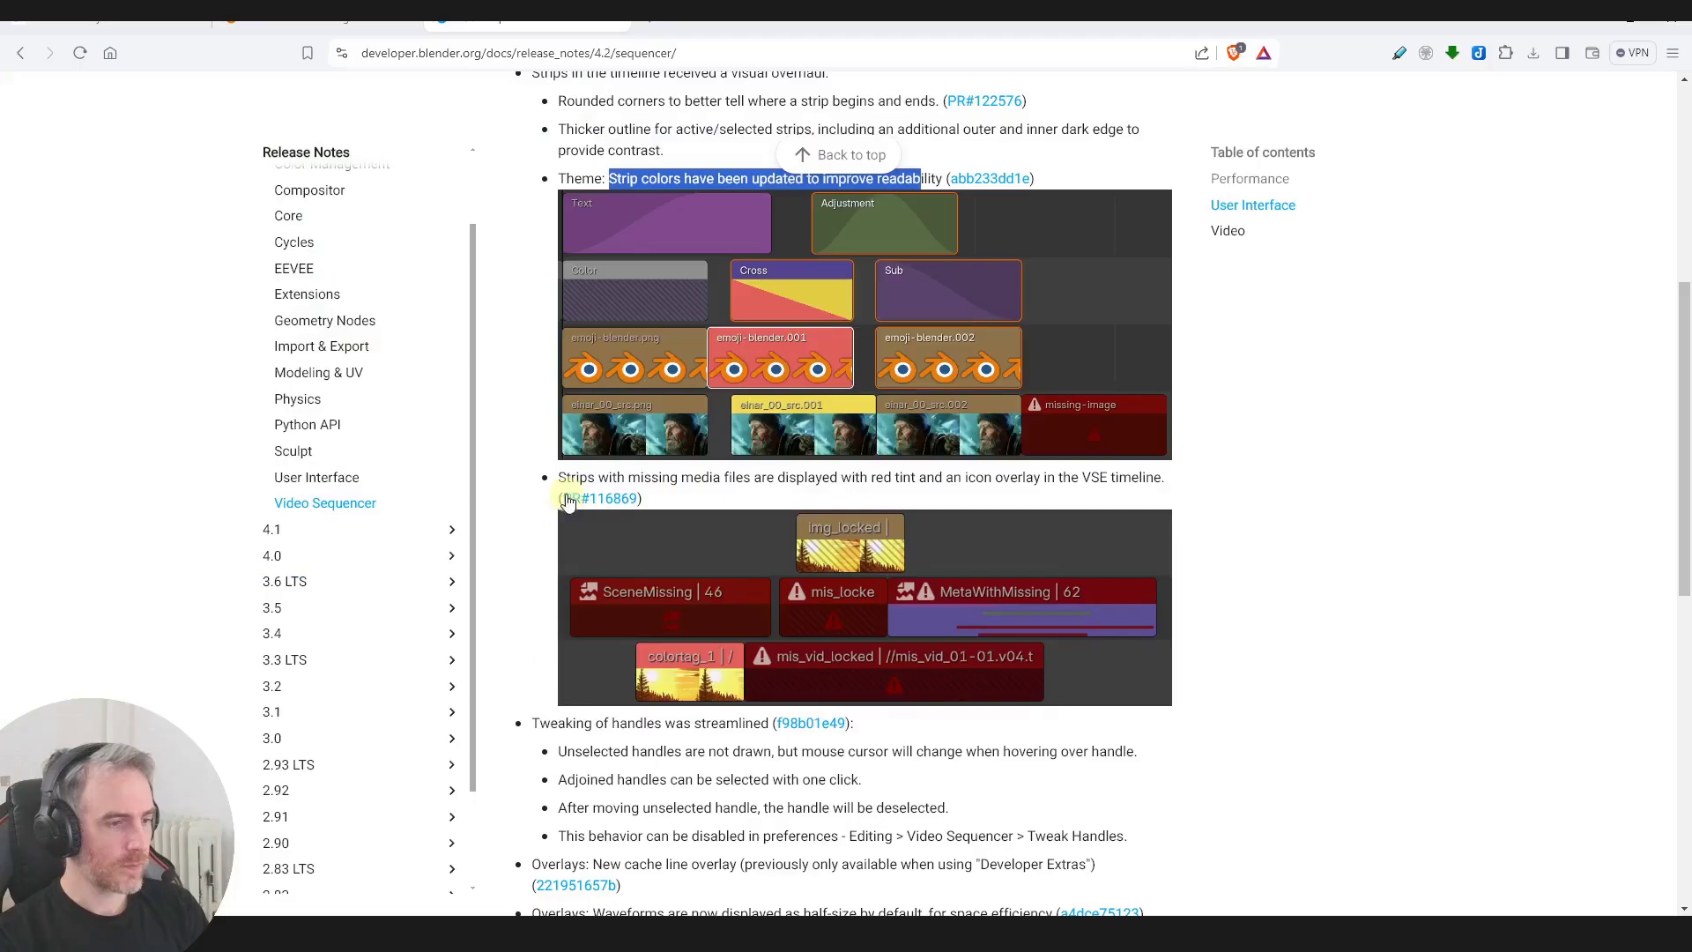
Step: Check the handle-tweaking release notes, return to Blender and try moving the adjoining strip handles at the 00:06+06 cut
{"action": "scroll", "coordinate": [737, 557], "scroll_direction": "down", "scroll_amount": 4}
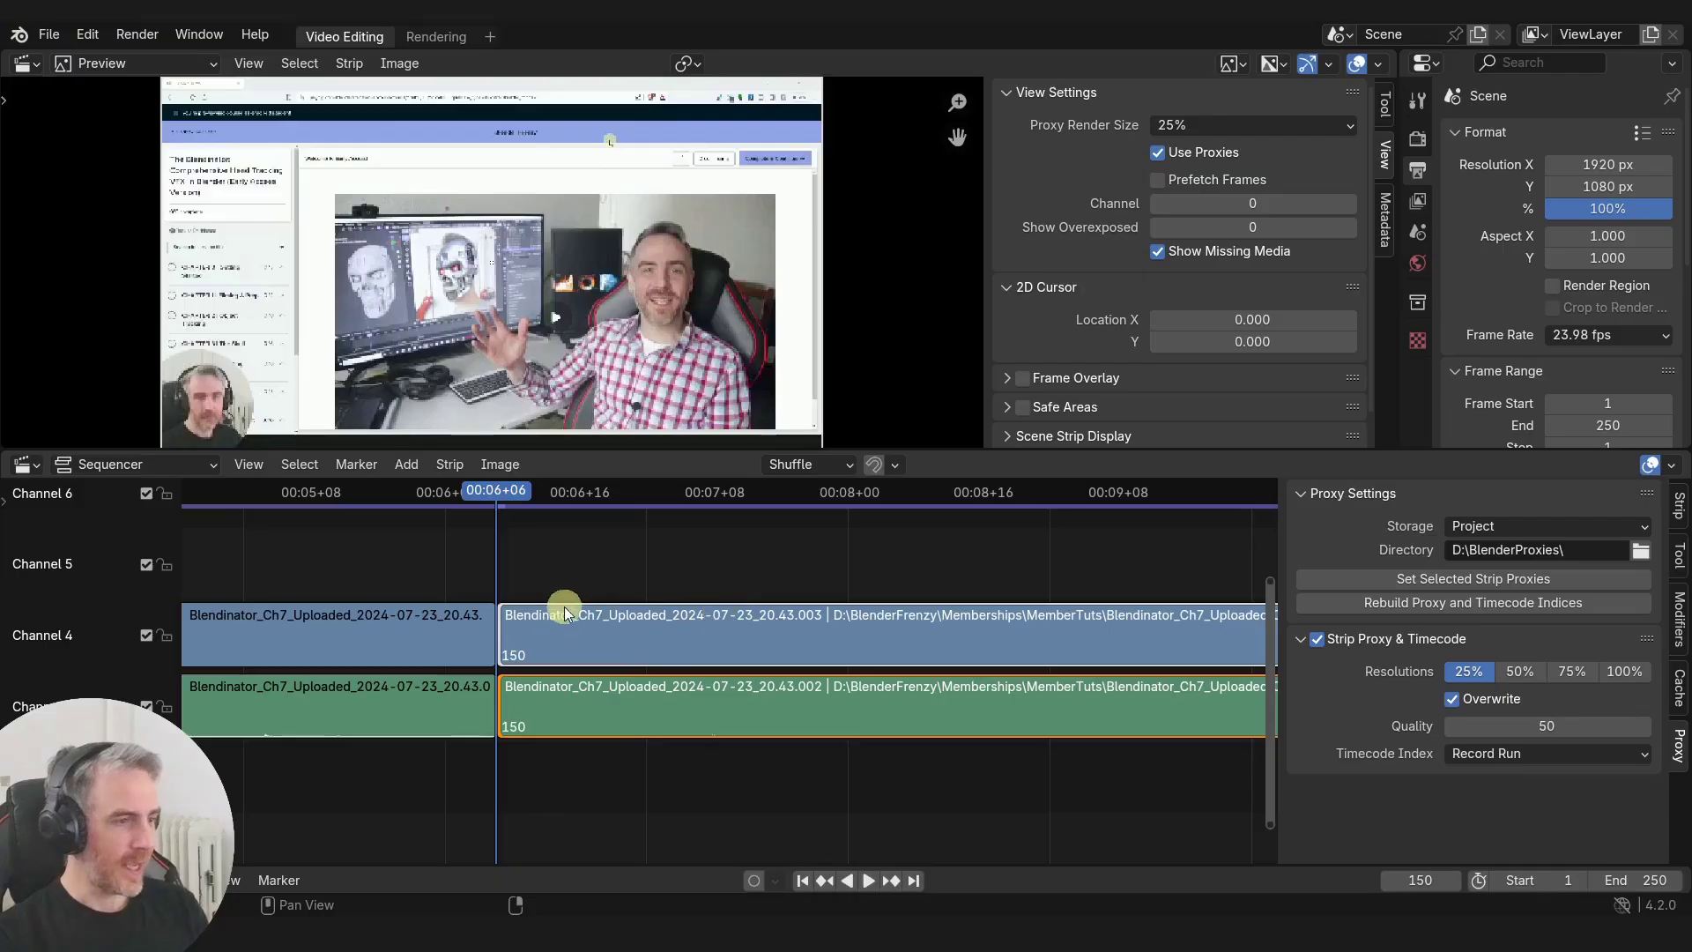
{"action": "left_click_drag", "start_coordinate": [498, 633], "coordinate": [772, 644]}
{"action": "left_click_drag", "start_coordinate": [495, 630], "coordinate": [622, 636]}
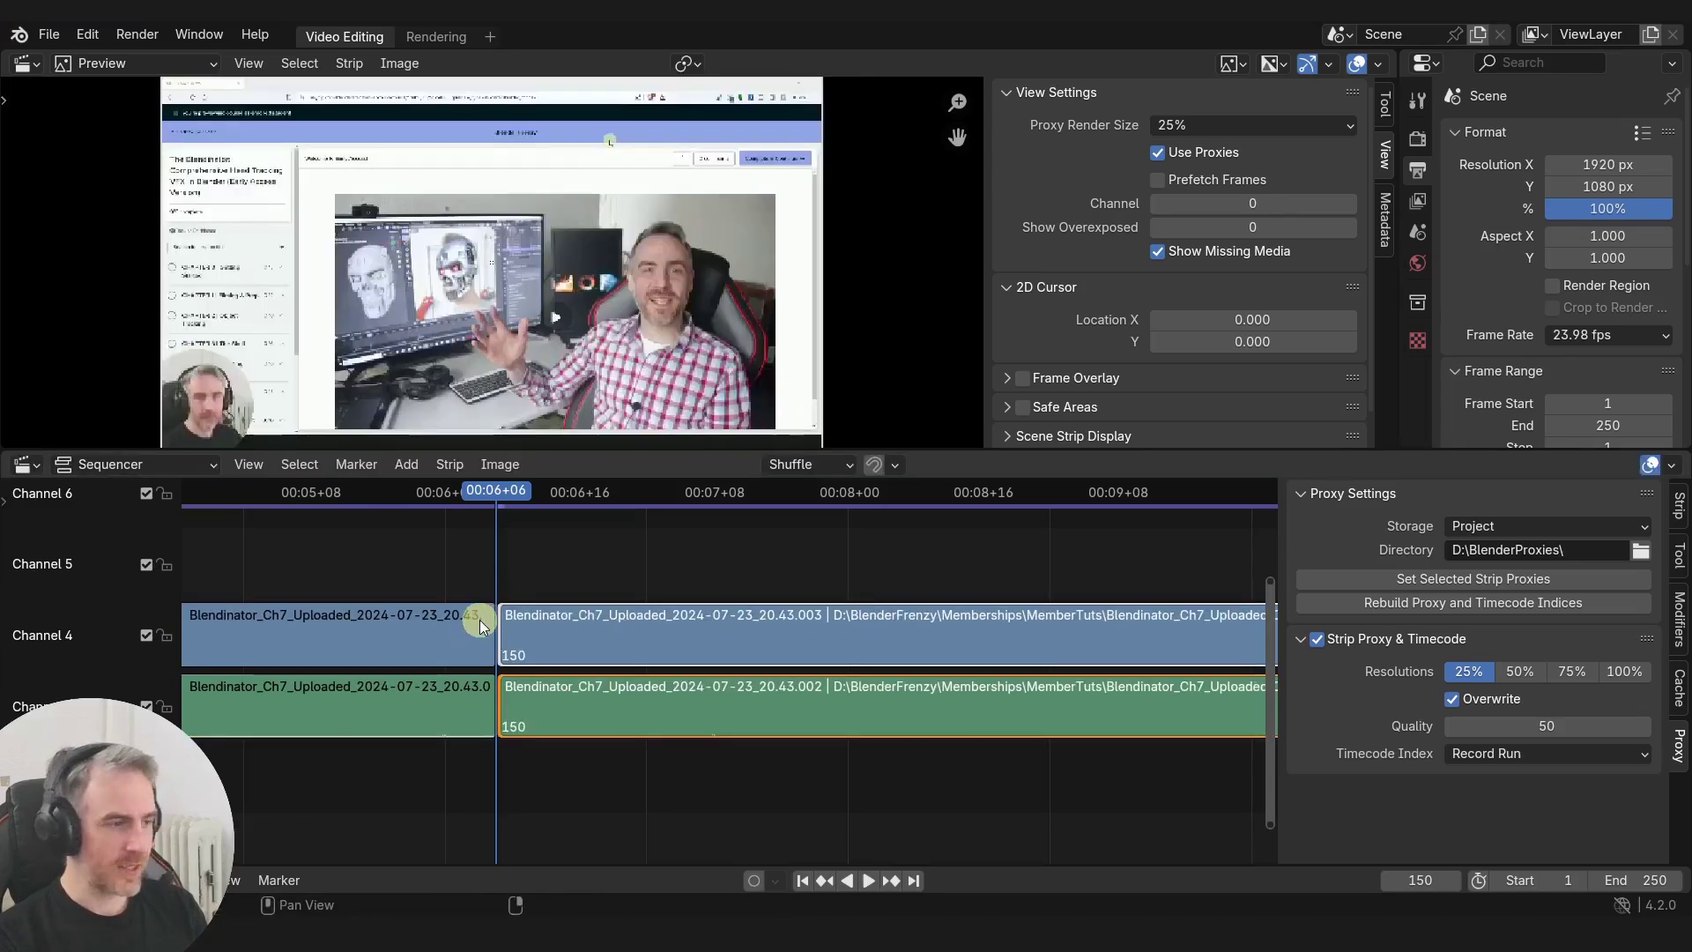
{"action": "left_click_drag", "start_coordinate": [496, 626], "coordinate": [529, 633]}
{"action": "key", "text": "Escape"}
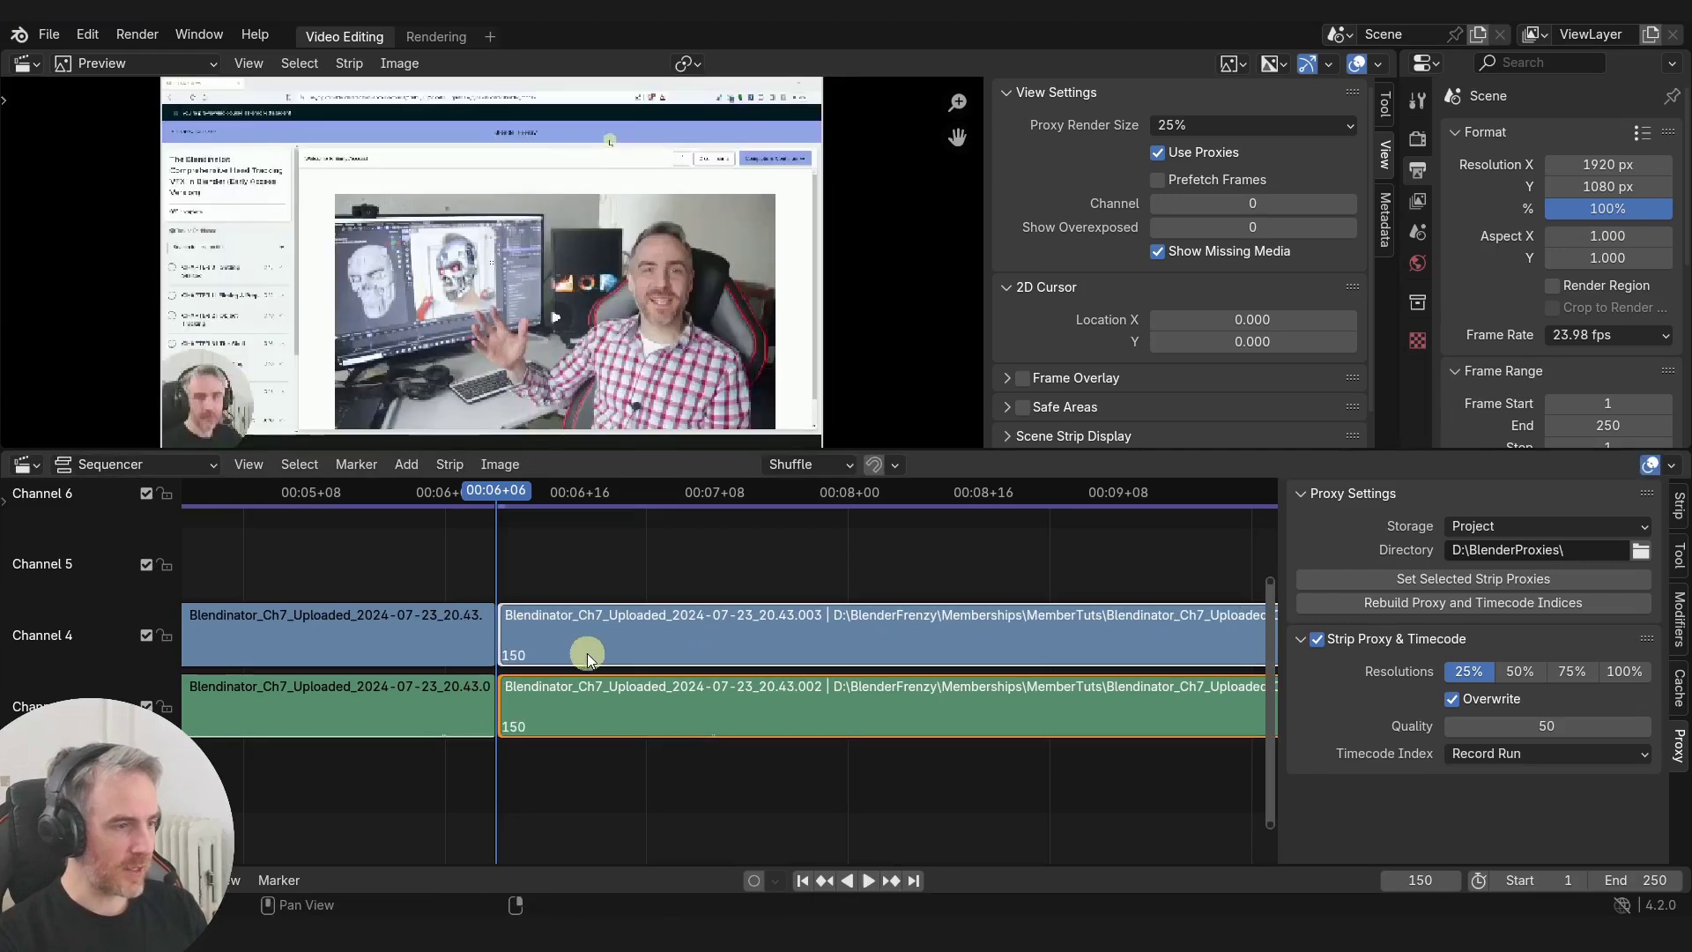
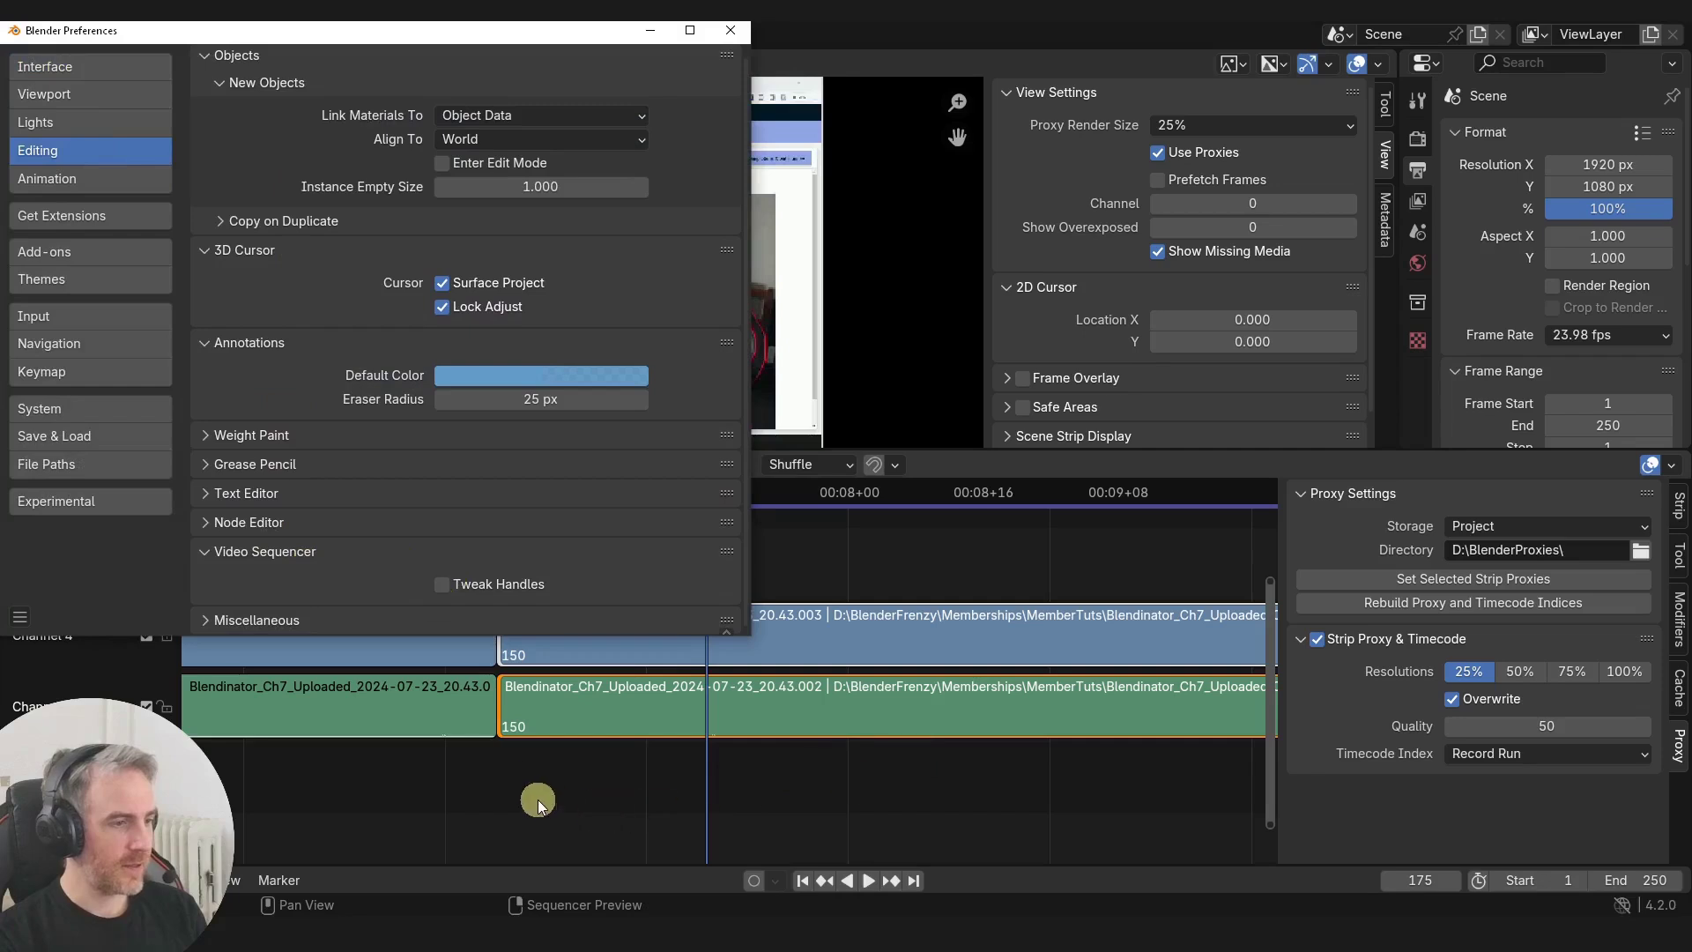
Step: Close the preferences with Tweak Handles disabled and select the facing handles of the video and audio strips at the cut
{"action": "left_click", "coordinate": [731, 34]}
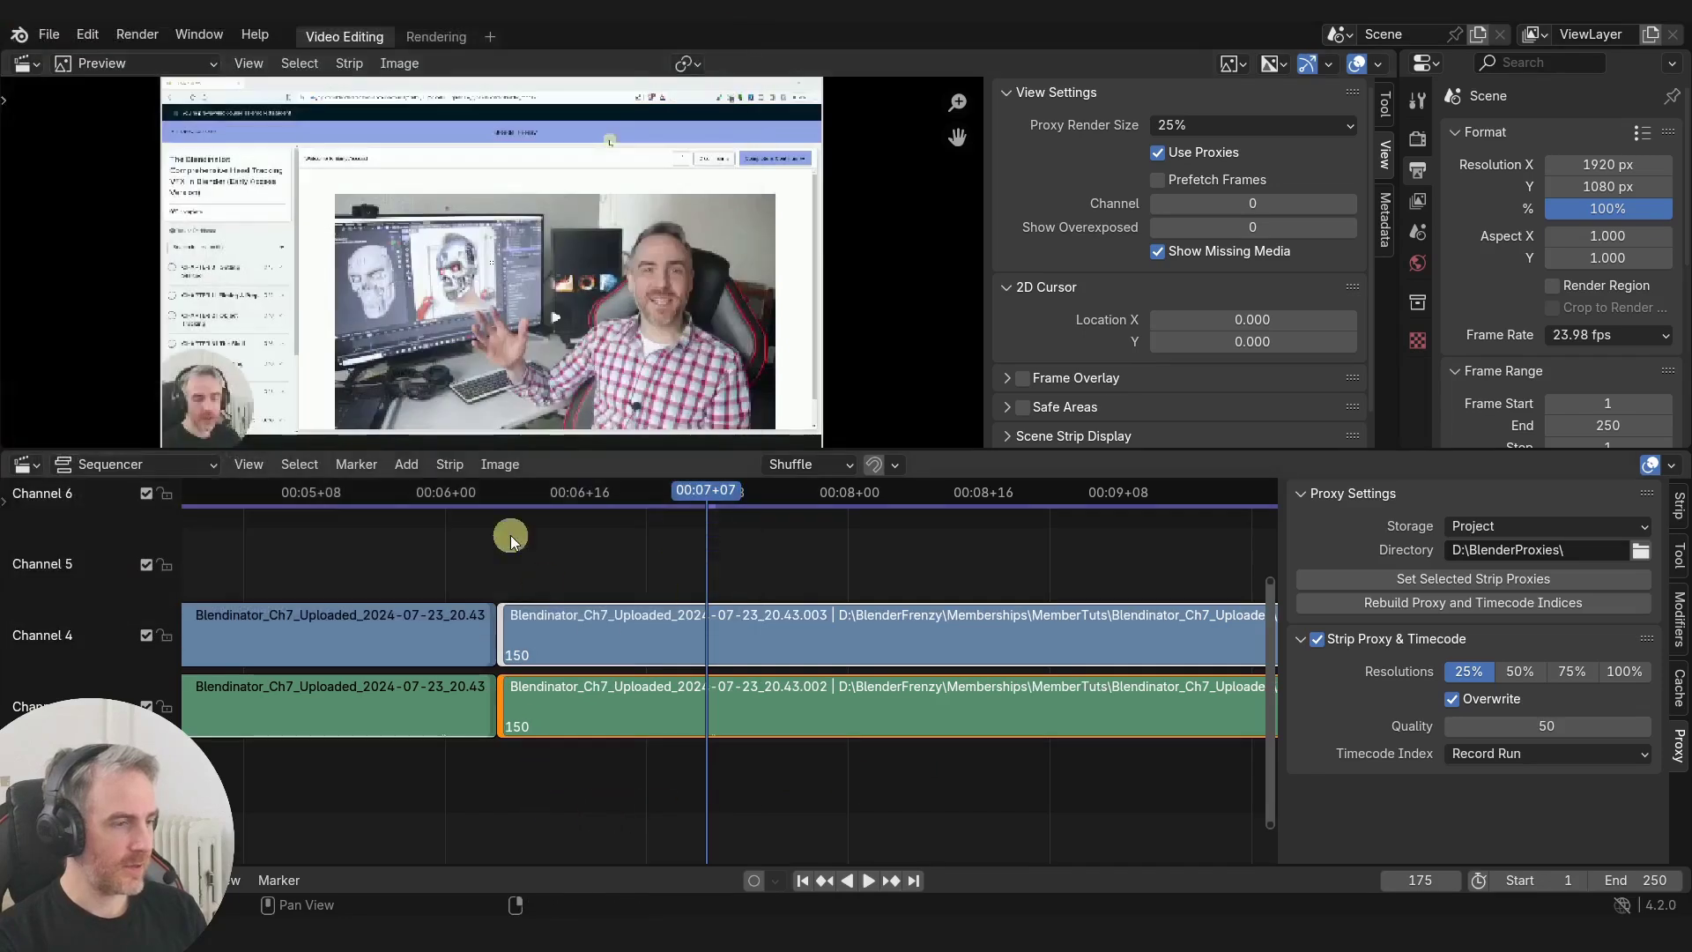
{"action": "left_click_drag", "start_coordinate": [496, 627], "coordinate": [533, 616]}
{"action": "left_click", "coordinate": [493, 635]}
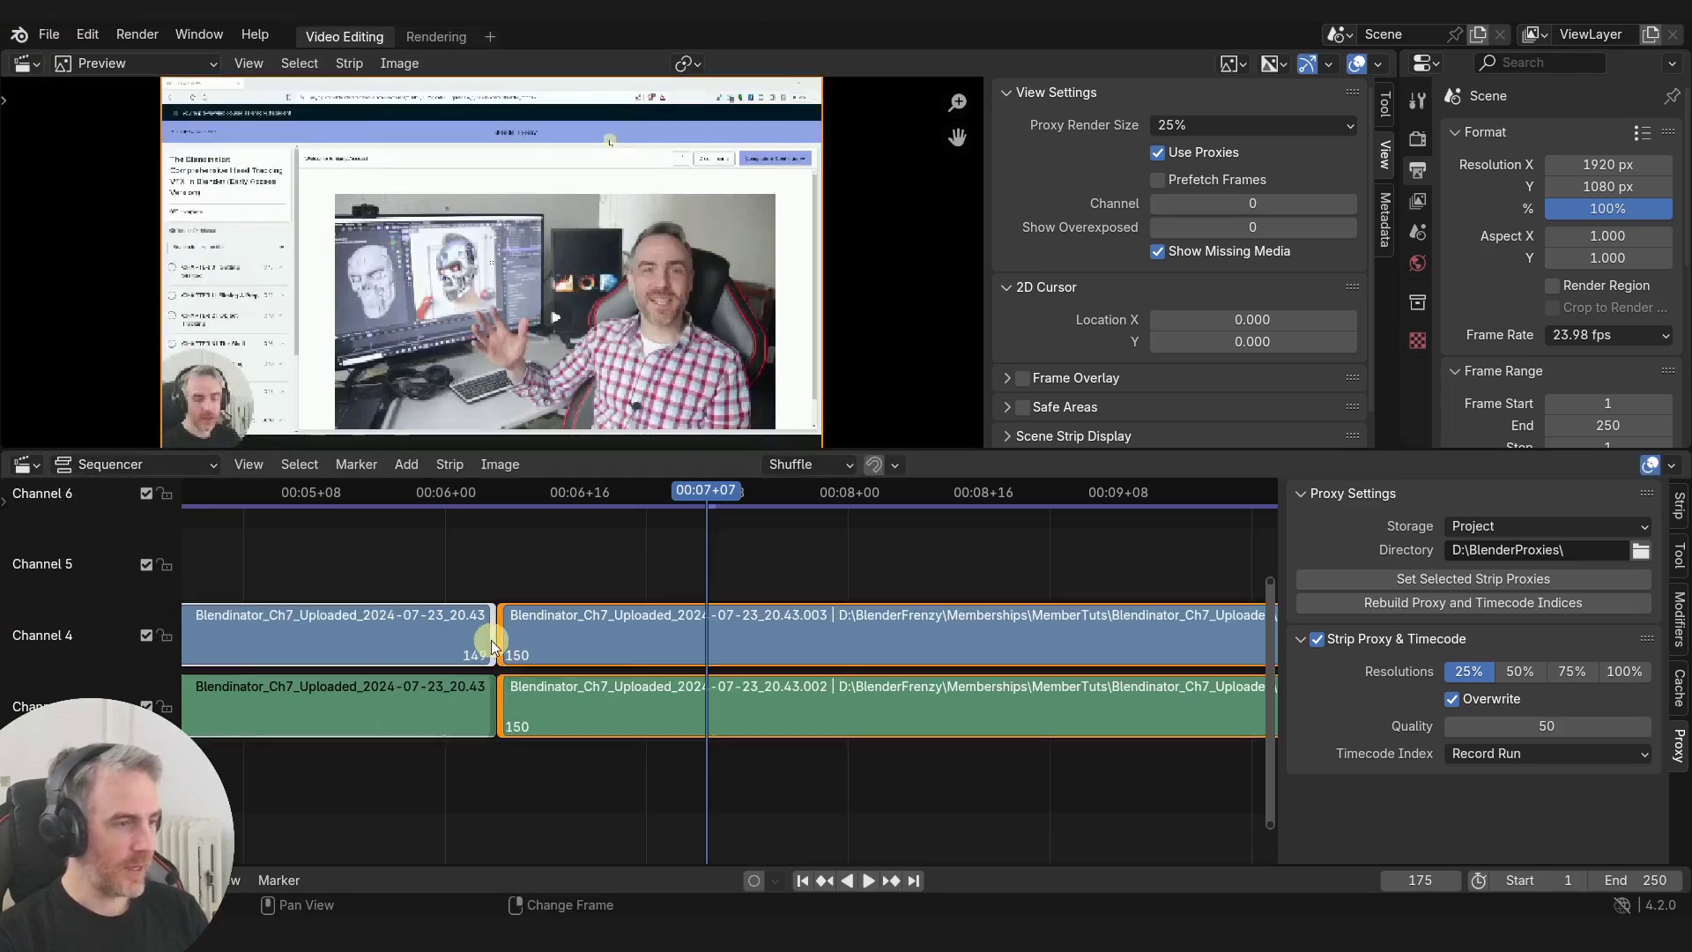
{"action": "left_click", "coordinate": [500, 705]}
Step: Try to slide the selected video and audio handles at the cut 4 frames later
{"action": "left_click_drag", "start_coordinate": [500, 642], "coordinate": [528, 677]}
{"action": "right_click", "coordinate": [457, 591]}
{"action": "right_click", "coordinate": [557, 658]}
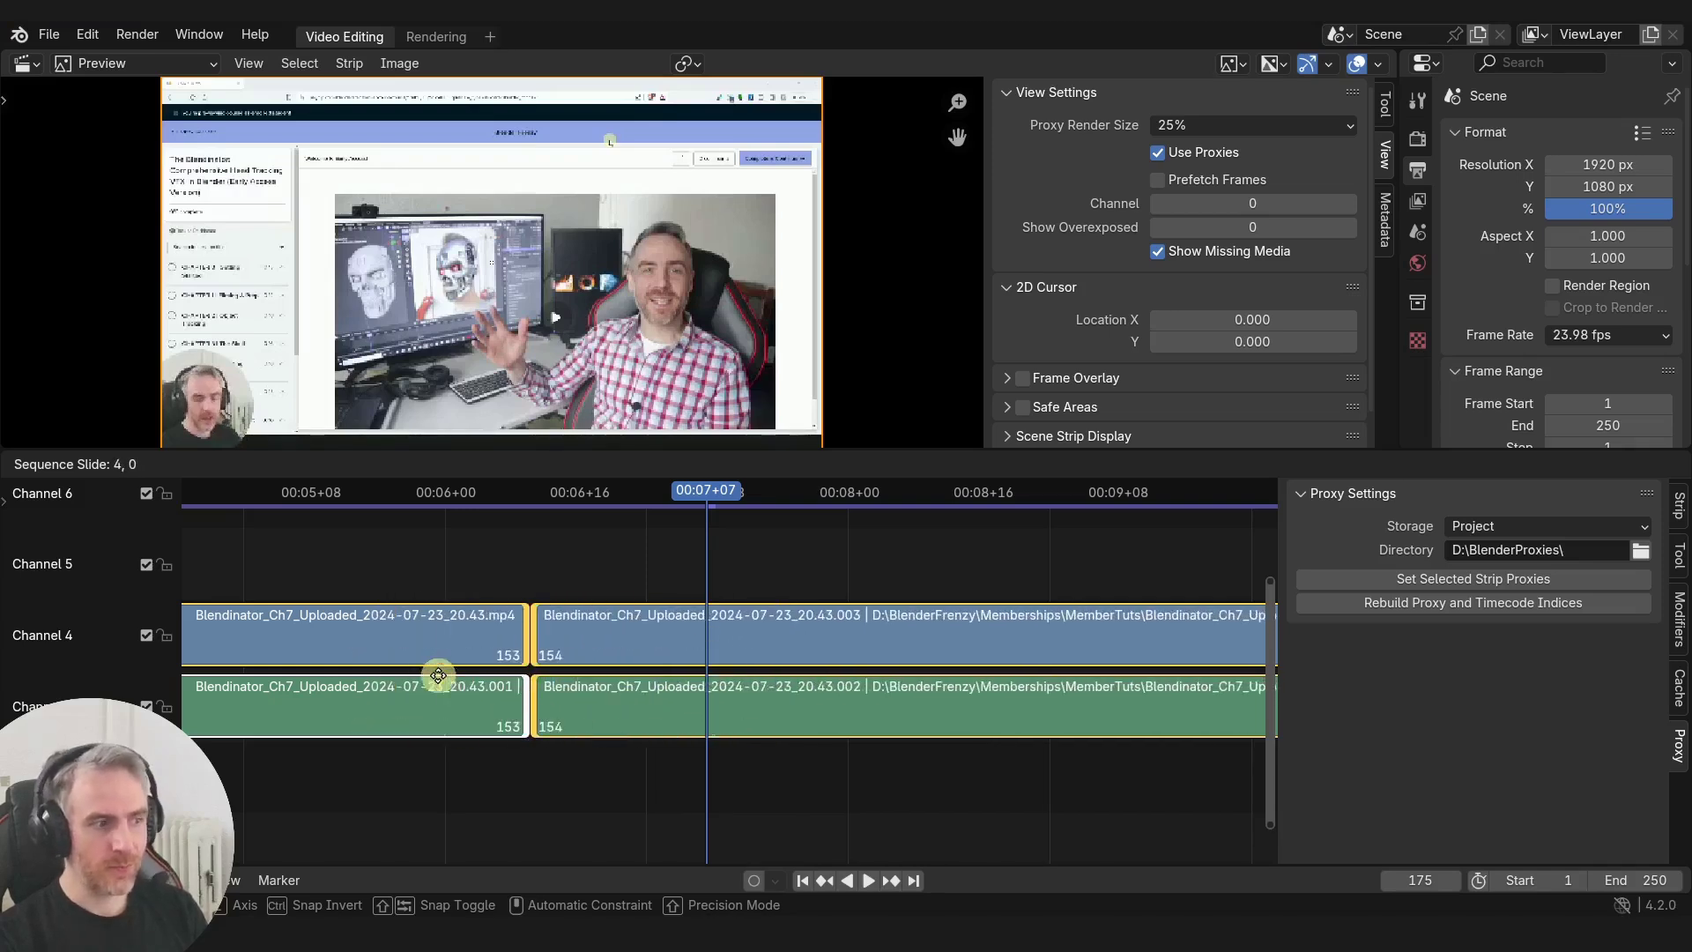
{"action": "right_click", "coordinate": [540, 691]}
{"action": "left_click", "coordinate": [499, 644]}
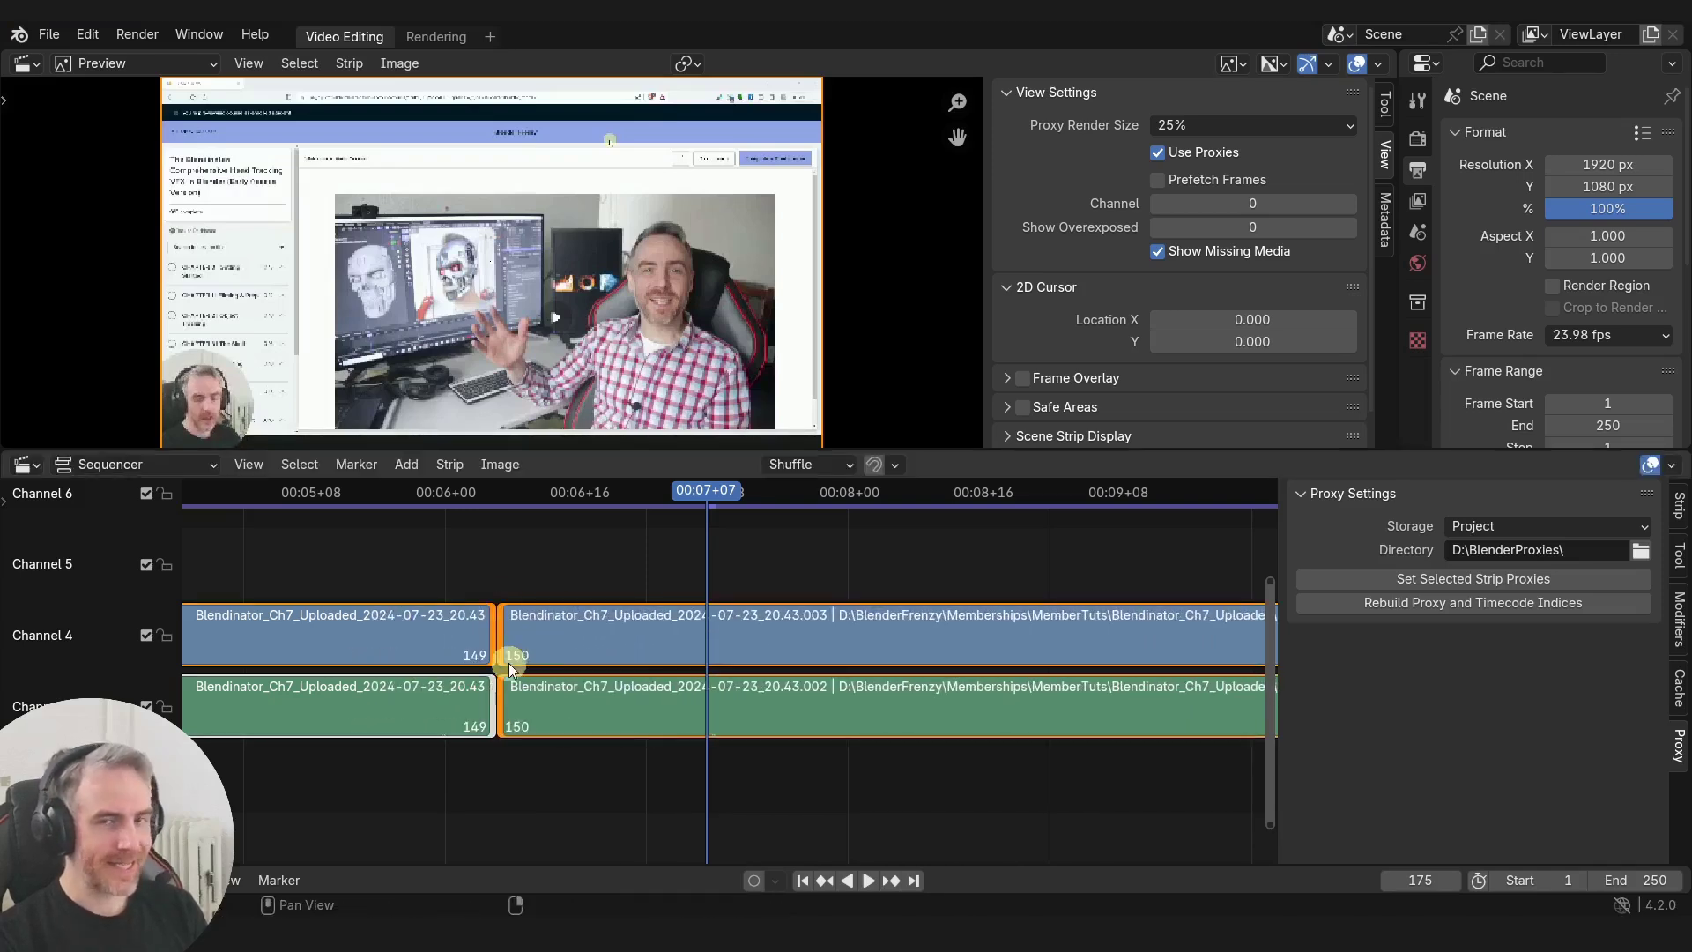
{"action": "left_click", "coordinate": [507, 610]}
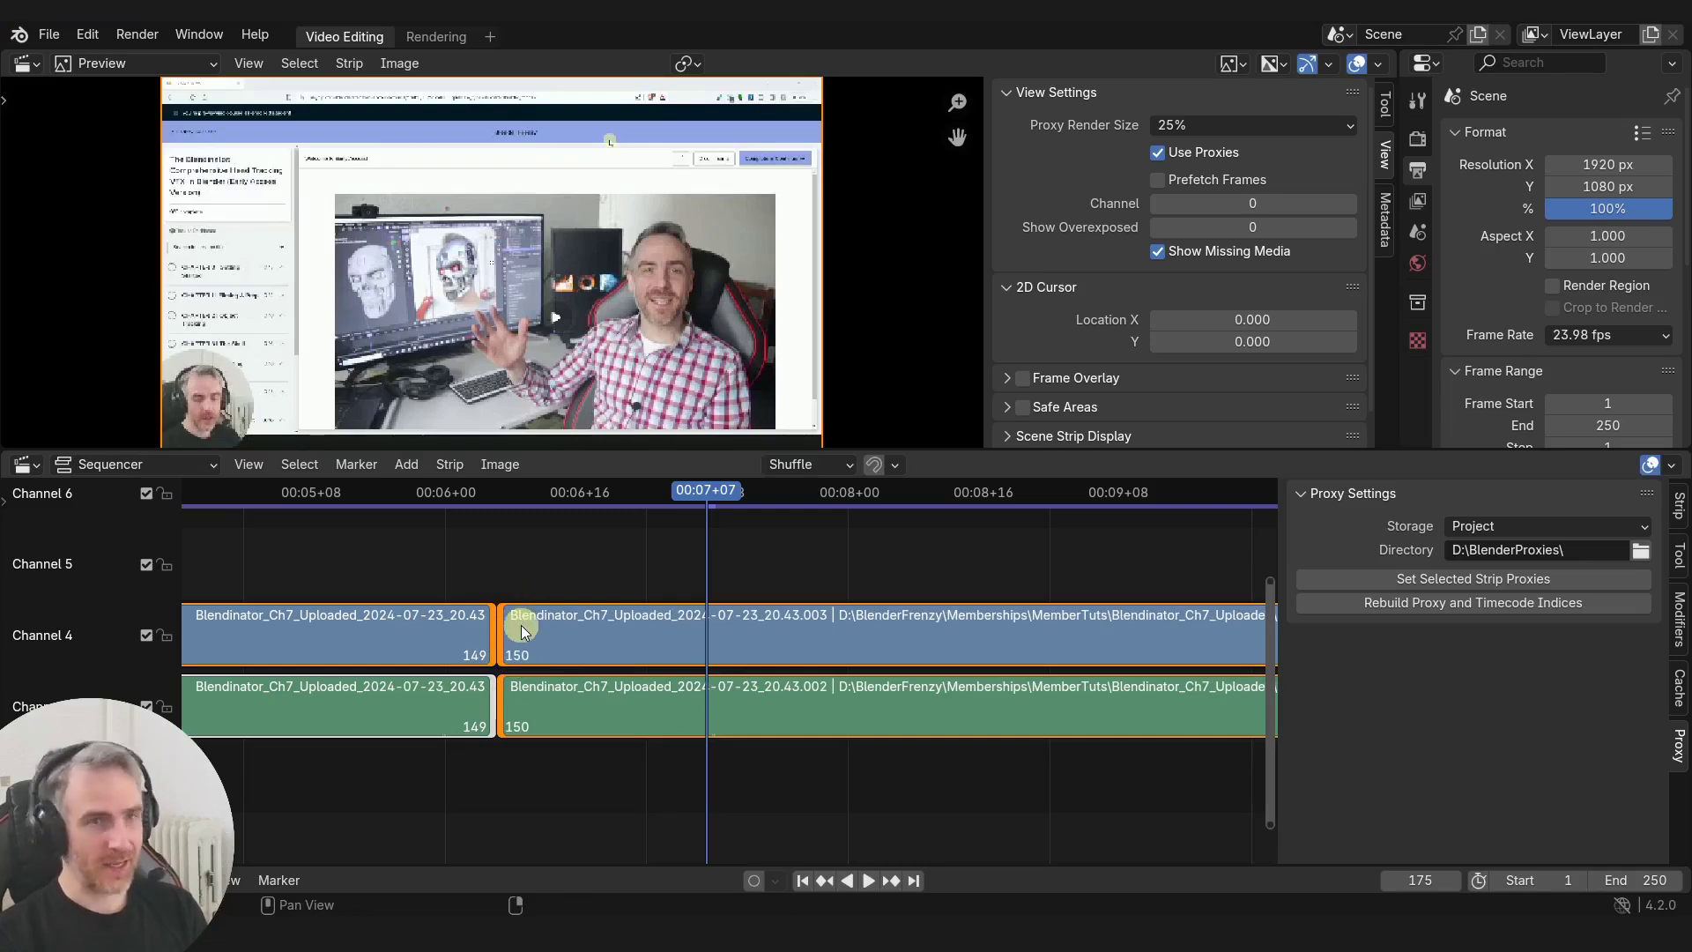
Step: Switch the keymap preset in the preferences to Blender and close the preferences
{"action": "left_click", "coordinate": [98, 37]}
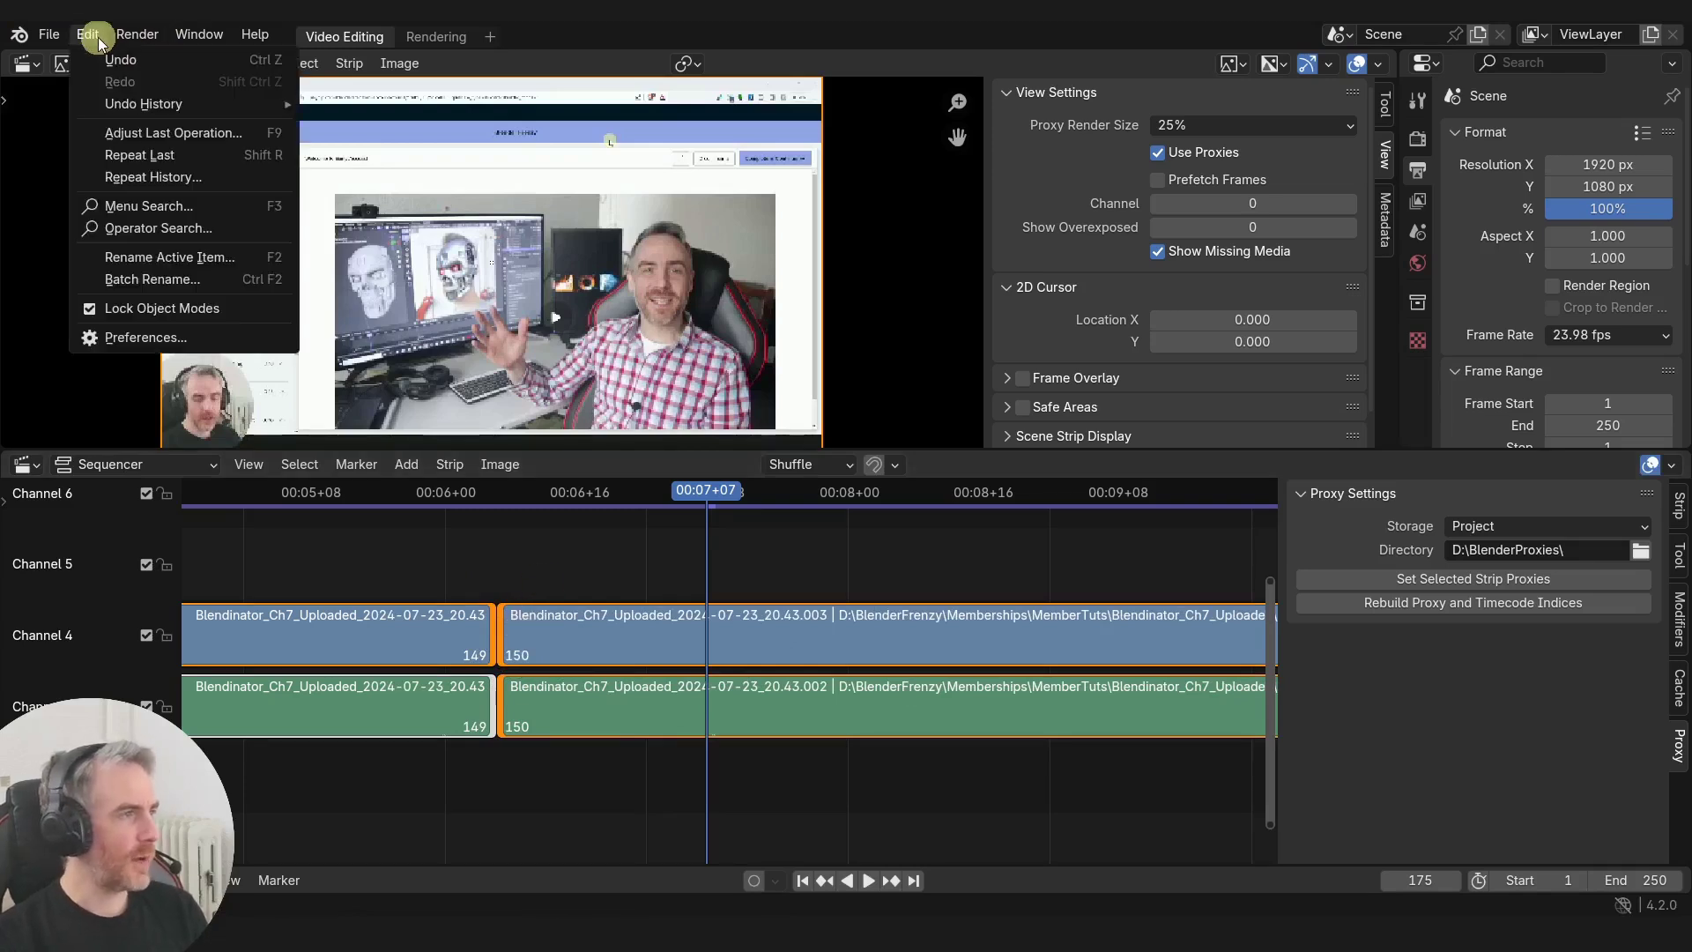
{"action": "left_click", "coordinate": [177, 341]}
{"action": "left_click", "coordinate": [328, 67]}
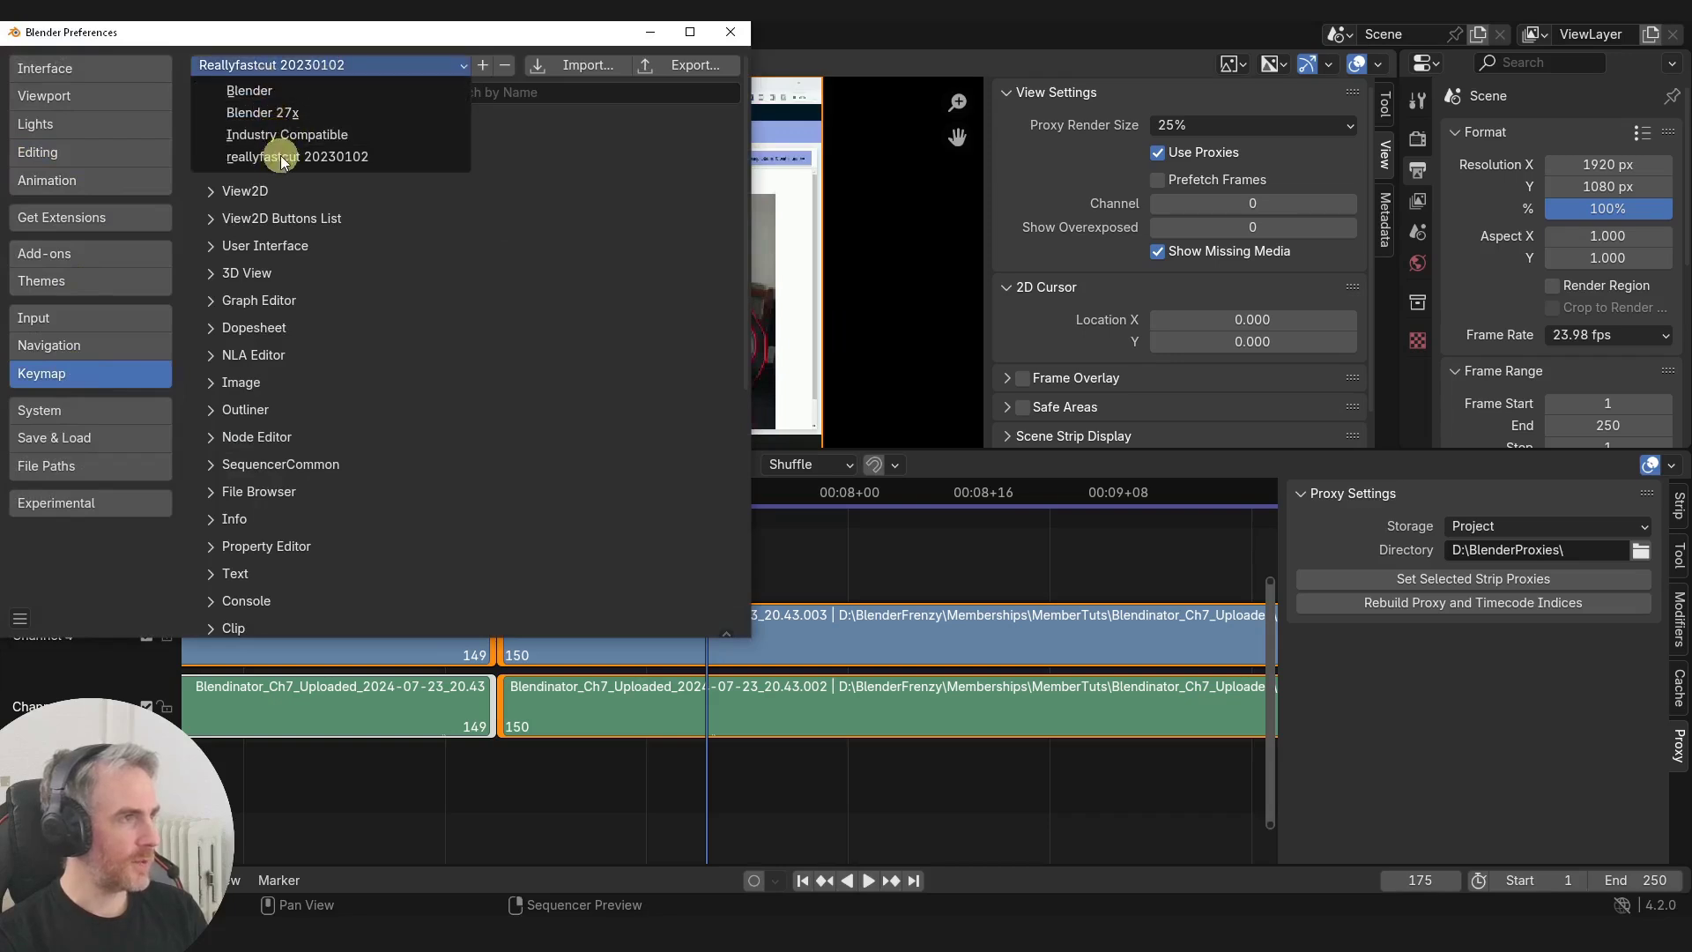
{"action": "left_click", "coordinate": [247, 91]}
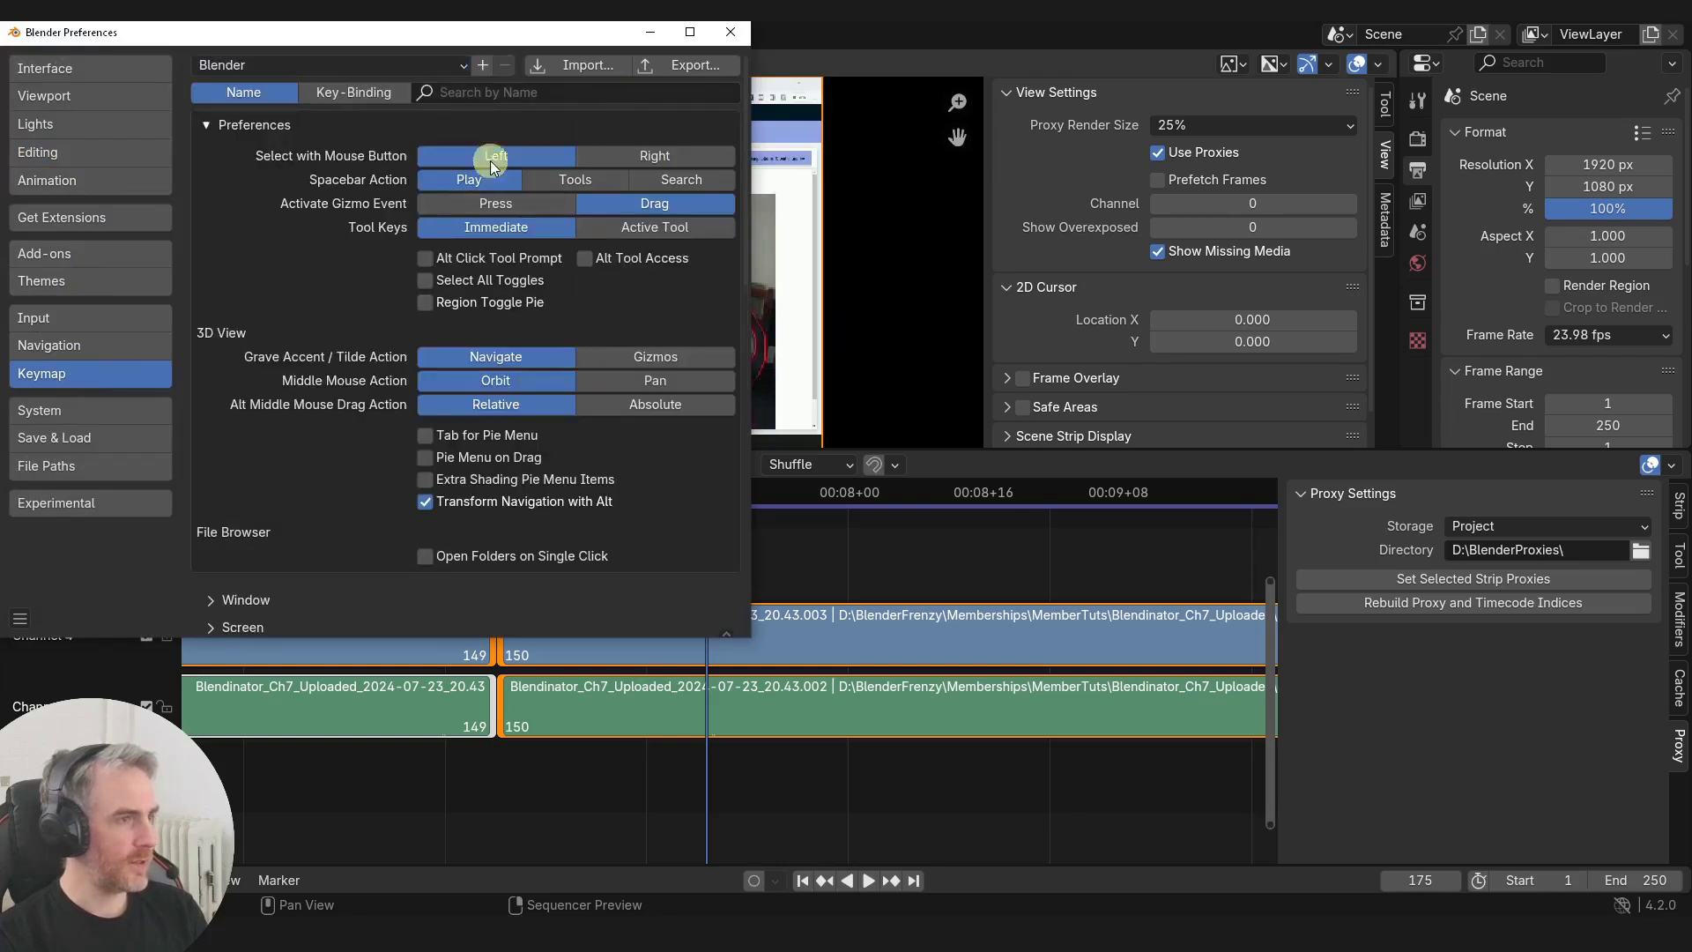
{"action": "left_click", "coordinate": [730, 32]}
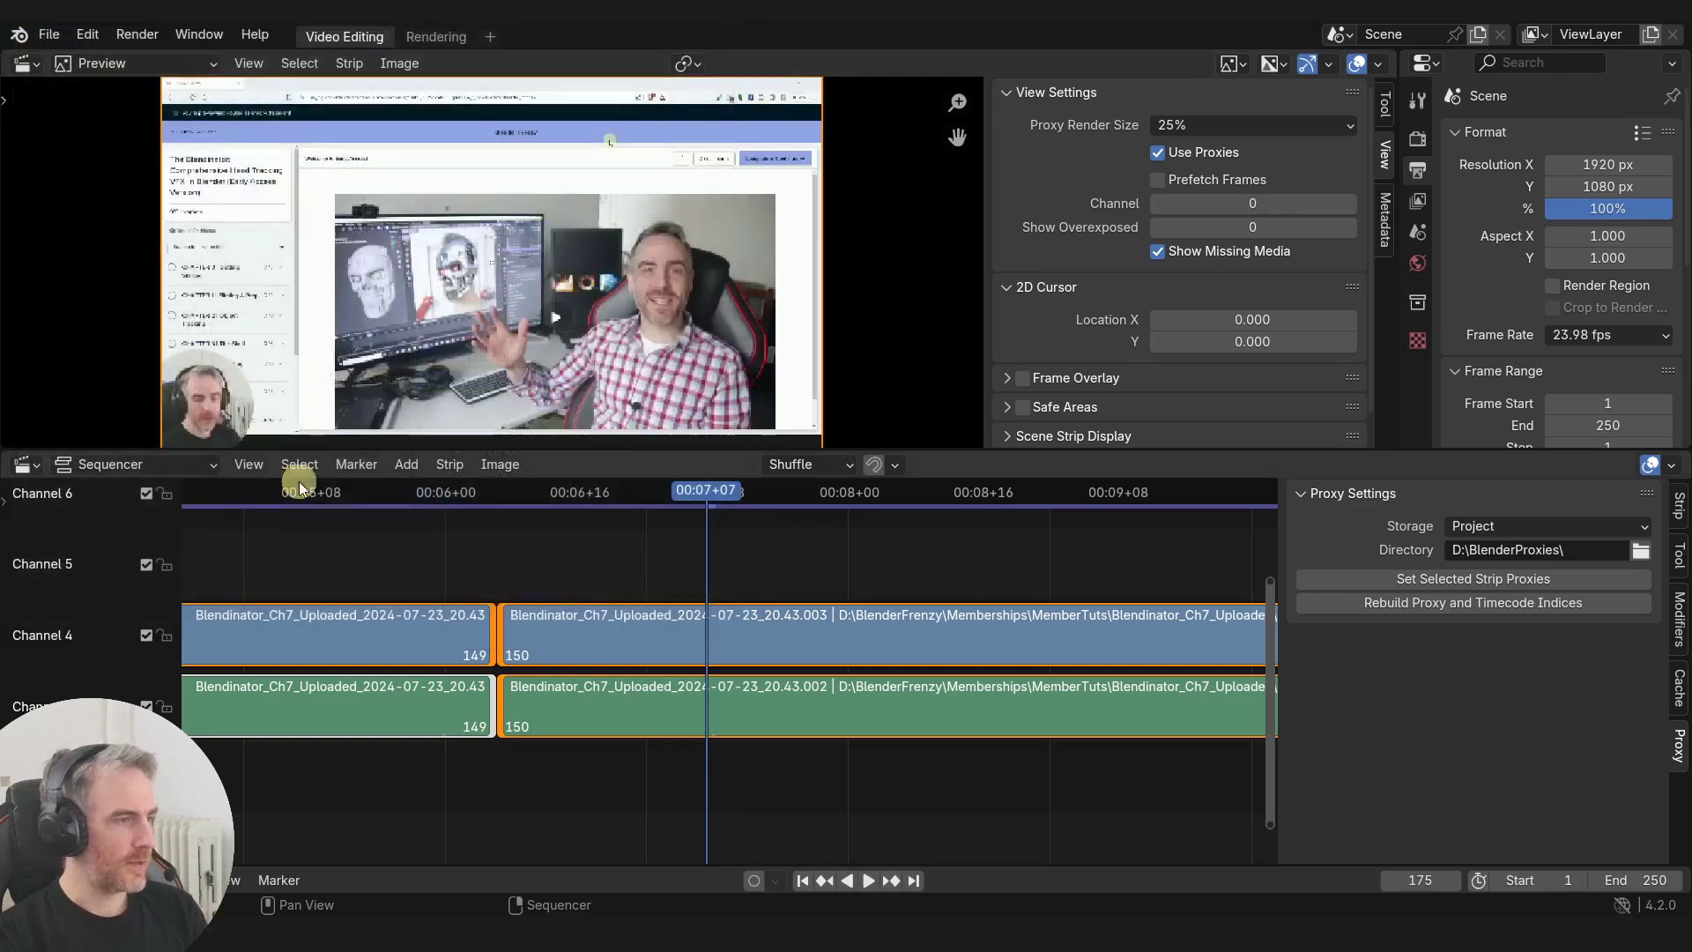
Step: Enable Tweak Handles for the Video Sequencer in the editing preferences and close the preferences
{"action": "left_click", "coordinate": [88, 35]}
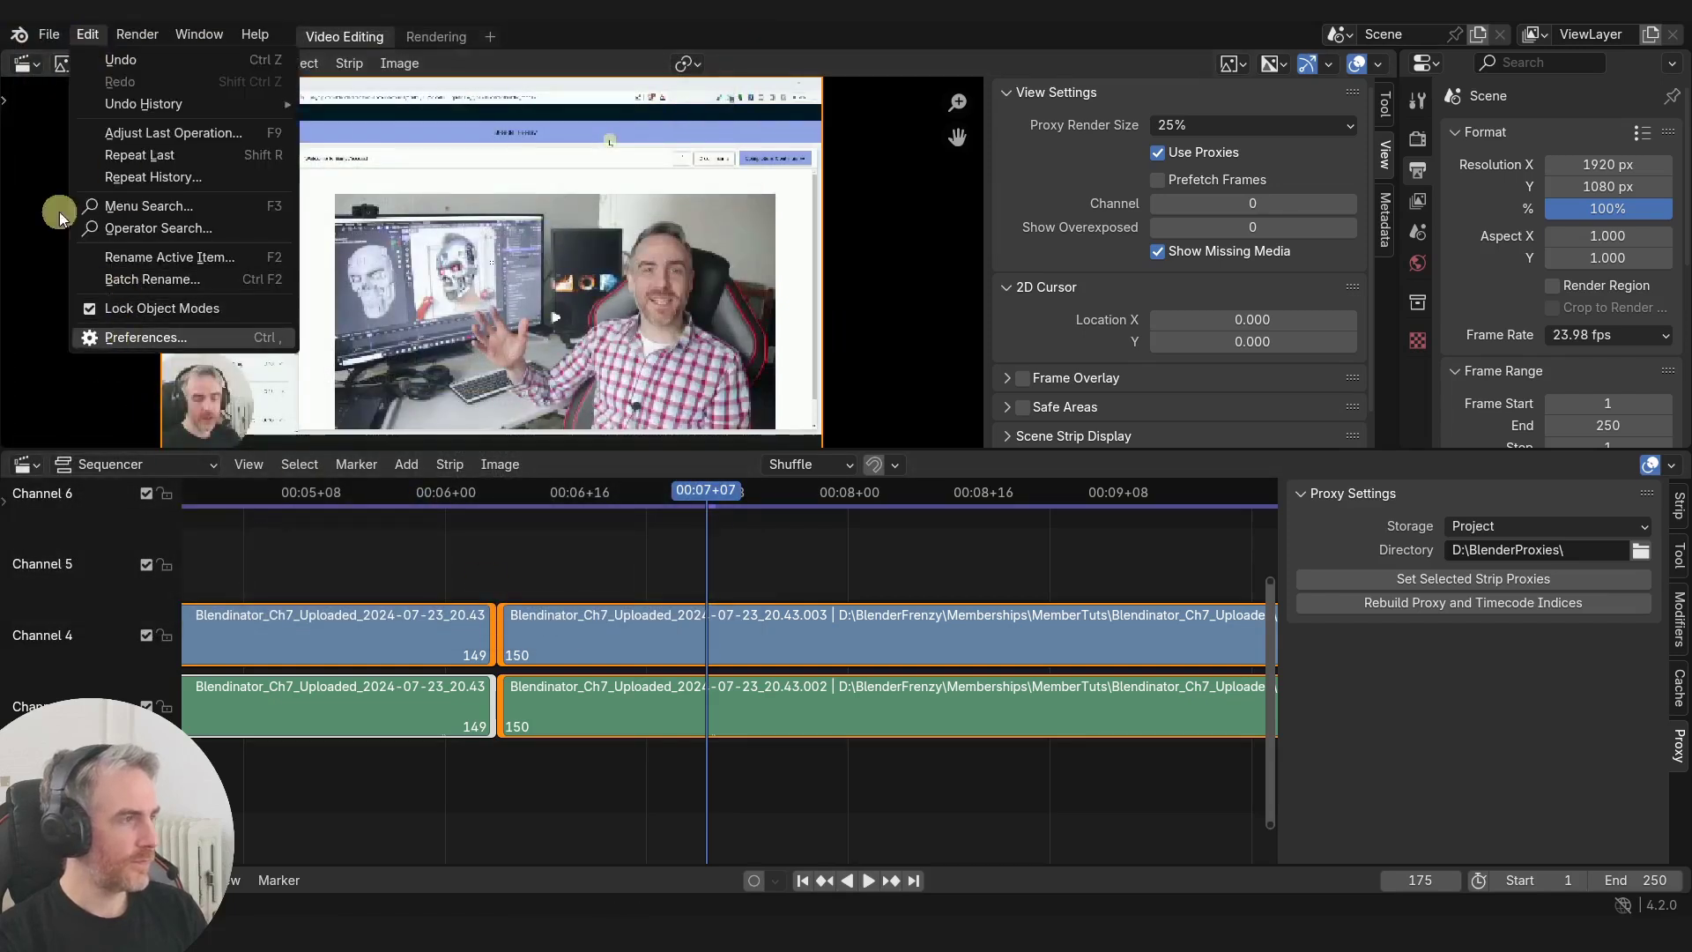
{"action": "left_click", "coordinate": [60, 334]}
{"action": "left_click", "coordinate": [56, 148]}
{"action": "left_click", "coordinate": [304, 552]}
{"action": "left_click", "coordinate": [450, 583]}
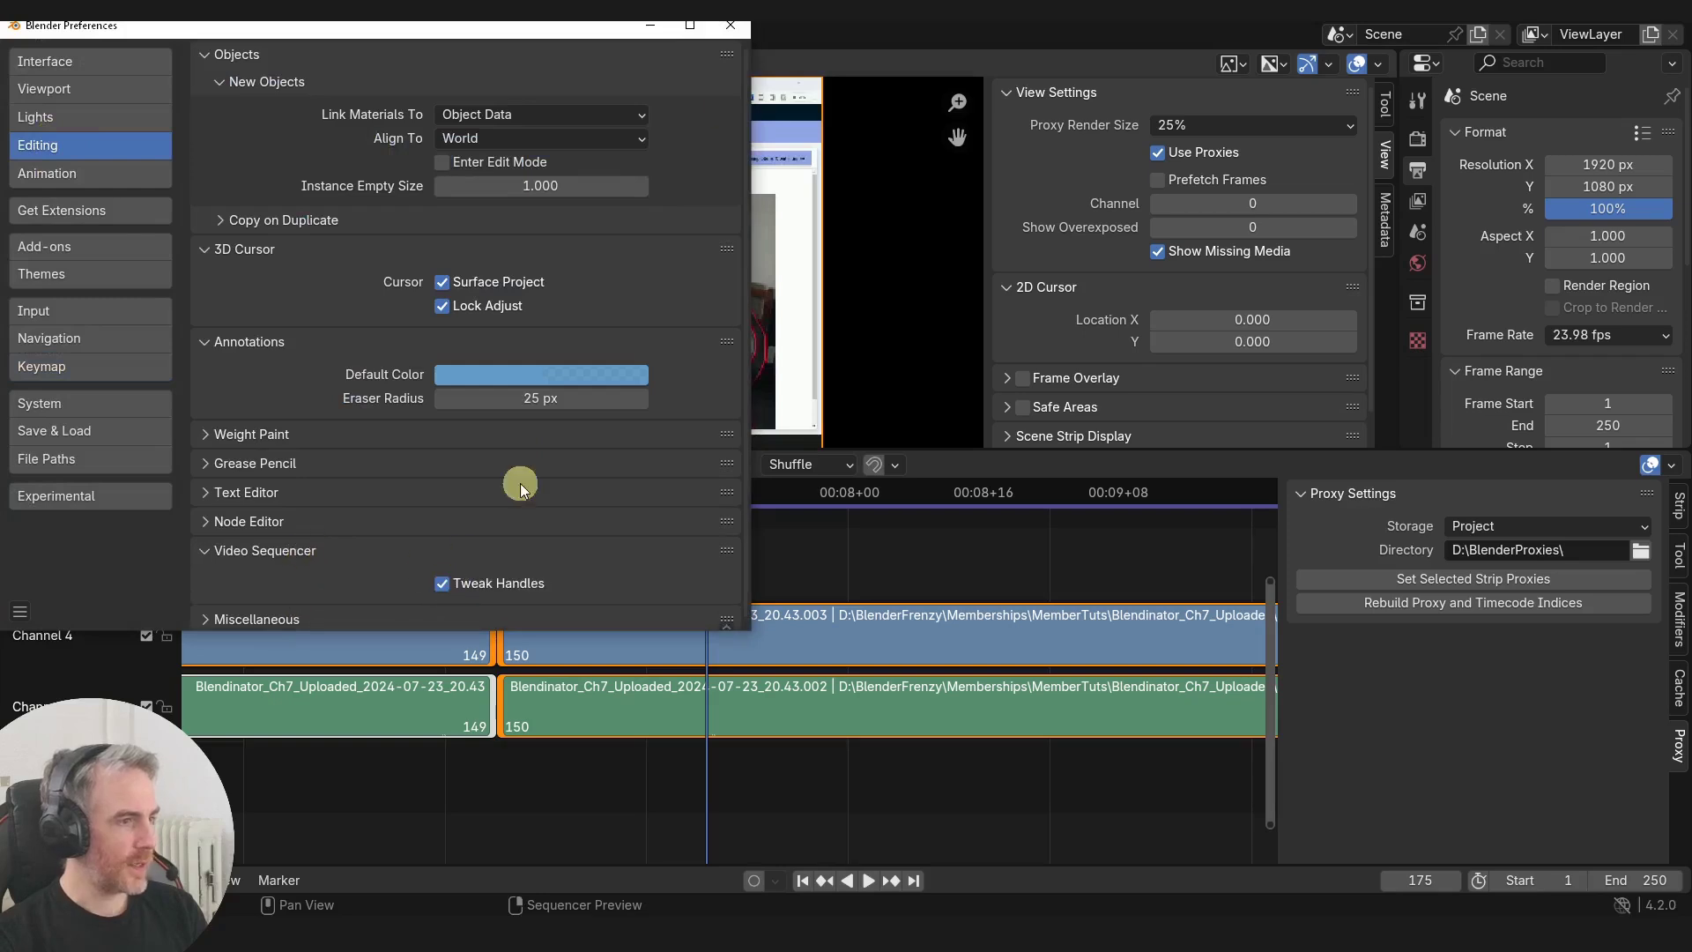
{"action": "left_click", "coordinate": [731, 24]}
Step: Try moving the adjoined video handles at the 00:06+06 cut and selecting the video strips on both sides of it
{"action": "left_click_drag", "start_coordinate": [499, 617], "coordinate": [464, 632]}
{"action": "right_click", "coordinate": [464, 633]}
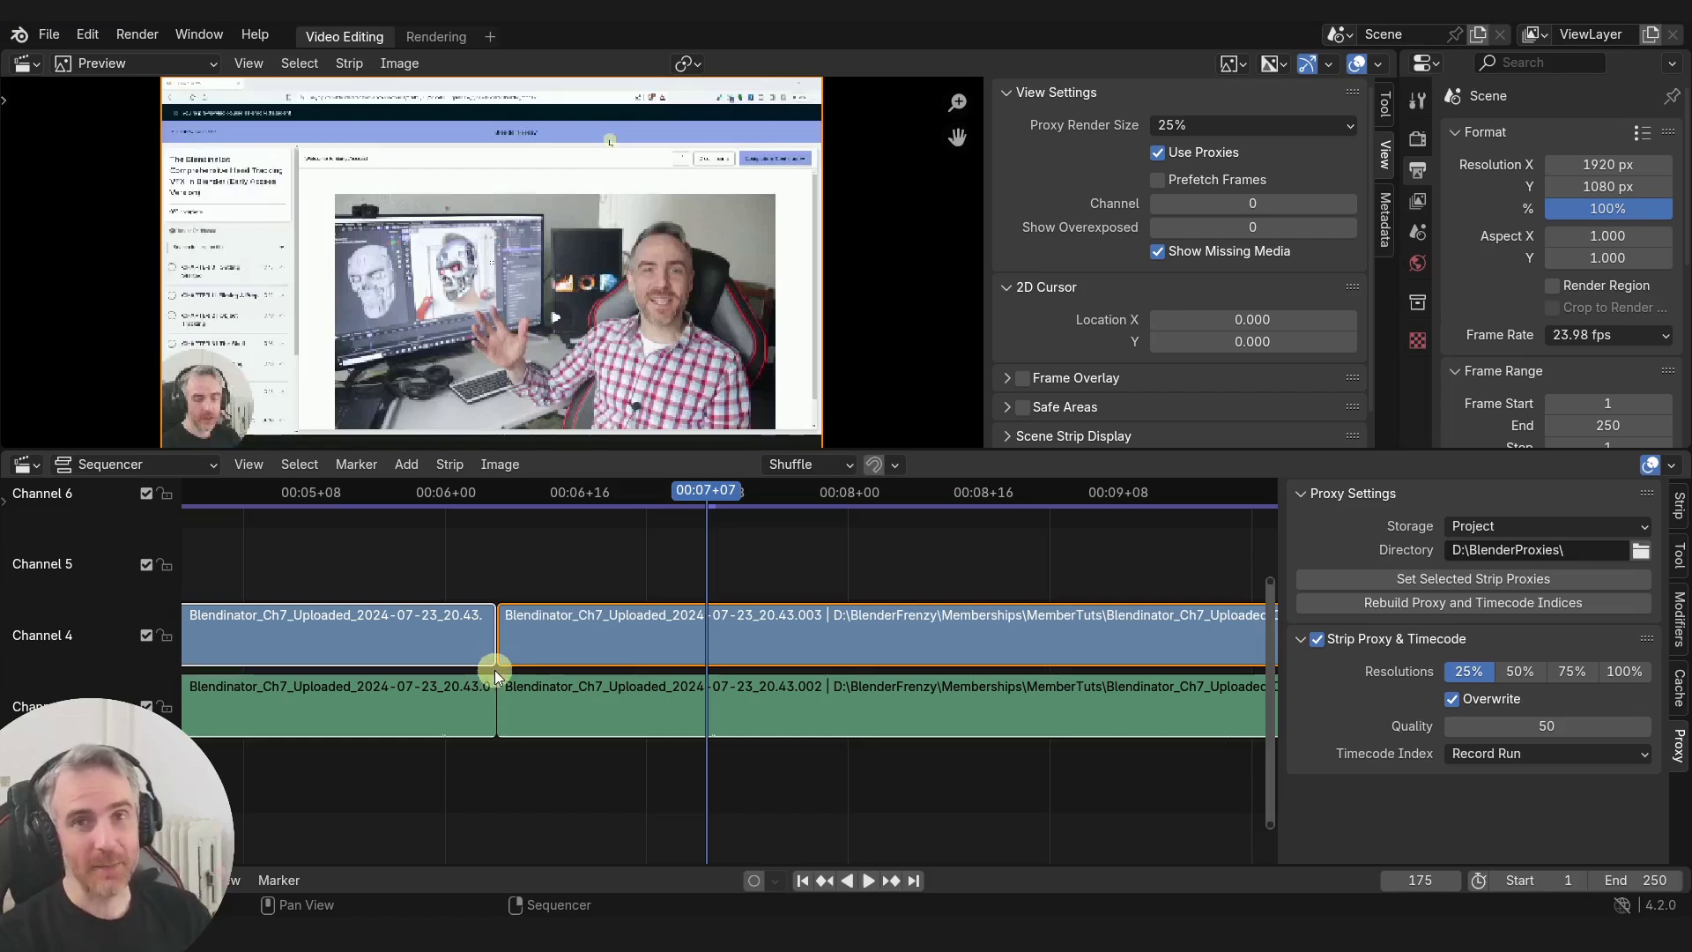
{"action": "left_click_drag", "start_coordinate": [470, 553], "coordinate": [509, 617]}
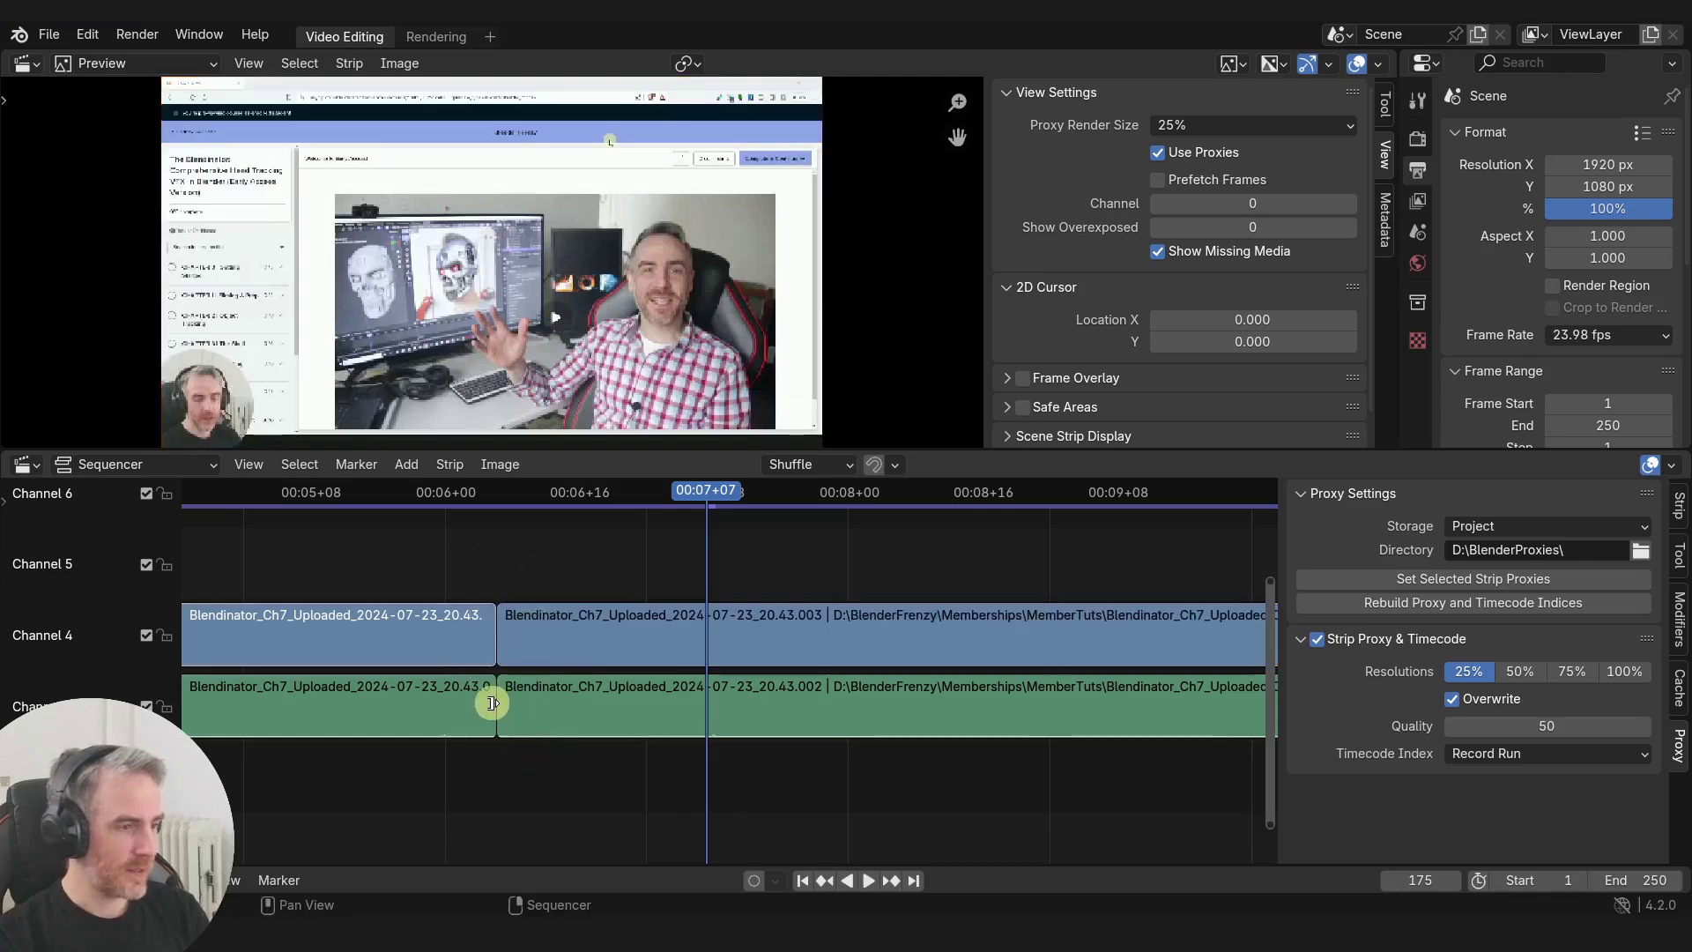
{"action": "left_click_drag", "start_coordinate": [525, 616], "coordinate": [593, 642]}
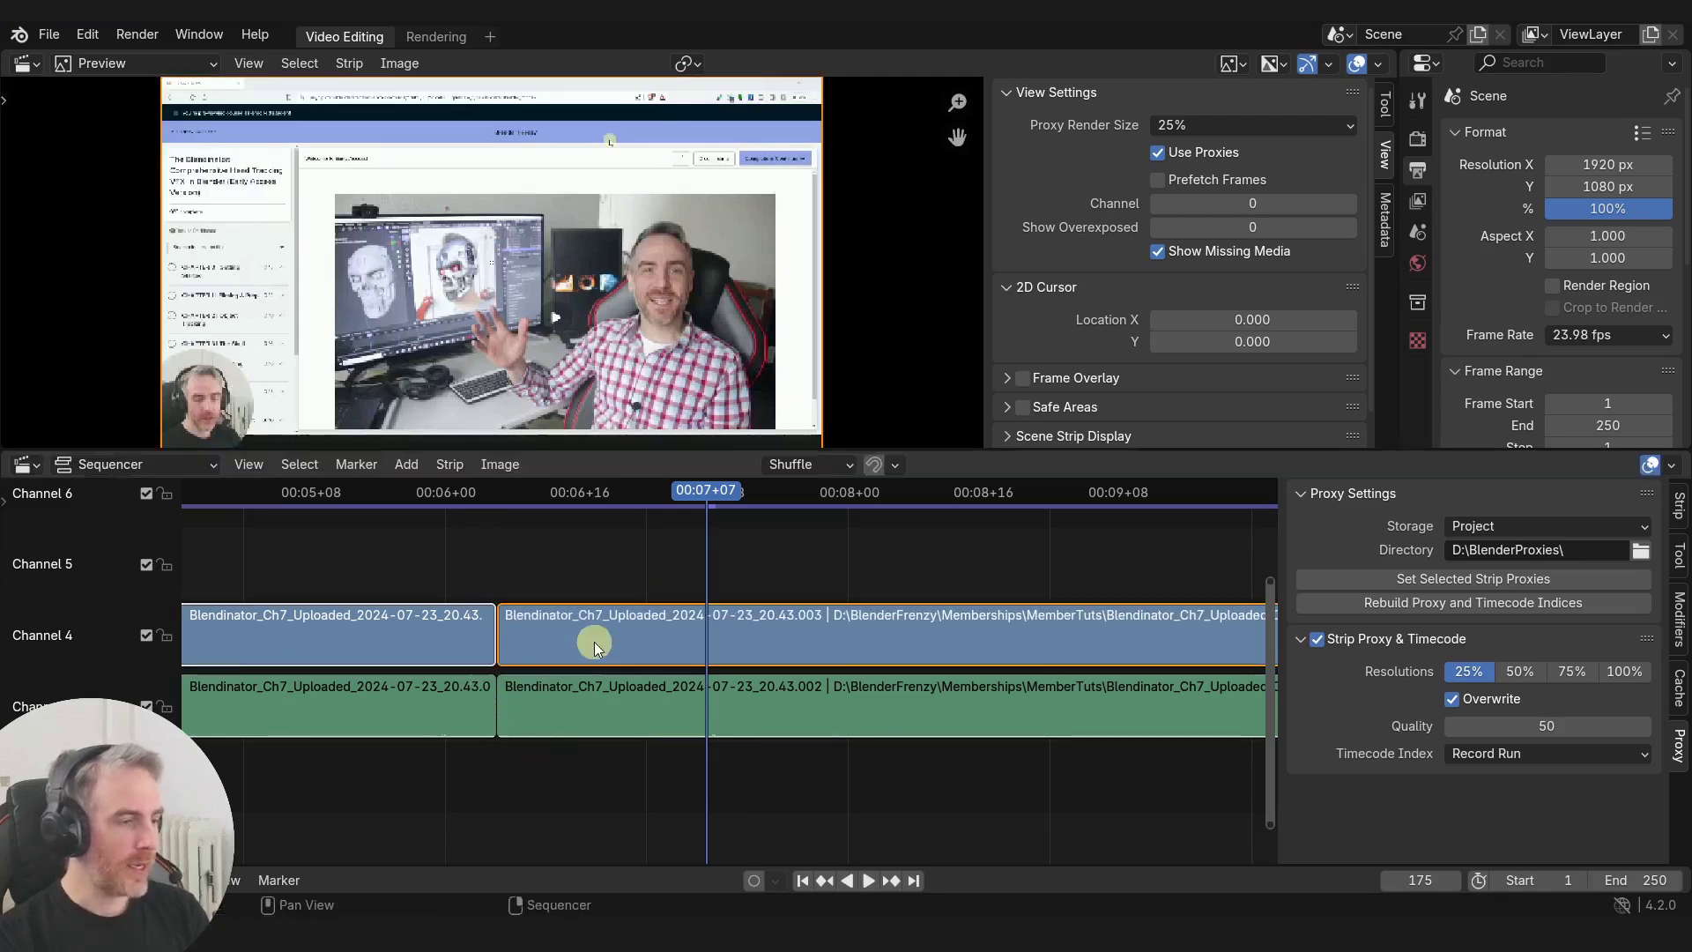
Step: Select the video strip after the cut together with the audio strip below it
{"action": "left_click", "coordinate": [531, 638]}
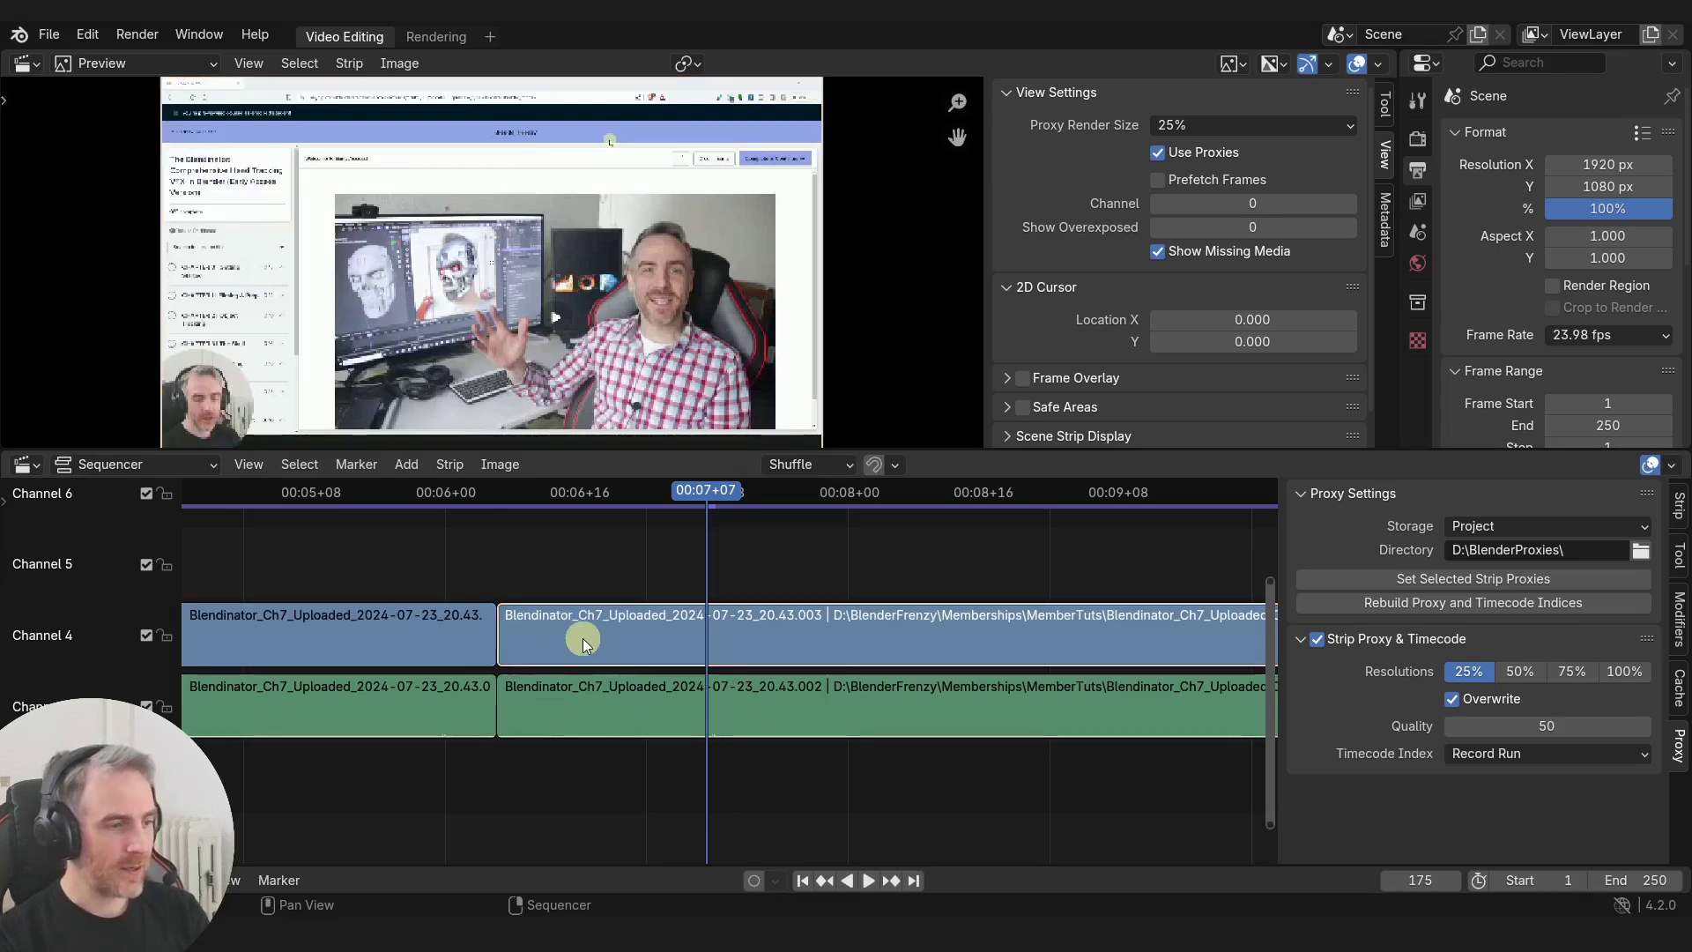
{"action": "left_click", "coordinate": [590, 711], "text": "shift"}
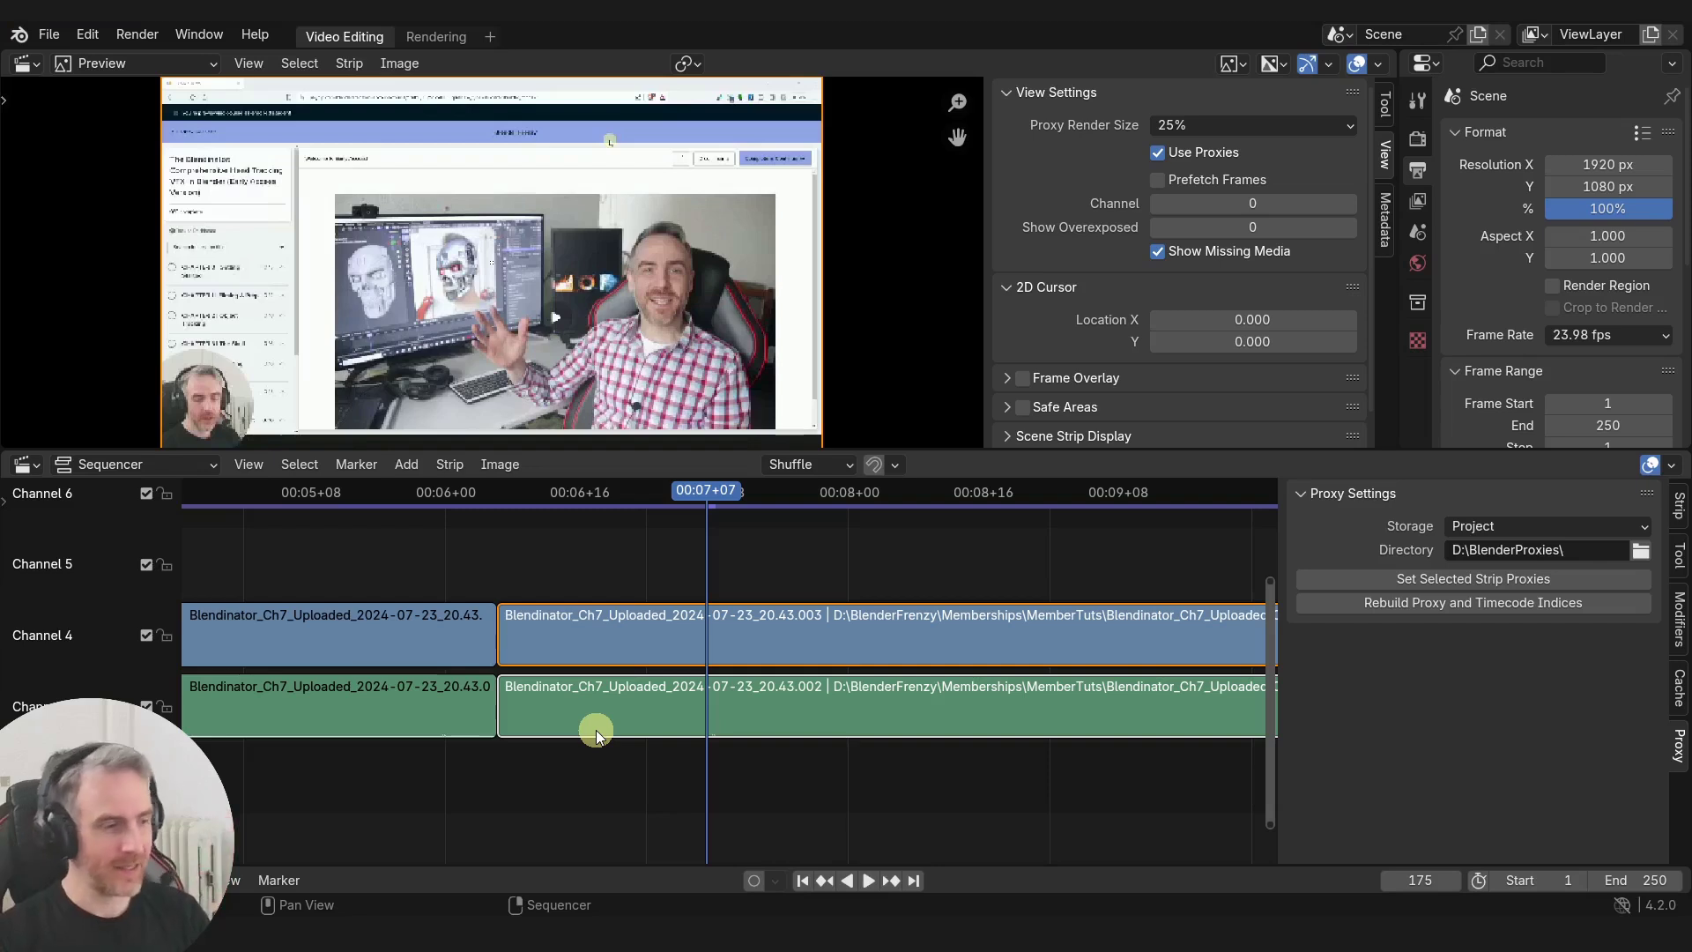
{"action": "left_click", "coordinate": [595, 631], "text": "shift"}
{"action": "left_click", "coordinate": [561, 725]}
{"action": "left_click", "coordinate": [522, 642]}
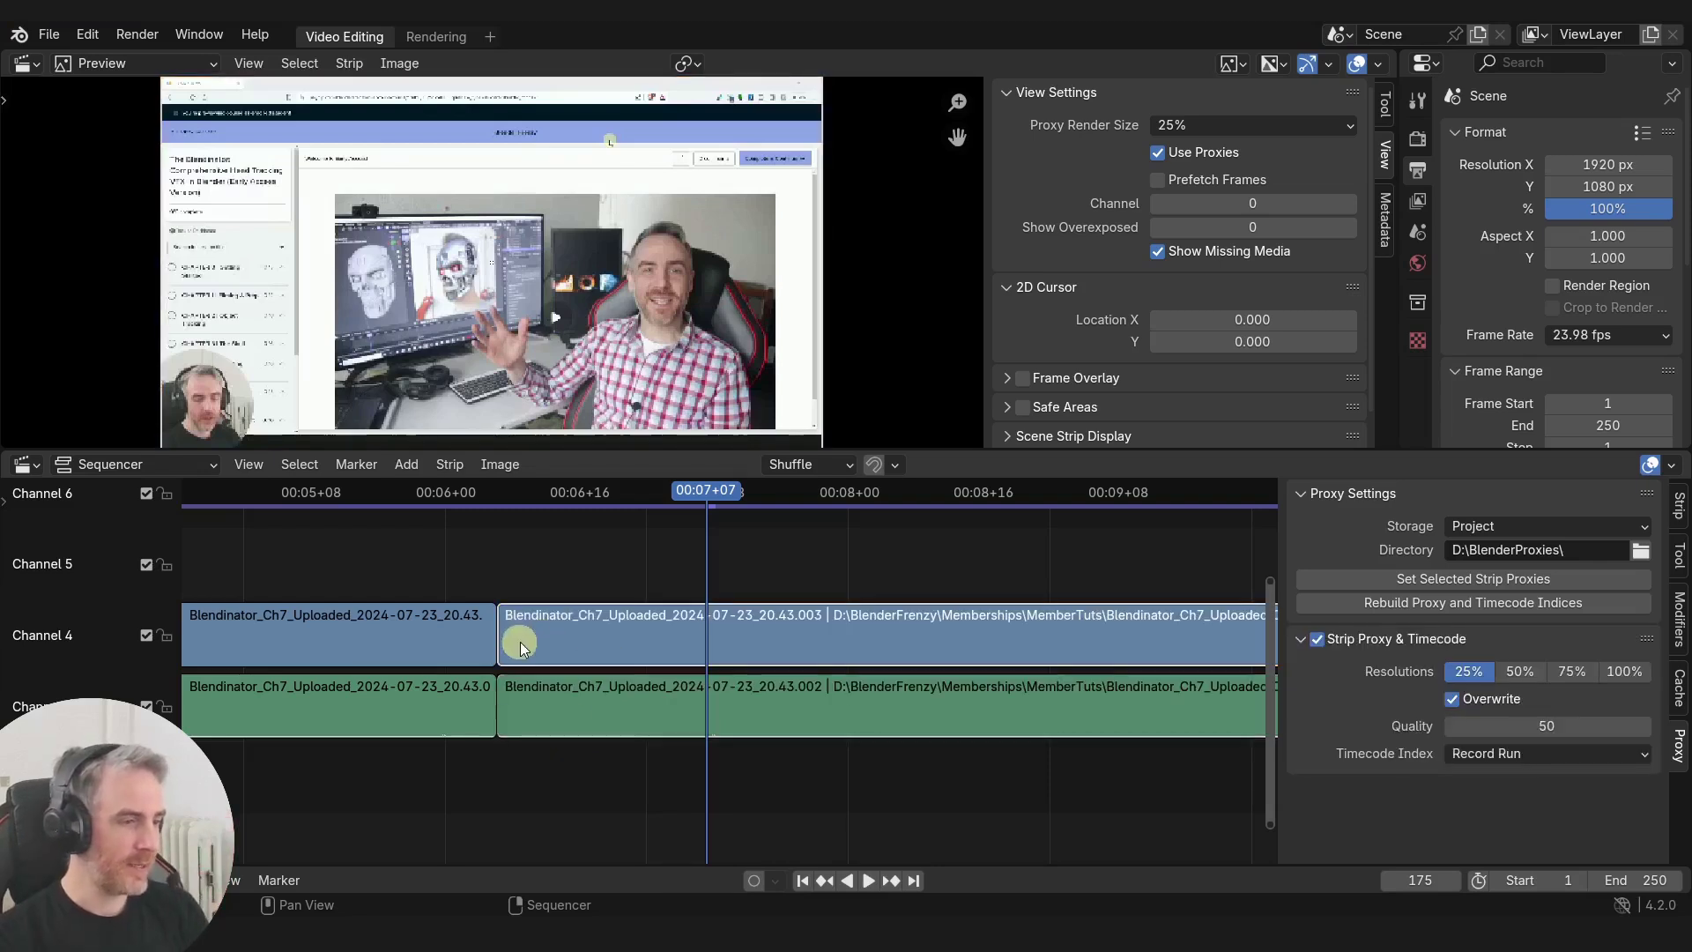
{"action": "left_click", "coordinate": [536, 692], "text": "shift"}
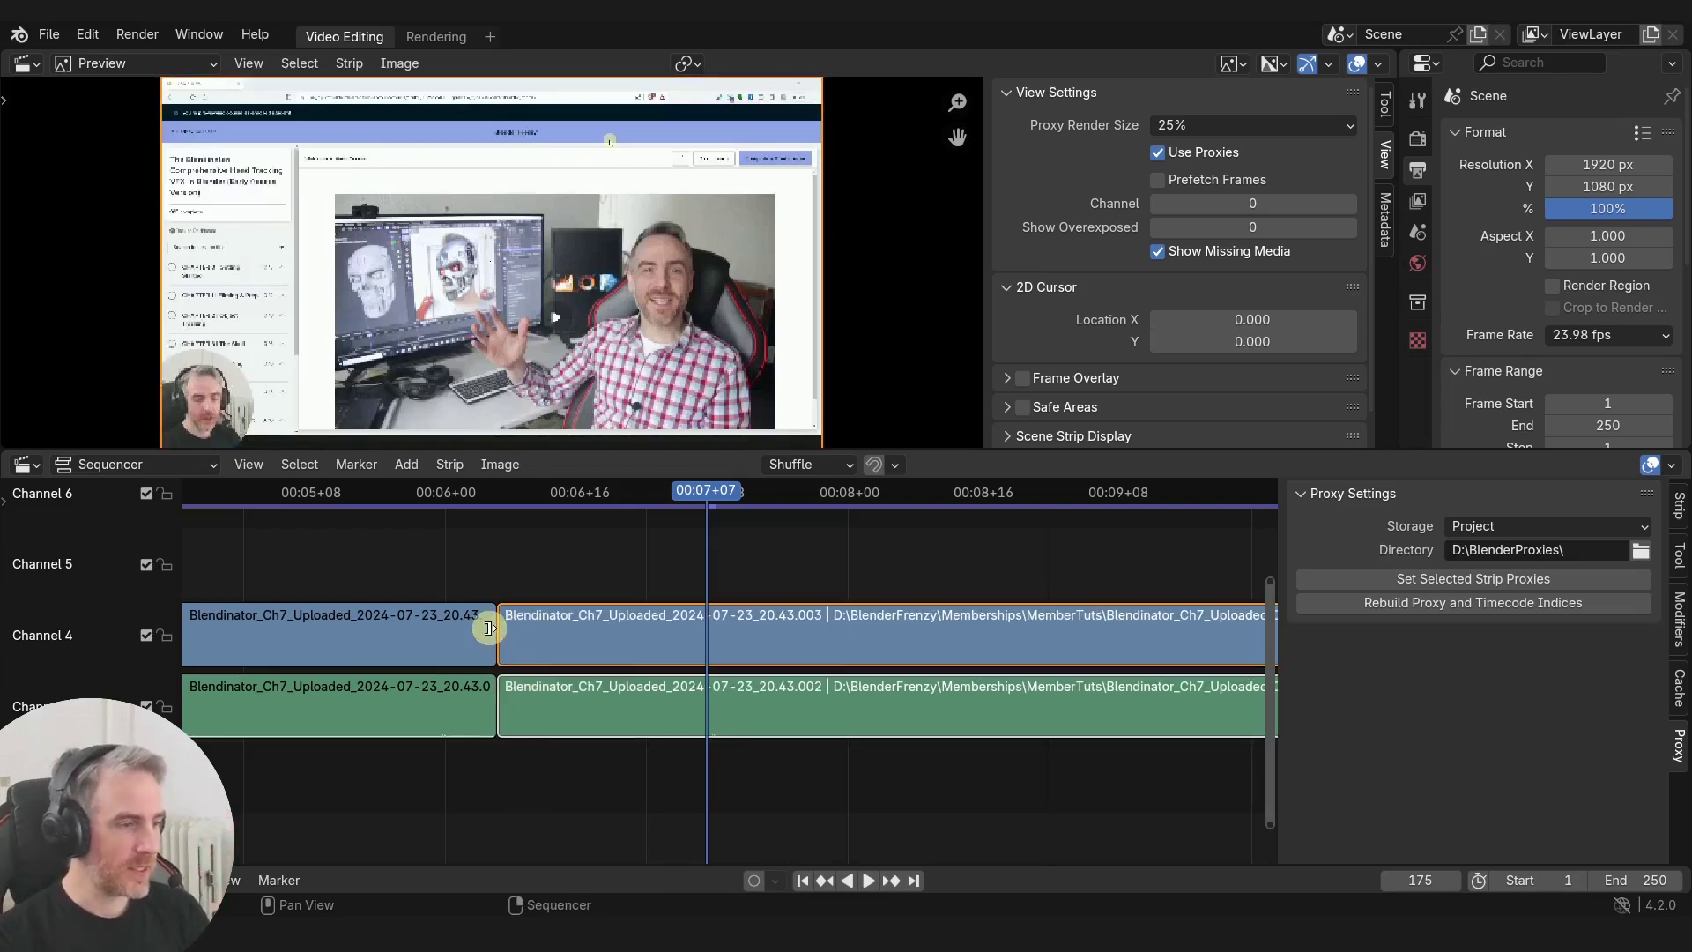
Step: Test sliding the cut between the video strips, and move the audio and video cuts to frame 148
{"action": "left_click_drag", "start_coordinate": [491, 631], "coordinate": [667, 638]}
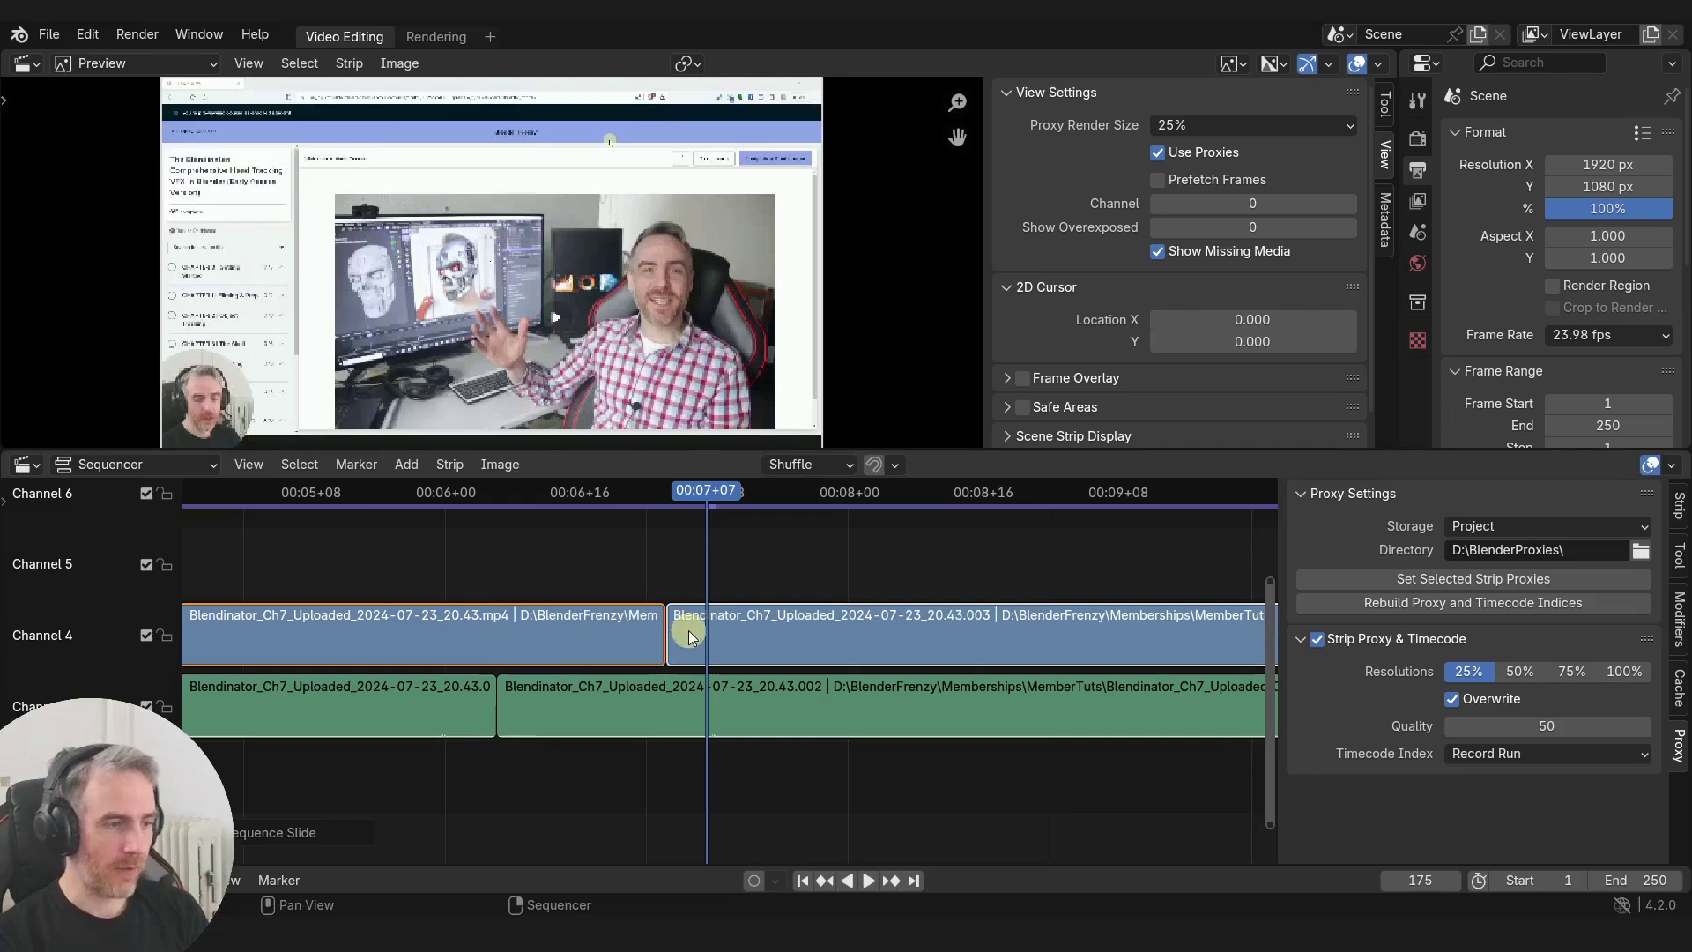
{"action": "key", "text": "ctrl+z"}
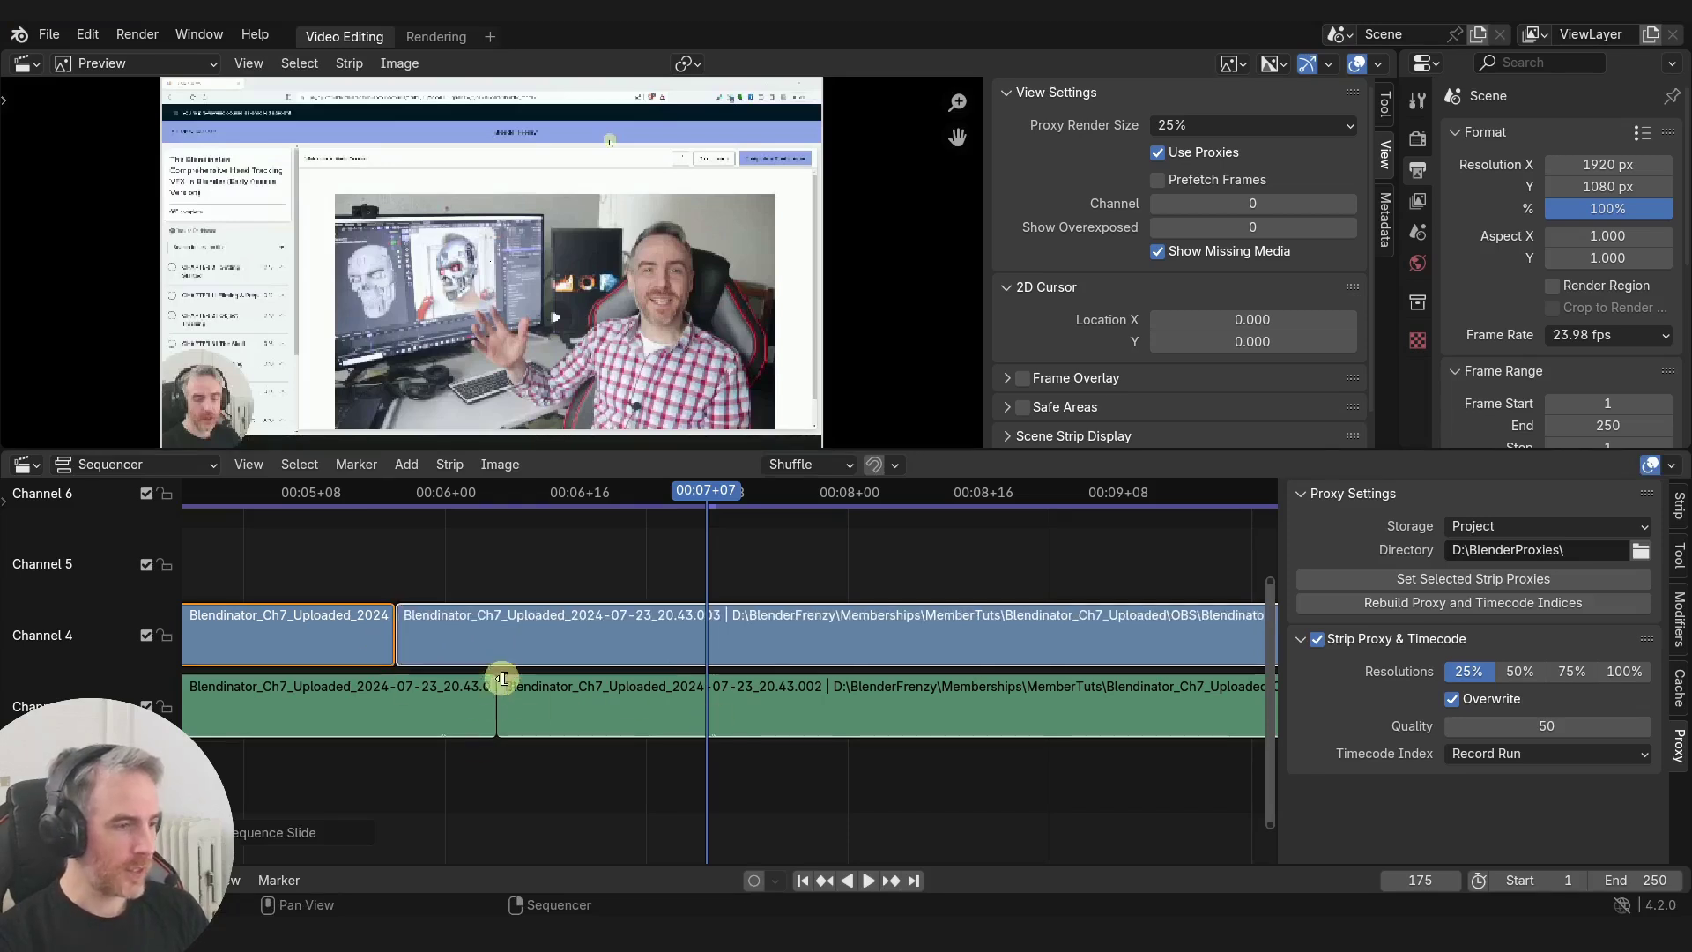
{"action": "mouse_move", "coordinate": [494, 694]}
{"action": "left_mouse_down"}
{"action": "mouse_move", "coordinate": [706, 702]}
{"action": "mouse_move", "coordinate": [480, 701]}
{"action": "left_mouse_up"}
{"action": "left_click_drag", "start_coordinate": [397, 632], "coordinate": [481, 635]}
Step: Try selecting the video and audio strips on both sides of the cut and sliding their adjoining handles together
{"action": "left_click_drag", "start_coordinate": [414, 548], "coordinate": [547, 805]}
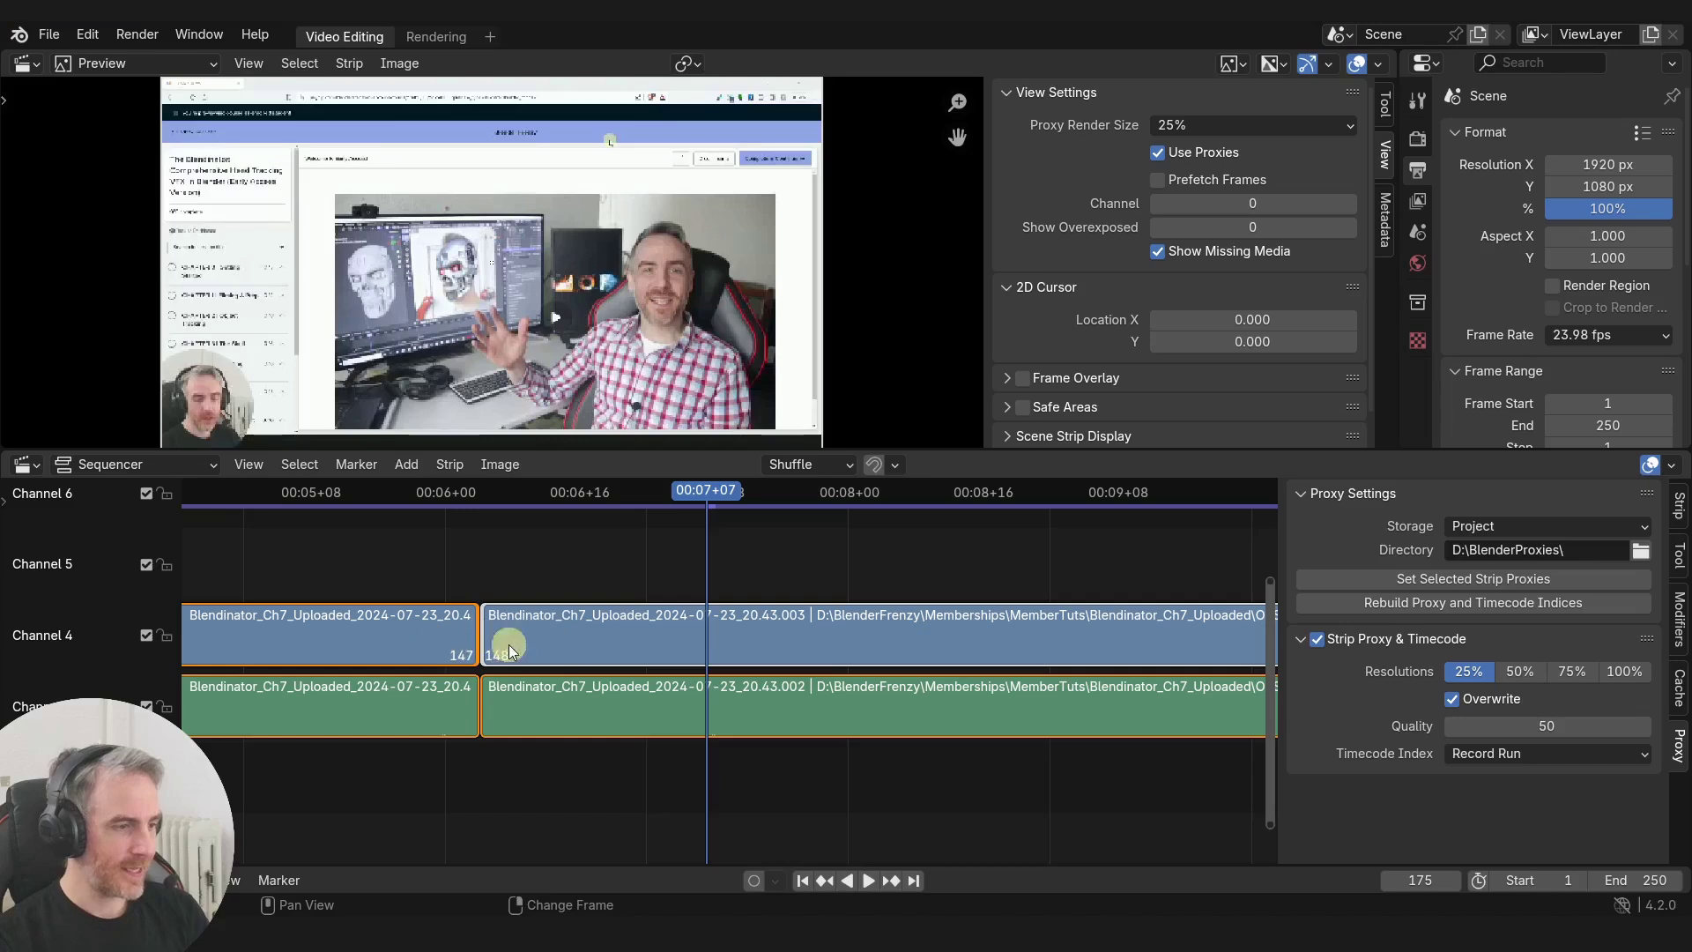
{"action": "left_click_drag", "start_coordinate": [474, 633], "coordinate": [578, 789]}
{"action": "key", "text": "Escape"}
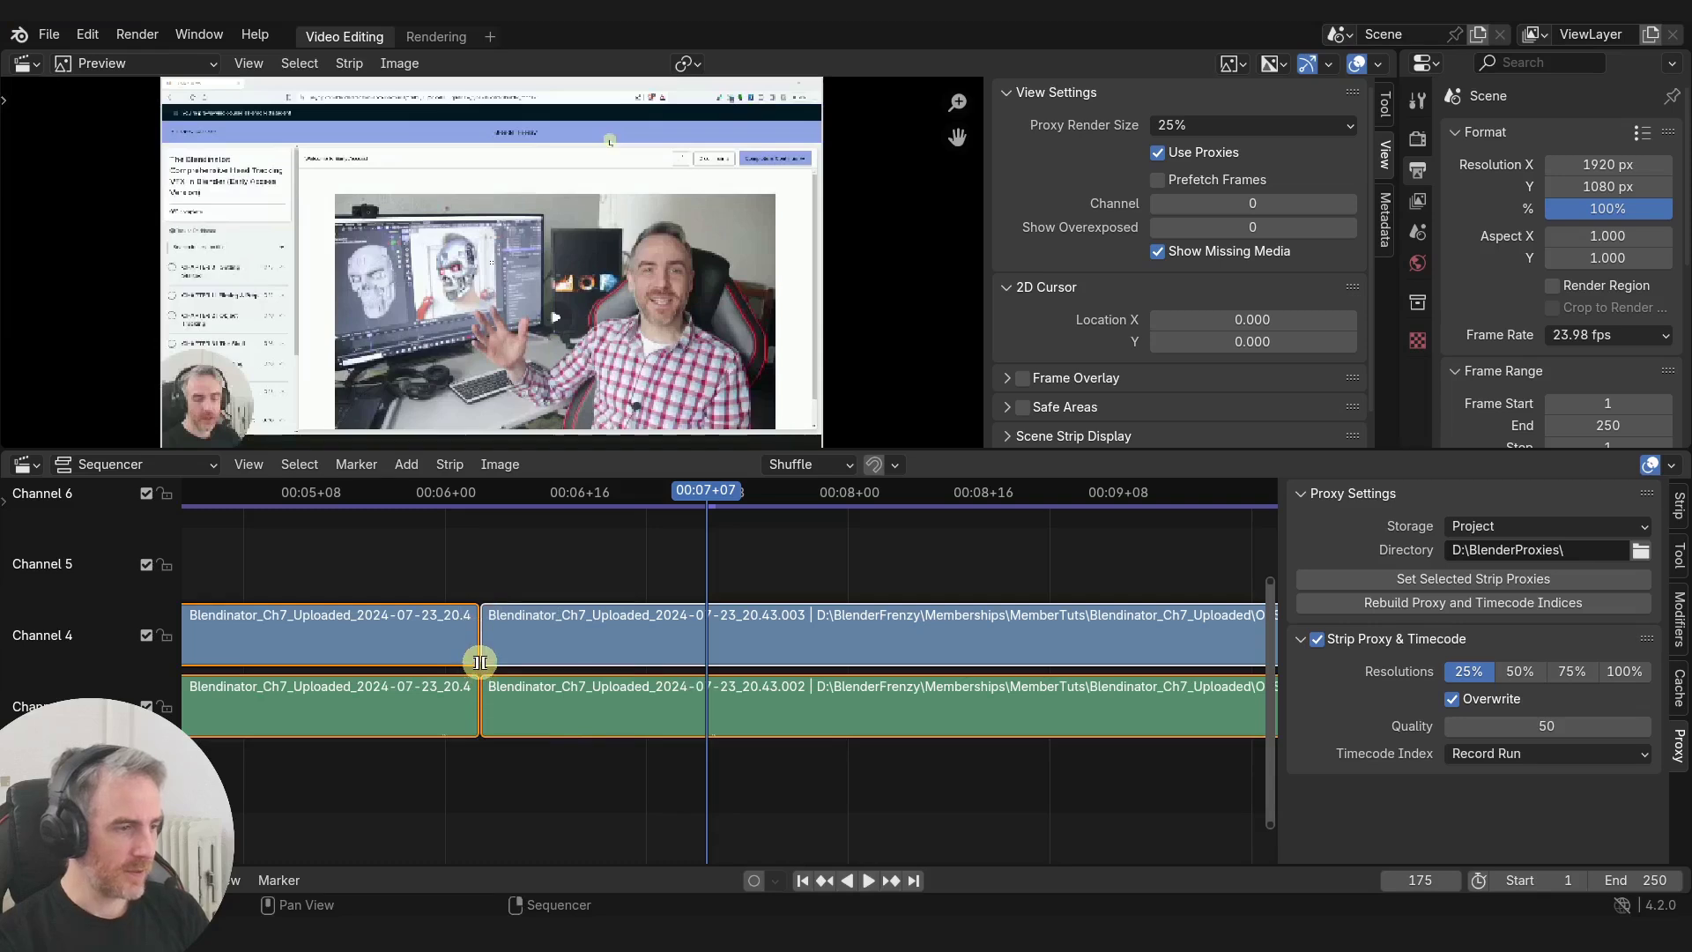
{"action": "left_click_drag", "start_coordinate": [479, 661], "coordinate": [502, 661]}
{"action": "key", "text": "Escape"}
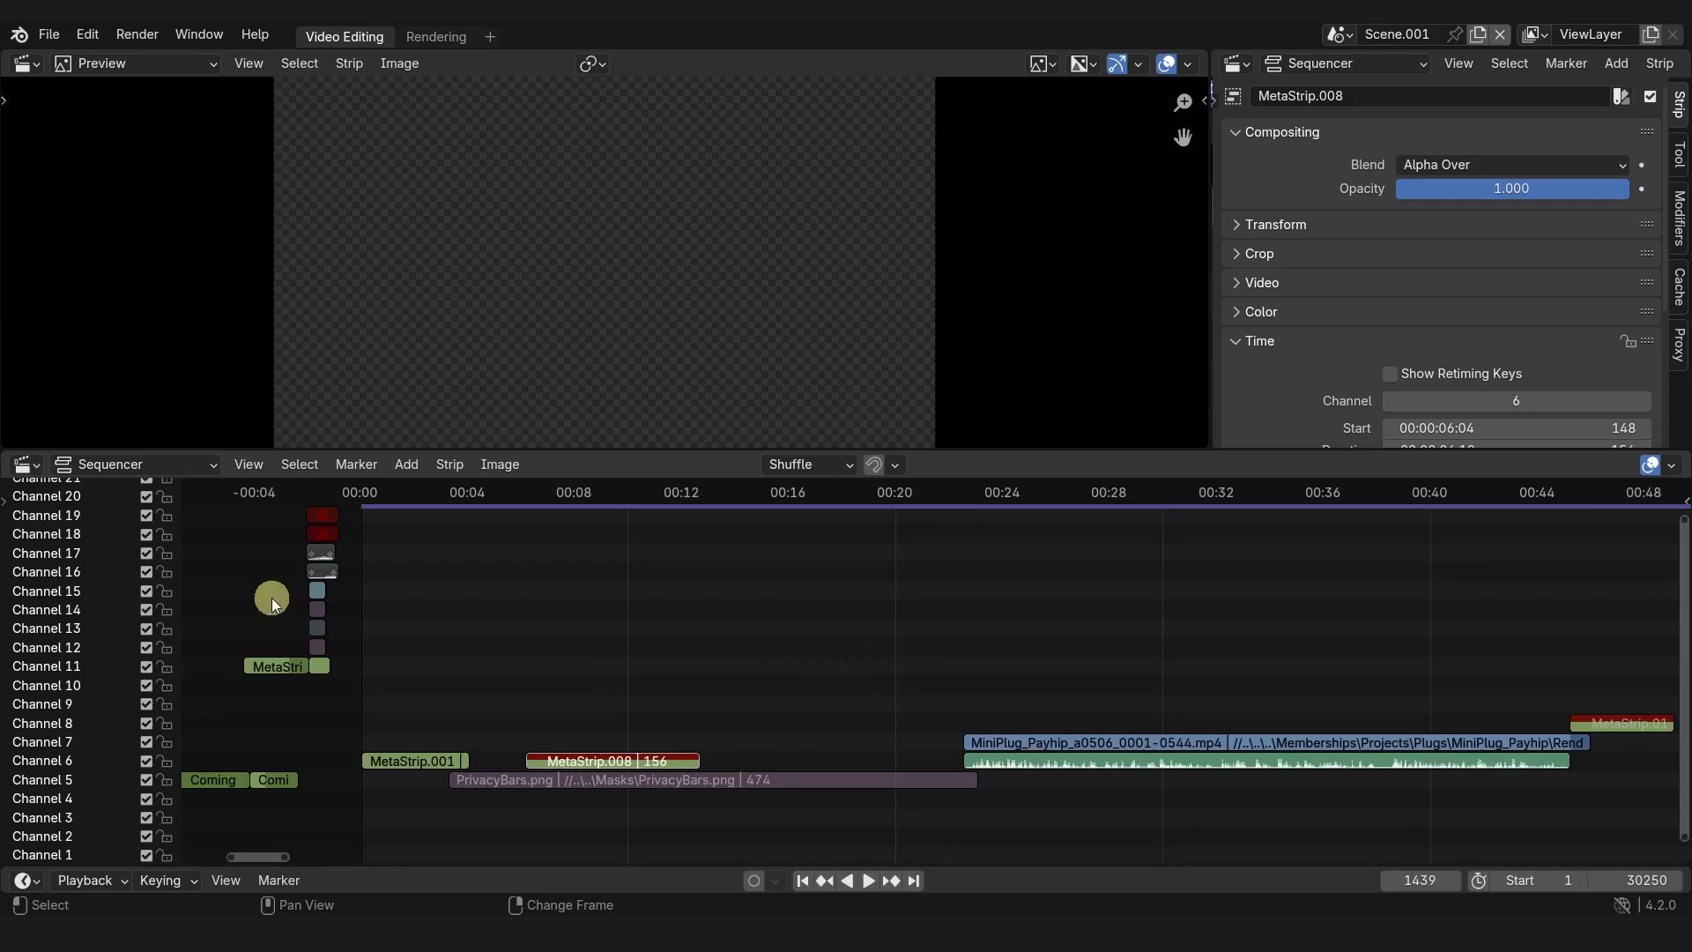
Step: Enter MetaStrip.008, examine the red-160898_640.png strip with missing media against the preview around 00:08+12, and exit the meta strip
{"action": "scroll", "coordinate": [627, 681], "scroll_direction": "up", "scroll_amount": 5}
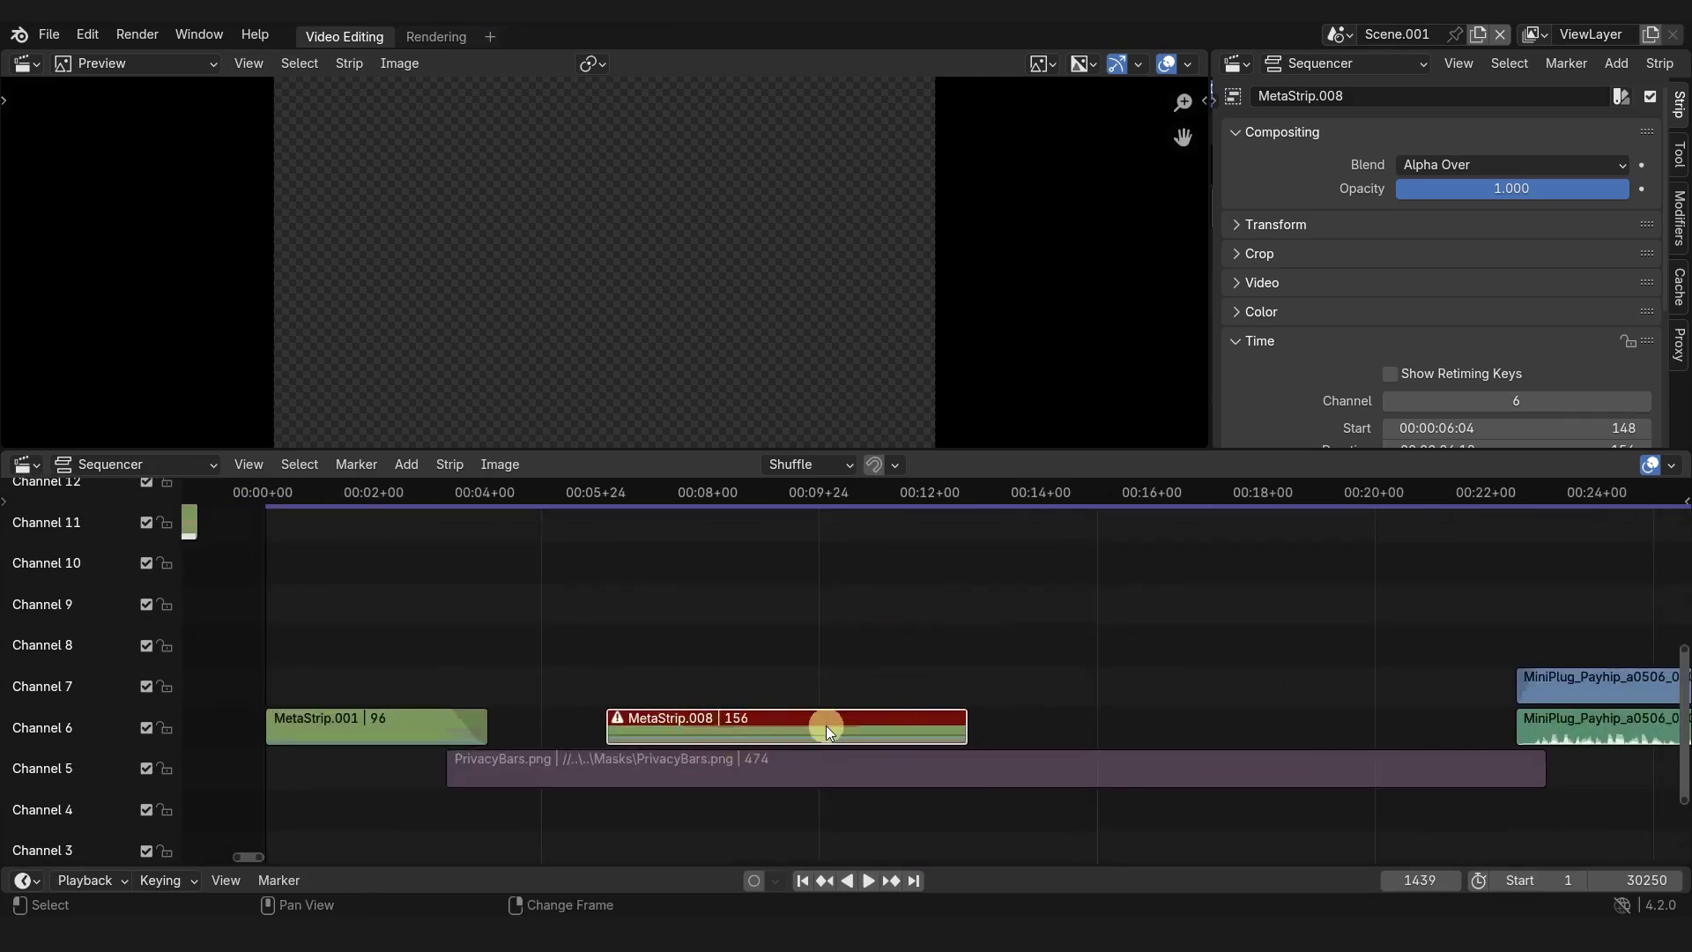
{"action": "key", "text": "Tab"}
{"action": "key", "text": "Home"}
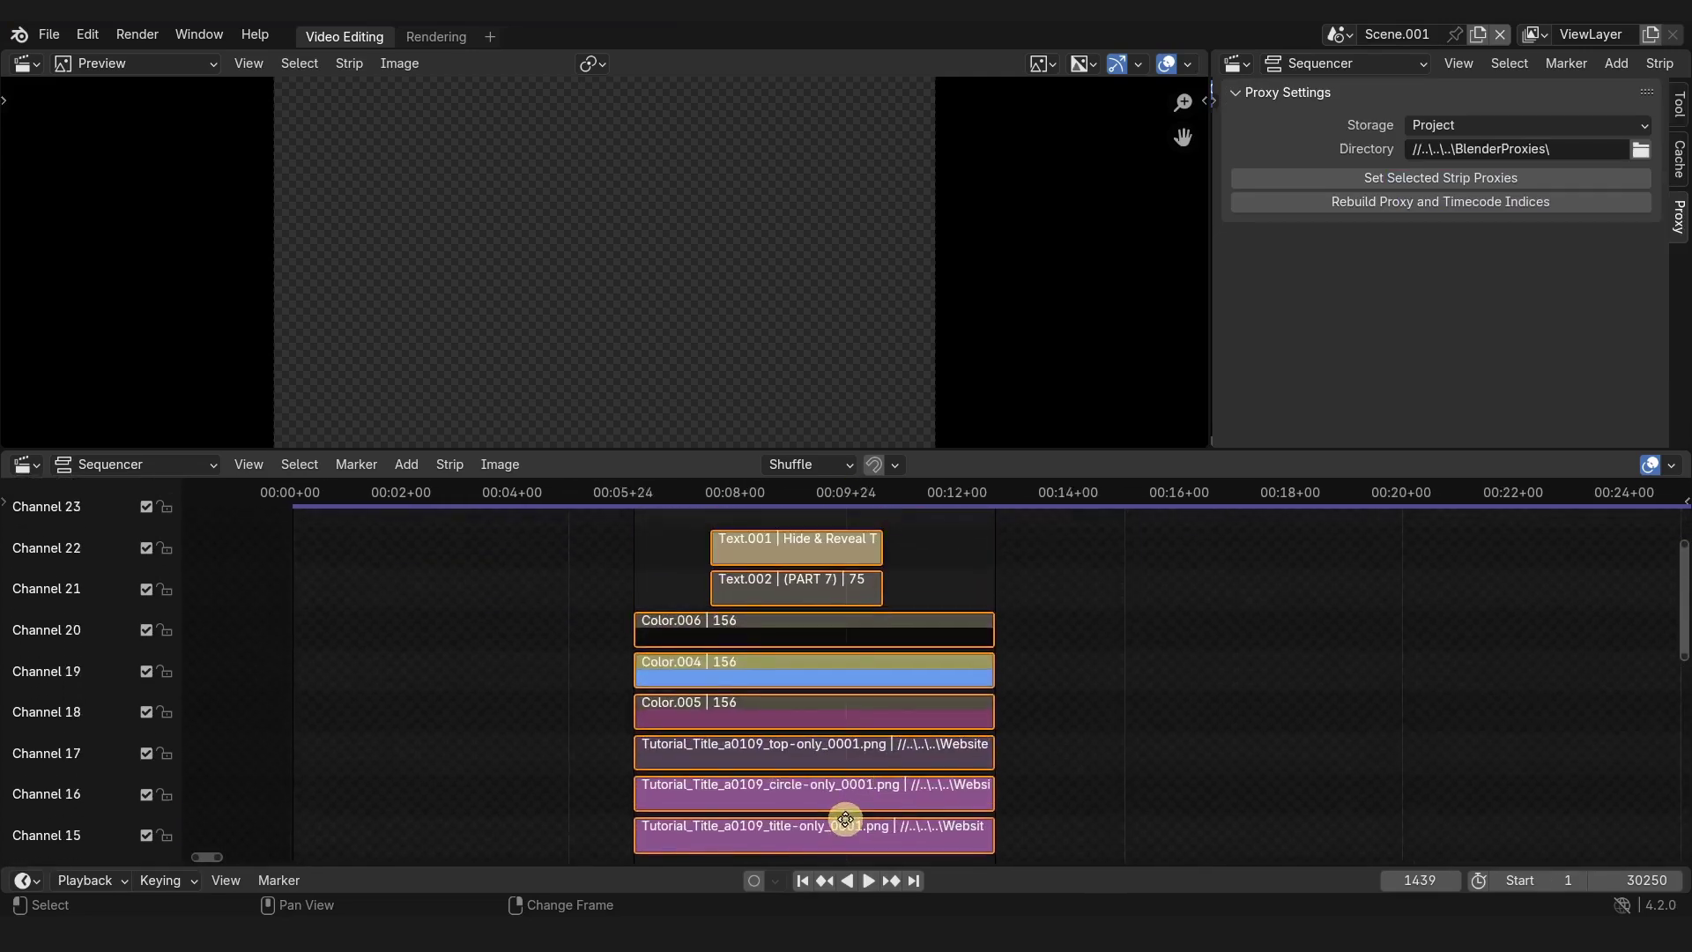
{"action": "scroll", "coordinate": [872, 767], "scroll_direction": "down", "scroll_amount": 3}
{"action": "scroll", "coordinate": [872, 652], "scroll_direction": "up", "scroll_amount": 4}
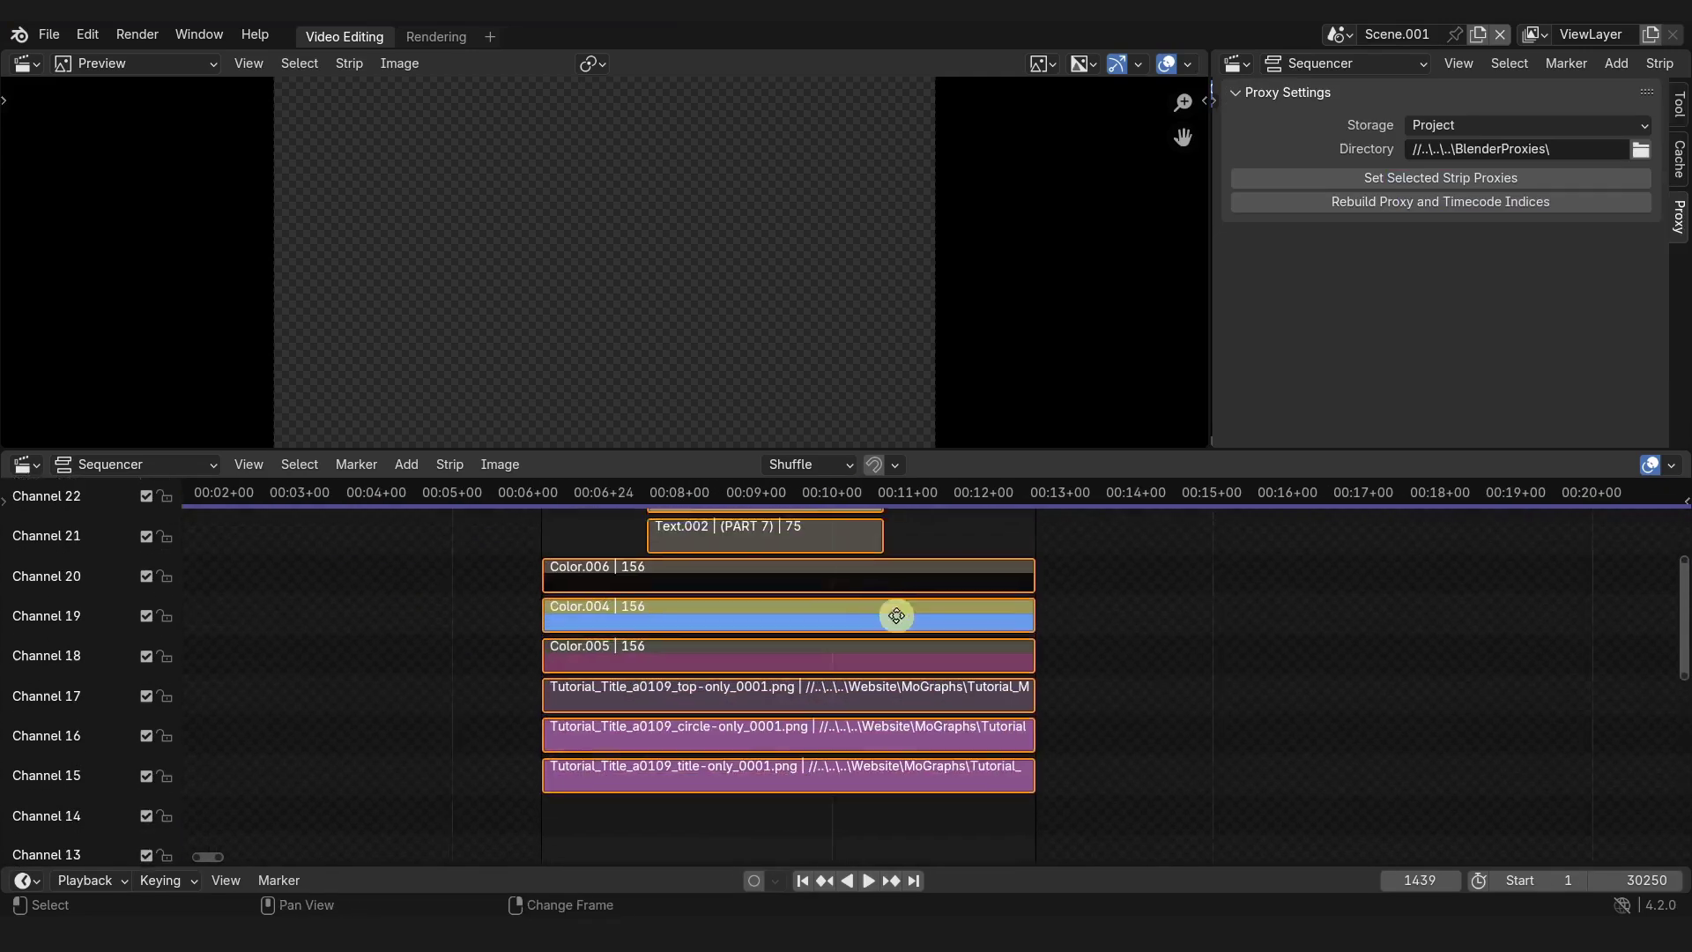
{"action": "scroll", "coordinate": [889, 585], "scroll_direction": "up", "scroll_amount": 4, "text": "shift"}
{"action": "left_click", "coordinate": [739, 528]}
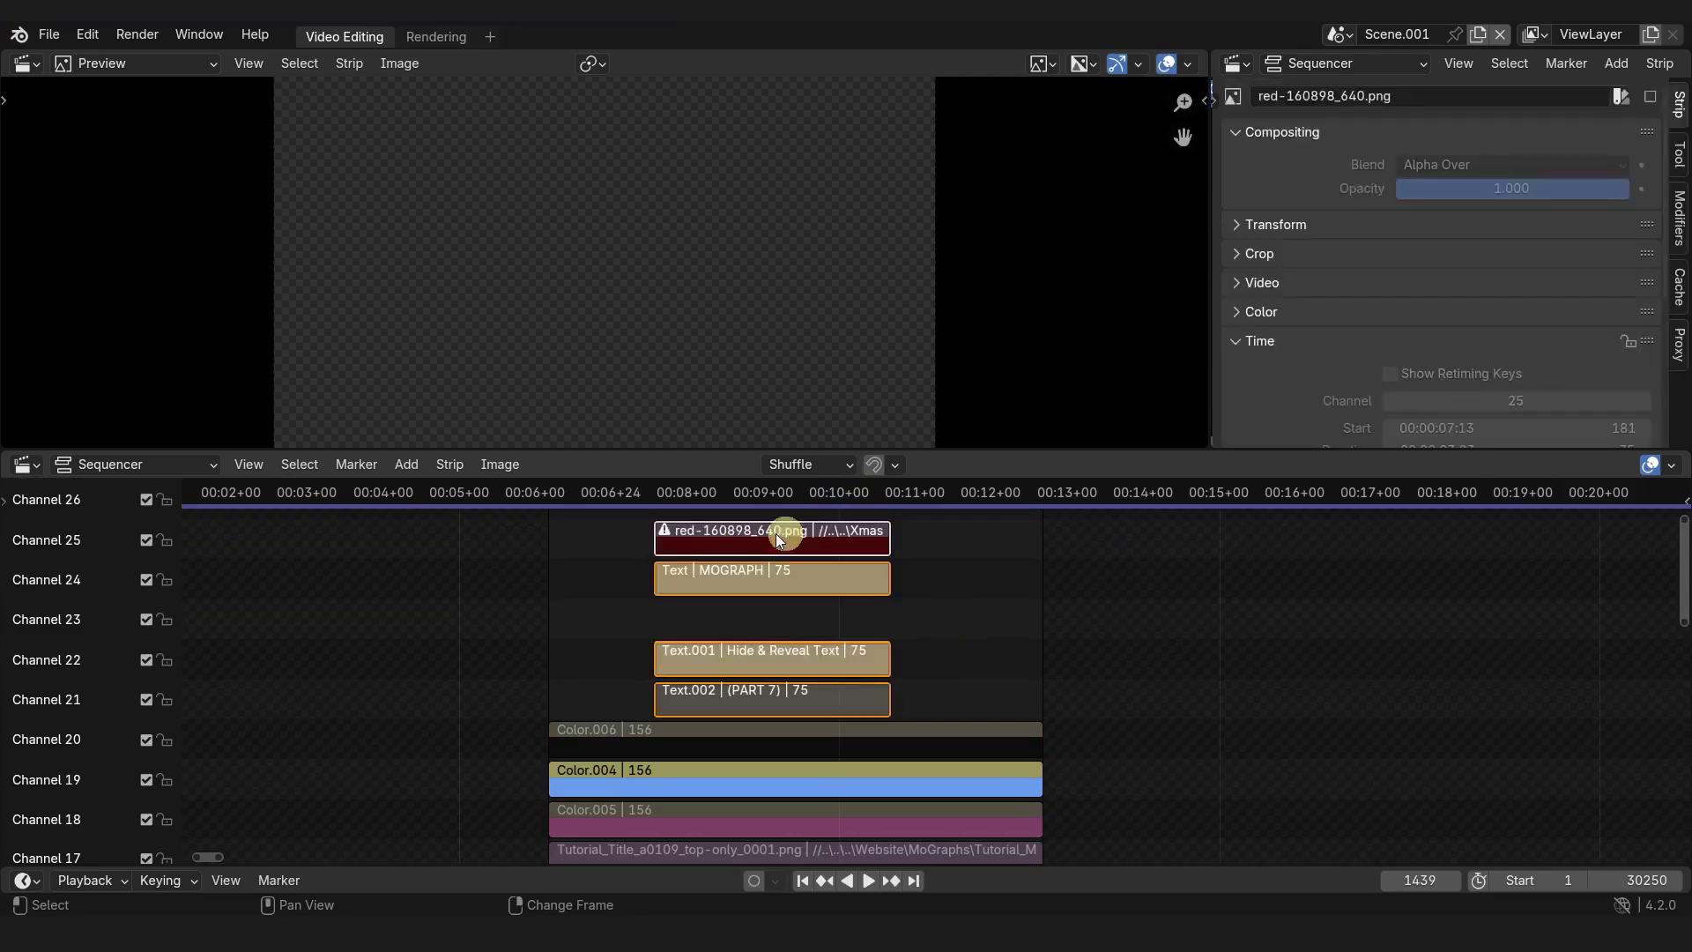
{"action": "right_click_drag", "start_coordinate": [728, 532], "coordinate": [727, 543]}
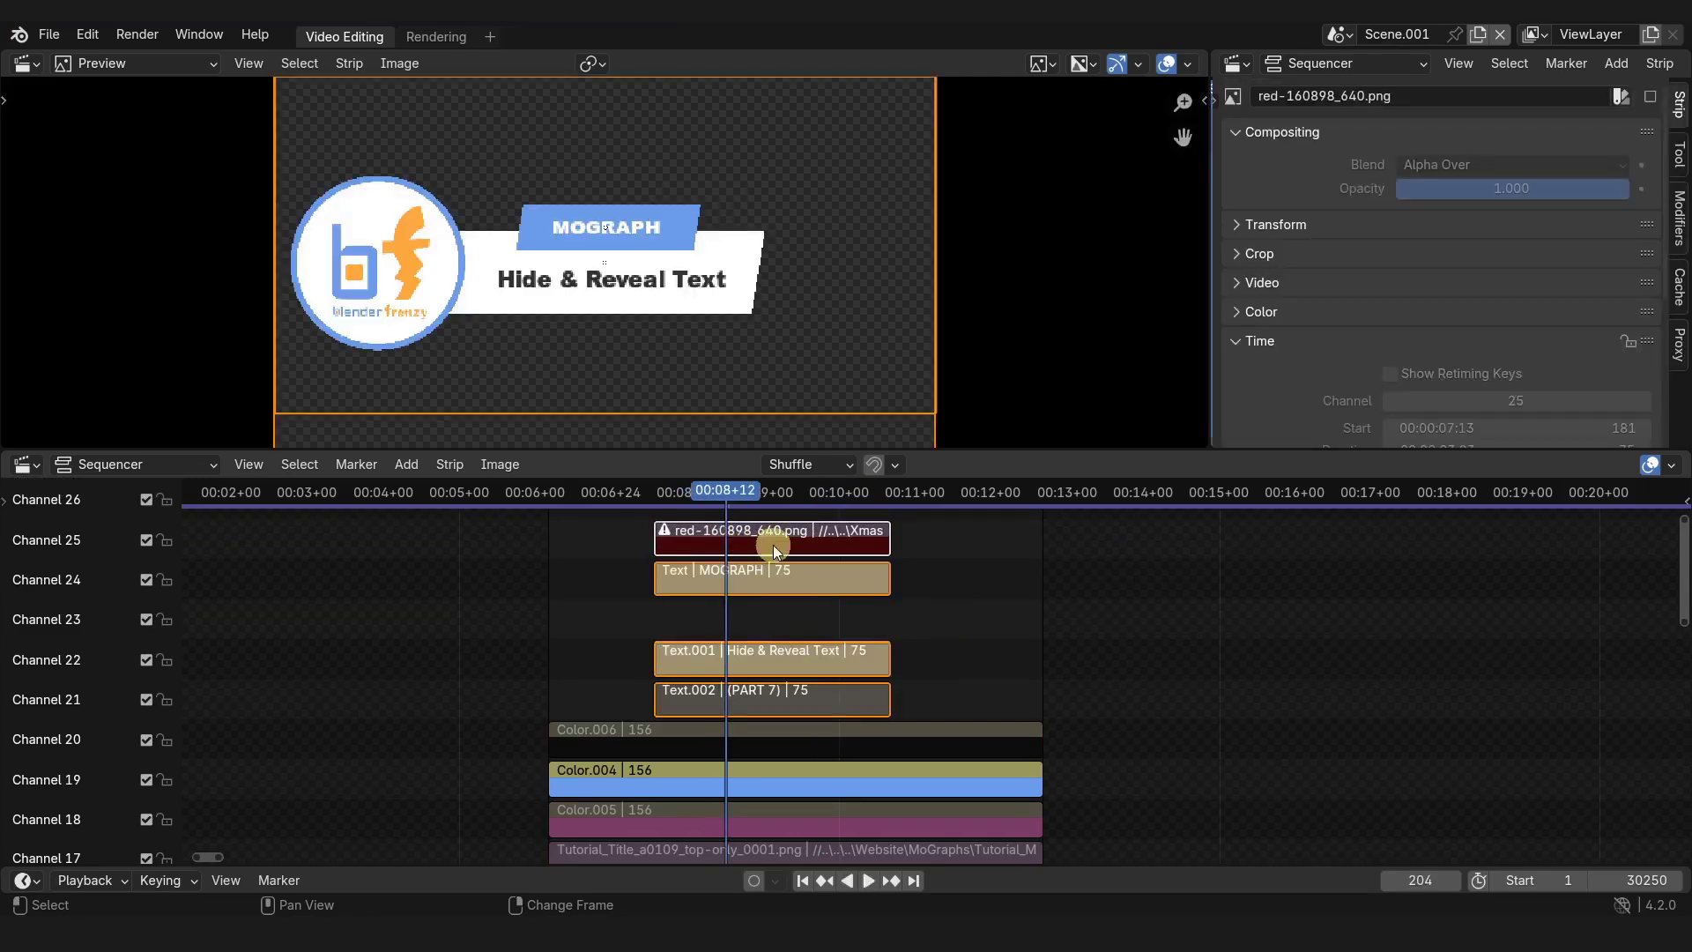
{"action": "left_click", "coordinate": [742, 541]}
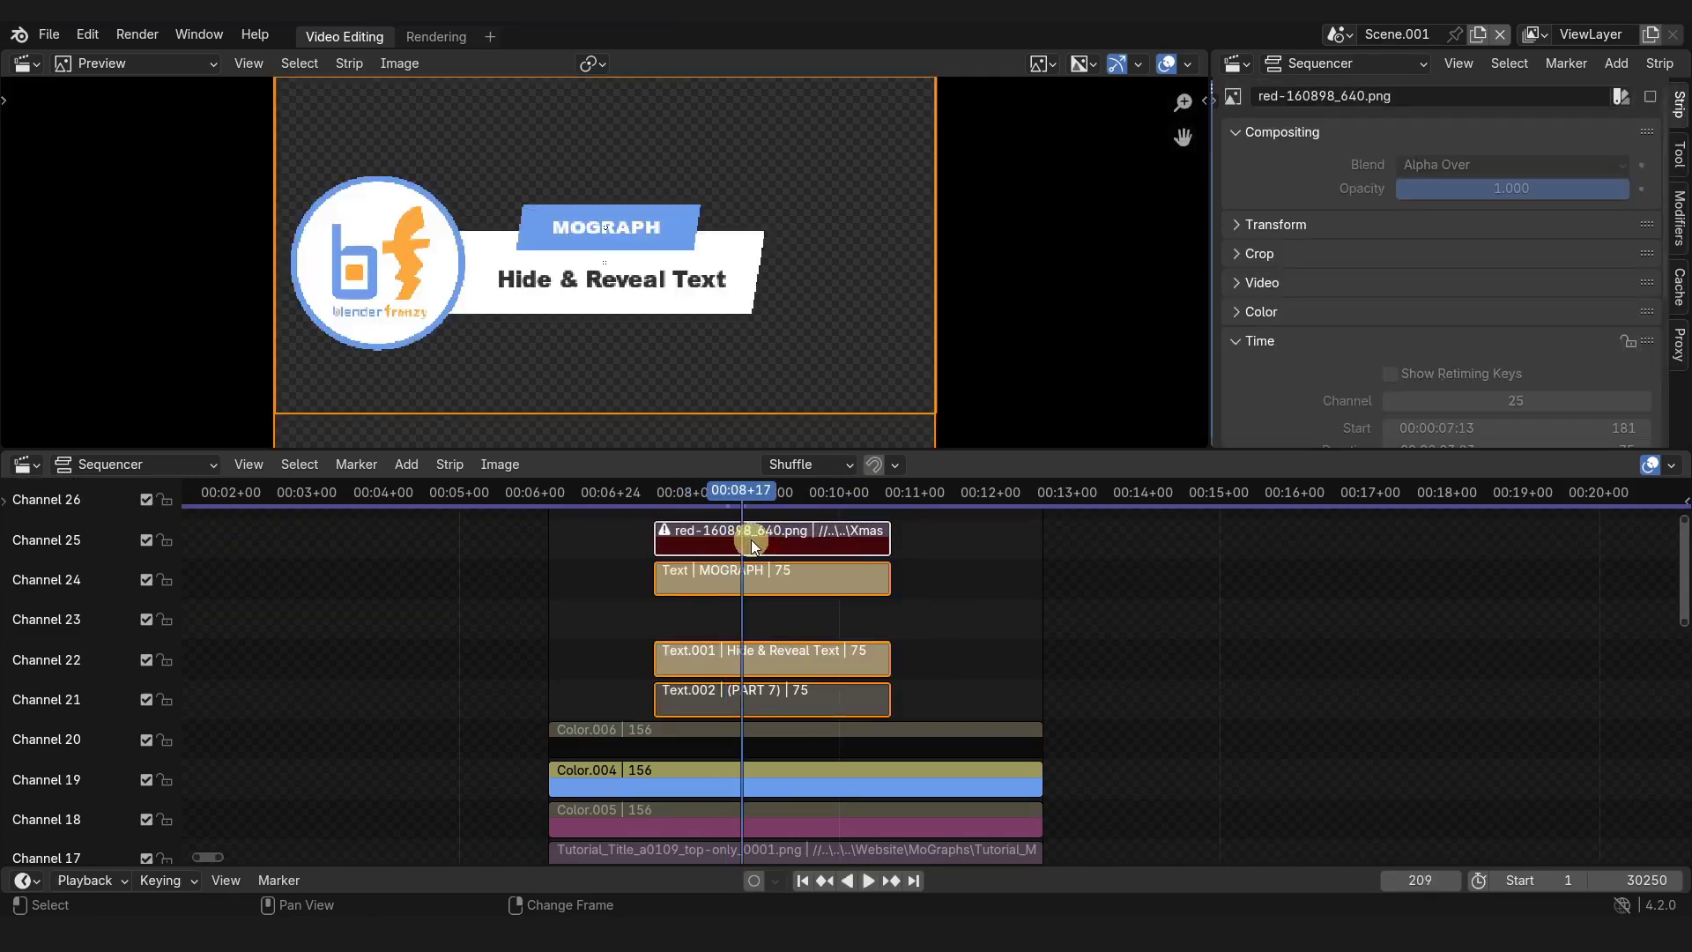
{"action": "scroll", "coordinate": [751, 539], "scroll_direction": "up", "scroll_amount": 3}
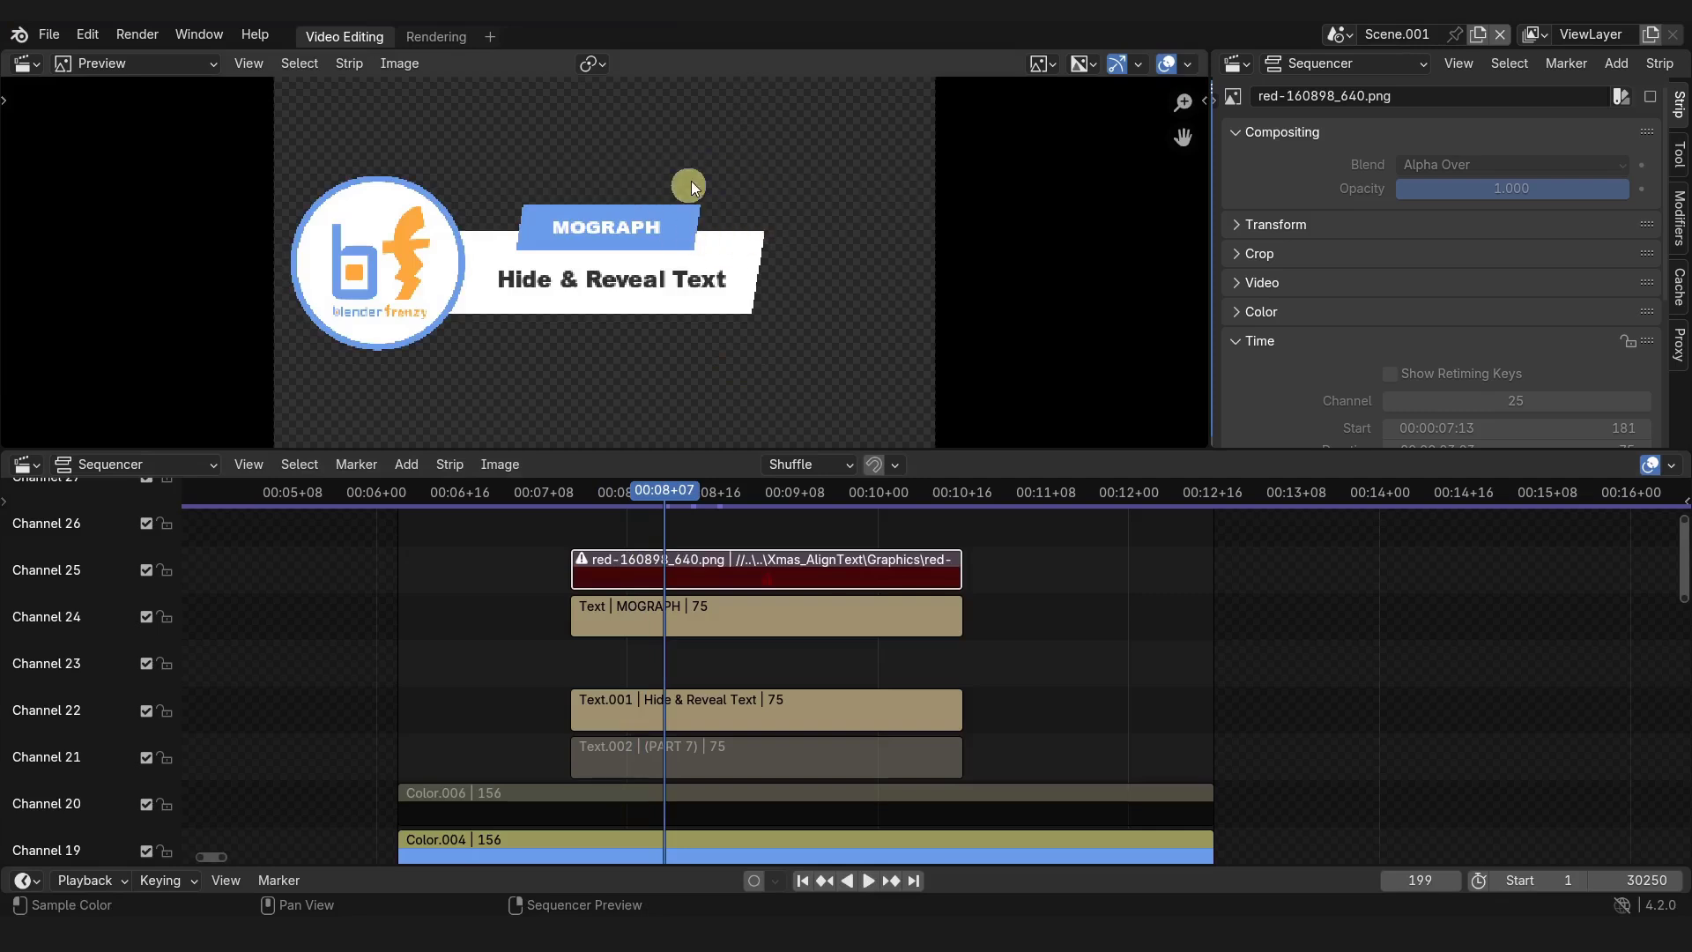
{"action": "key", "text": "Tab"}
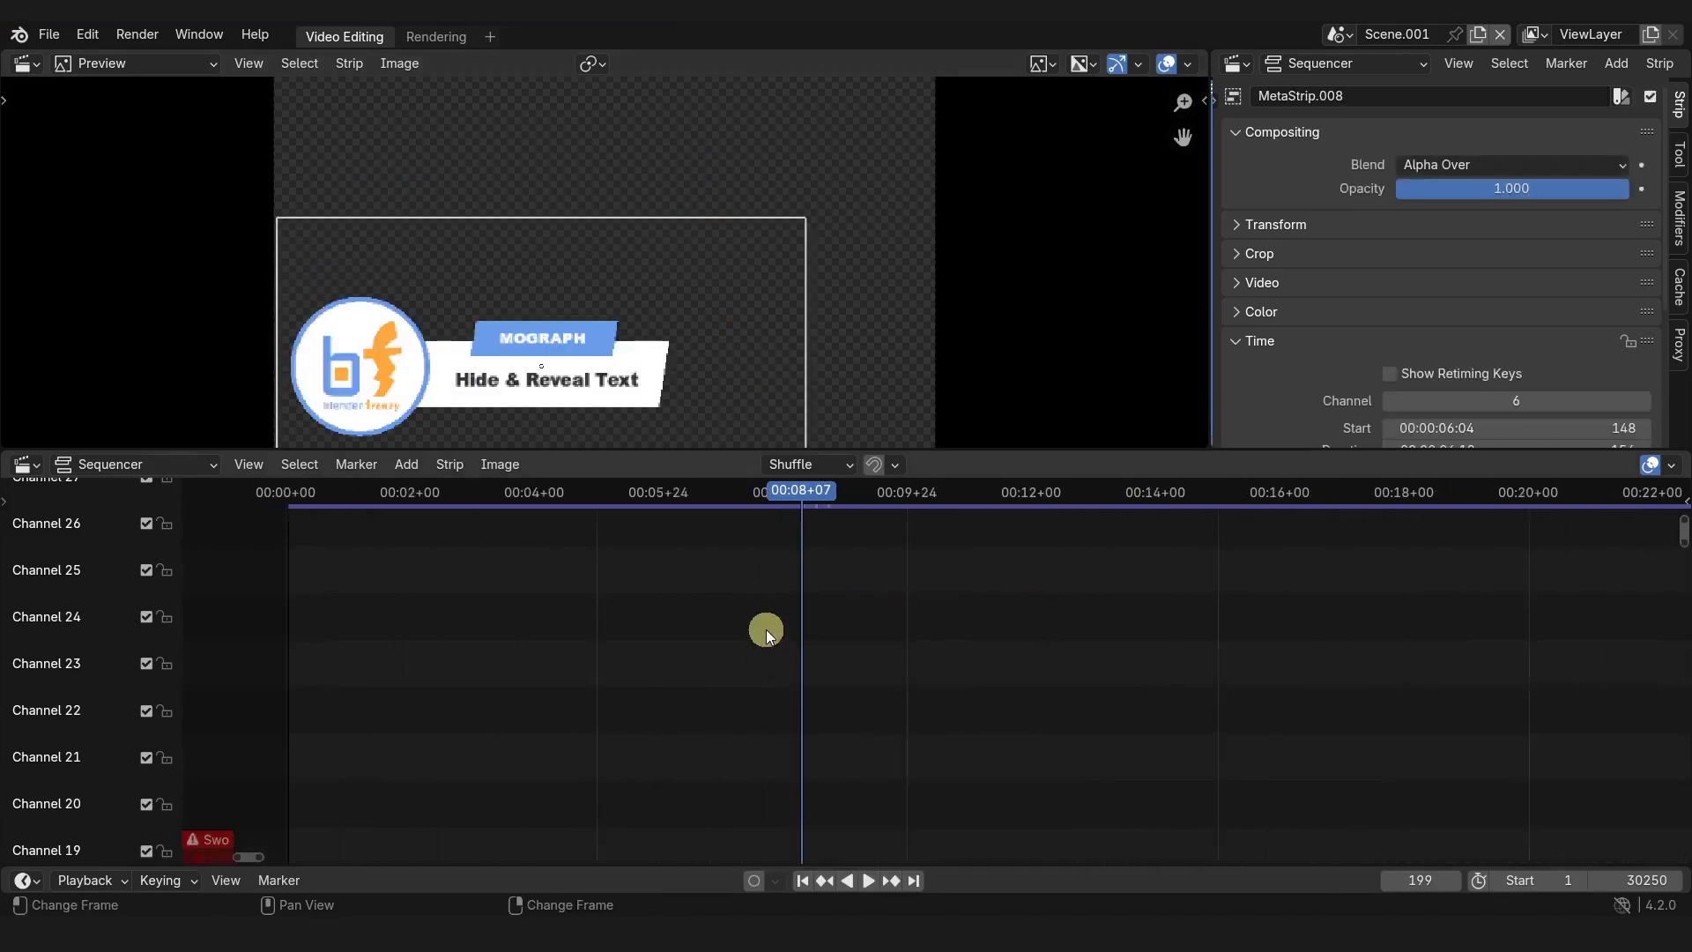
Step: Select the Swoosh.002 sound strip in channel 19 and check the file path in its source settings
{"action": "middle_click_drag", "start_coordinate": [765, 629], "coordinate": [831, 695], "text": "ctrl"}
{"action": "middle_click_drag", "start_coordinate": [1160, 620], "coordinate": [800, 608]}
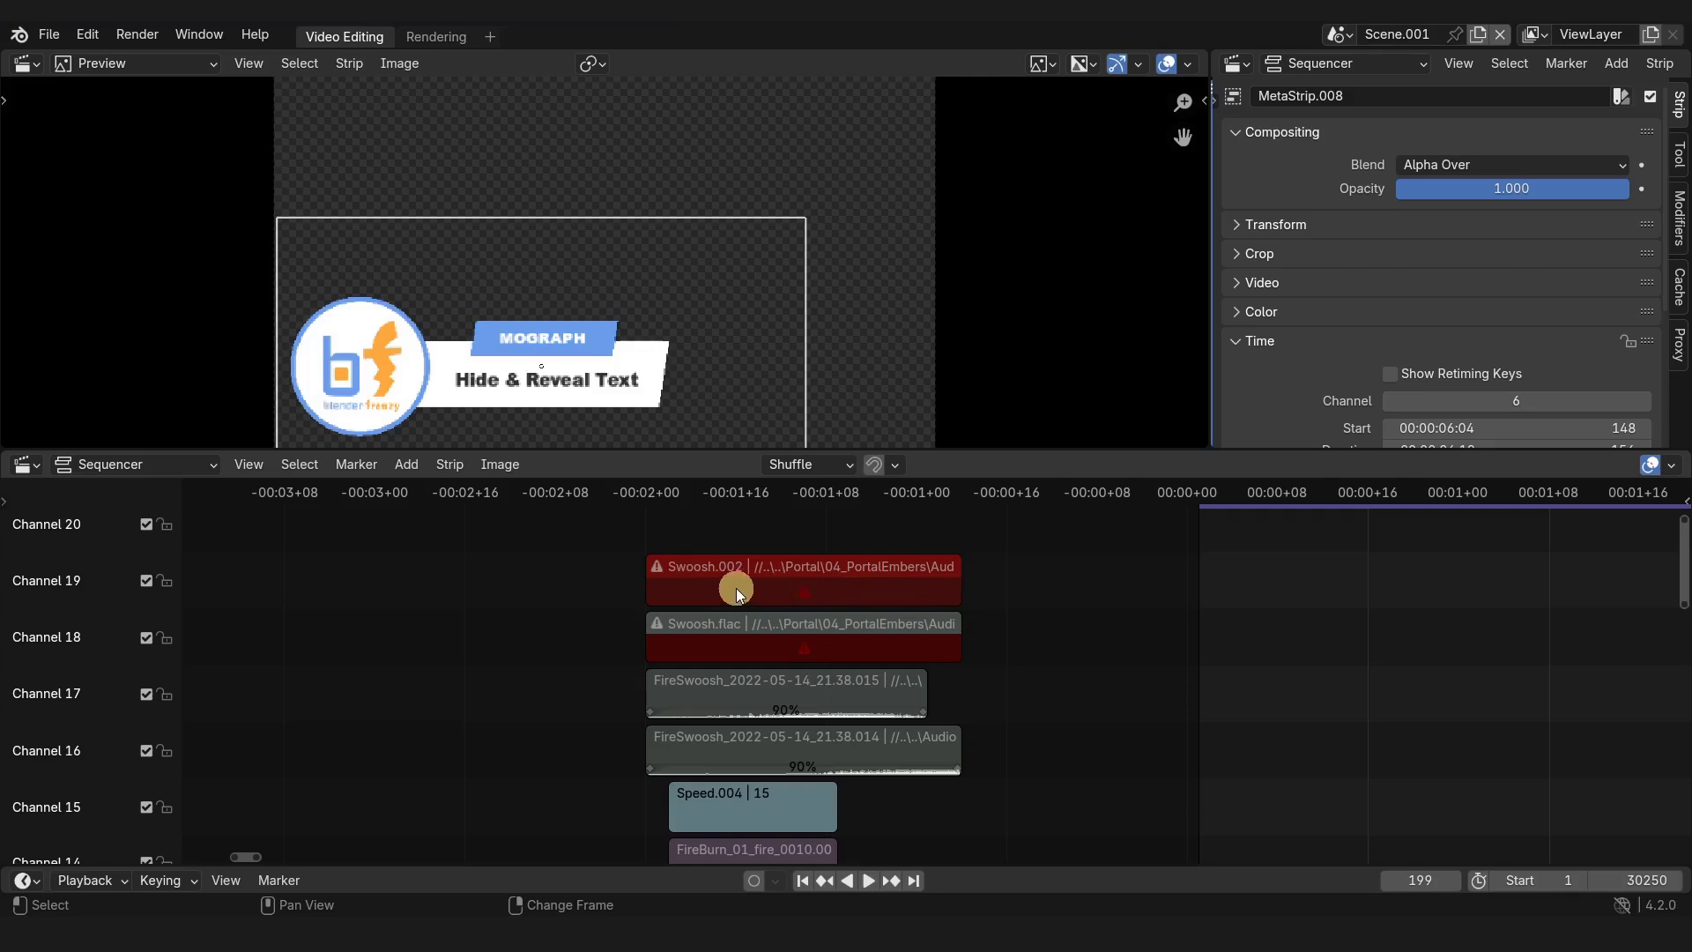
{"action": "left_click", "coordinate": [777, 580]}
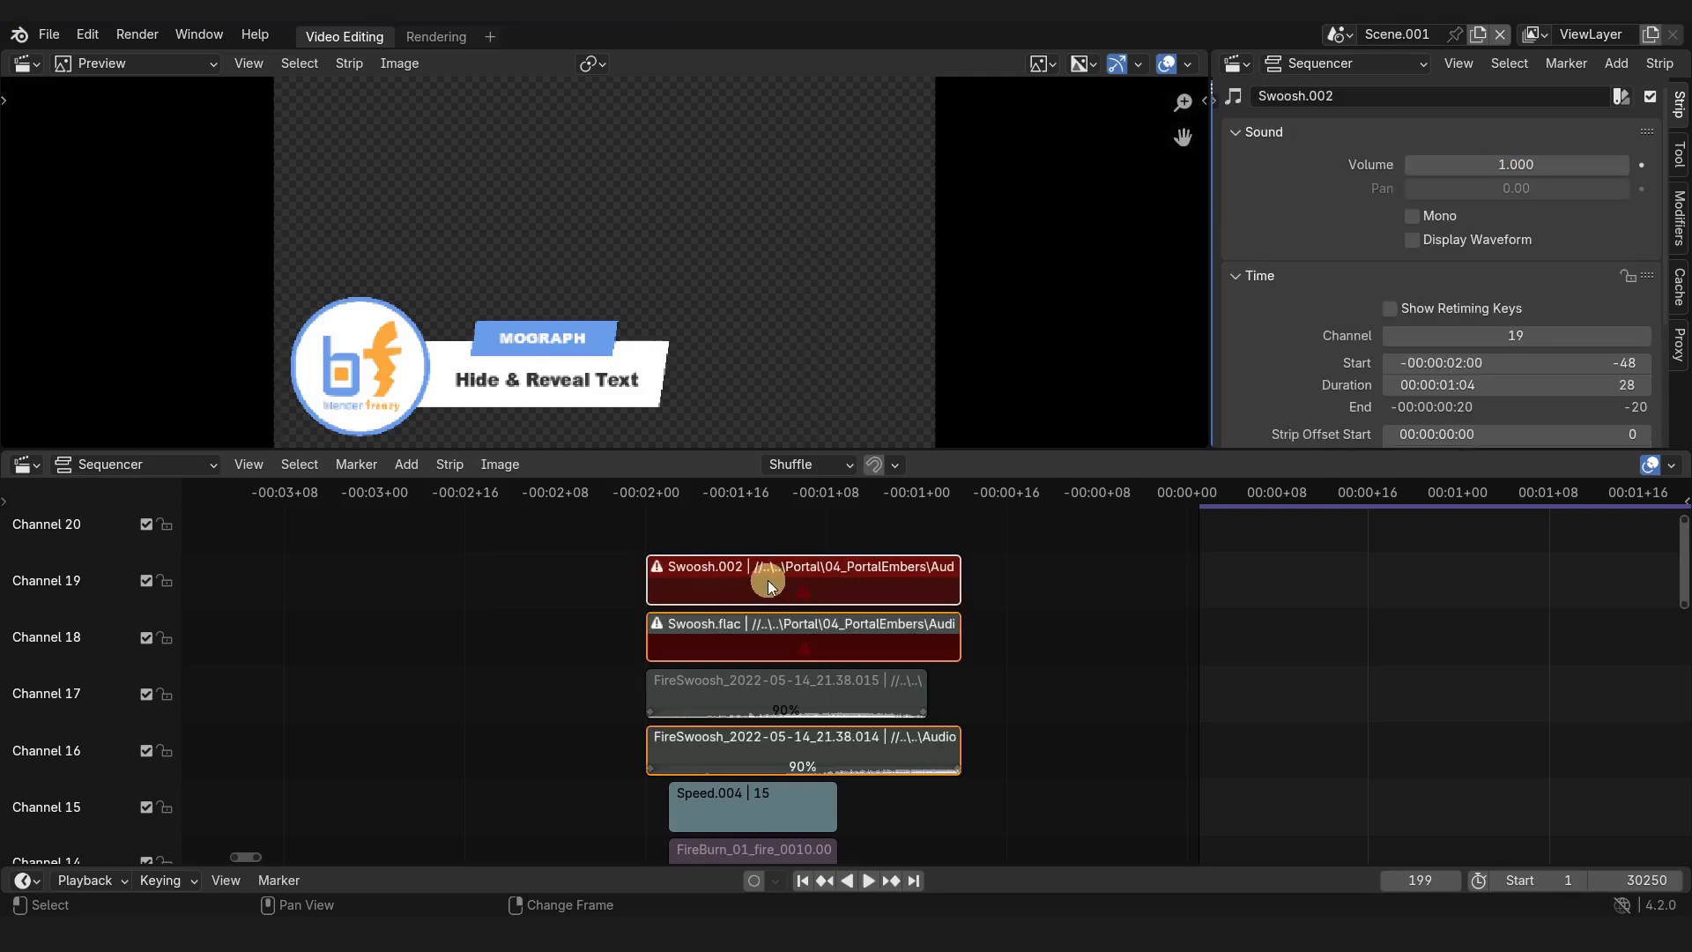
{"action": "left_click", "coordinate": [753, 587]}
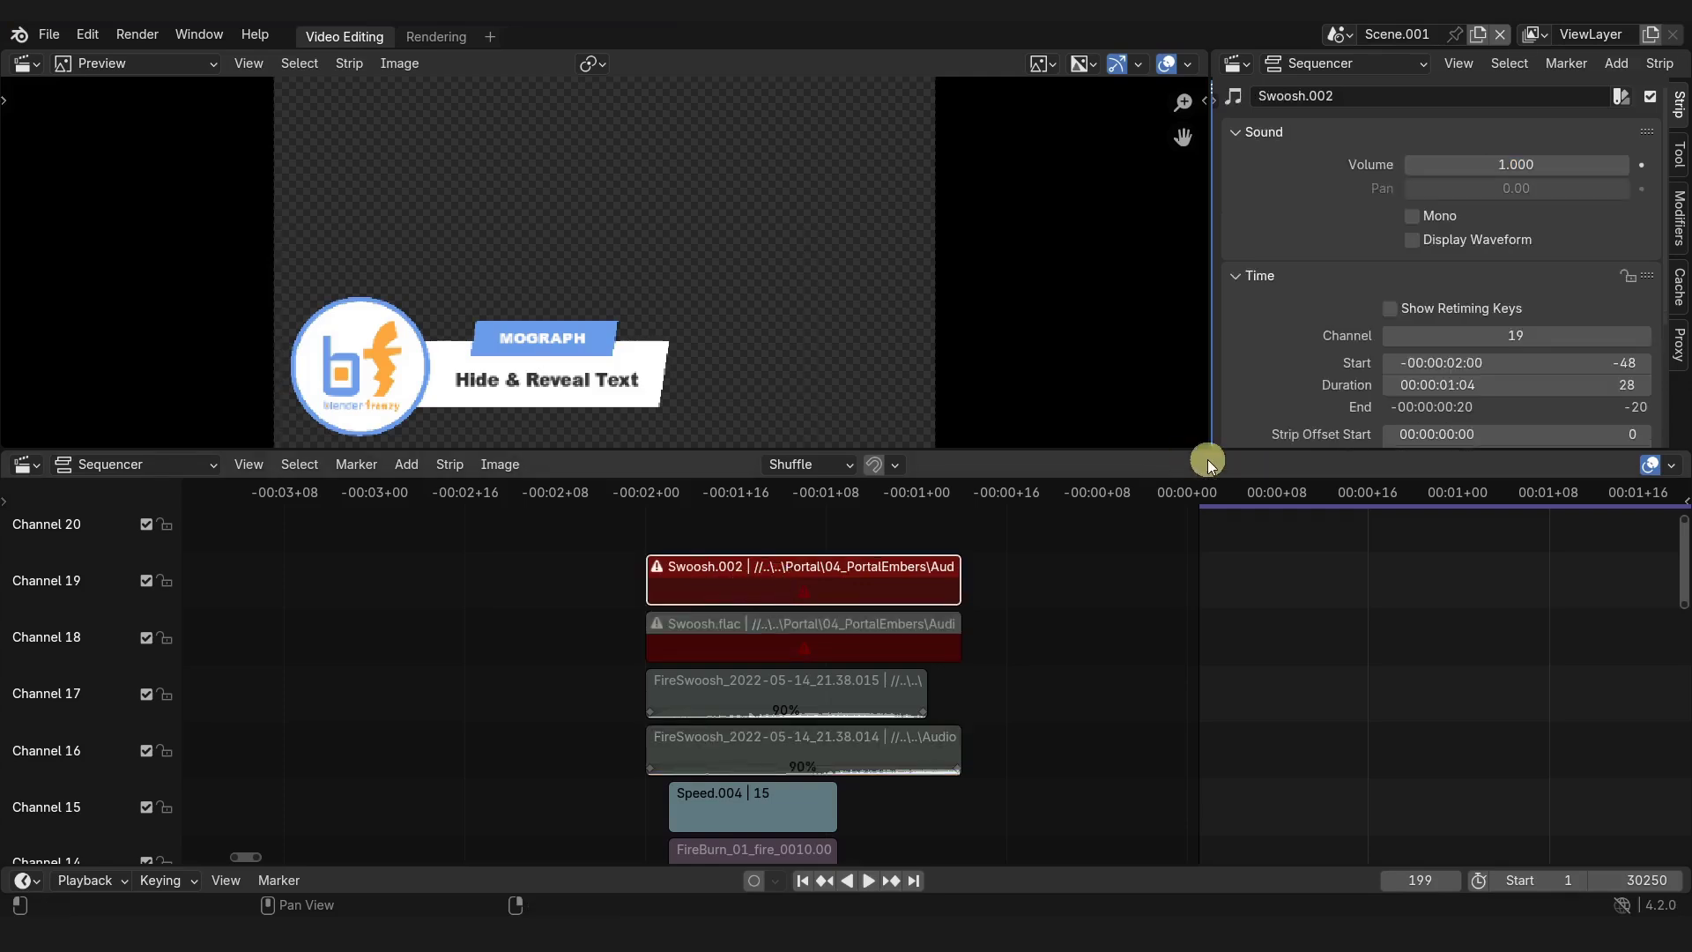
{"action": "scroll", "coordinate": [1373, 363], "scroll_direction": "down", "scroll_amount": 5}
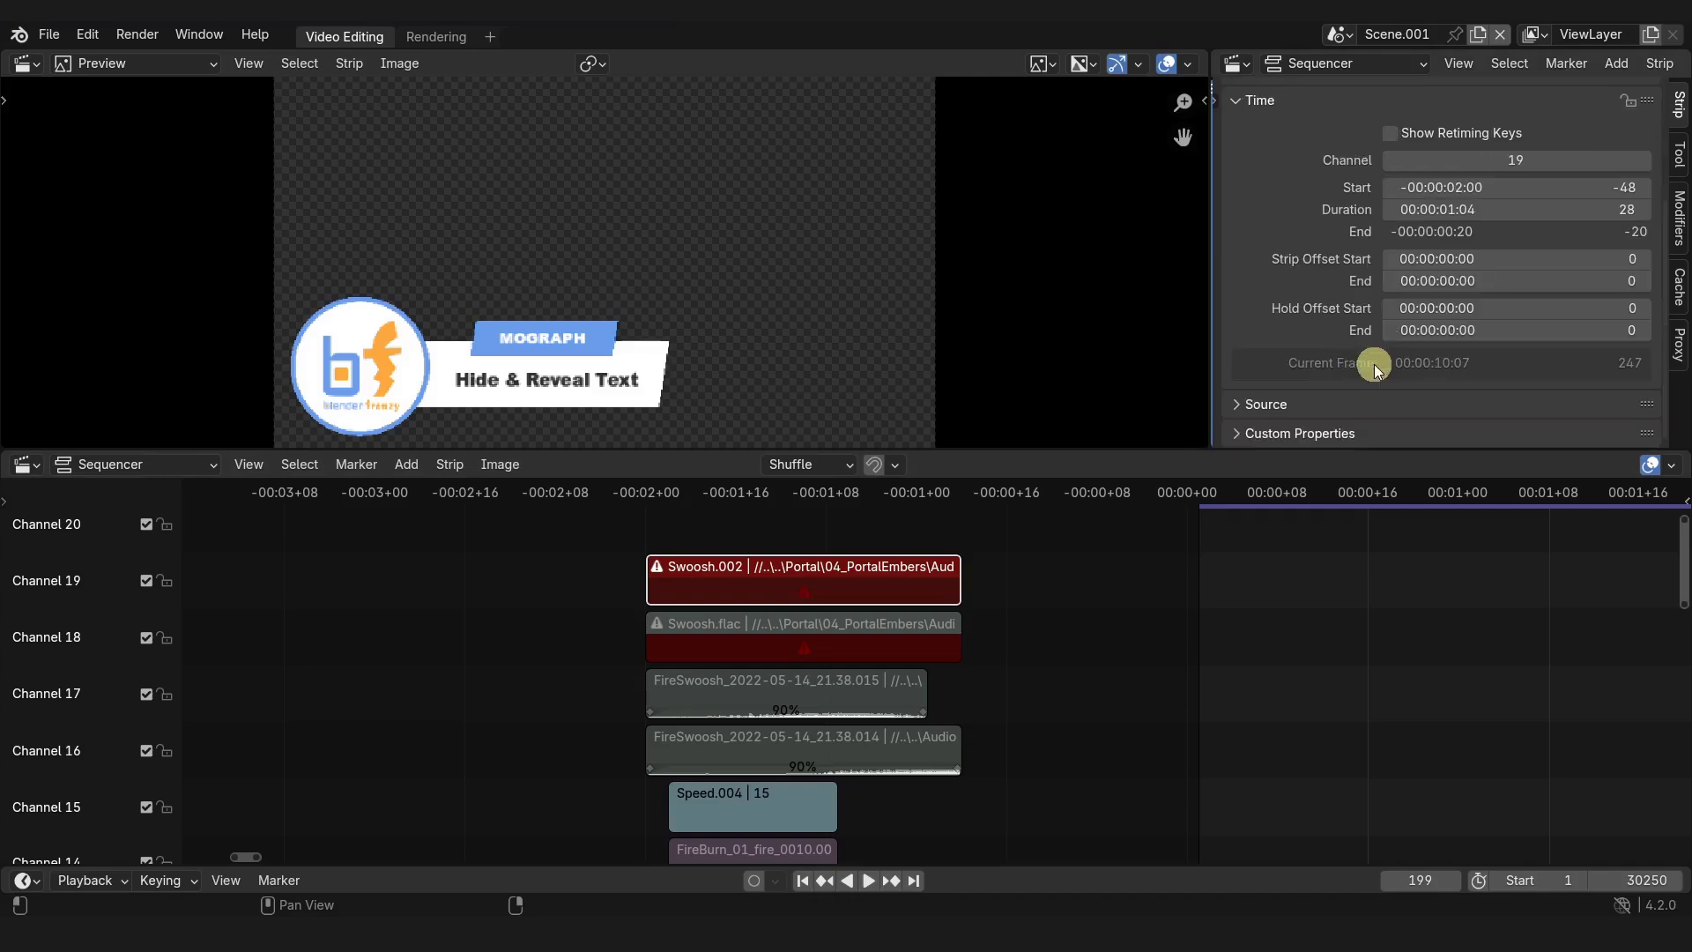
{"action": "left_click", "coordinate": [1269, 405]}
{"action": "scroll", "coordinate": [1377, 398], "scroll_direction": "down", "scroll_amount": 4}
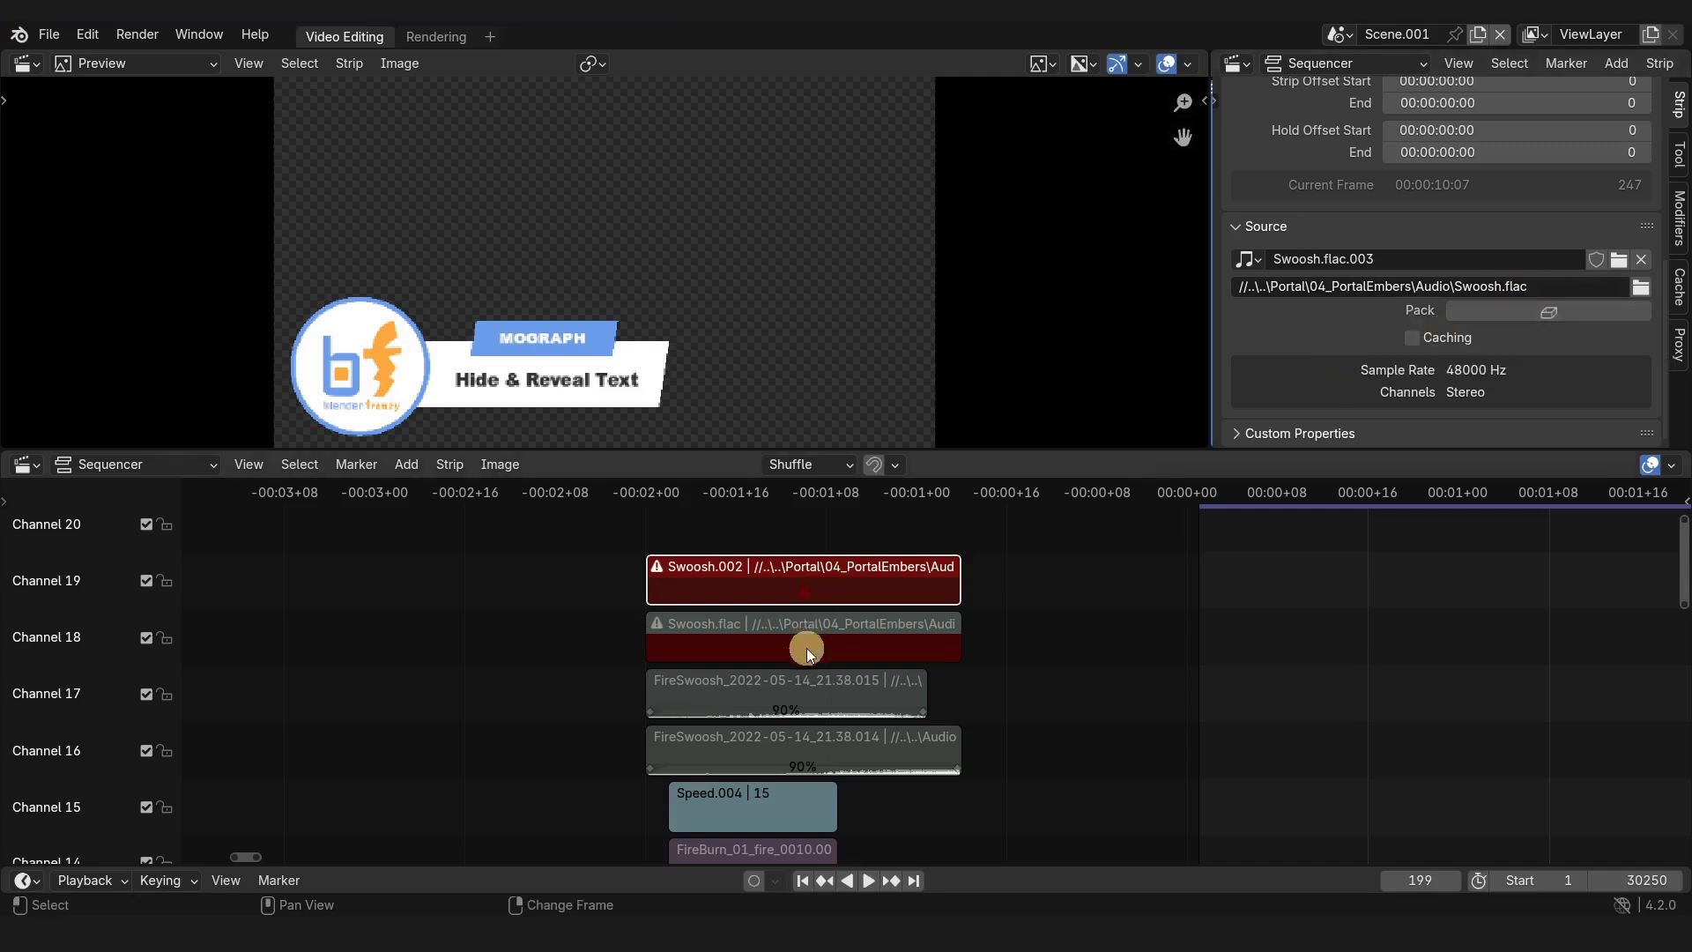
Step: Scrub along the timeline and place the playhead at the fire transition at 00:45+17
{"action": "middle_click_drag", "start_coordinate": [848, 614], "coordinate": [1055, 775], "text": "ctrl"}
{"action": "middle_click_drag", "start_coordinate": [1148, 702], "coordinate": [950, 679], "text": "ctrl"}
{"action": "middle_click_drag", "start_coordinate": [813, 647], "coordinate": [838, 623], "text": "ctrl"}
{"action": "right_click_drag", "start_coordinate": [767, 631], "coordinate": [865, 653]}
{"action": "middle_click_drag", "start_coordinate": [865, 652], "coordinate": [805, 642], "text": "ctrl"}
{"action": "mouse_move", "coordinate": [1086, 659]}
{"action": "right_mouse_down"}
{"action": "mouse_move", "coordinate": [1113, 664]}
{"action": "mouse_move", "coordinate": [1065, 664]}
{"action": "mouse_move", "coordinate": [1081, 666]}
{"action": "right_mouse_up"}
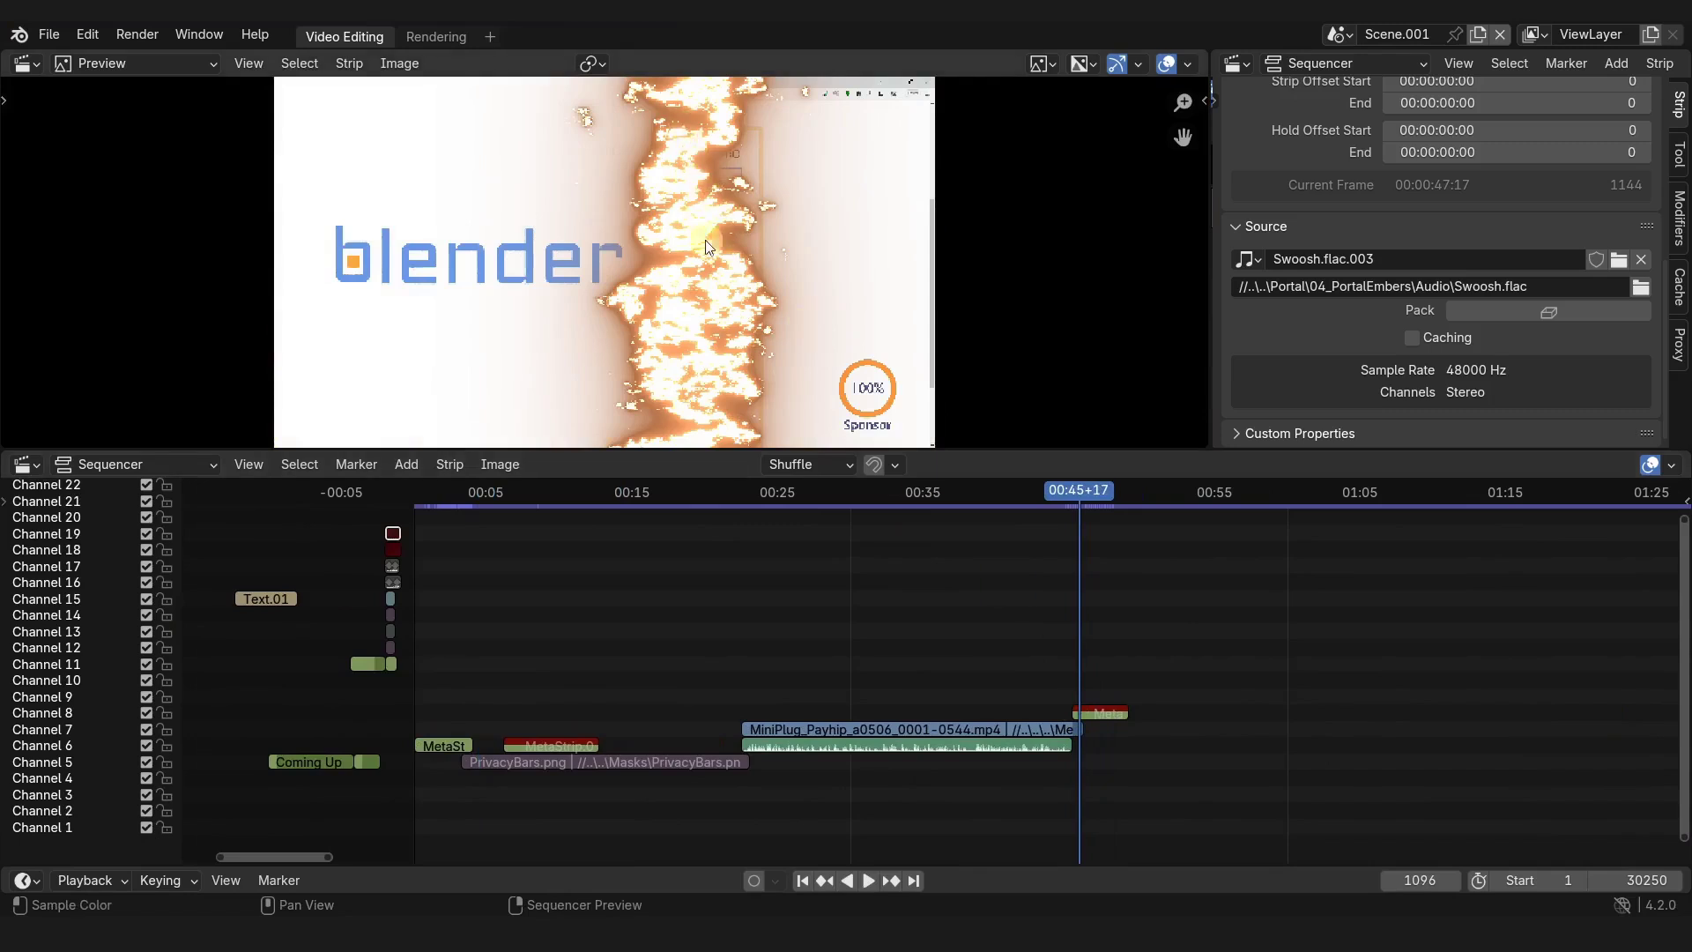
Step: Enter MetaStrip.010 in channel 8, examine the strip with missing media inside it, and return to the main timeline
{"action": "middle_click_drag", "start_coordinate": [1080, 663], "coordinate": [1055, 783], "text": "ctrl"}
{"action": "left_click", "coordinate": [935, 636]}
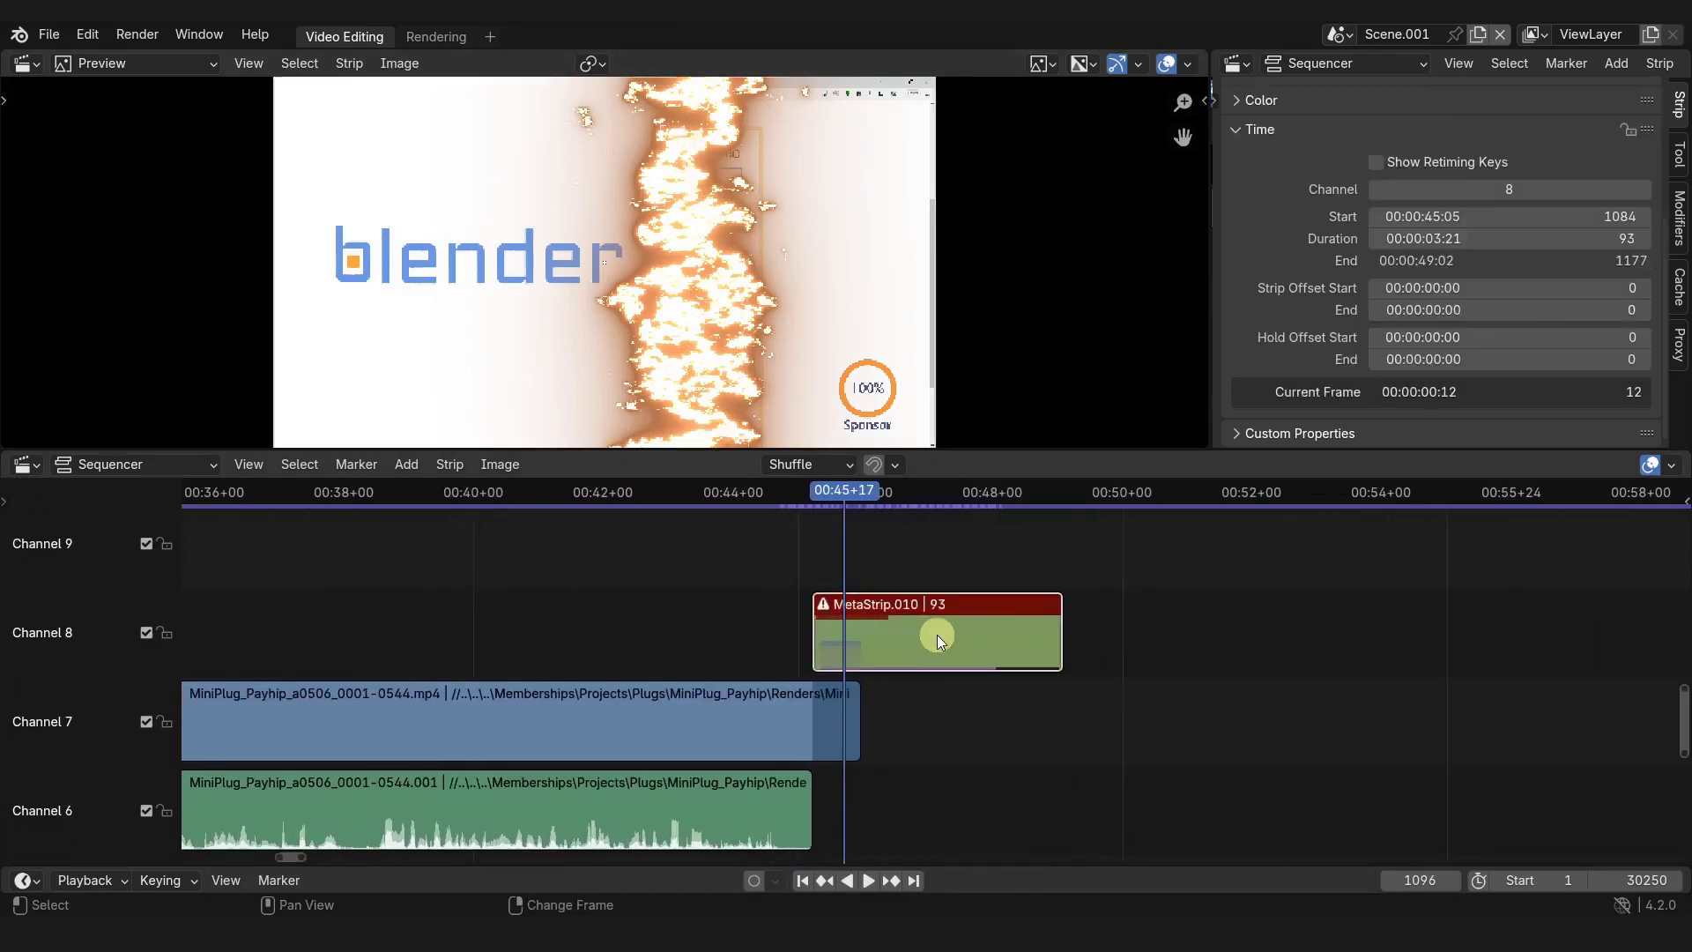
{"action": "key", "text": "Tab"}
{"action": "key", "text": "Home"}
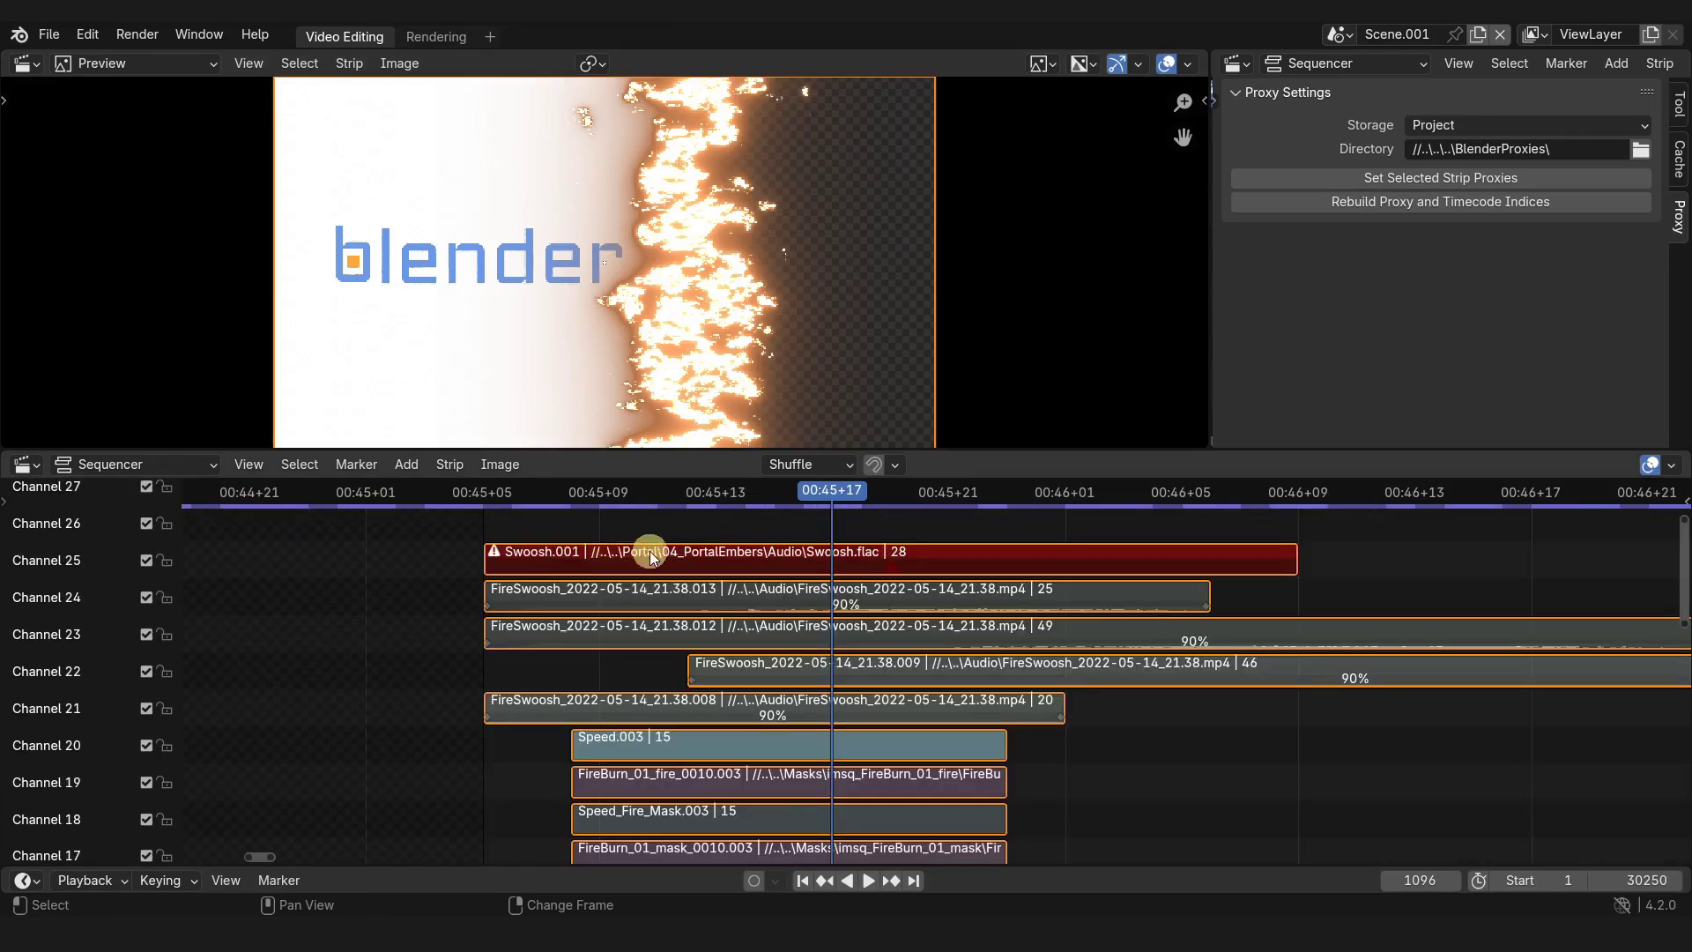
{"action": "key", "text": "Tab"}
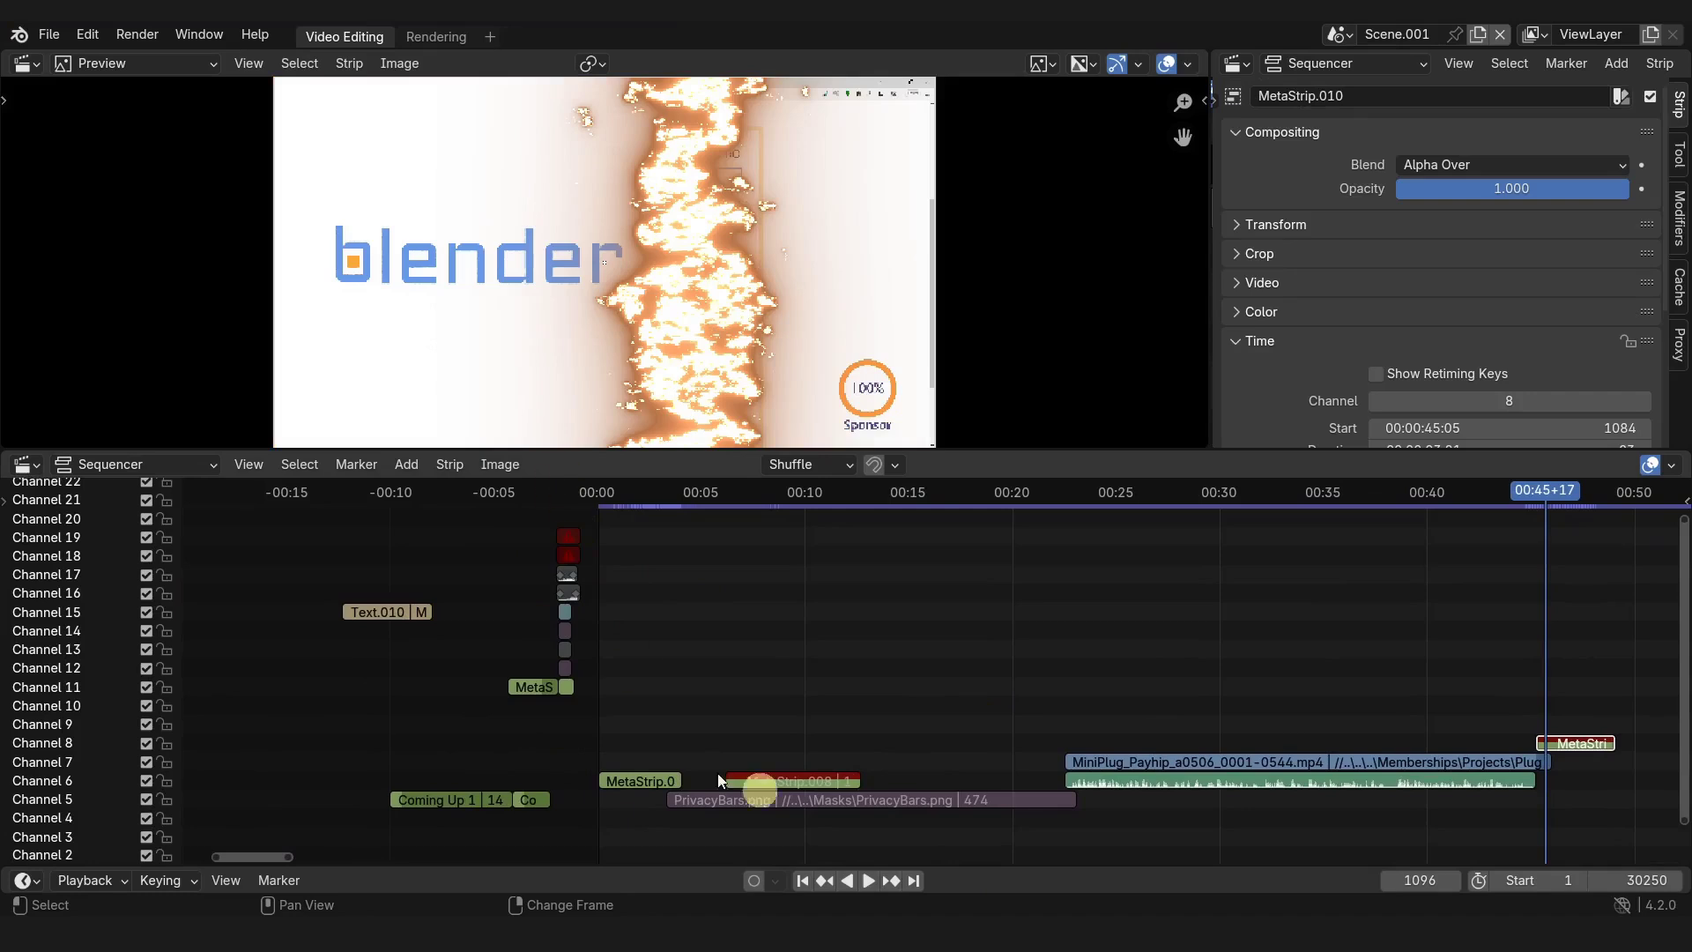
{"action": "middle_click_drag", "start_coordinate": [1166, 758], "coordinate": [1146, 716]}
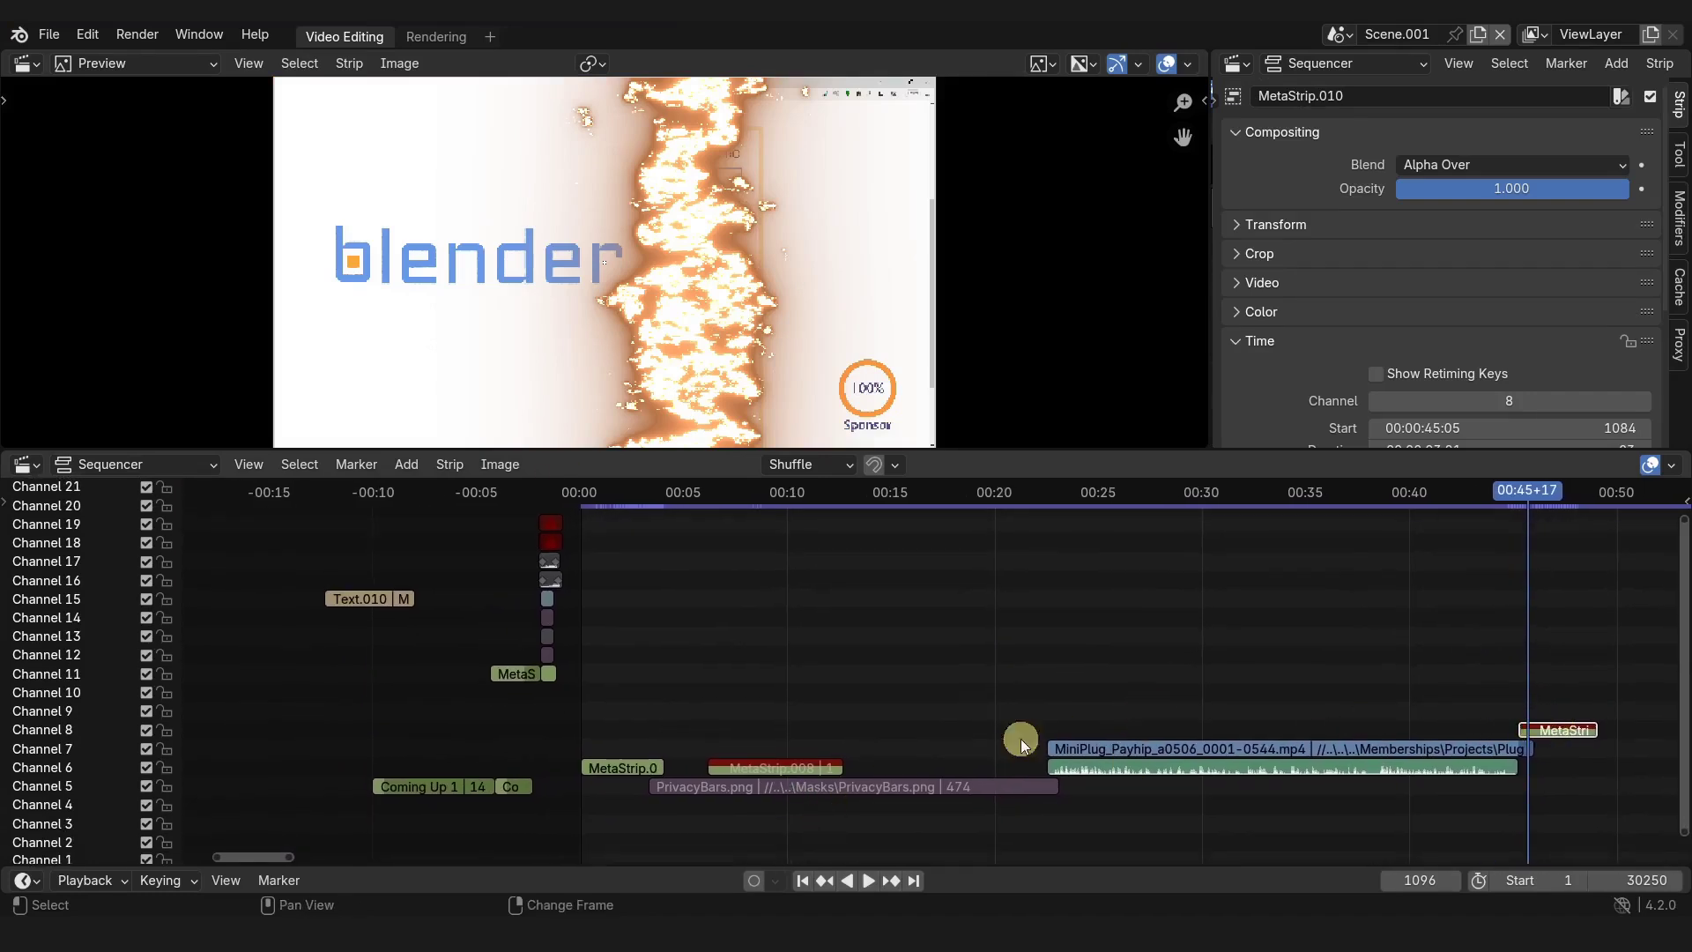
{"action": "middle_click_drag", "start_coordinate": [864, 728], "coordinate": [896, 673], "text": "ctrl"}
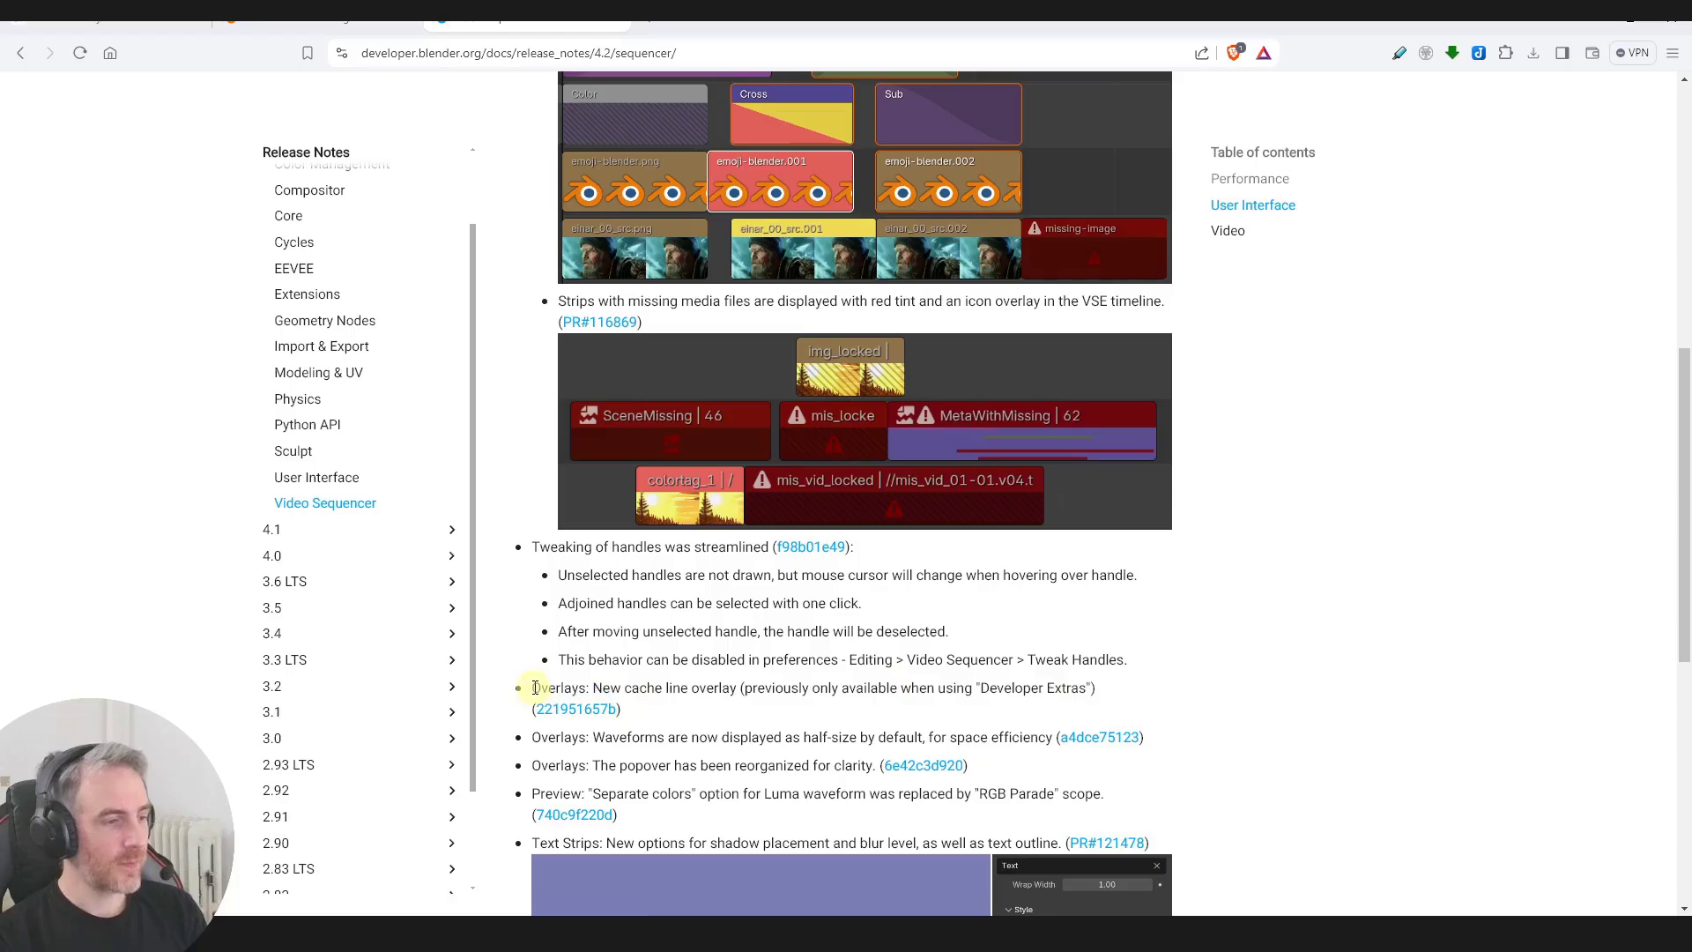
Step: In the browser's release notes, highlight the new cache line overlay entry and open its linked commit 221951657b
{"action": "left_click_drag", "start_coordinate": [532, 690], "coordinate": [1093, 692]}
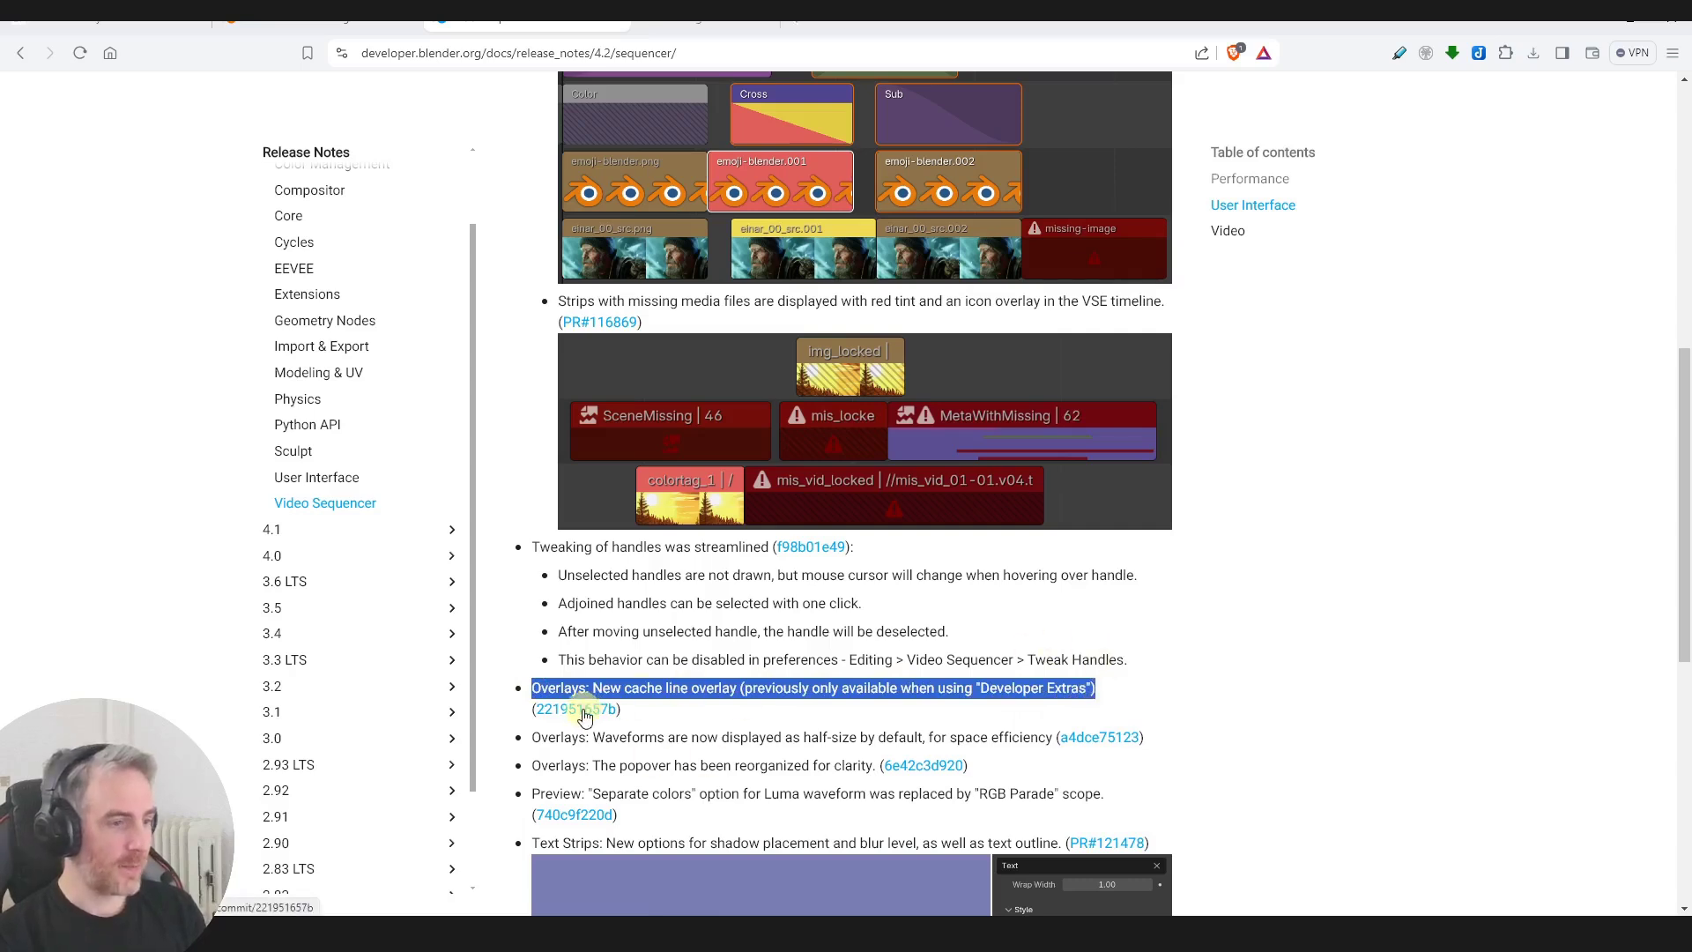
{"action": "left_click", "coordinate": [714, 29]}
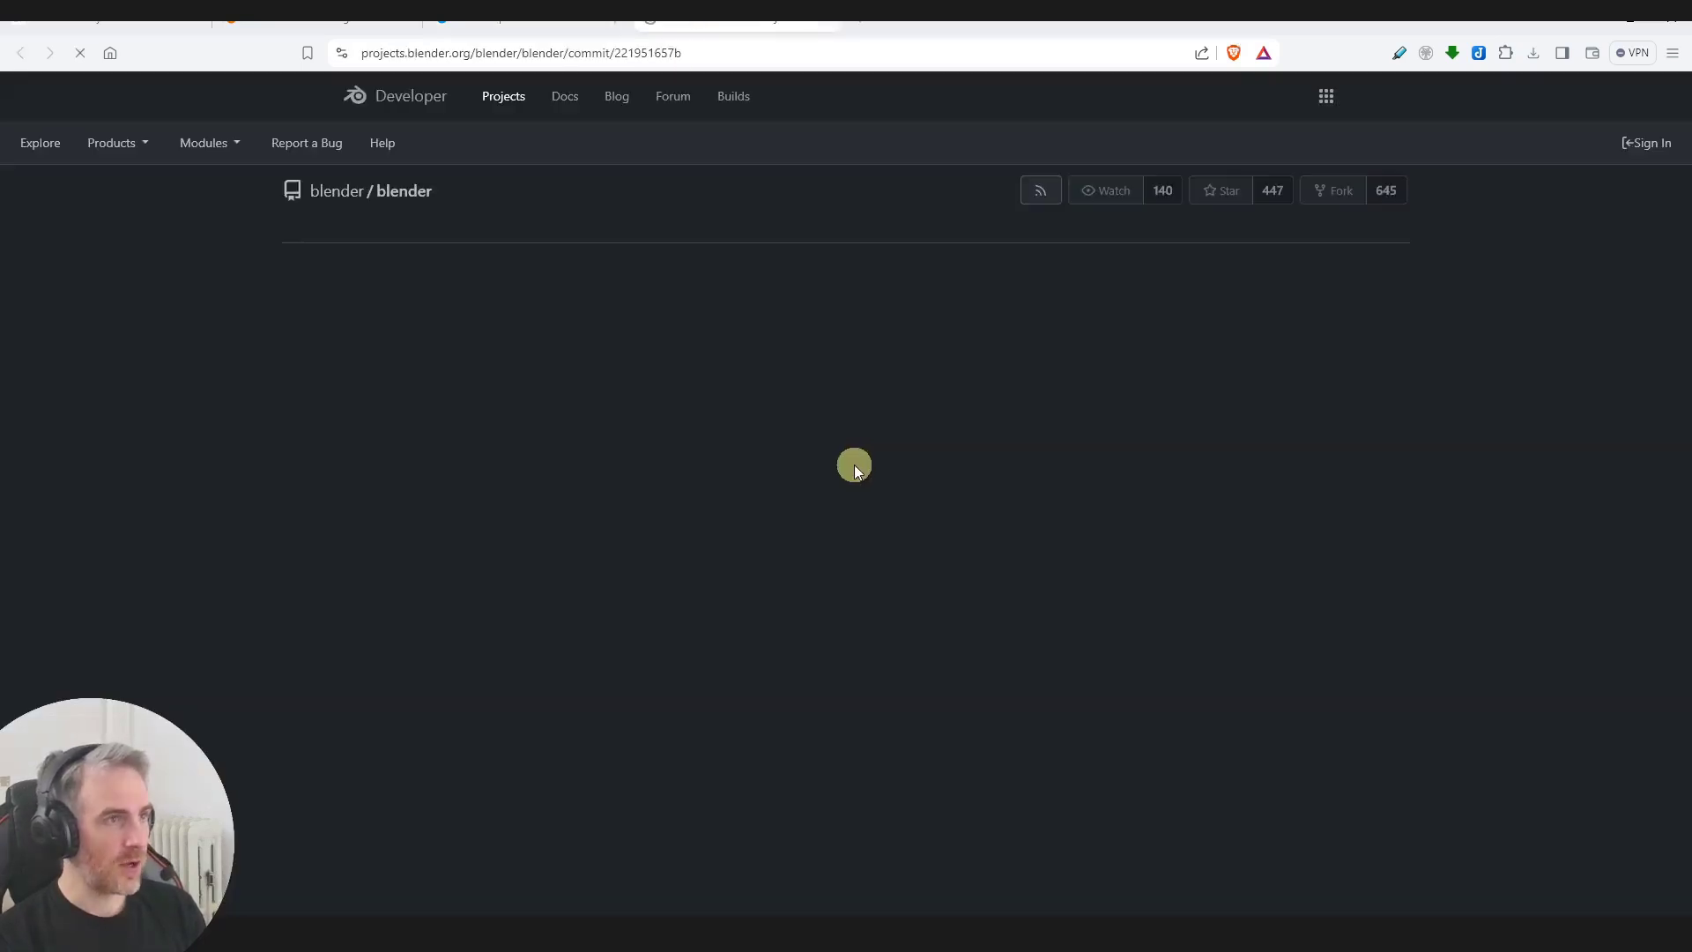
Step: Examine the code changes in commit 221951657b, including the new cache display settings and sequencer timeline drawing
{"action": "scroll", "coordinate": [494, 655], "scroll_direction": "down", "scroll_amount": 20}
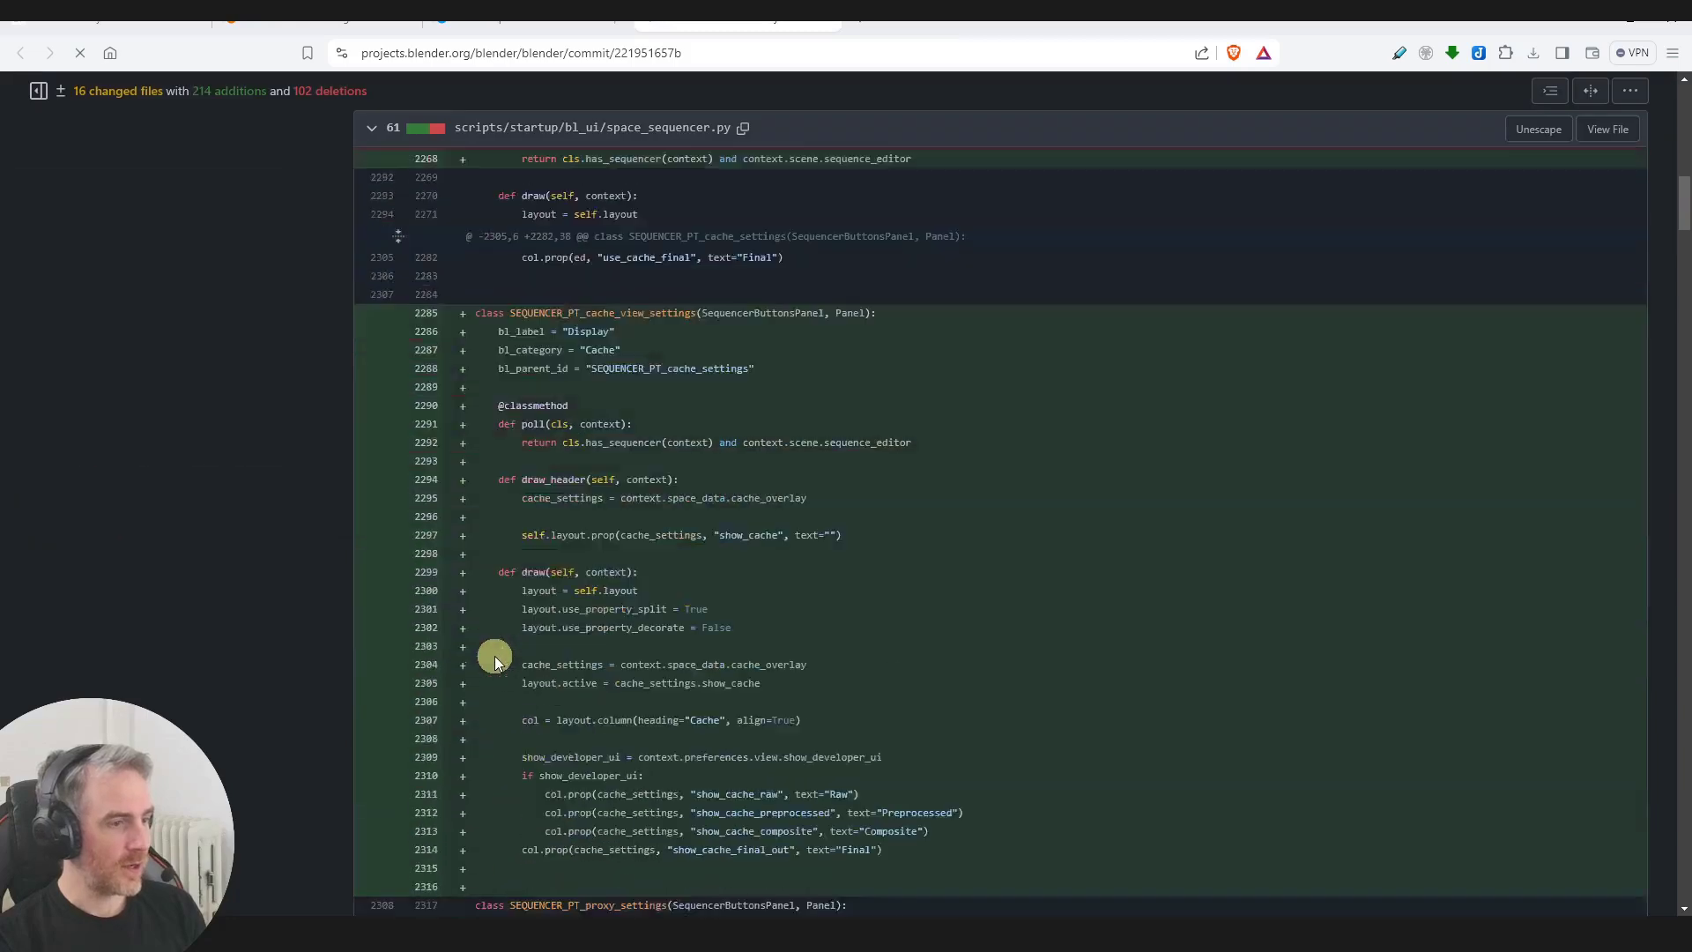
{"action": "scroll", "coordinate": [499, 707], "scroll_direction": "down", "scroll_amount": 10}
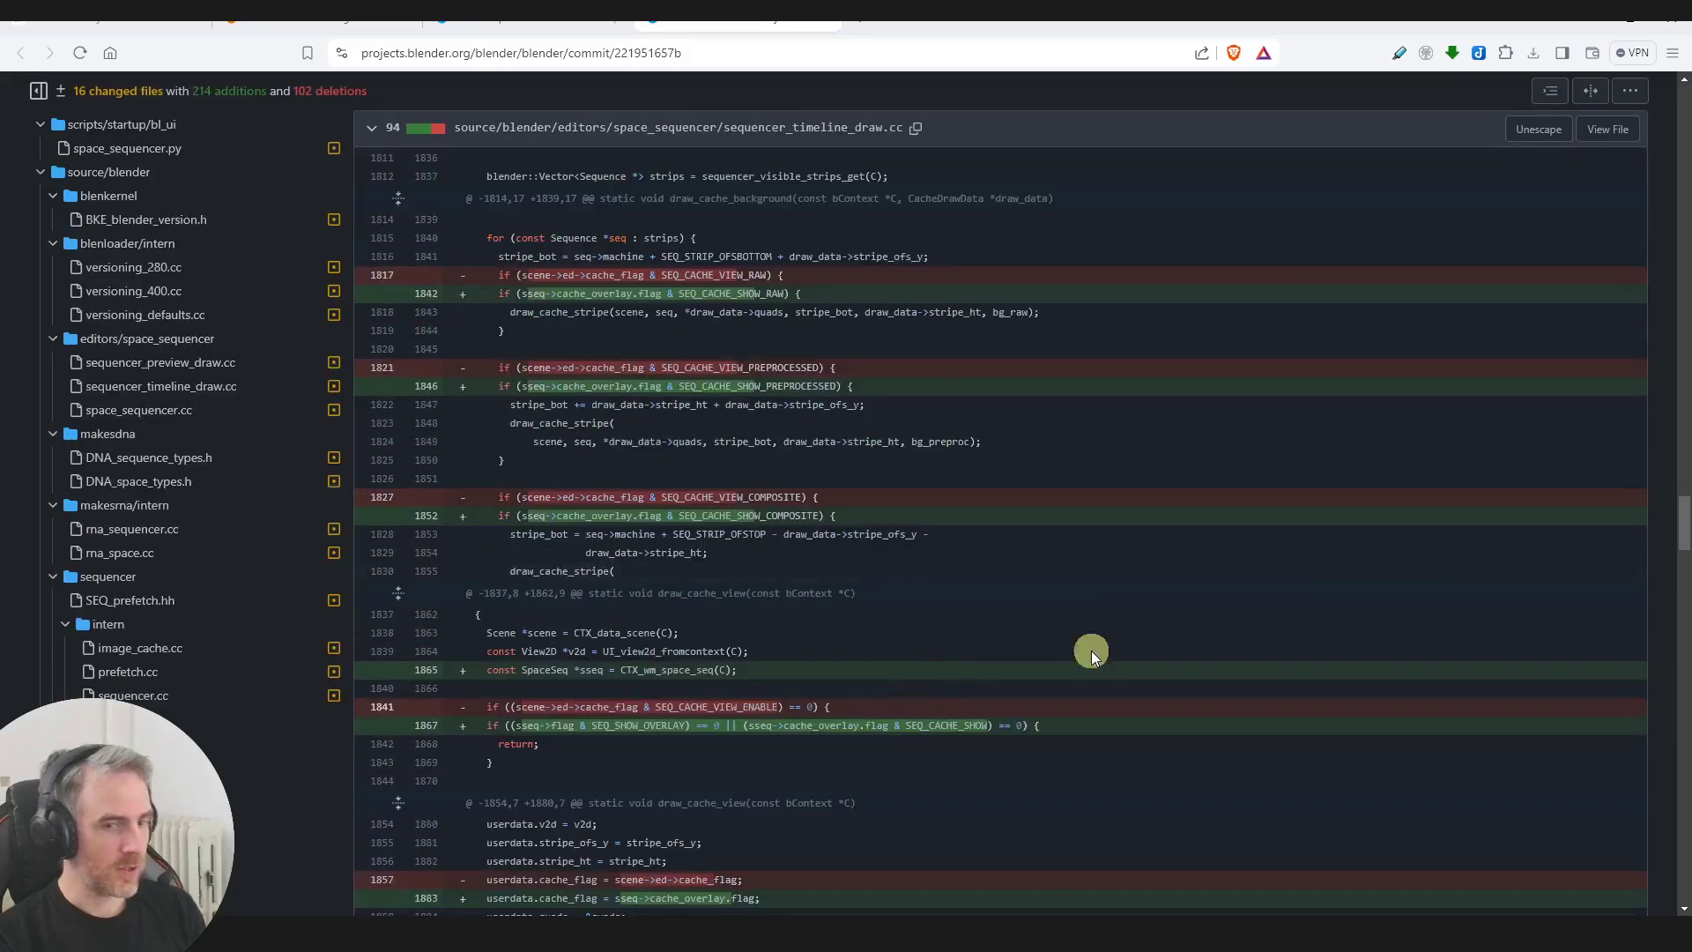
{"action": "scroll", "coordinate": [404, 410], "scroll_direction": "up", "scroll_amount": 20}
Step: Switch to Blender and play the sequence from frame 175, stopping at 00:08+17, to watch the cache line
{"action": "key", "text": "alt+Tab"}
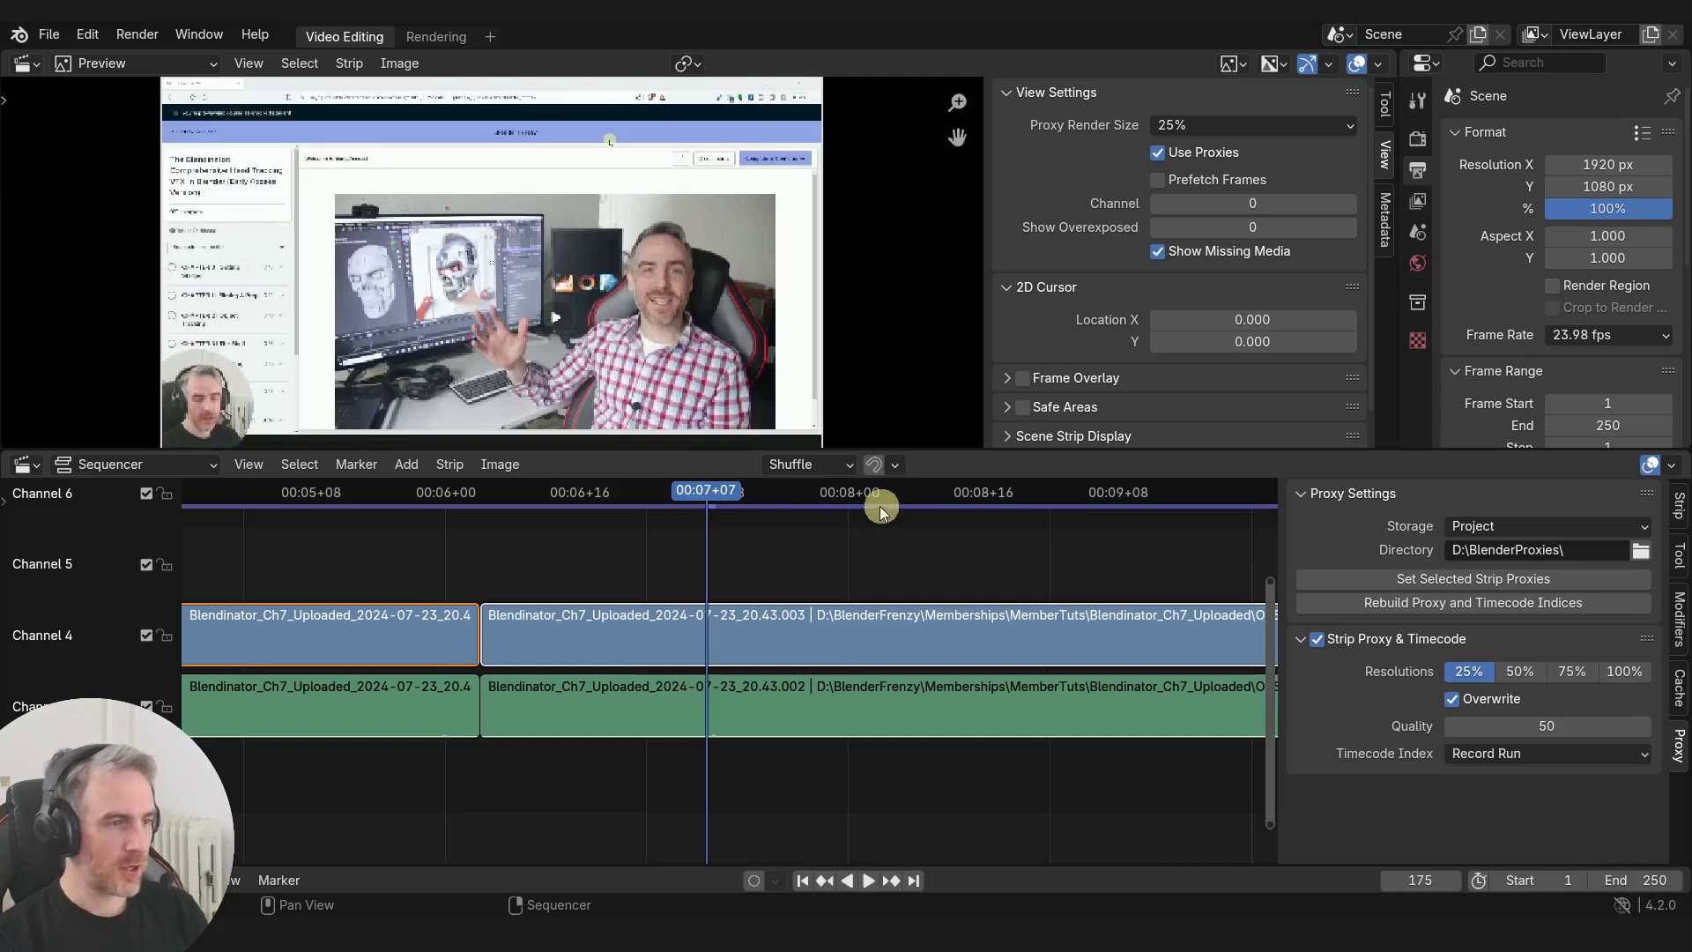
{"action": "key", "text": "space"}
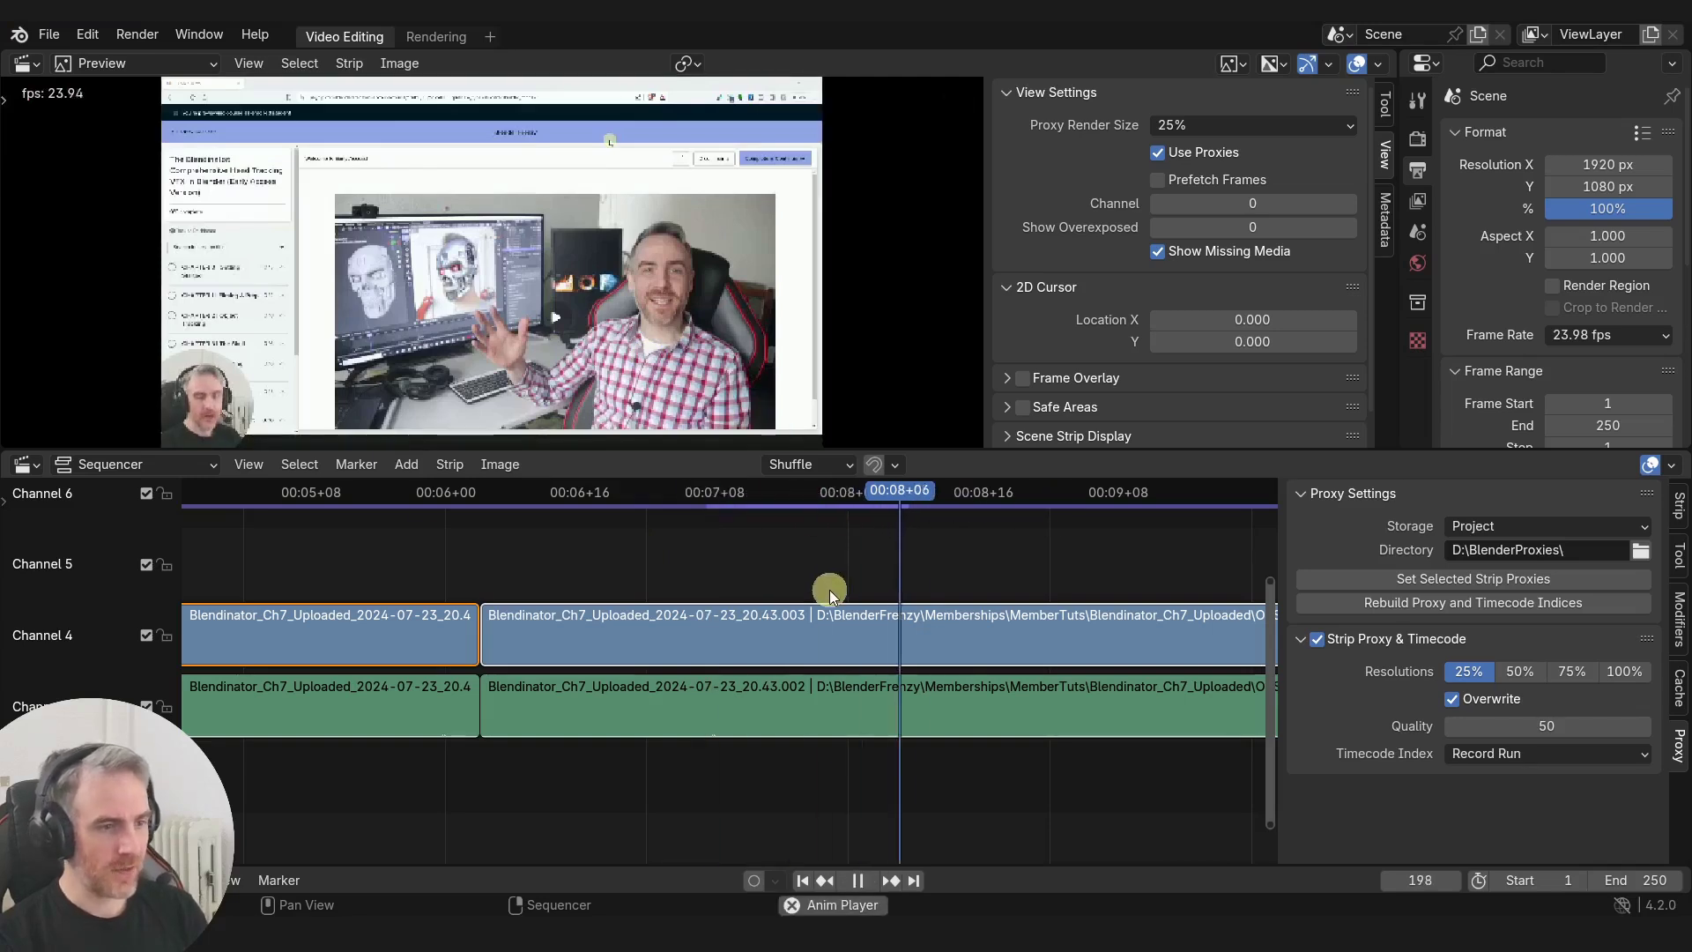
{"action": "key", "text": "space"}
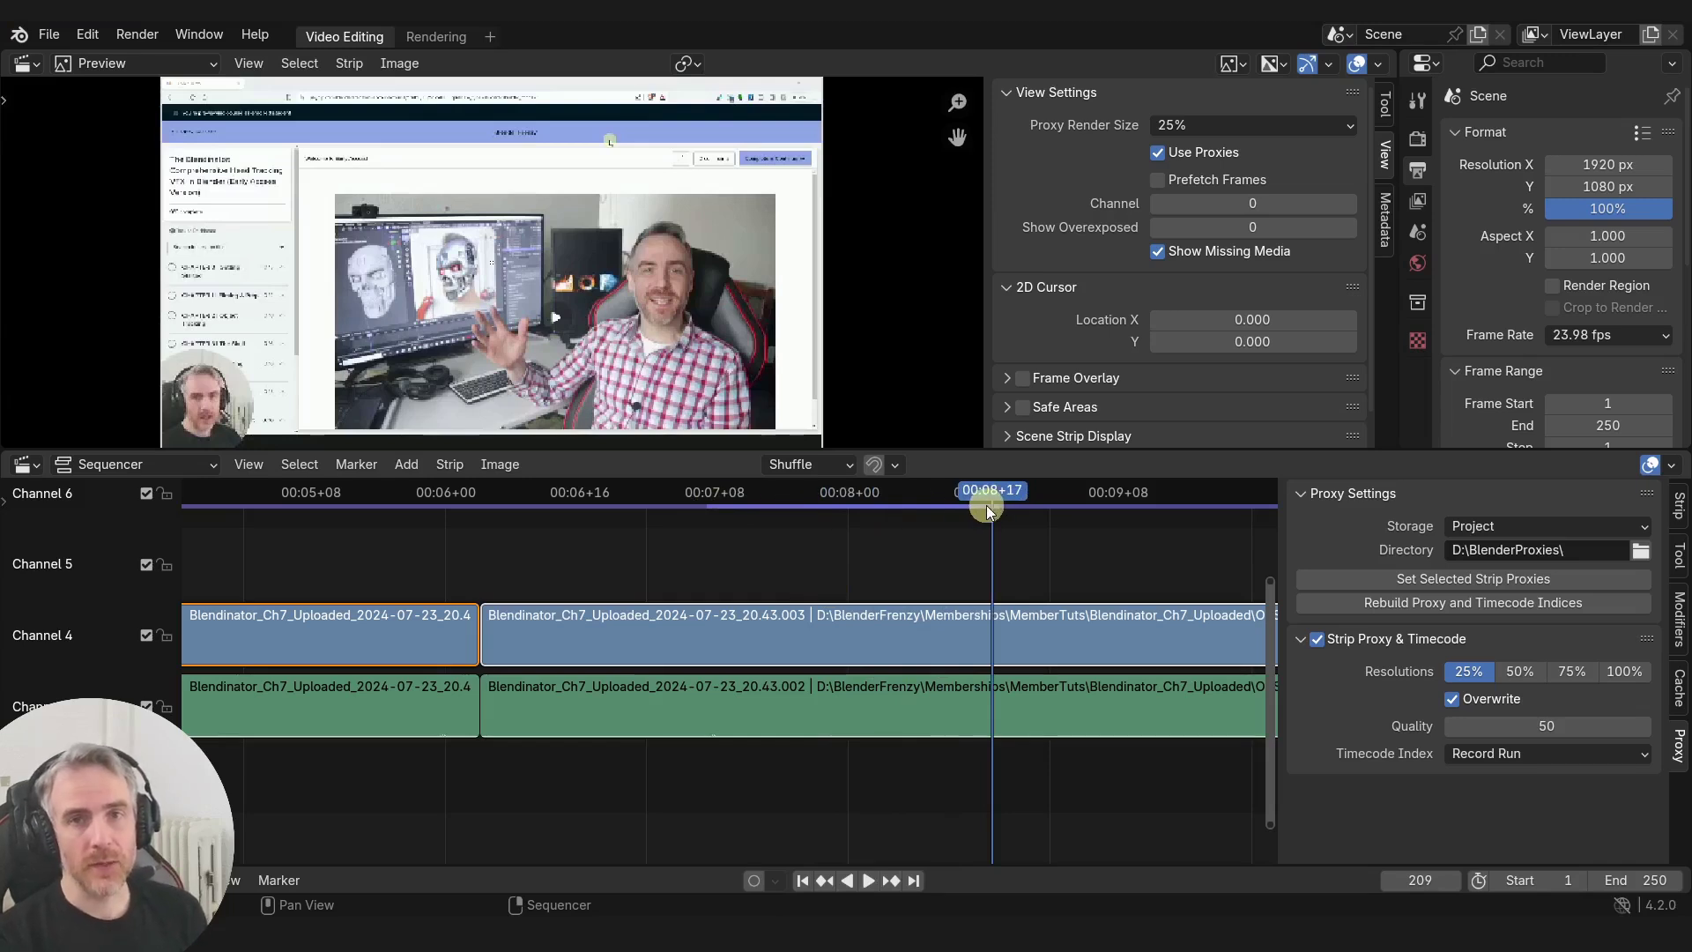
Step: Add a Motion Tracking workspace from the VFX templates and return to the Video Editing workspace
{"action": "left_click", "coordinate": [490, 36]}
{"action": "mouse_move", "coordinate": [410, 138]}
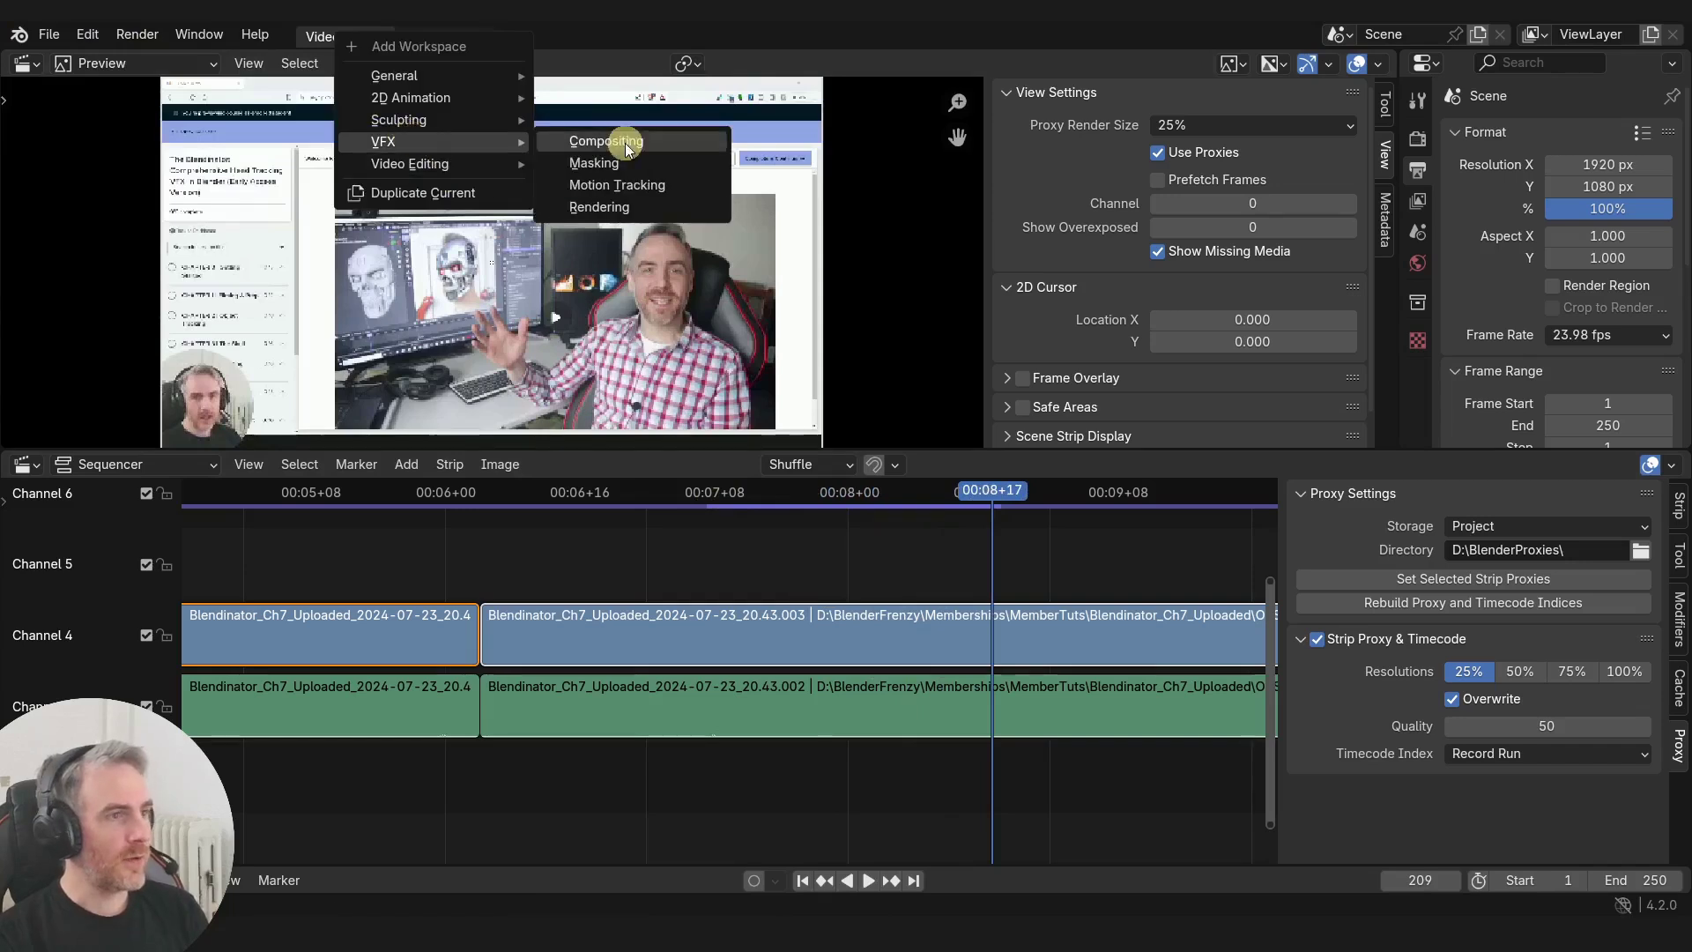
{"action": "left_click", "coordinate": [617, 183]}
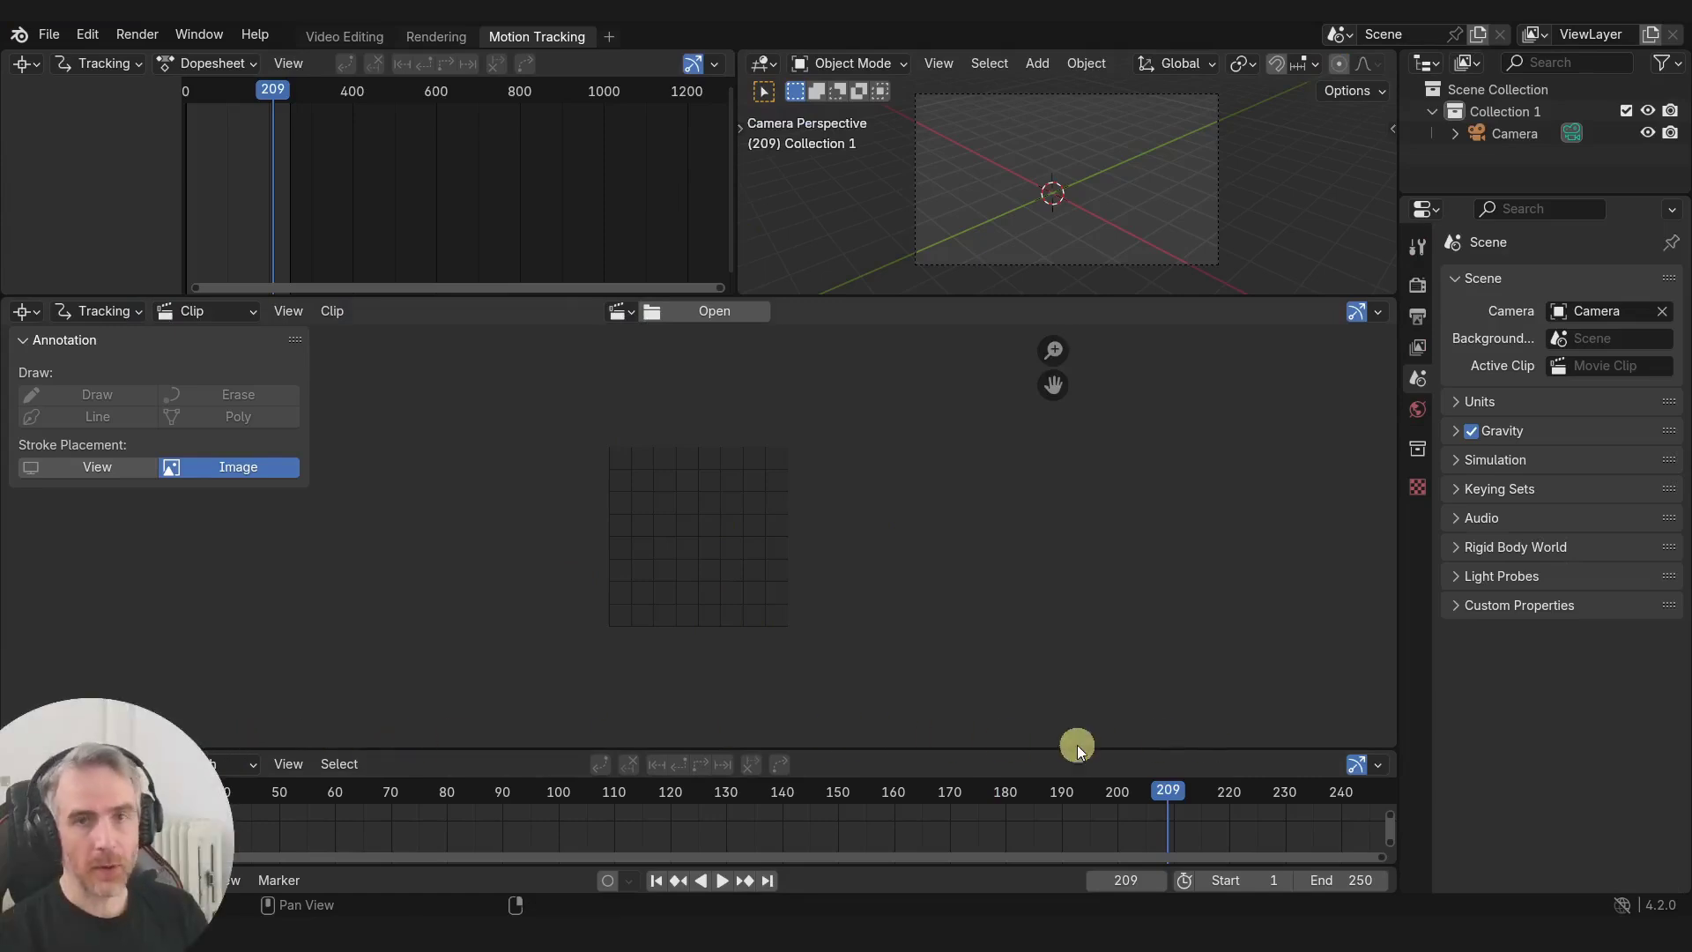
{"action": "left_click", "coordinate": [333, 39]}
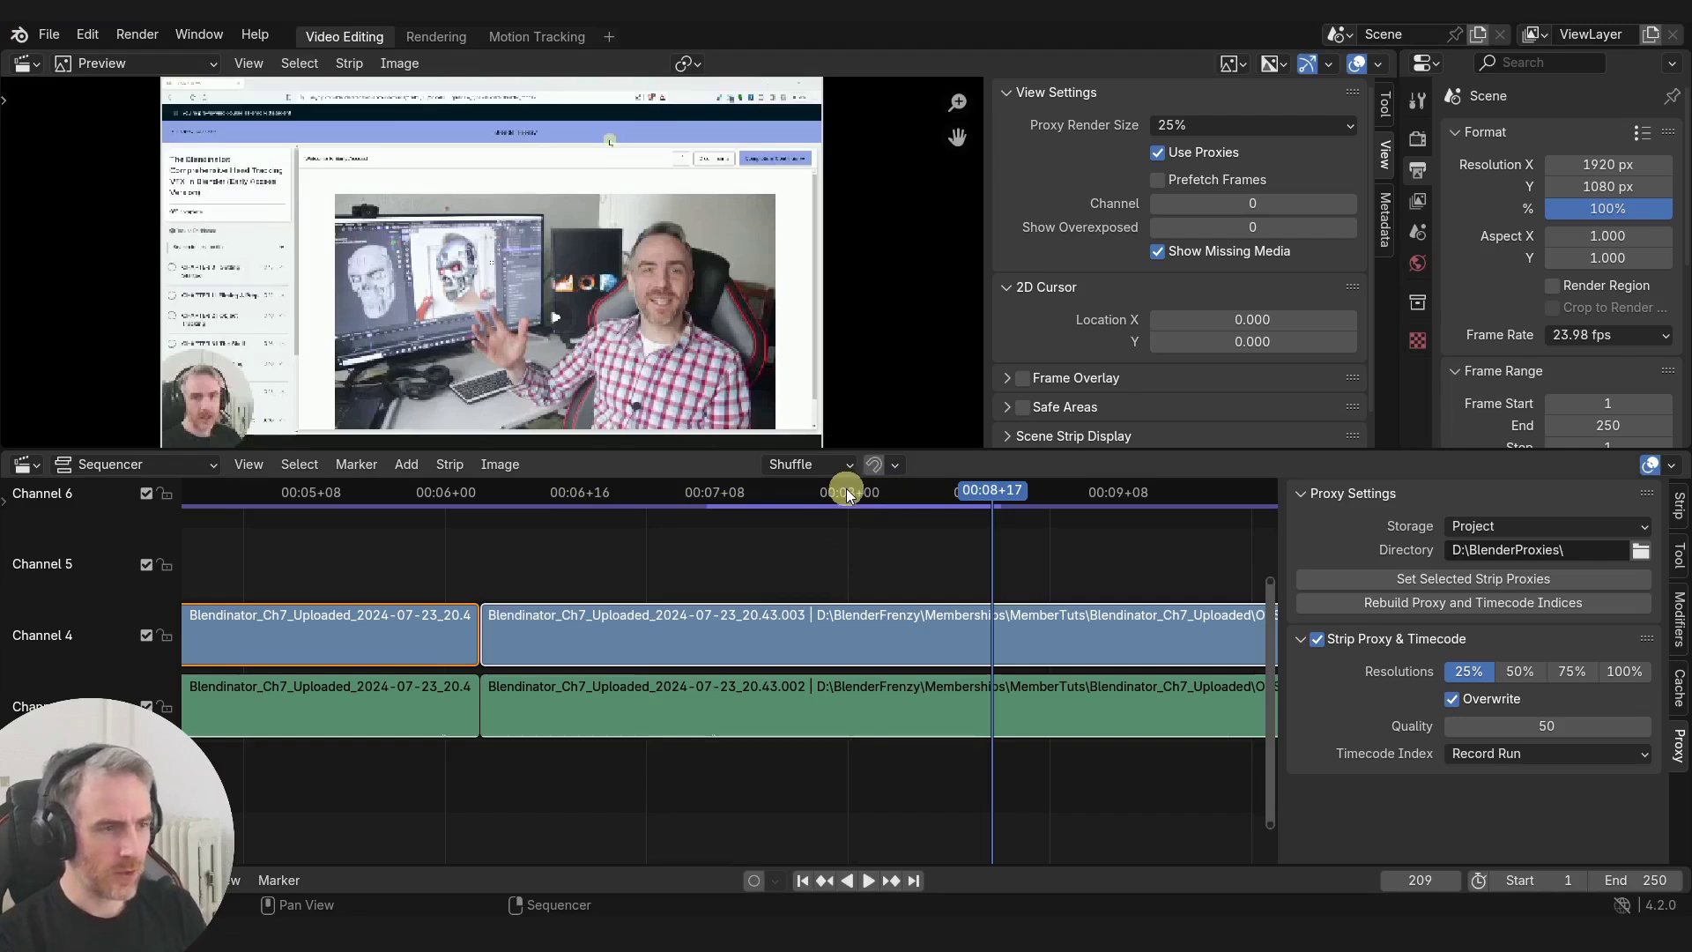
Step: Toggle the sequencer's time display between seconds and frames, leave it on frames, and place the playhead at frame 181
{"action": "key", "text": "ctrl+t"}
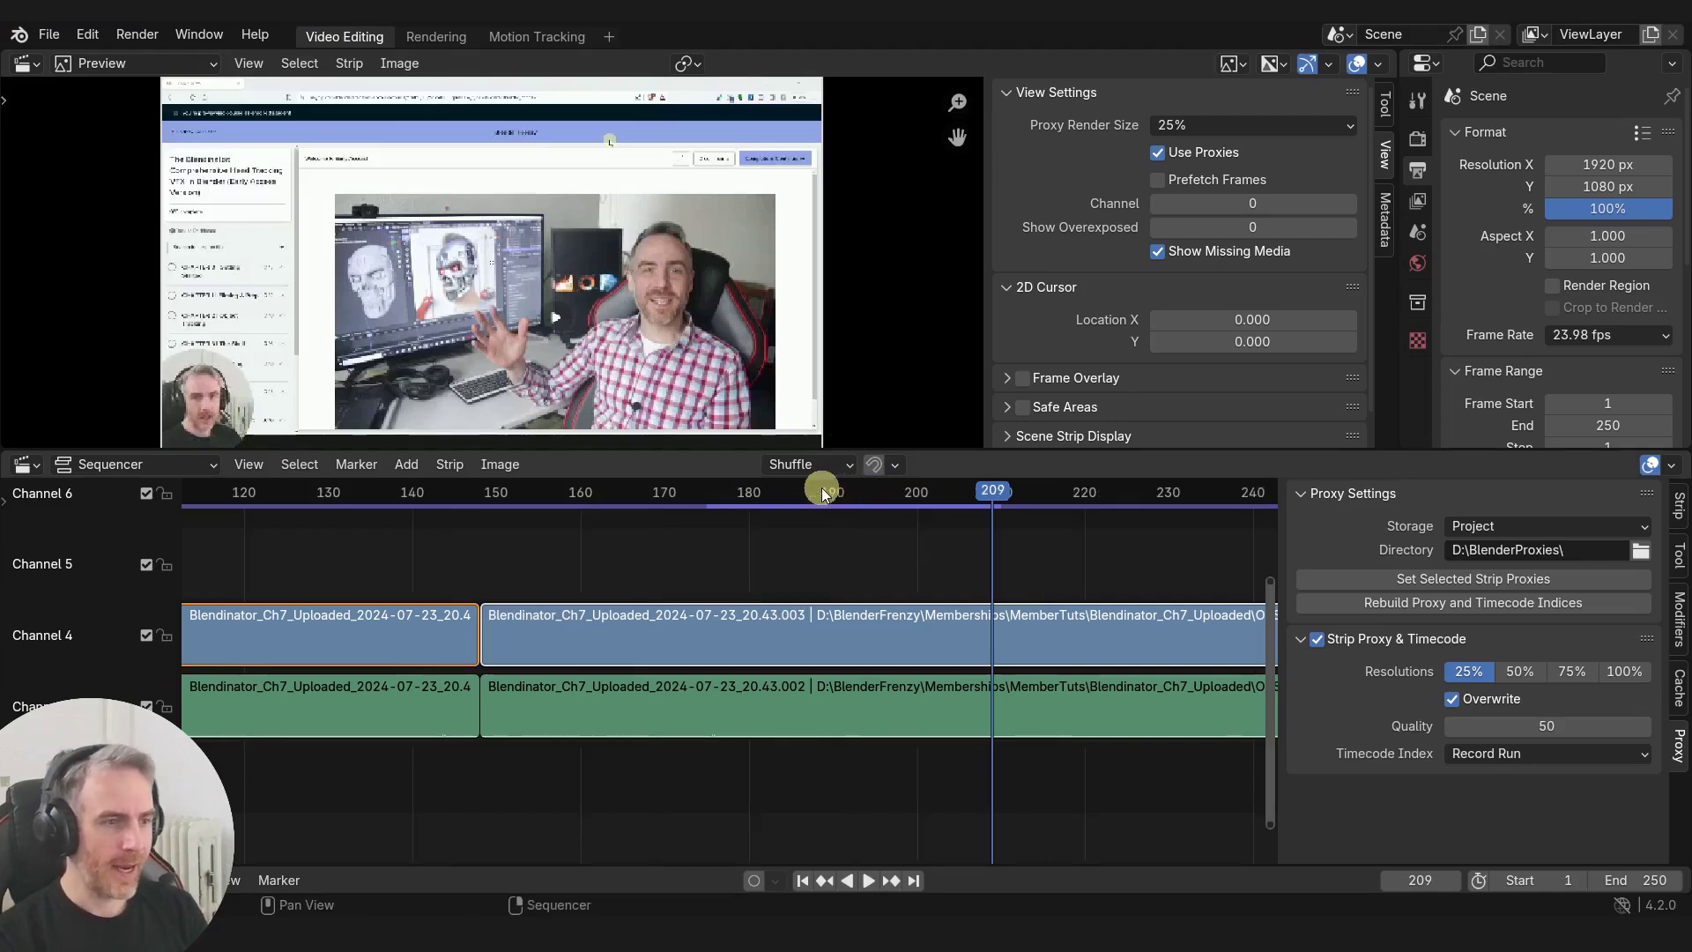
{"action": "key", "text": "ctrl+t"}
{"action": "key", "text": "ctrl+t"}
{"action": "key", "text": "ctrl+t"}
{"action": "key", "text": "ctrl+t"}
{"action": "left_click", "coordinate": [757, 494]}
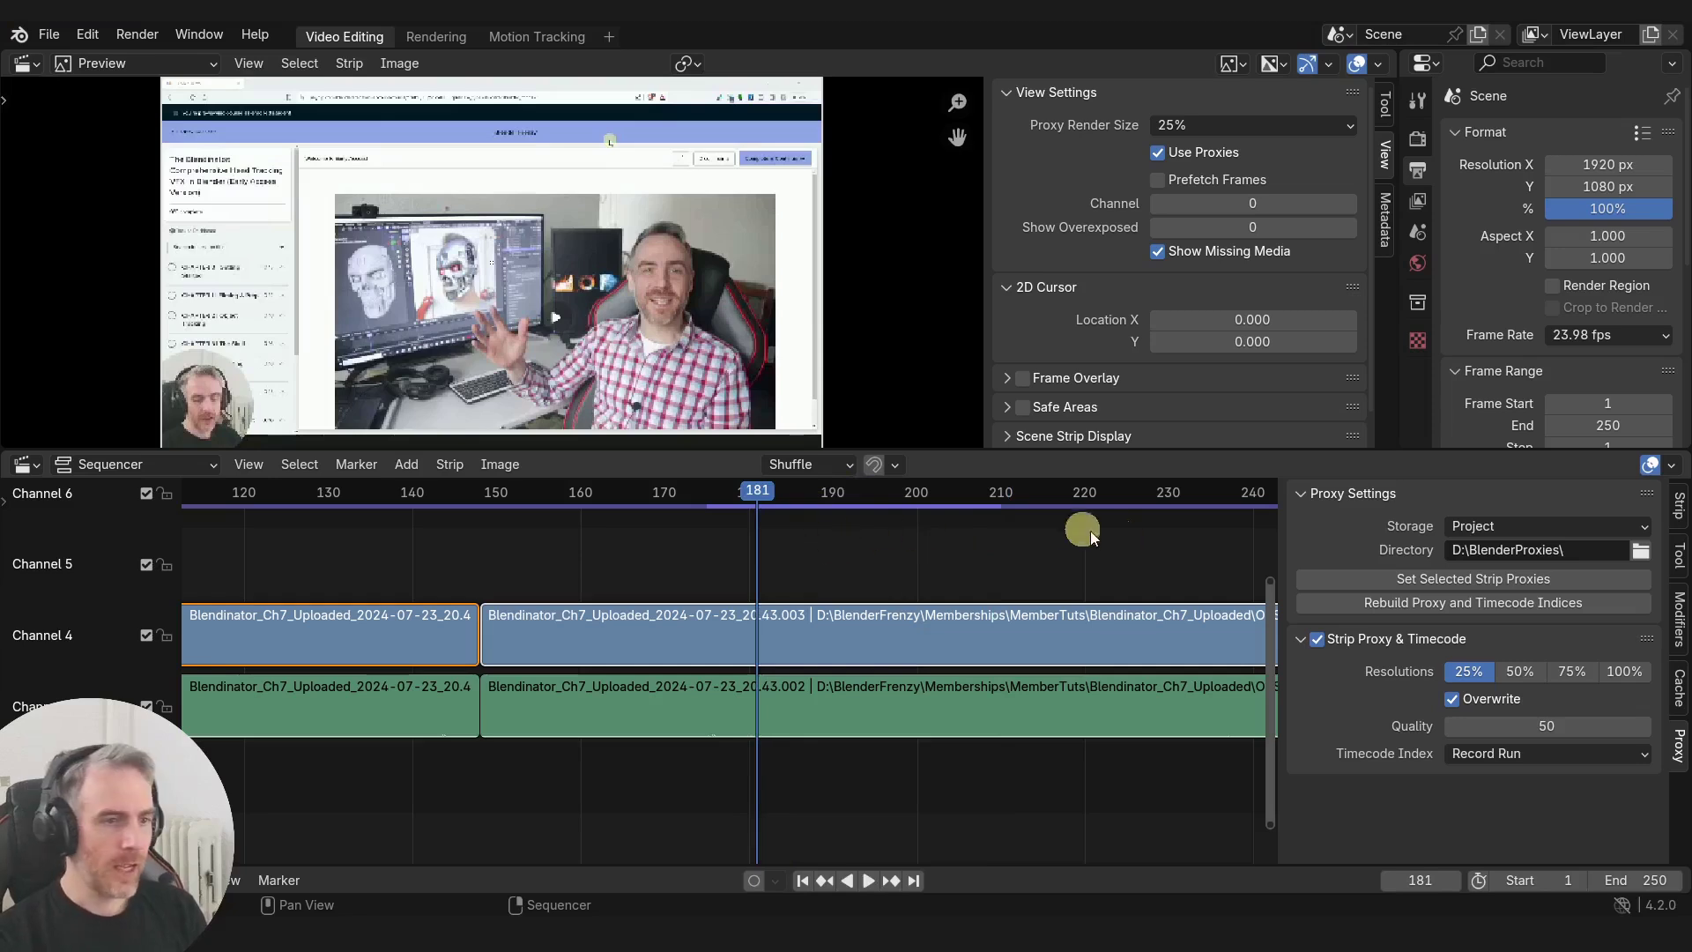
Step: Test playback from frame 101 with Prefetch Frames enabled, stopping at frame 162, and disable Prefetch Frames again
{"action": "scroll", "coordinate": [1092, 530], "scroll_direction": "down", "scroll_amount": 8}
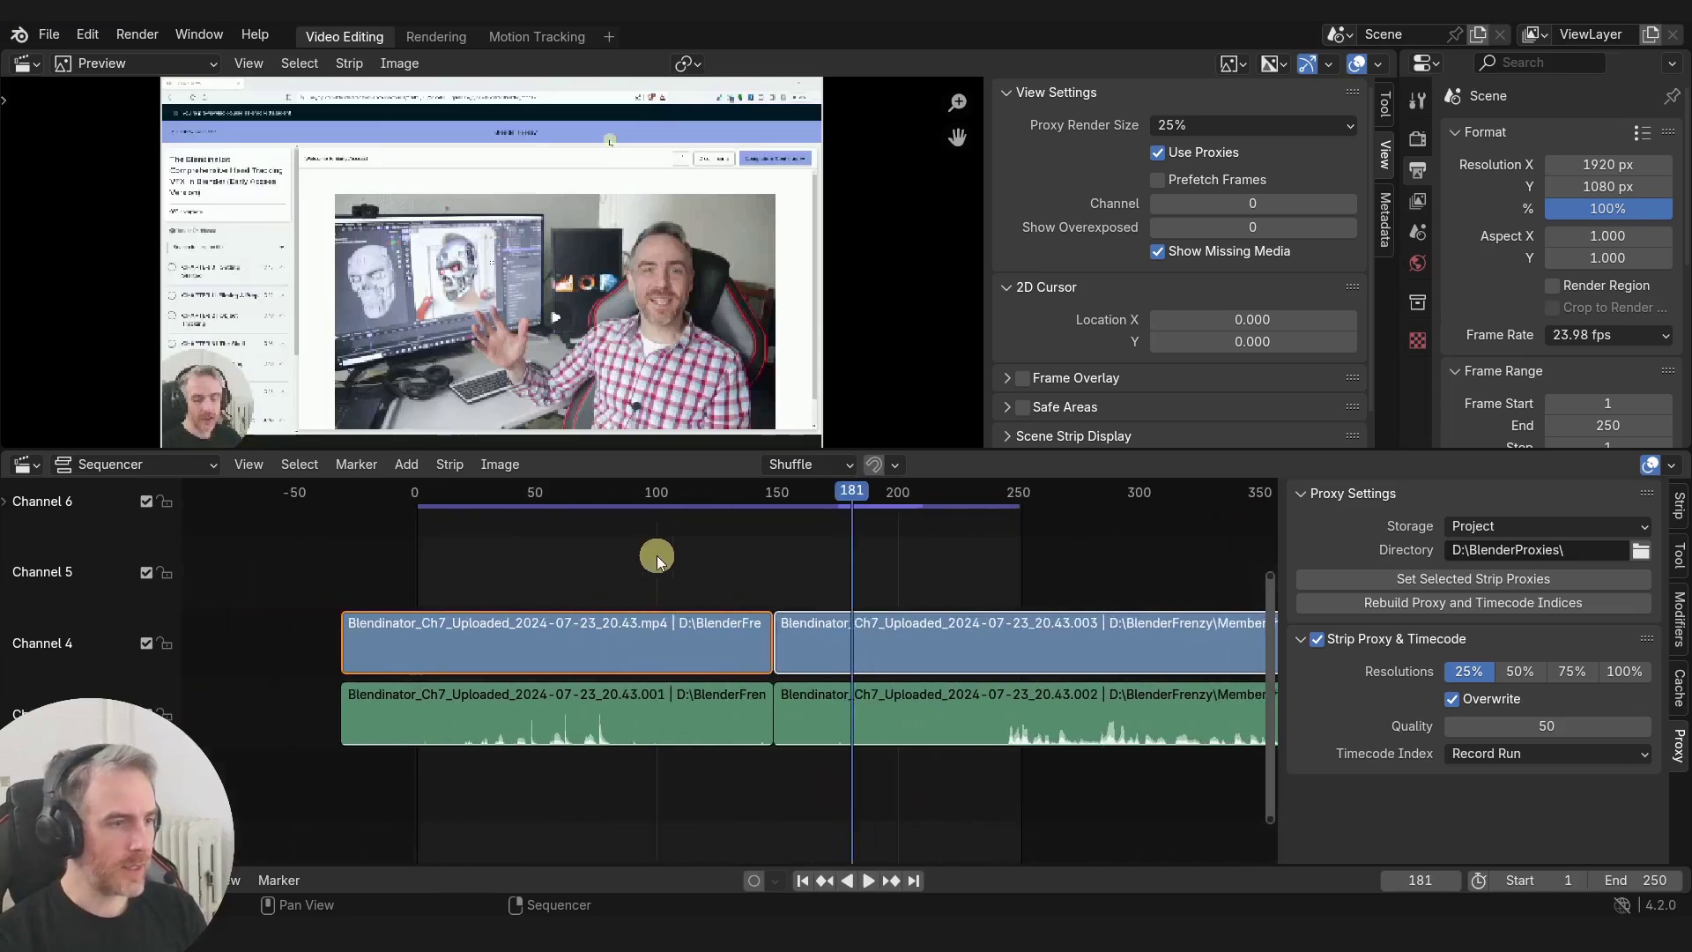
{"action": "left_click", "coordinate": [659, 501]}
{"action": "left_click", "coordinate": [1157, 180]}
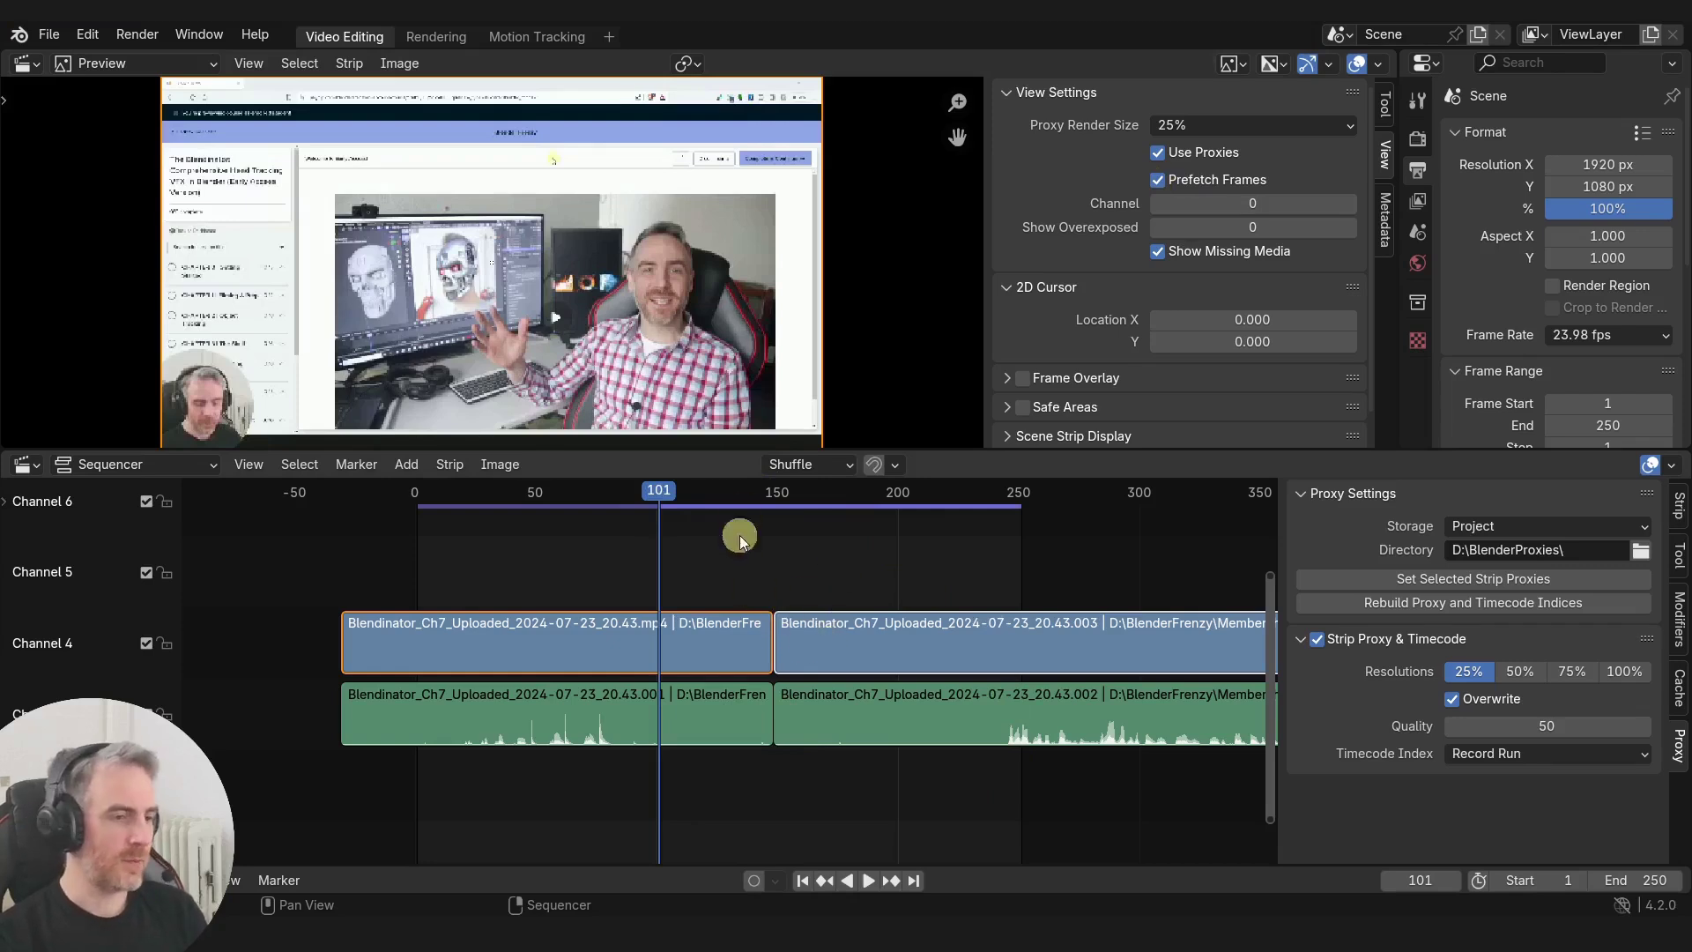
{"action": "key", "text": "space"}
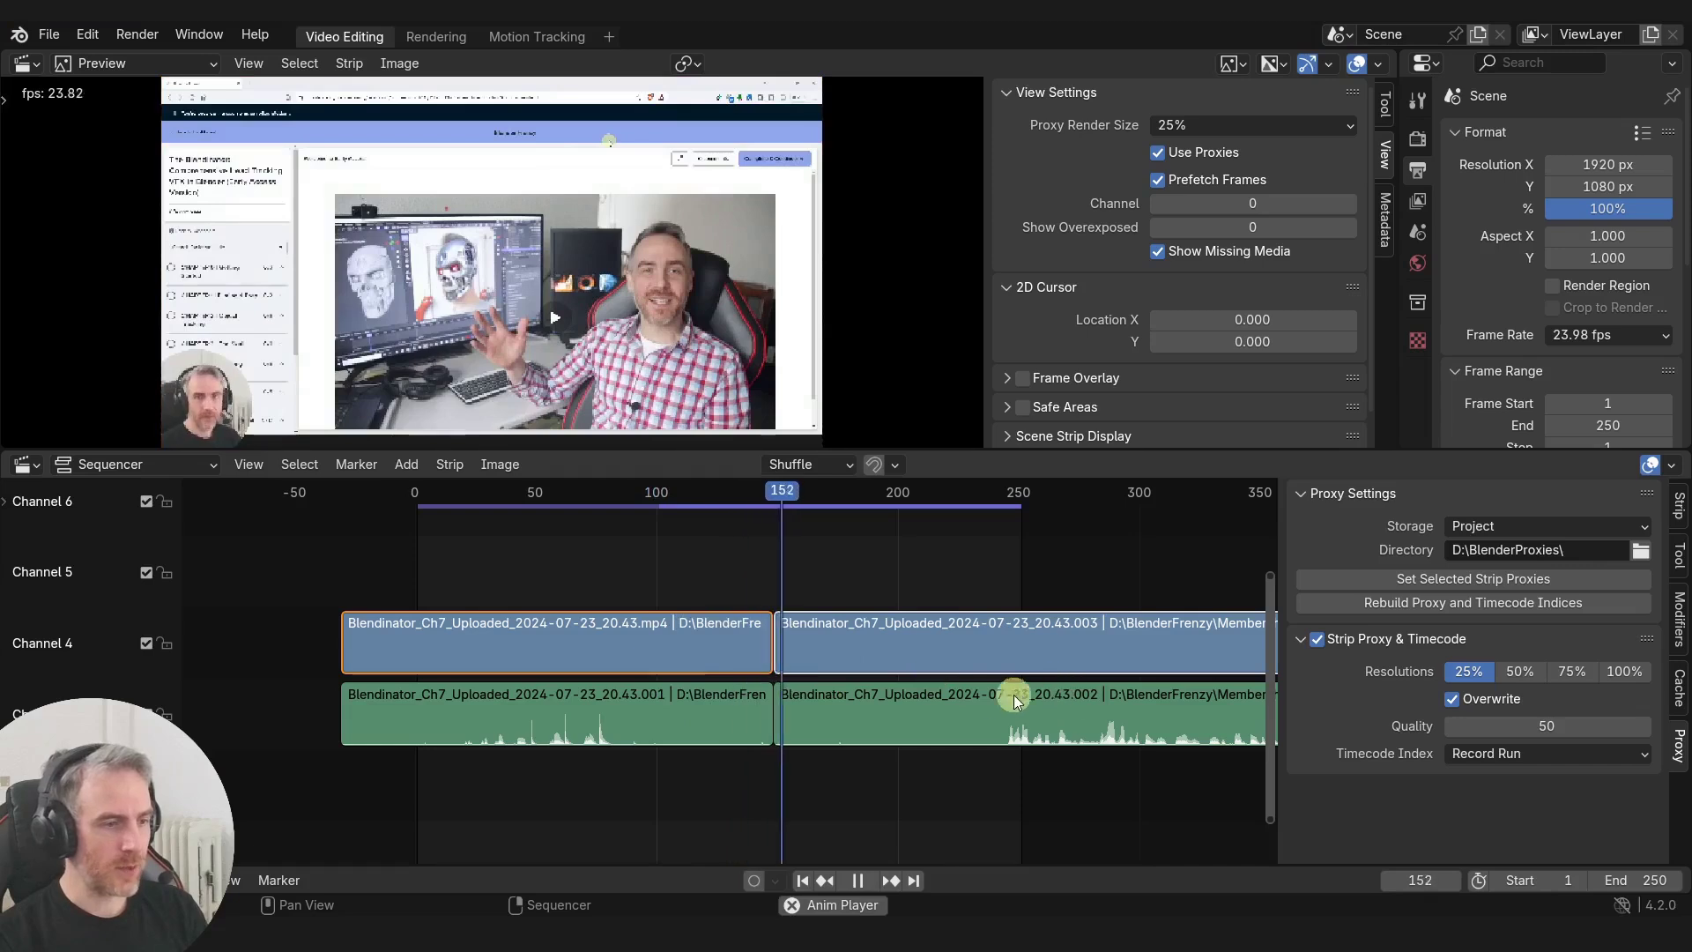
{"action": "key", "text": "space"}
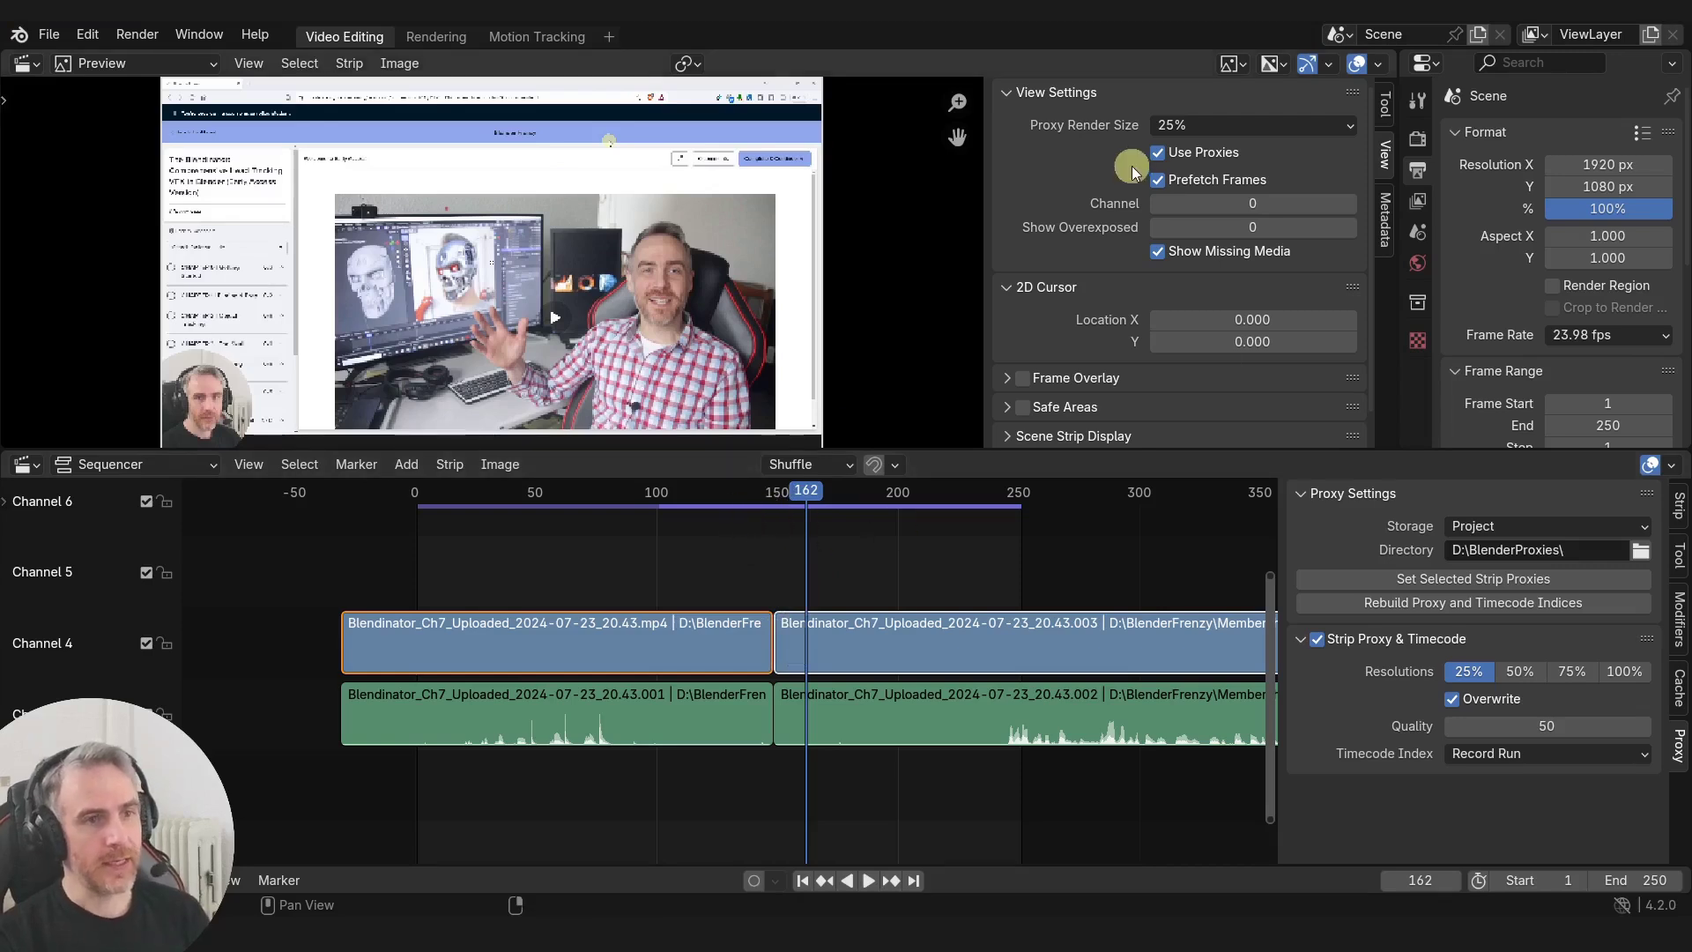
{"action": "left_click", "coordinate": [1160, 179]}
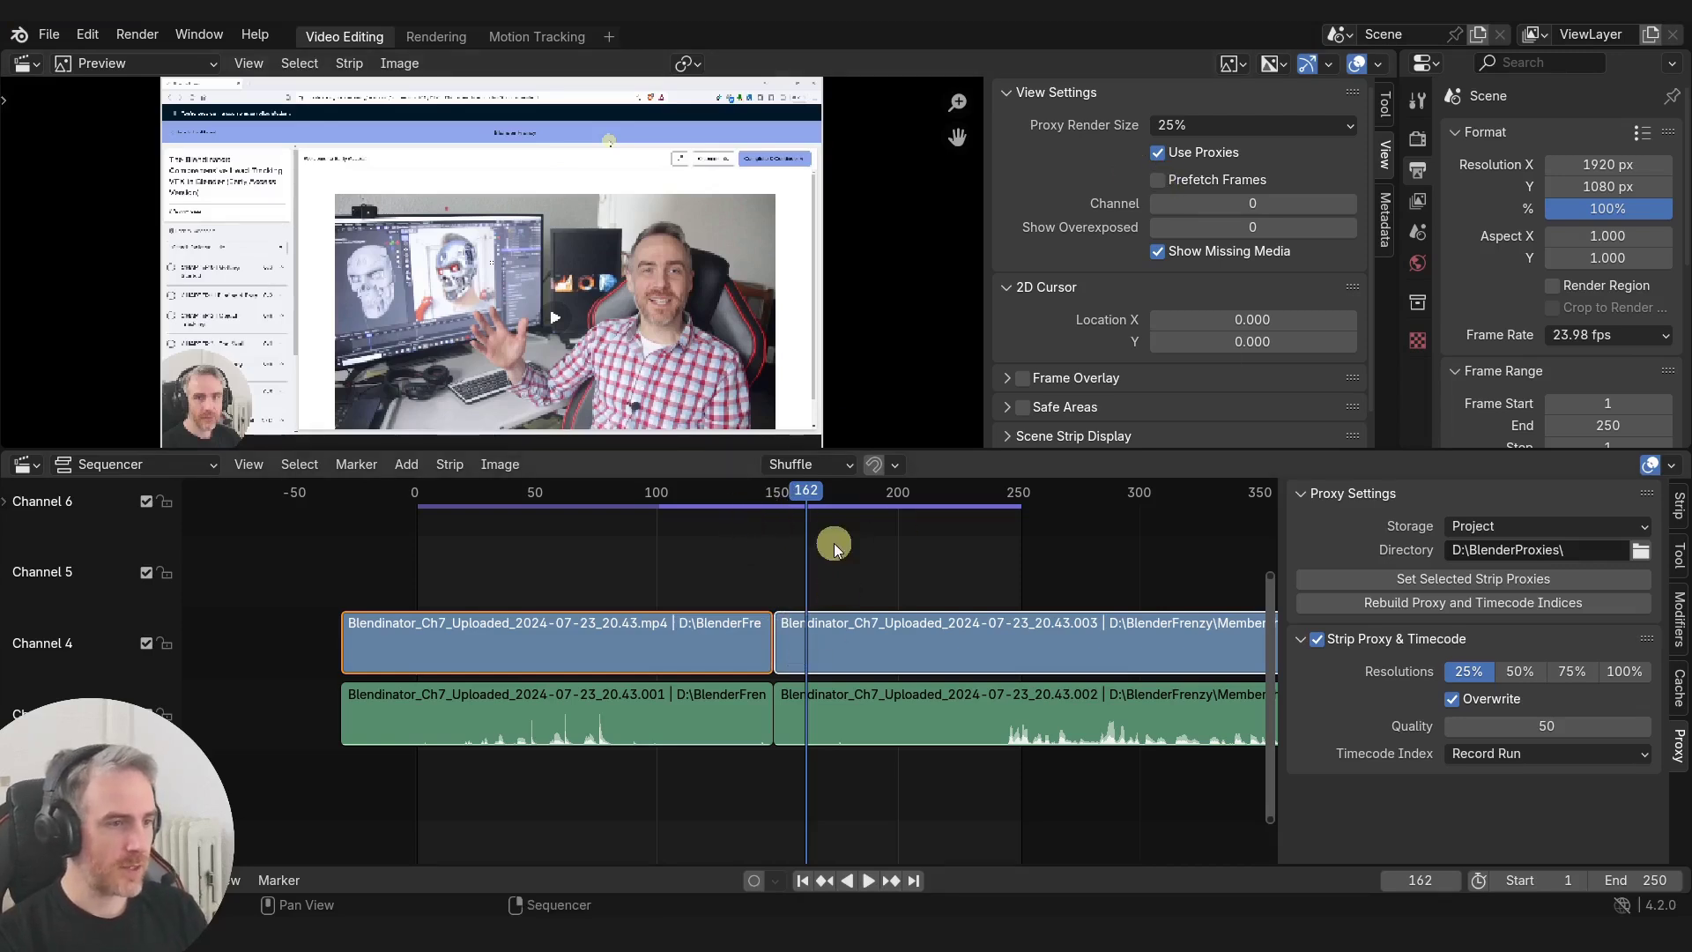
Step: Switch to the browser's release notes, read commit a4dce75123 on half-size waveforms, and close it
{"action": "key", "text": "alt+Tab"}
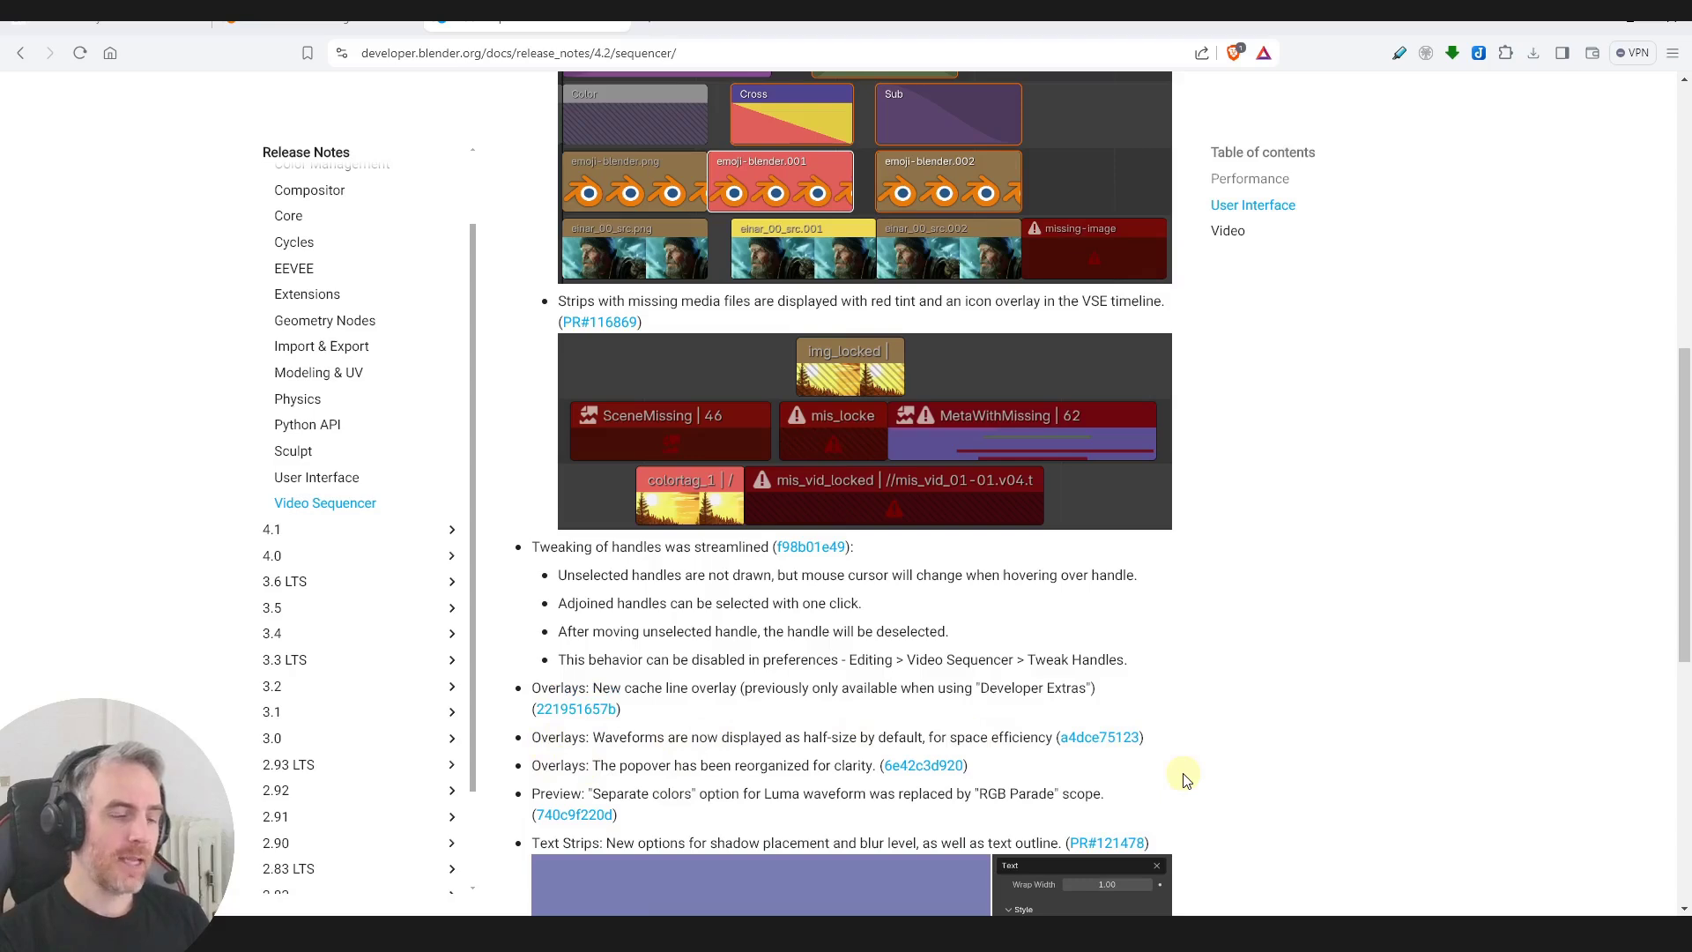
{"action": "left_click", "coordinate": [1080, 740]}
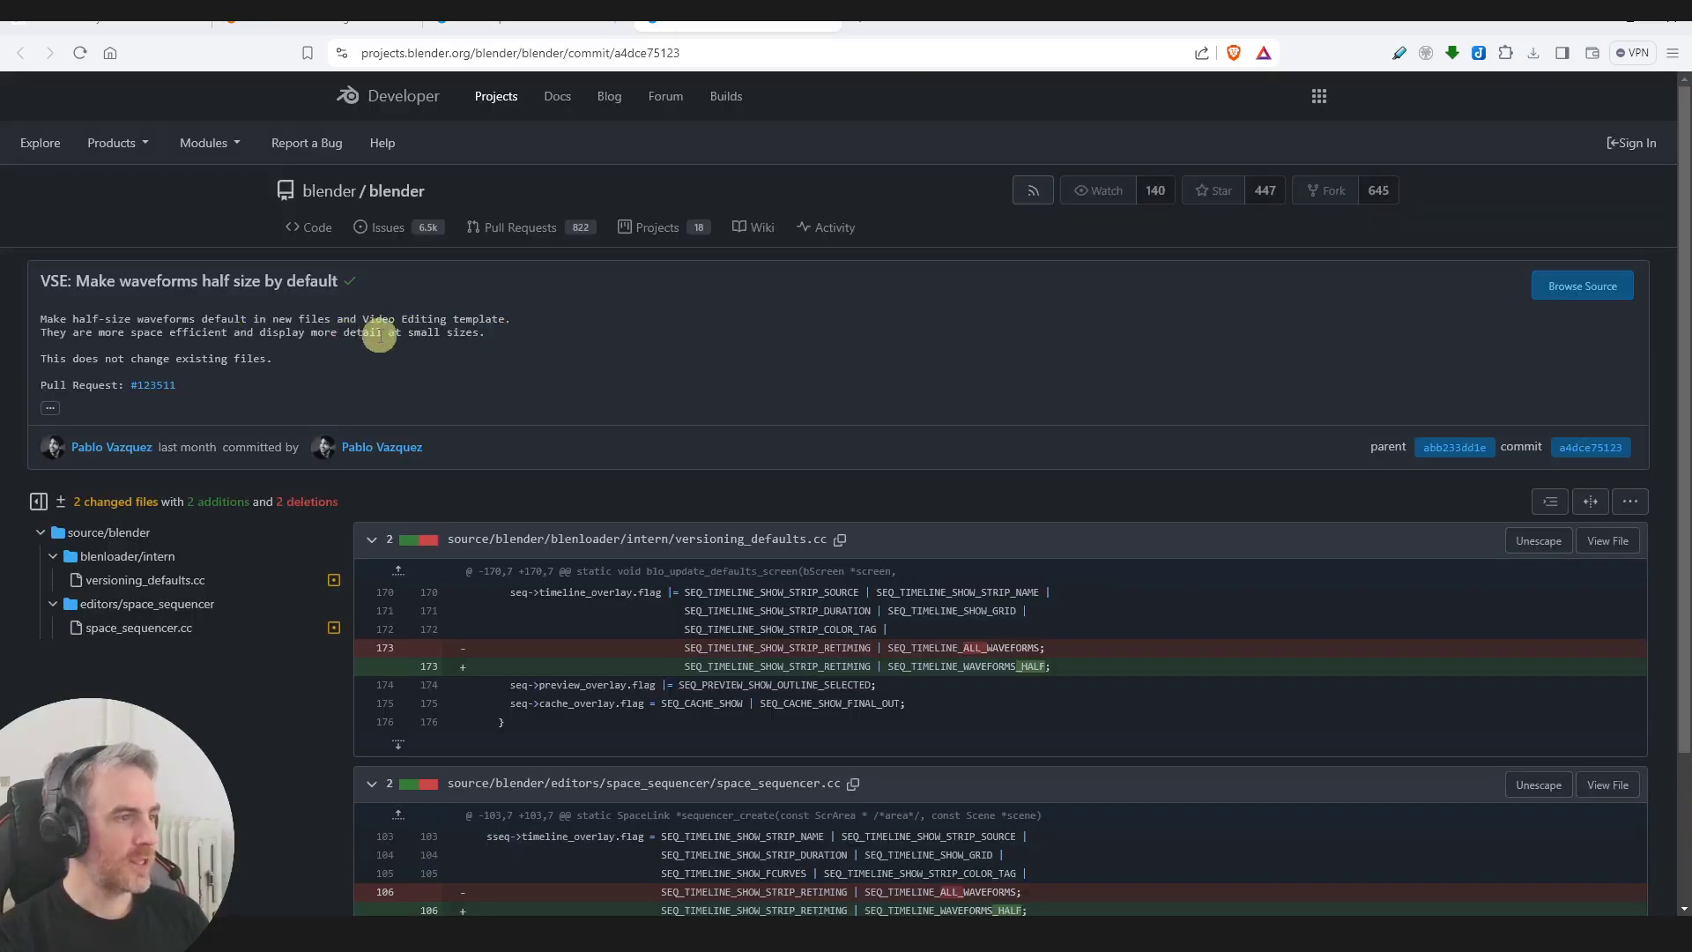
{"action": "middle_click", "coordinate": [763, 21]}
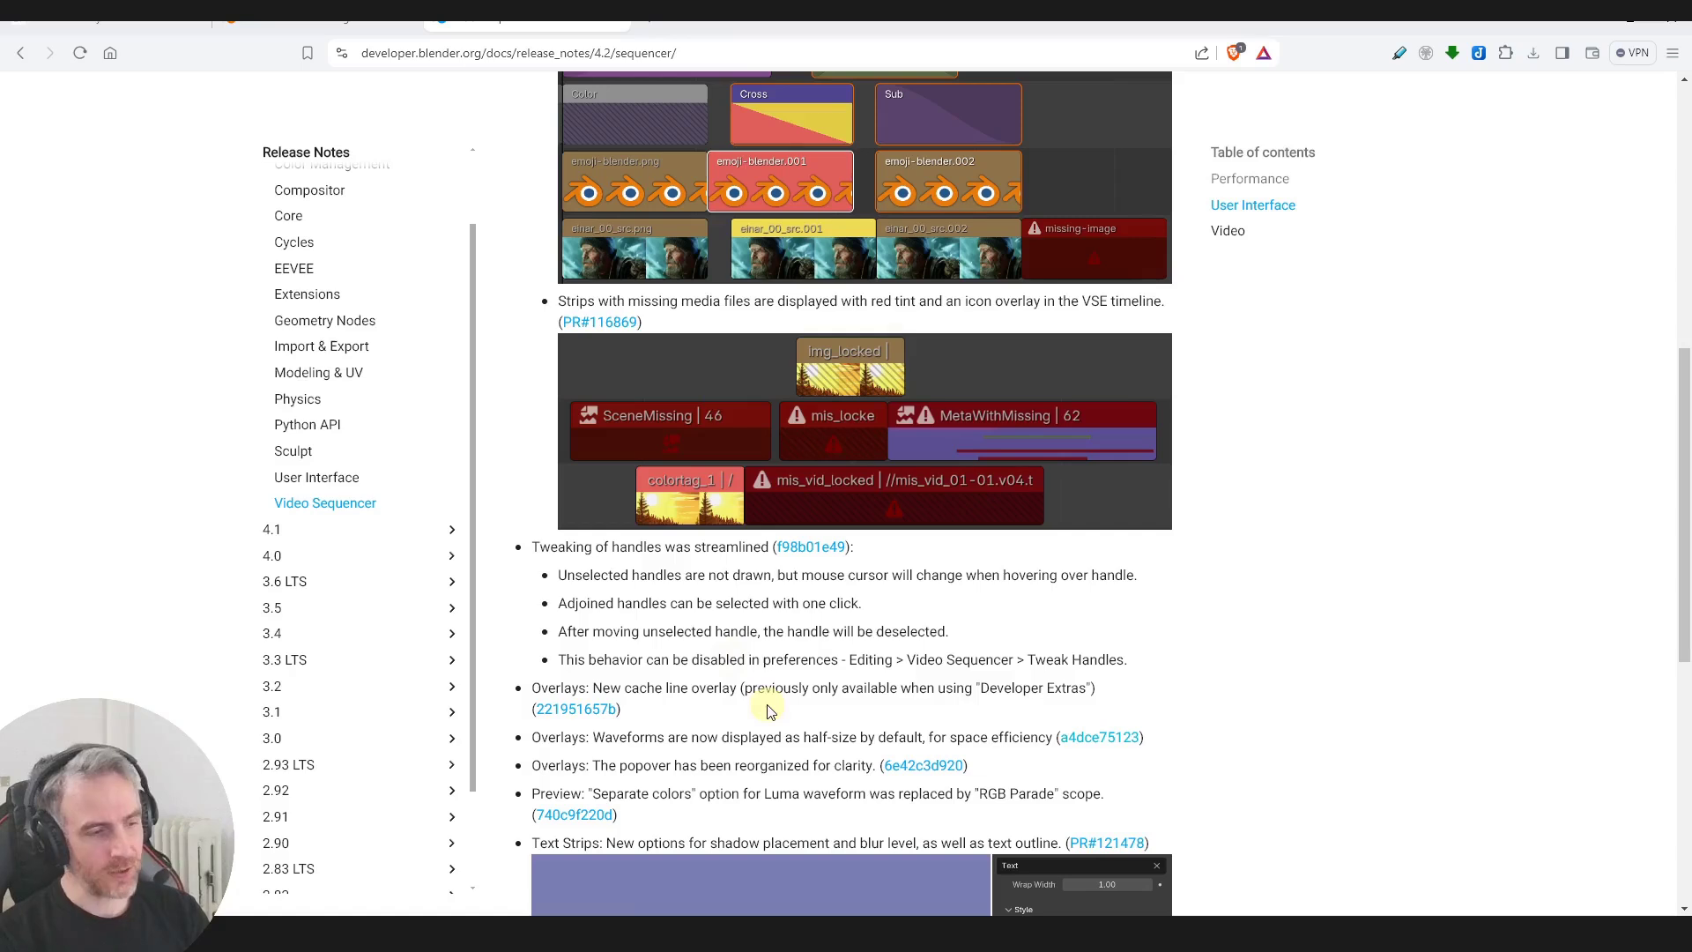
Step: Highlight the release-note entry on the reorganized overlays popover, read its commit 6e42c3d920, and return to the notes
{"action": "scroll", "coordinate": [767, 711], "scroll_direction": "down", "scroll_amount": 1}
{"action": "left_click_drag", "start_coordinate": [537, 677], "coordinate": [859, 681]}
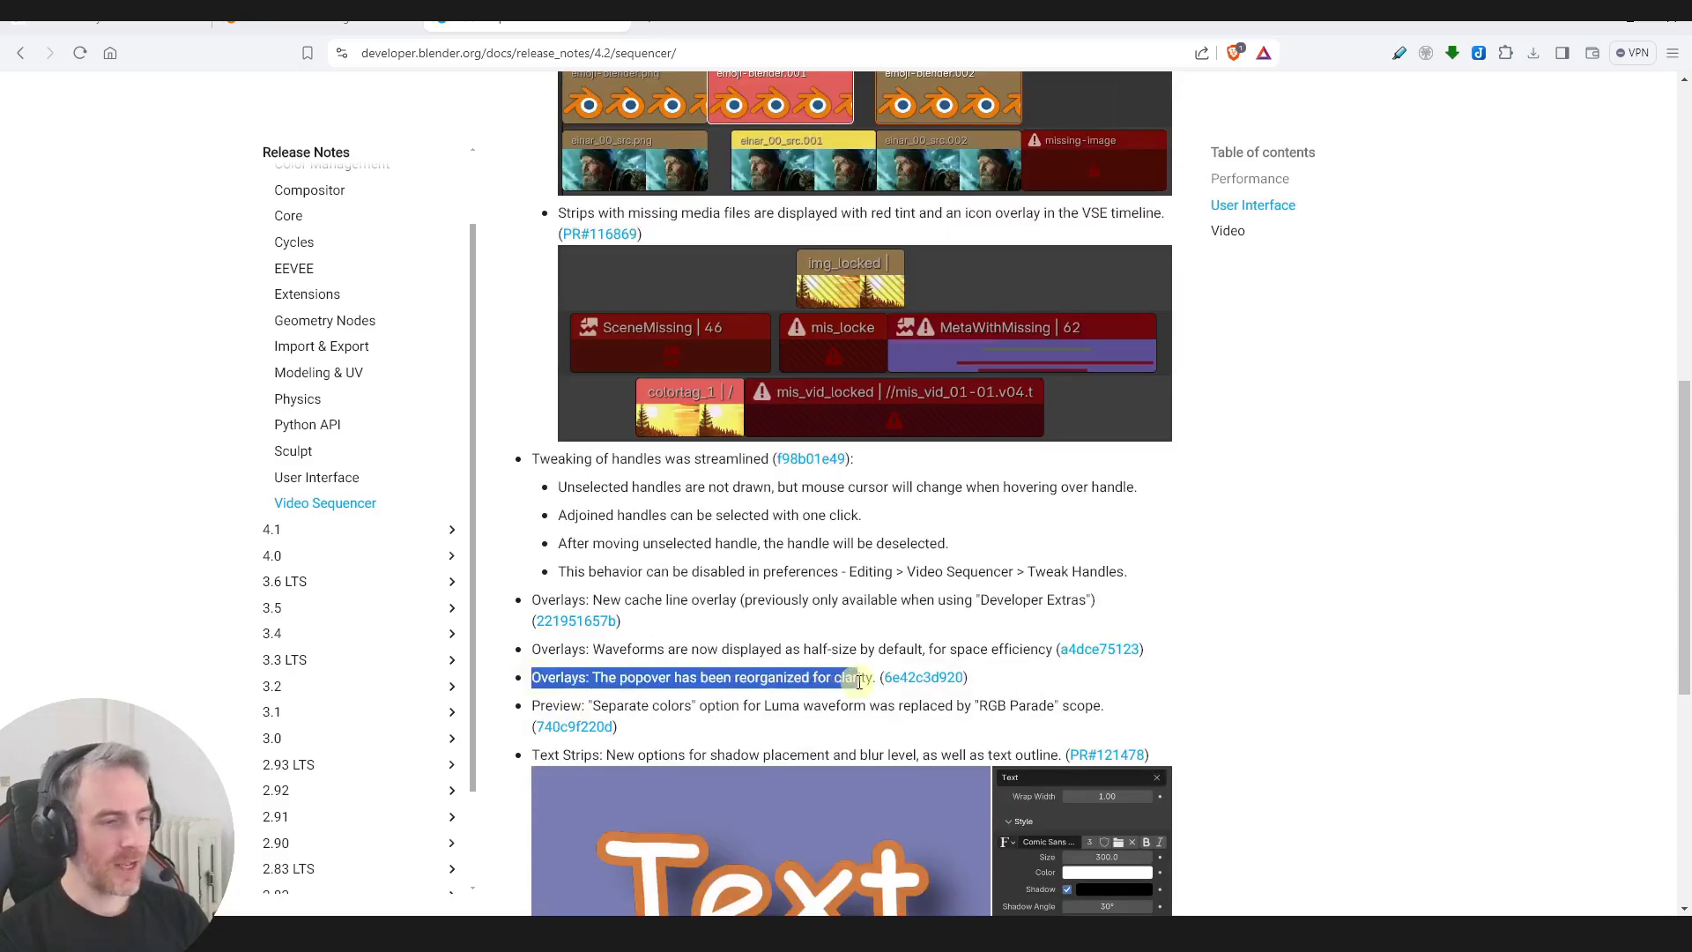
{"action": "left_click", "coordinate": [919, 680]}
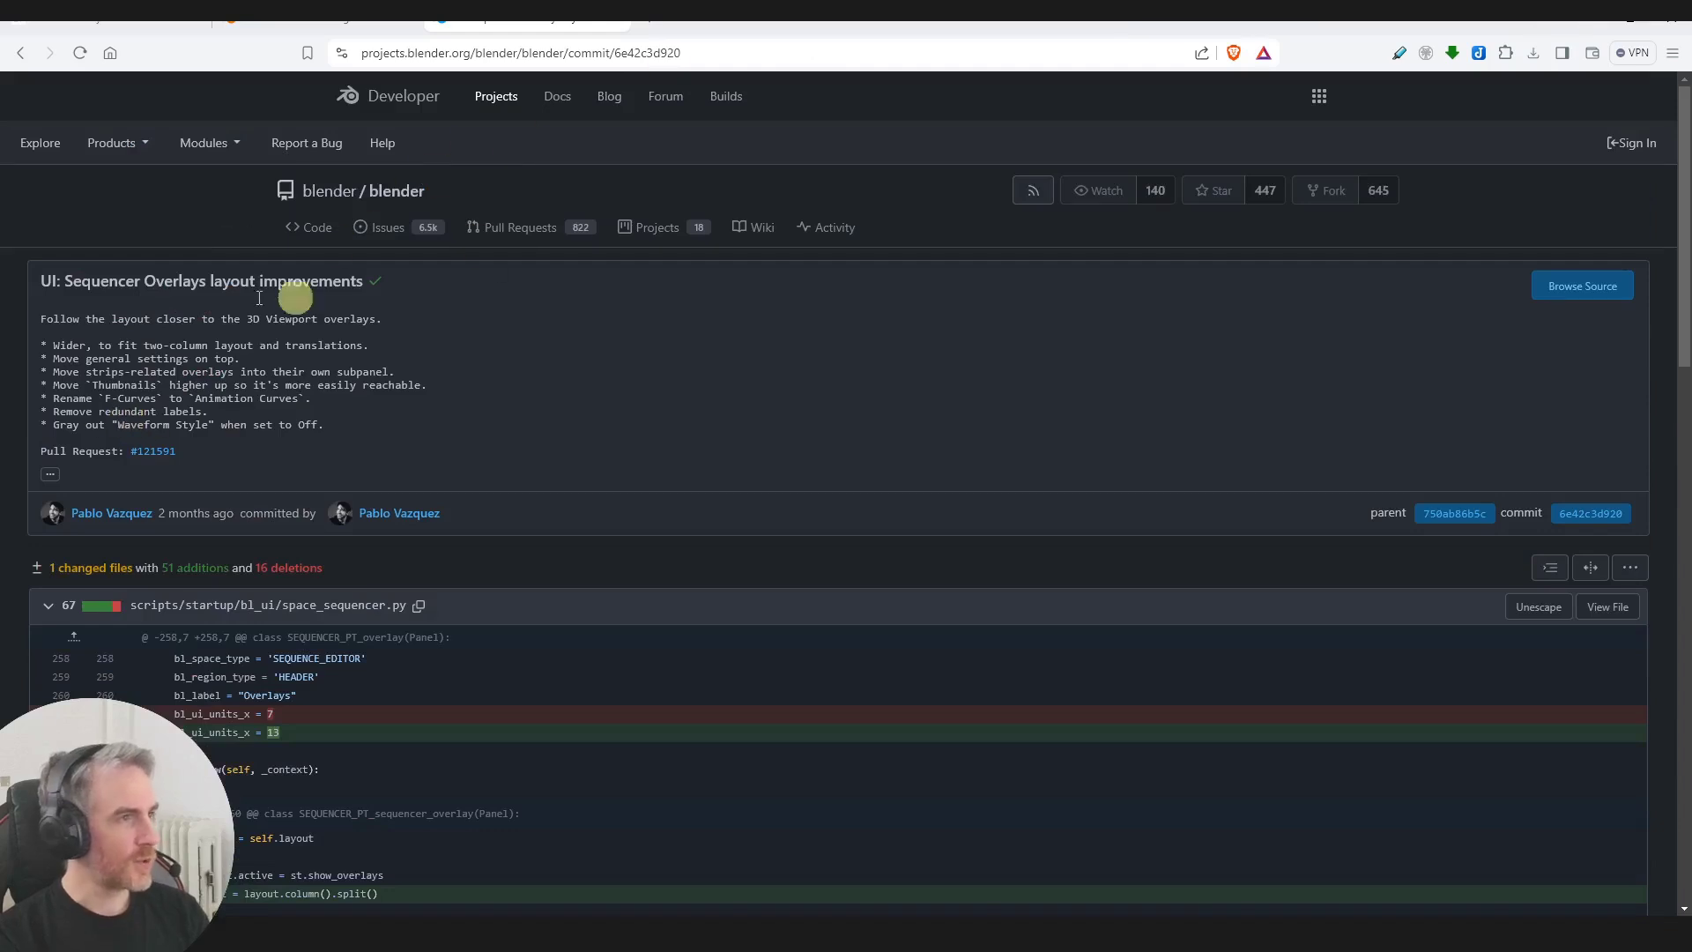
{"action": "left_click", "coordinate": [21, 54]}
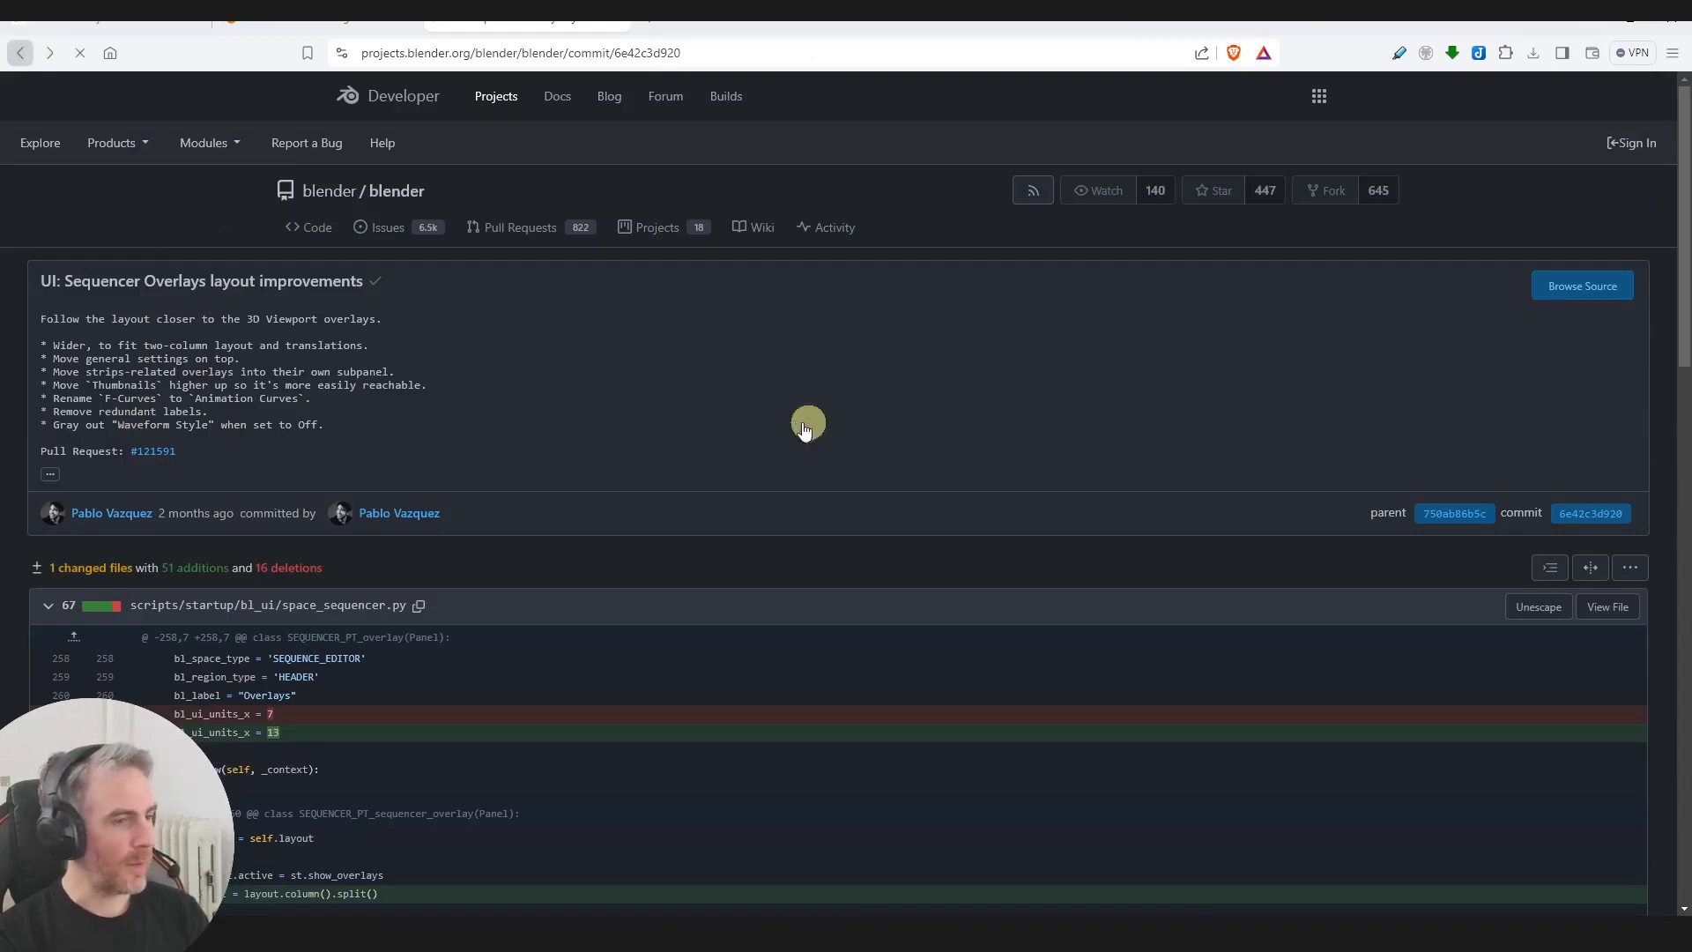
{"action": "left_click", "coordinate": [634, 682]}
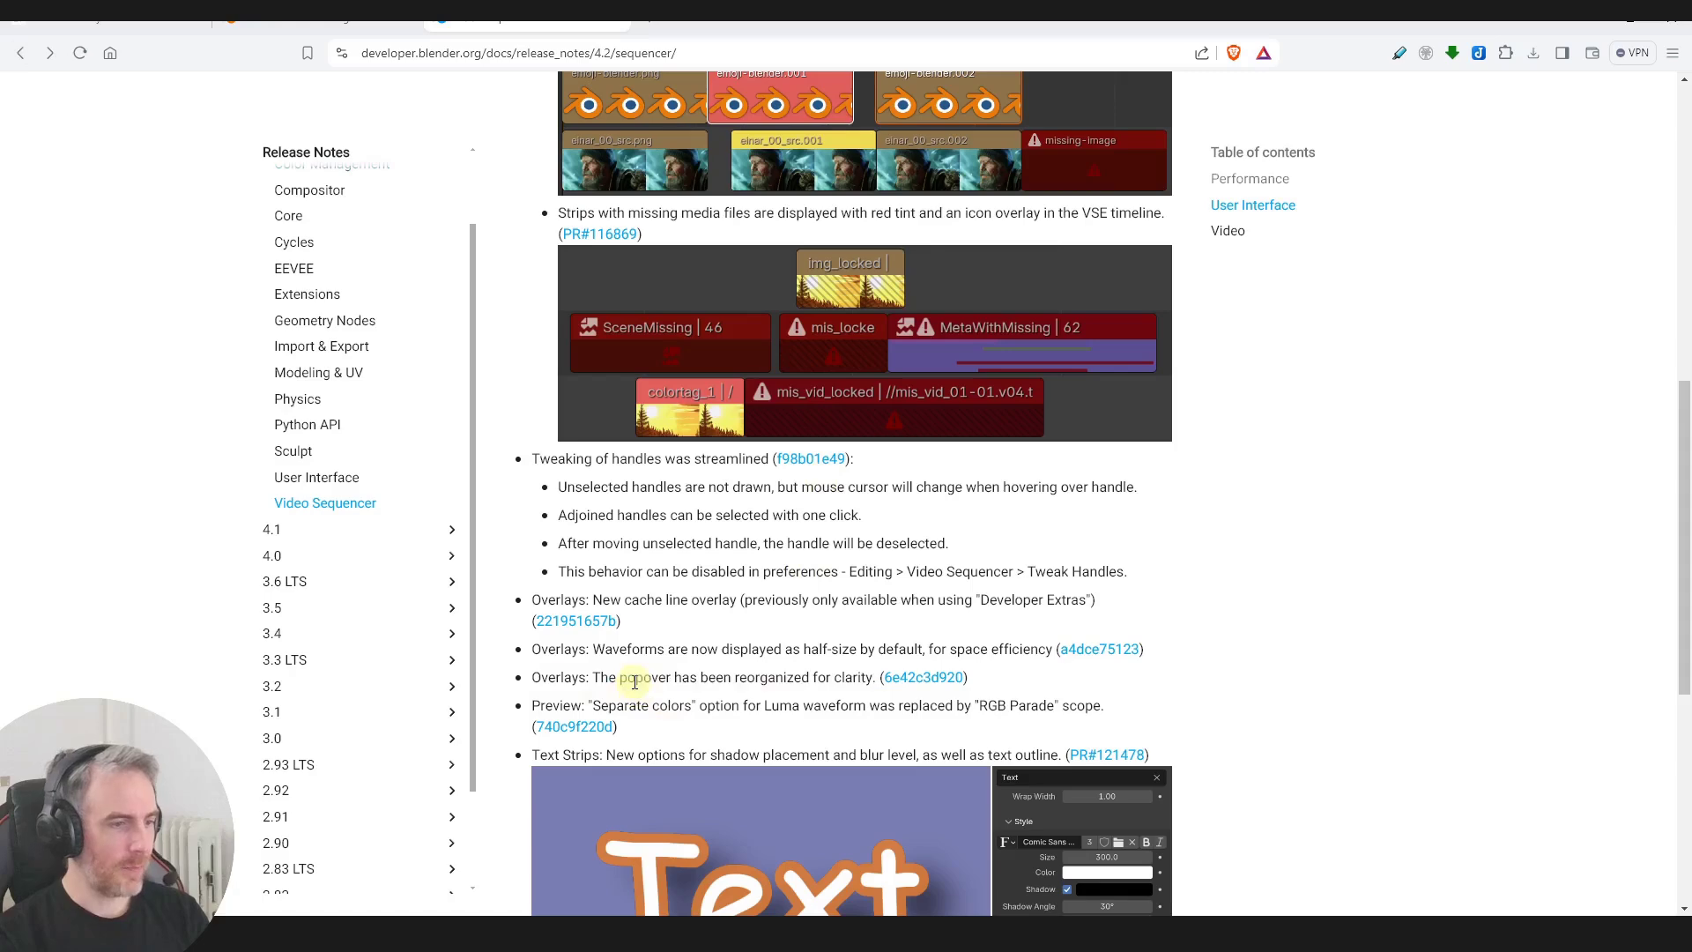
Step: Highlight and read the release-note entries on the RGB Parade scope and the new text strip shadow and outline options
{"action": "key", "text": "alt+Tab"}
{"action": "key", "text": "ctrl+Tab"}
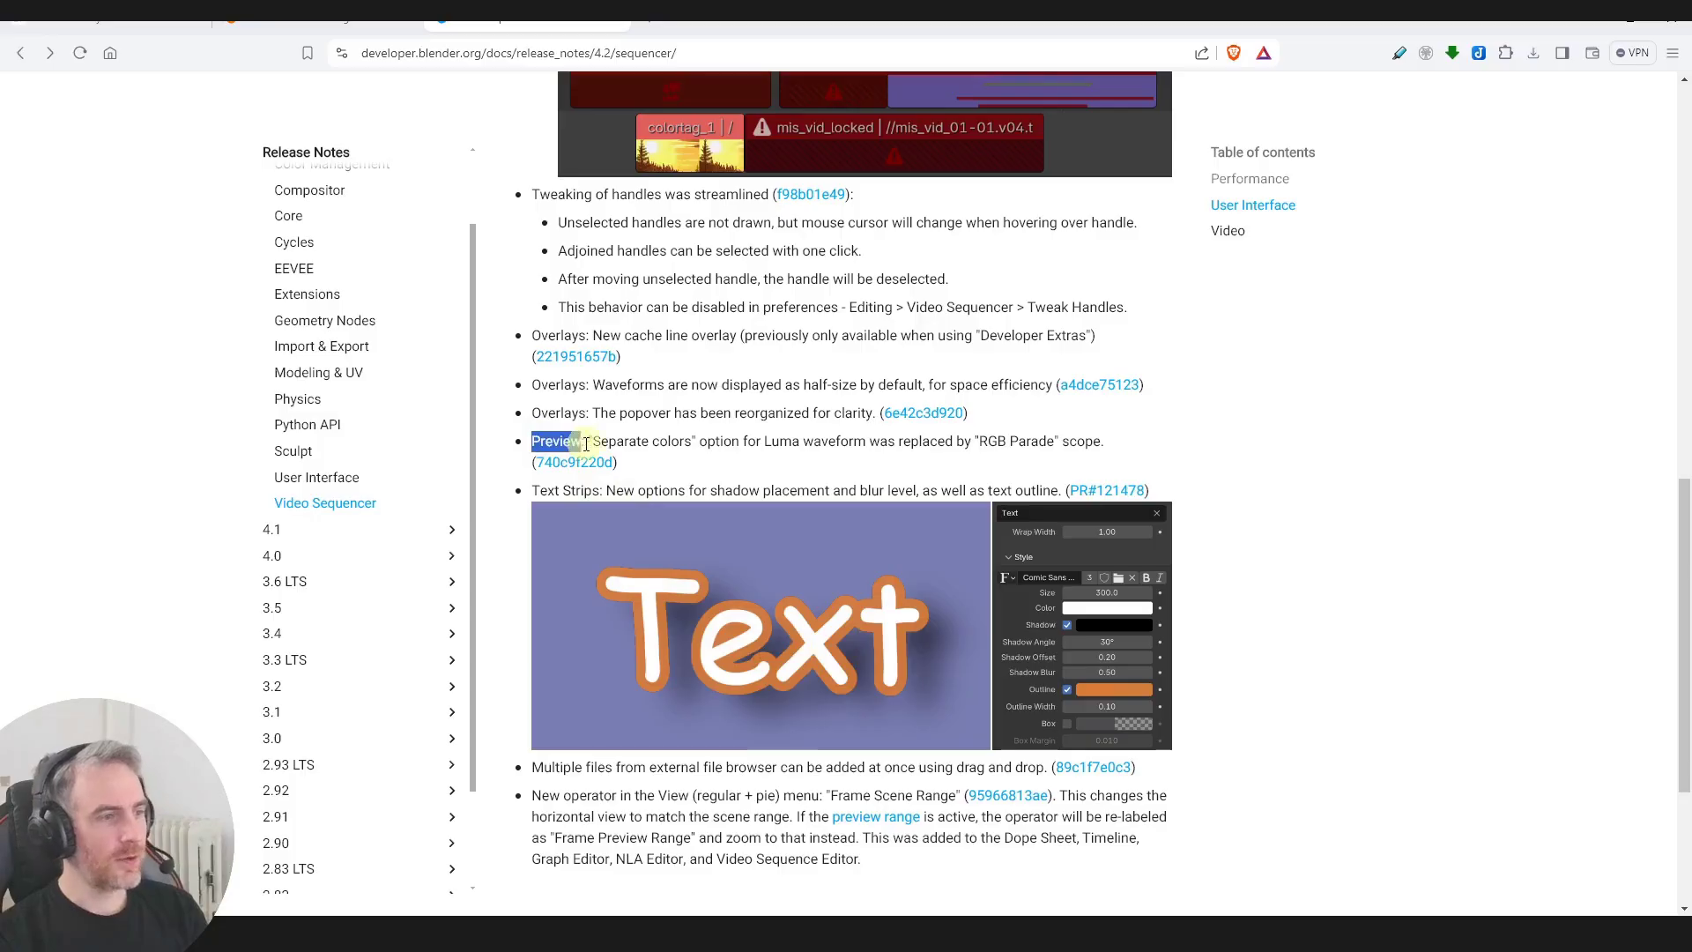
{"action": "left_click_drag", "start_coordinate": [595, 443], "coordinate": [1114, 448]}
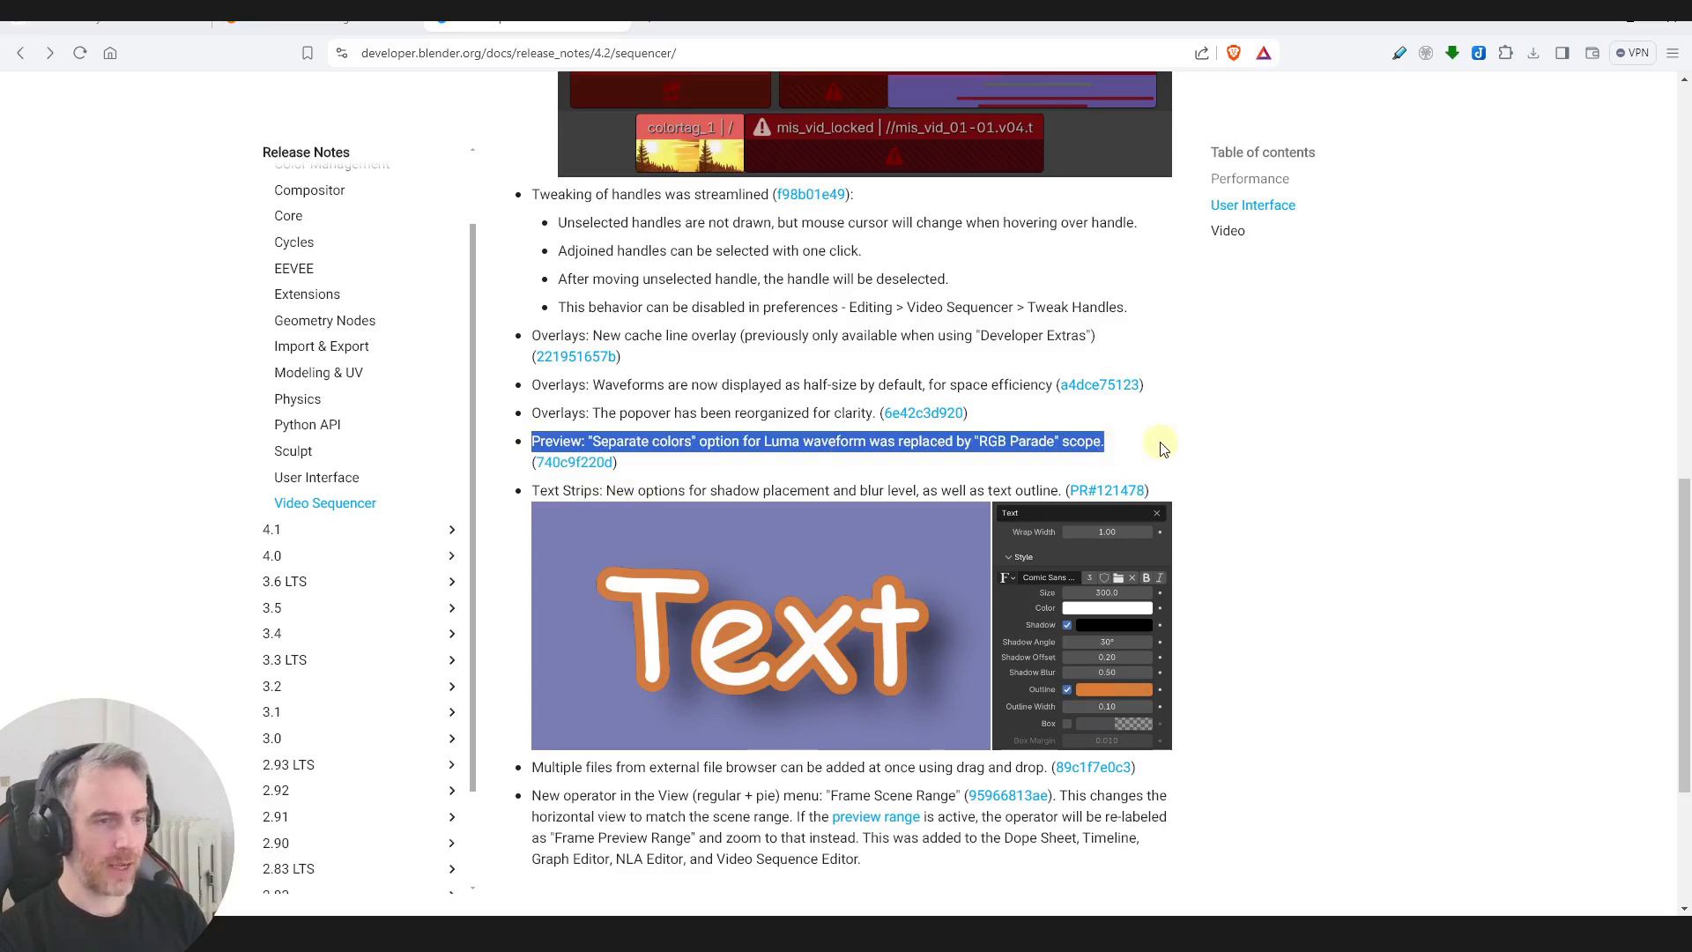
{"action": "left_click", "coordinate": [717, 441]}
{"action": "left_click_drag", "start_coordinate": [763, 443], "coordinate": [848, 445]}
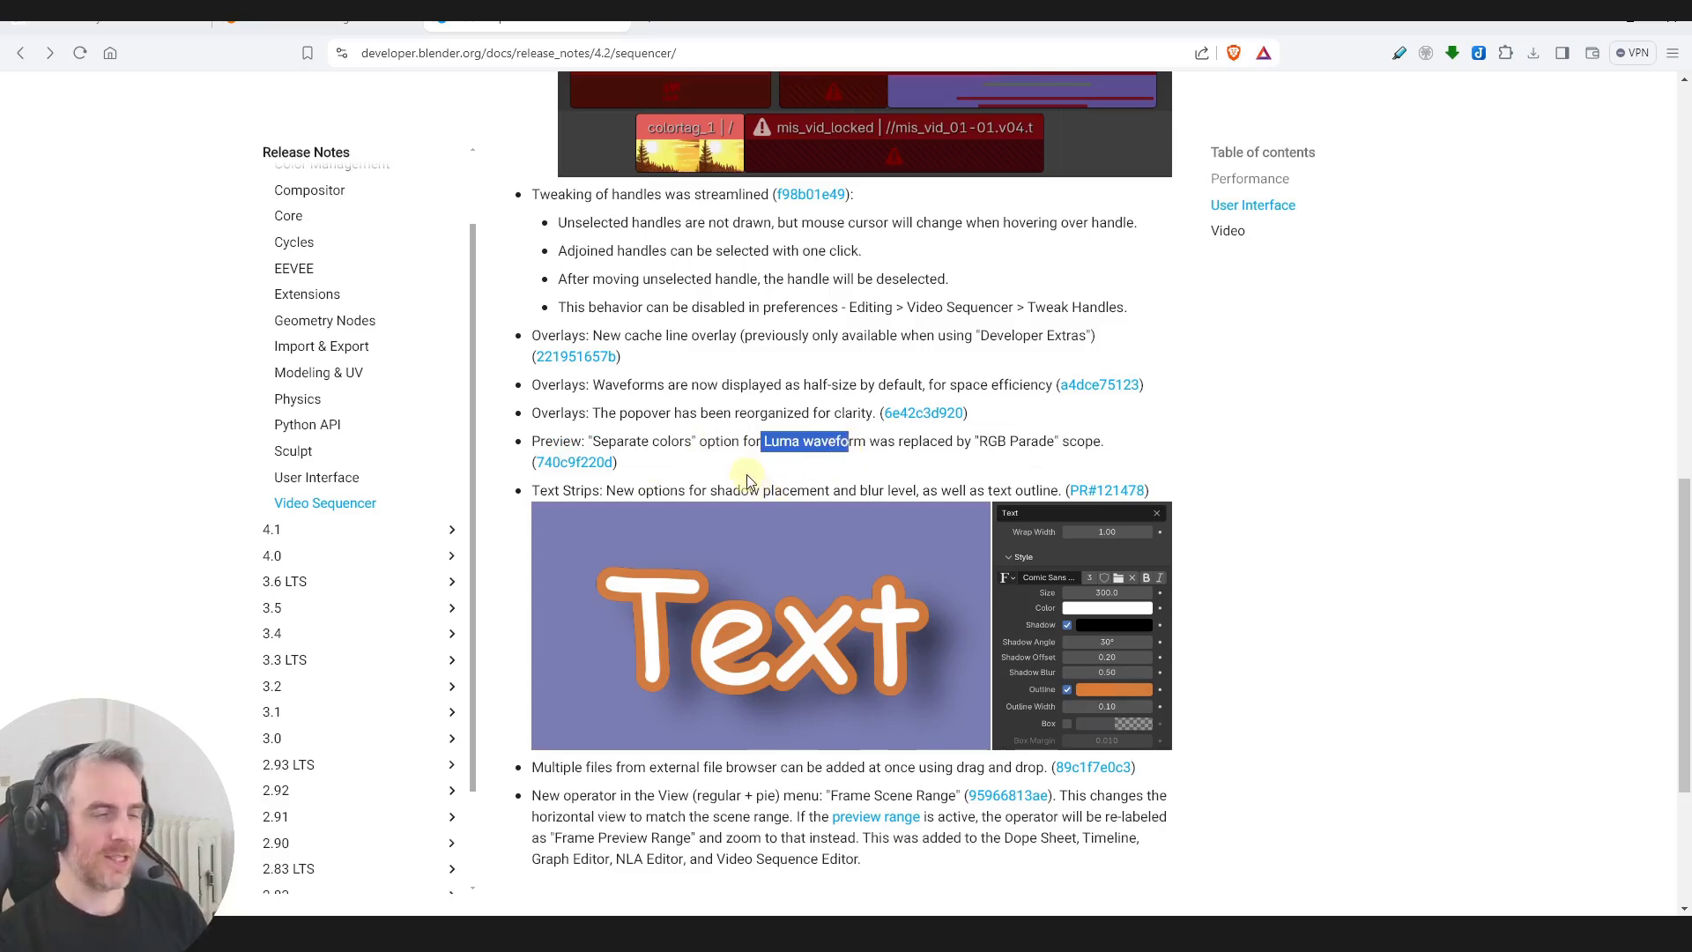
{"action": "left_click_drag", "start_coordinate": [532, 490], "coordinate": [1272, 488]}
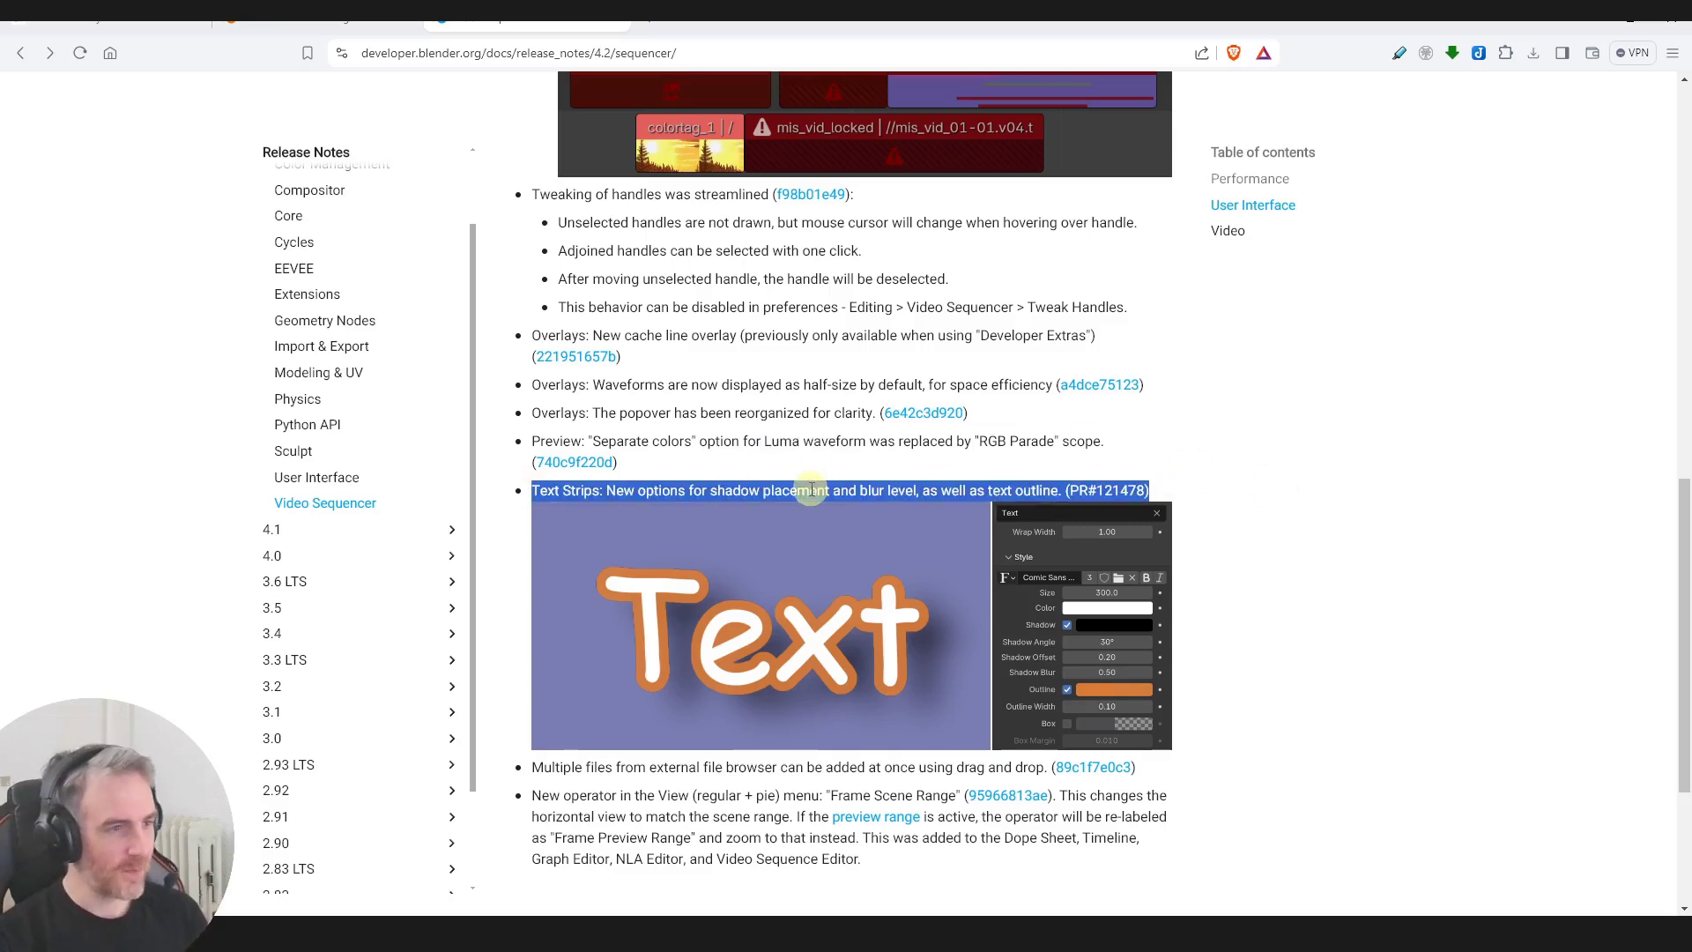
{"action": "left_click", "coordinate": [657, 489]}
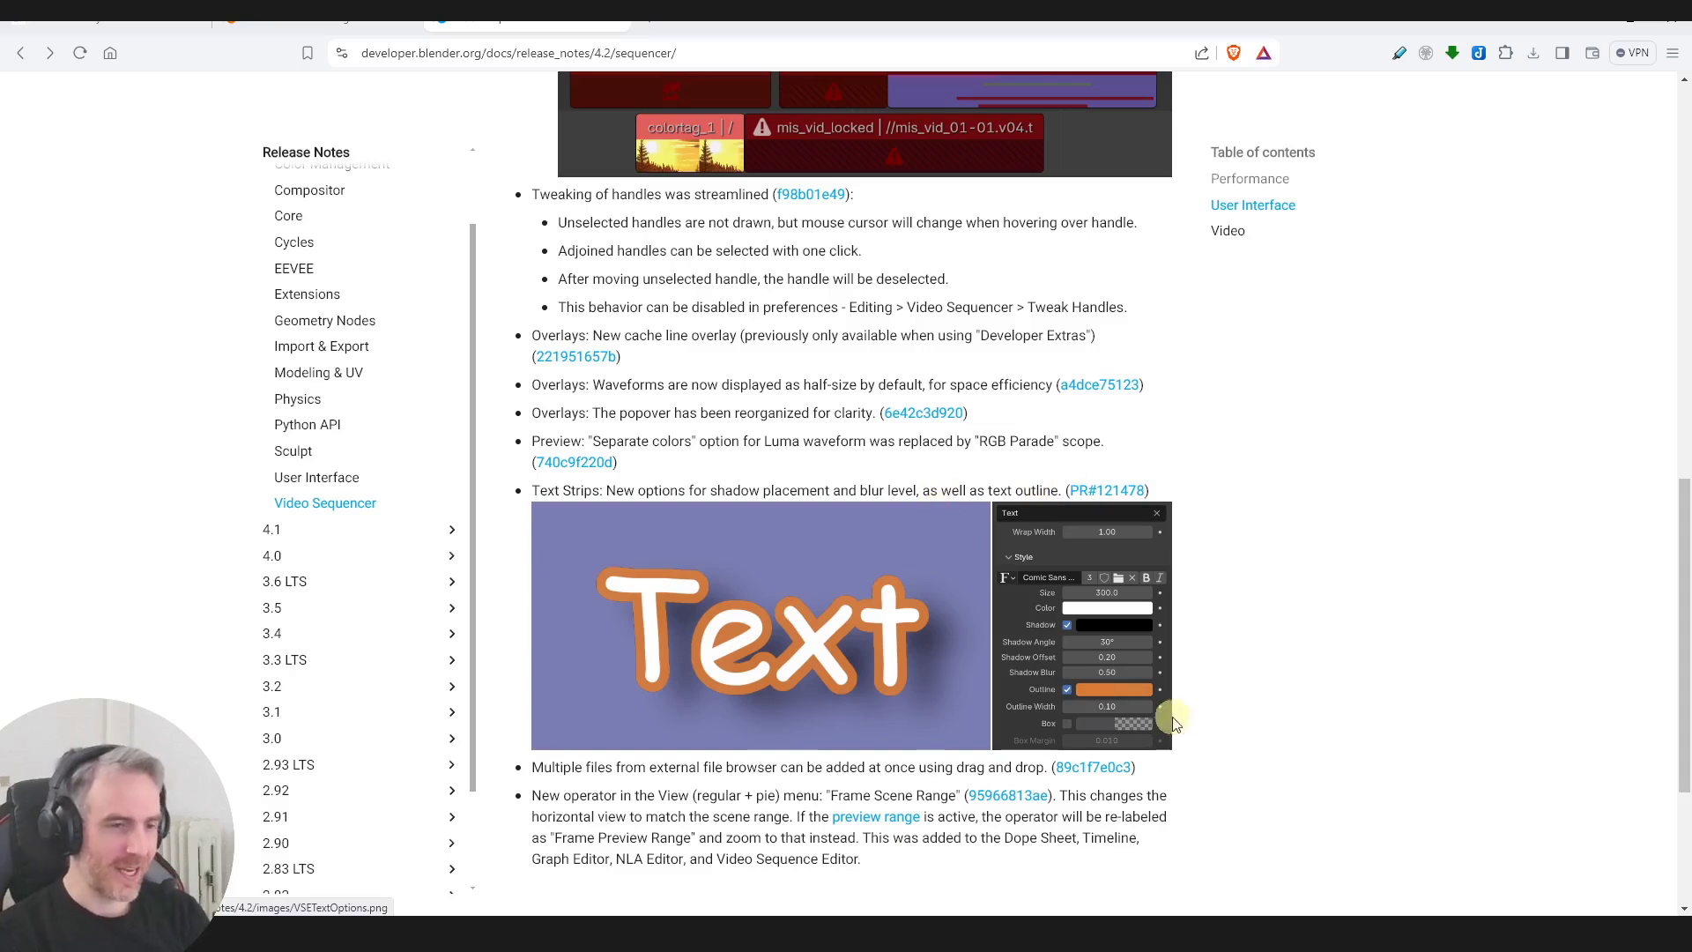
Step: Switch to Blender and add a text strip at frame 99 in channel 5, above the video strips
{"action": "key", "text": "alt+Tab"}
{"action": "key", "text": "shift+a"}
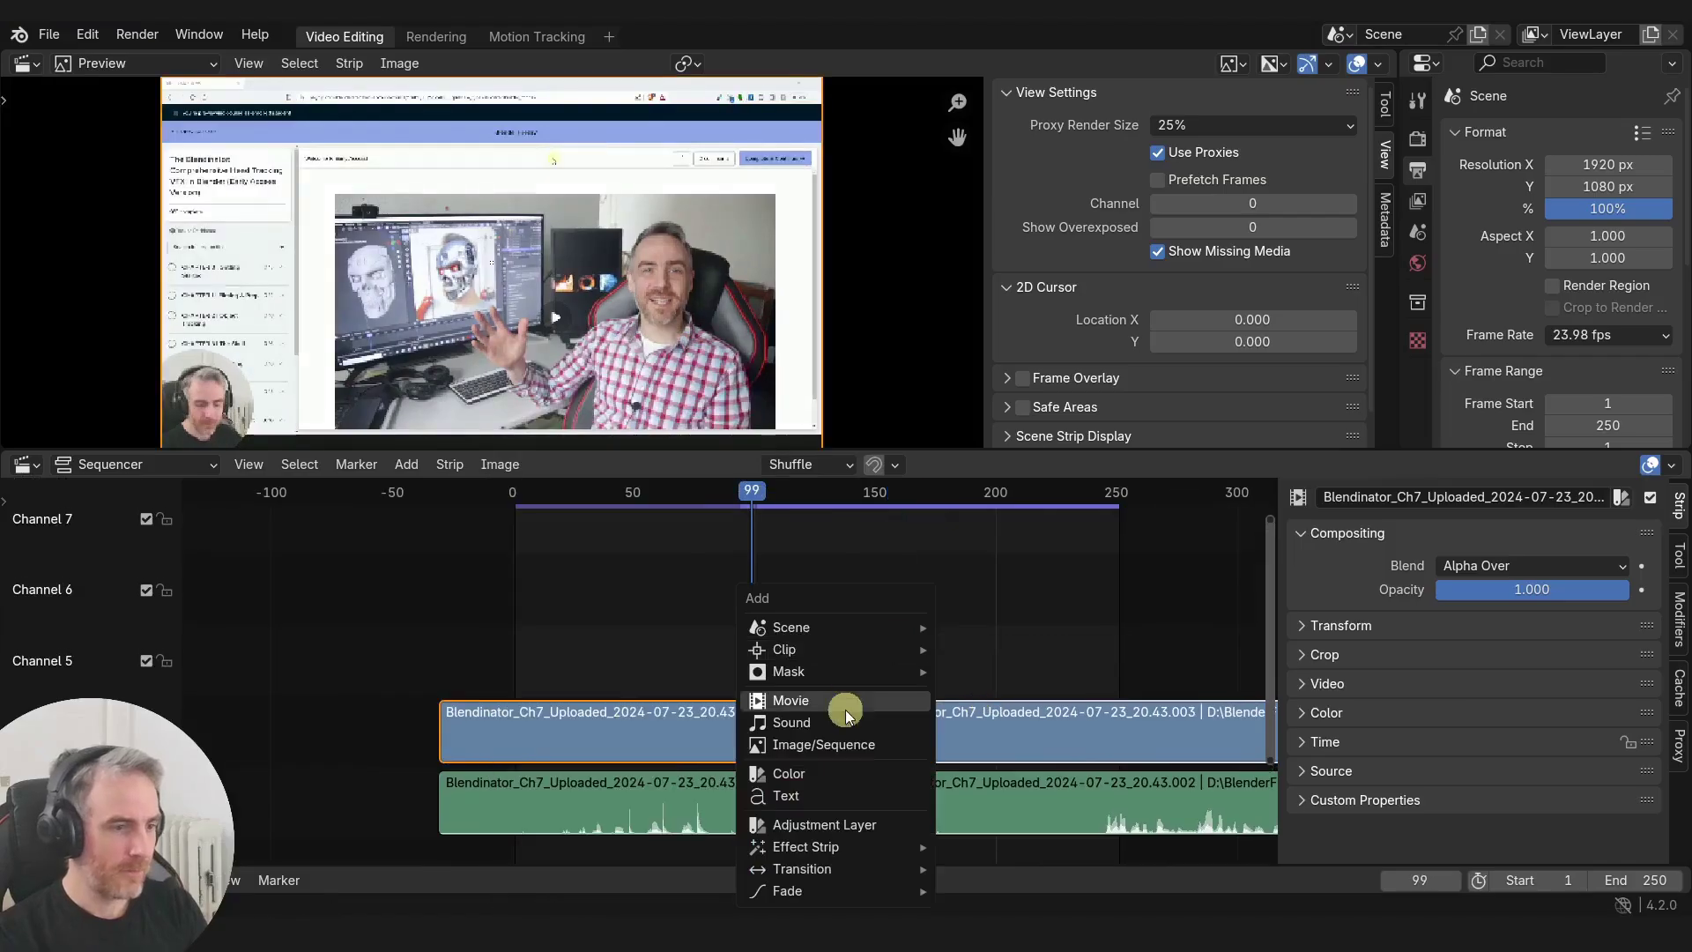
{"action": "left_click", "coordinate": [811, 793]}
{"action": "middle_click_drag", "start_coordinate": [916, 686], "coordinate": [877, 643]}
Step: Set the text strip's content to "NEW TEXT IN 4.2!!!"
{"action": "left_click", "coordinate": [1355, 572]}
{"action": "type", "text": "NEW"}
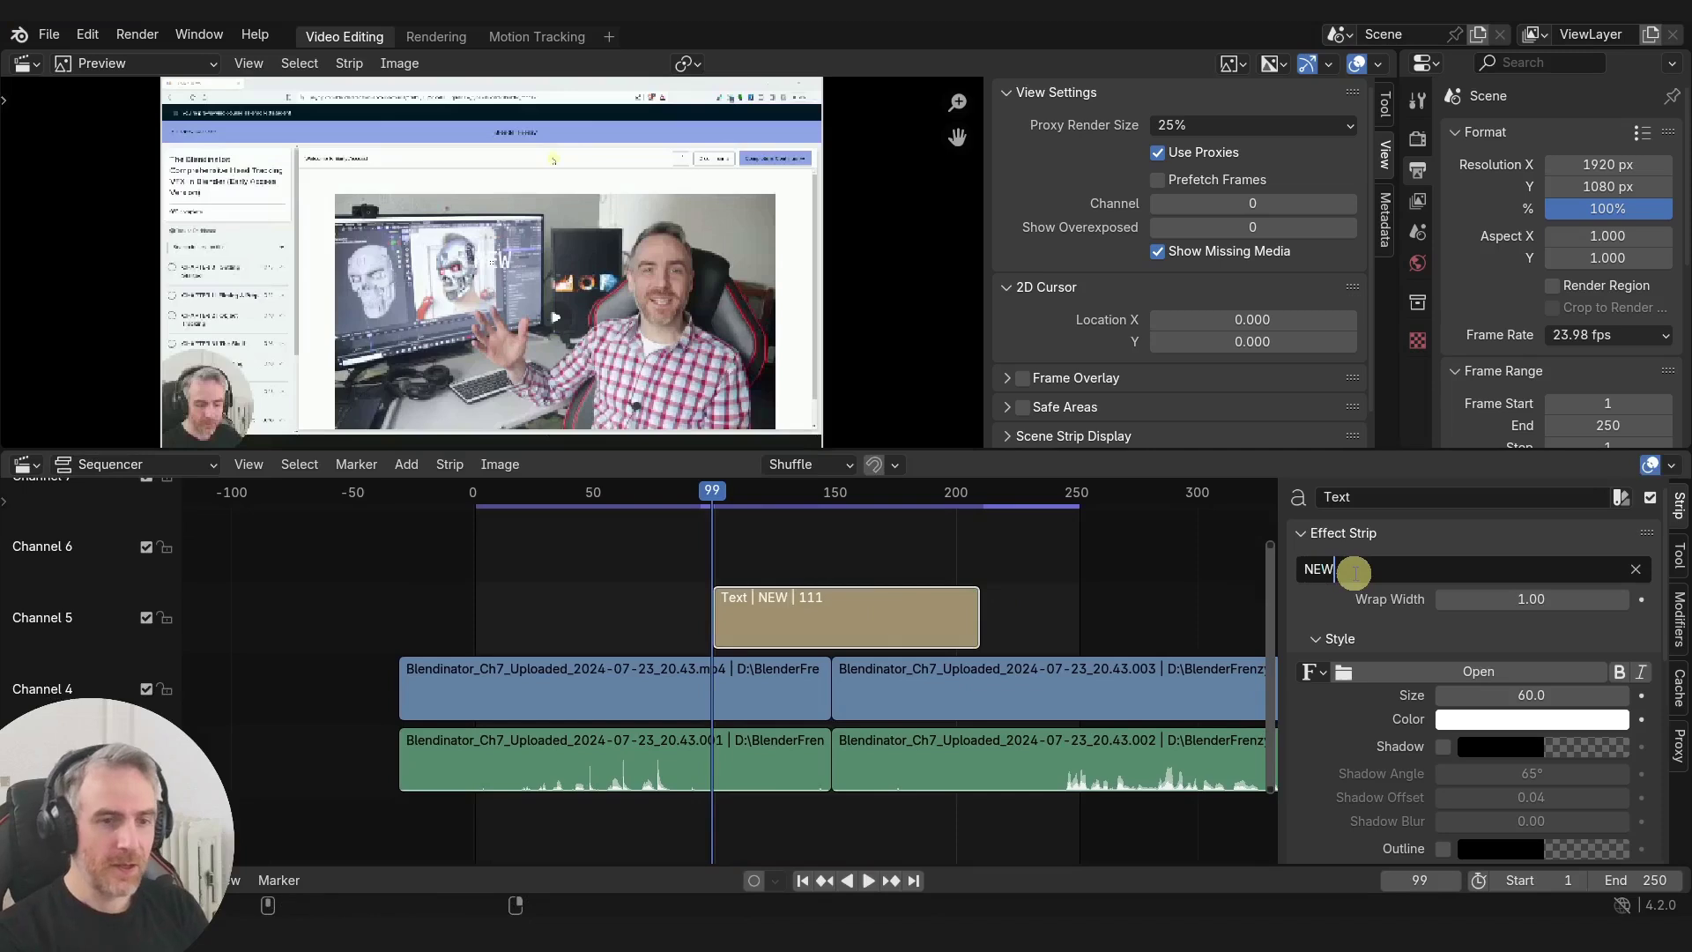
{"action": "type", "text": " TEXT IN "}
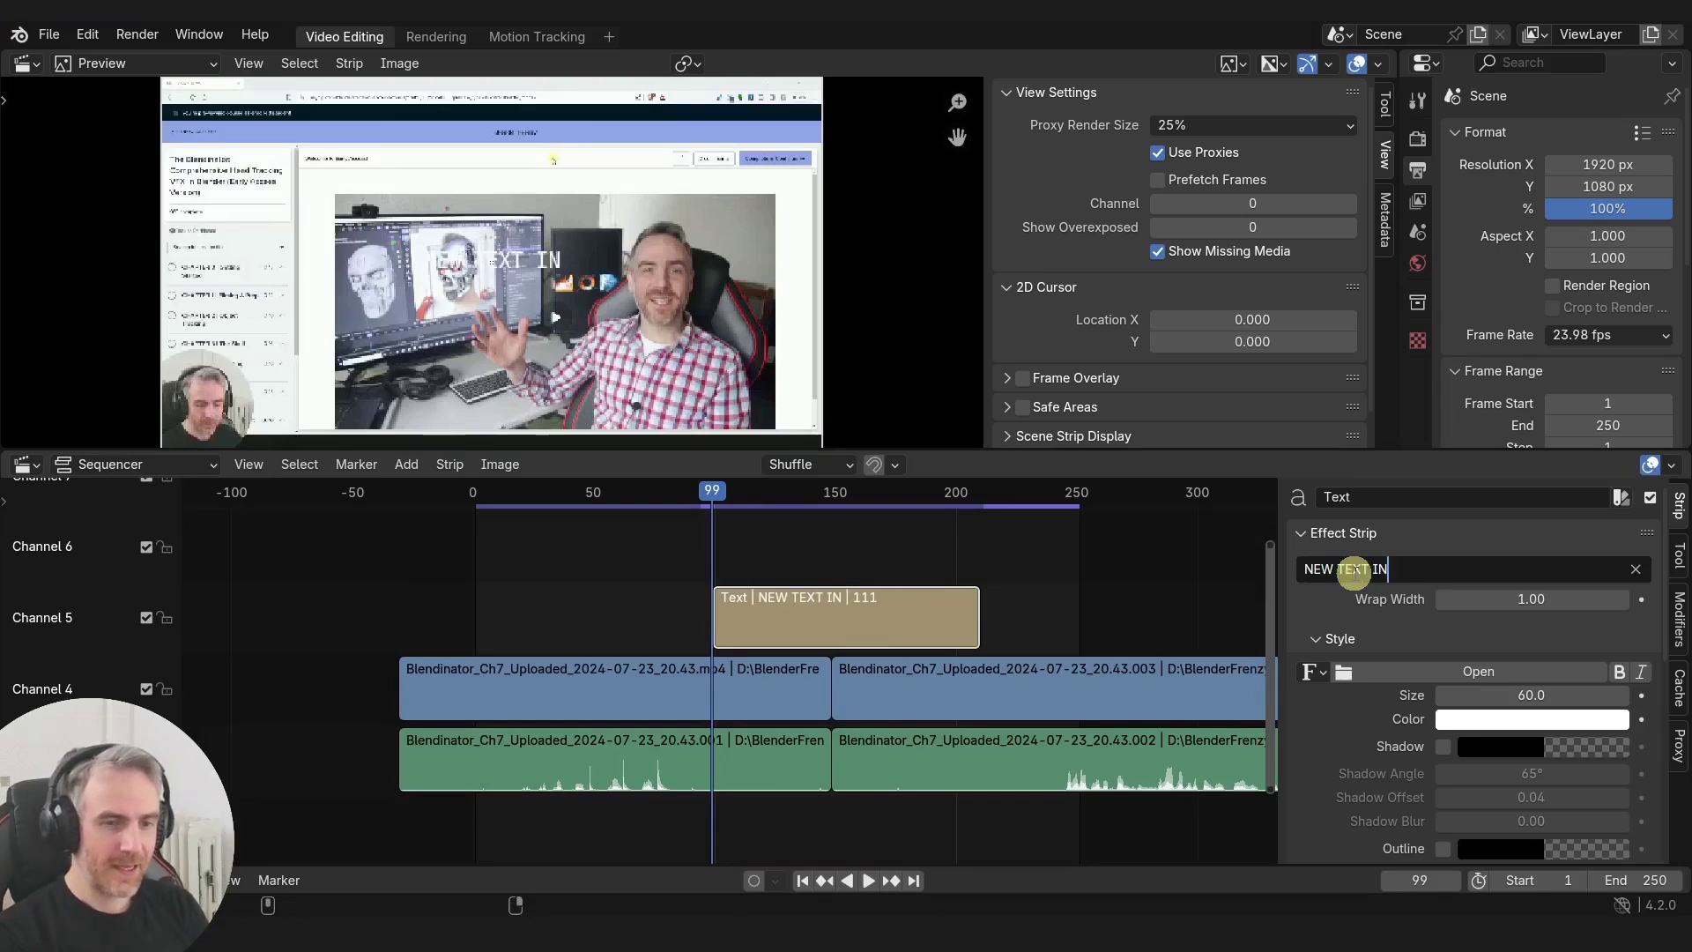
{"action": "type", "text": "4.2"}
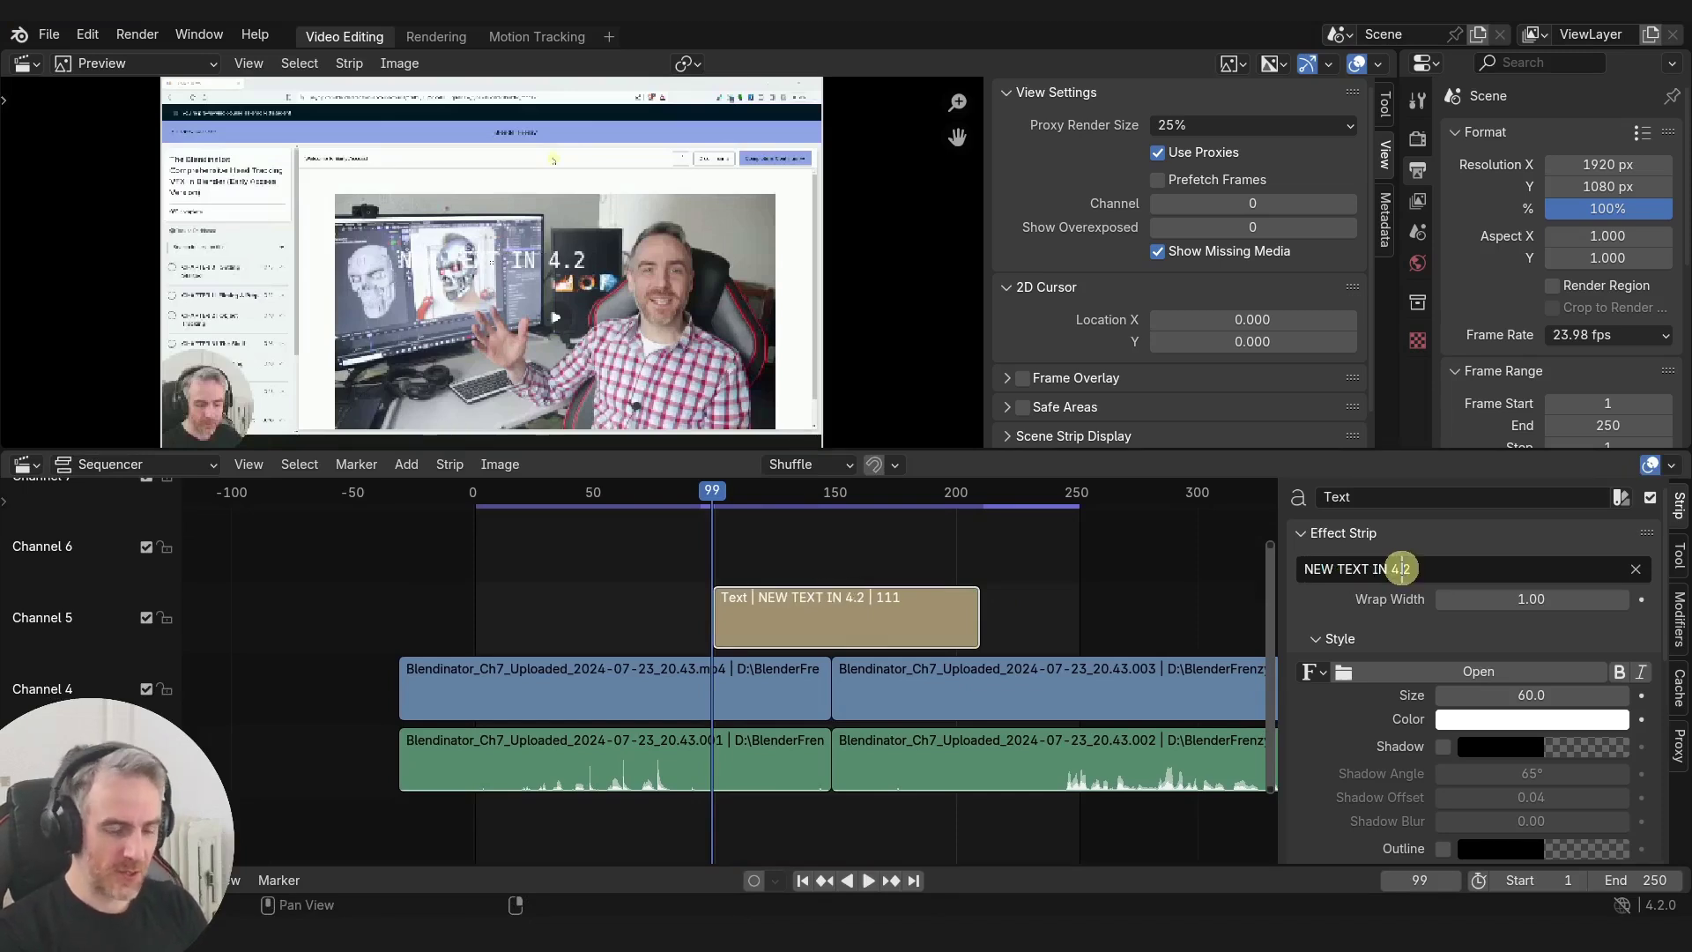
{"action": "type", "text": "!!!"}
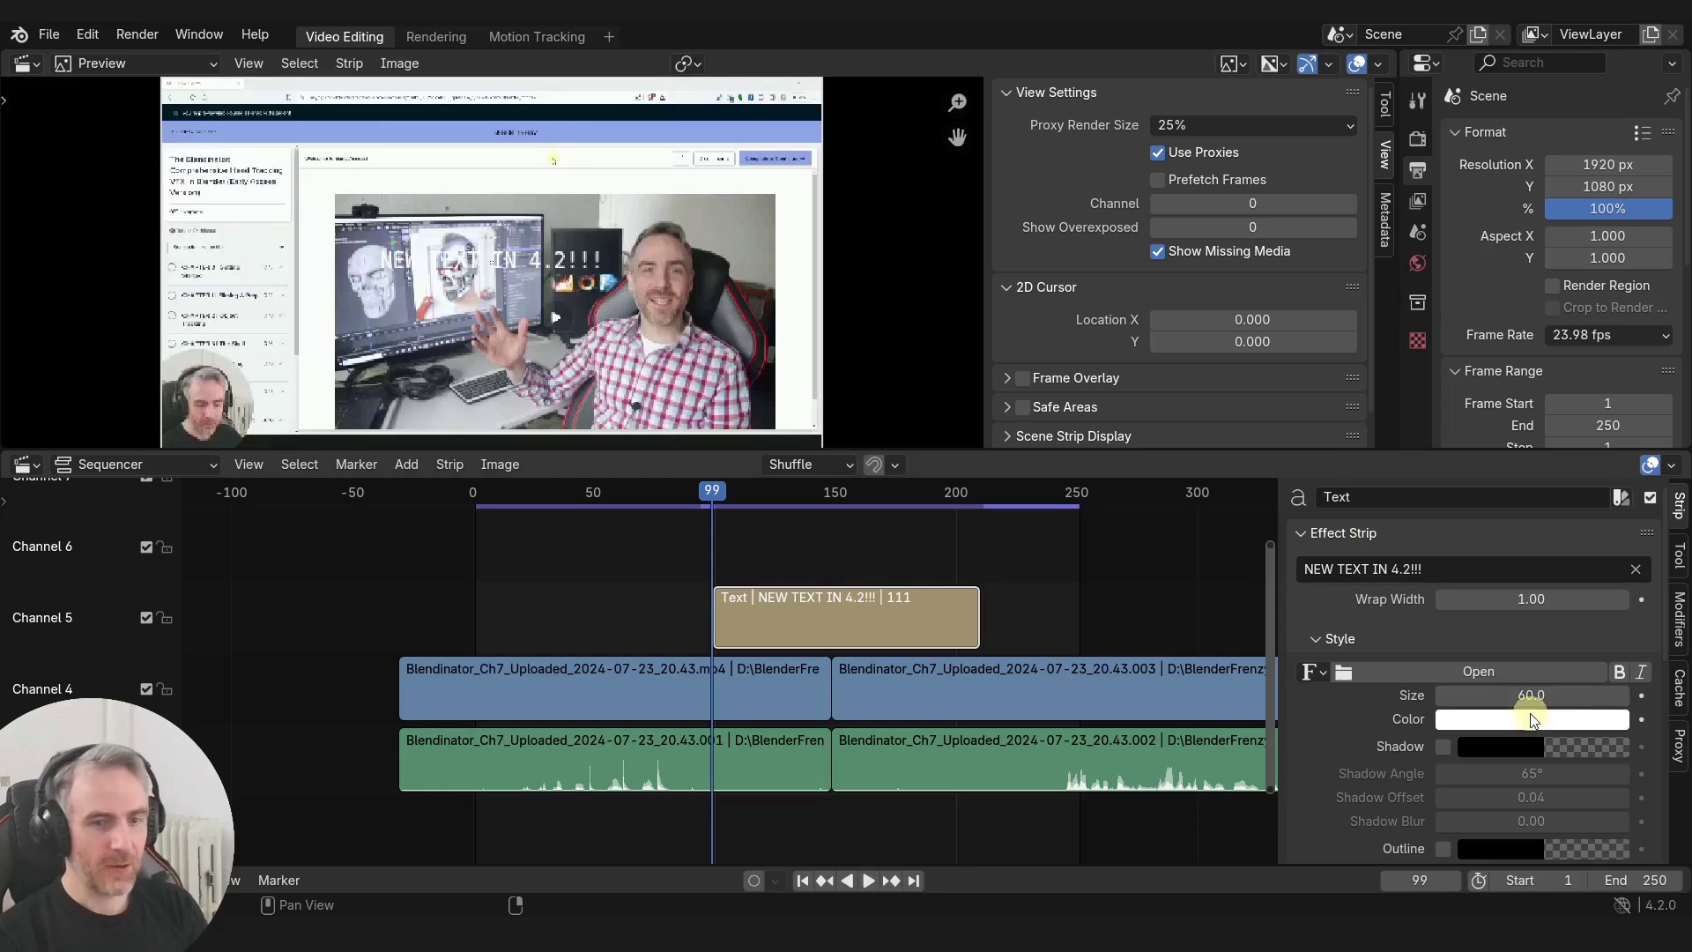
Step: Load the Crickx Regular font from C:\WINDOWS\Fonts for the text strip and bring its shadow and outline settings into view
{"action": "left_click", "coordinate": [1477, 676]}
{"action": "scroll", "coordinate": [987, 644], "scroll_direction": "down", "scroll_amount": 5}
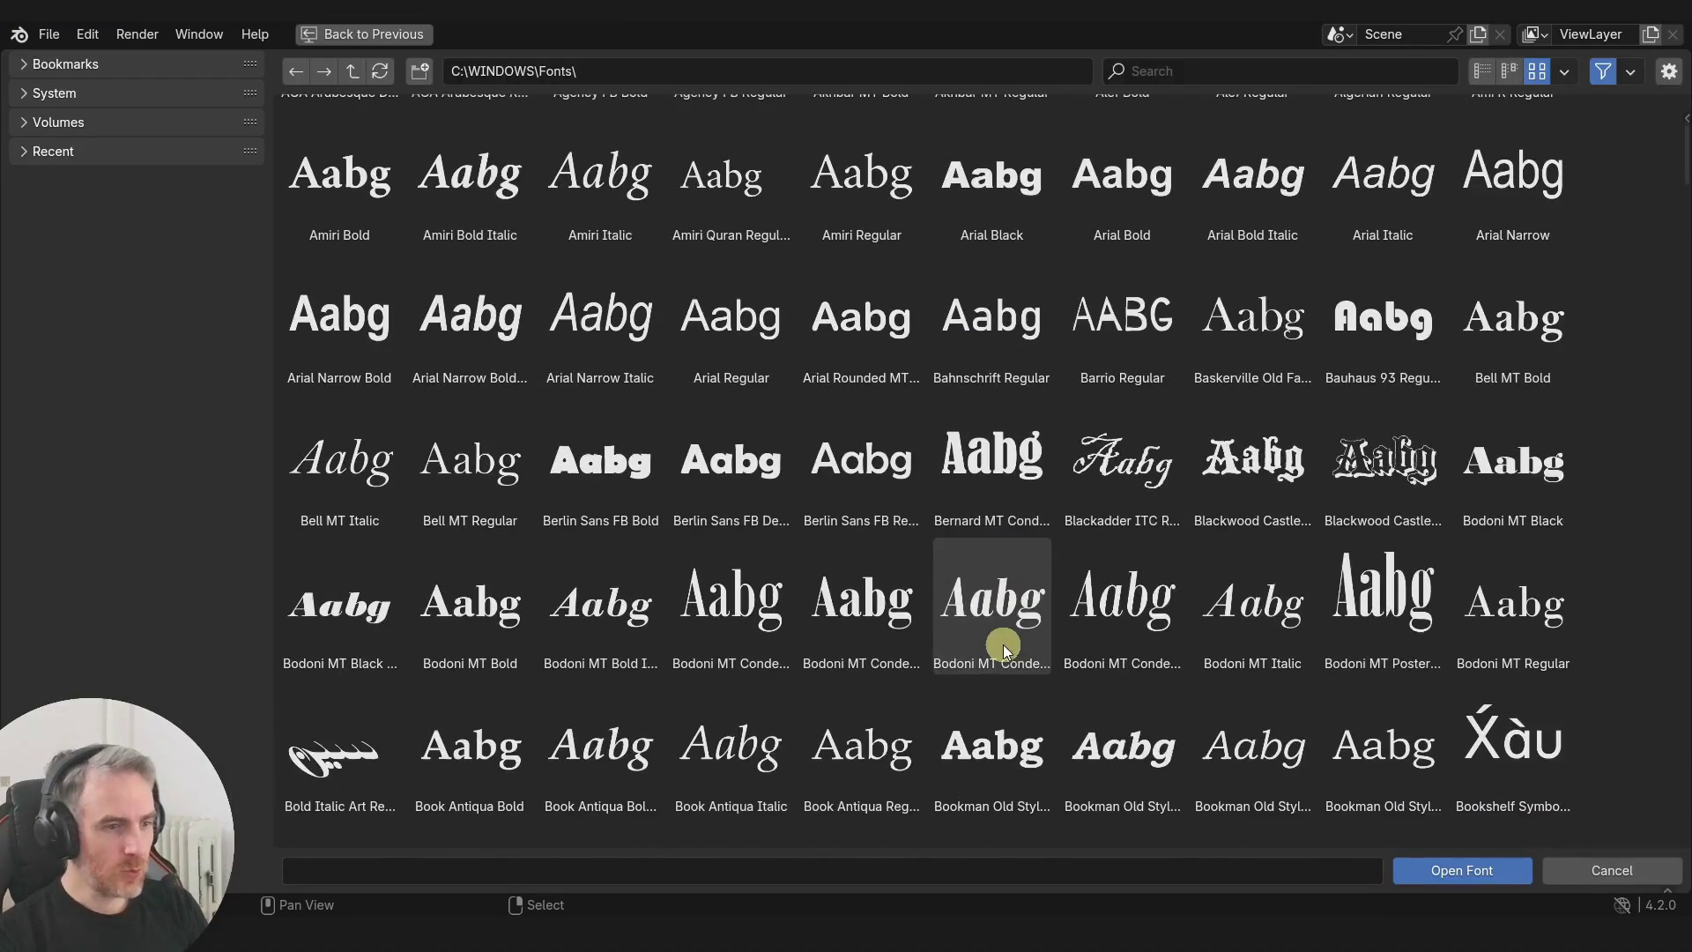
{"action": "scroll", "coordinate": [987, 636], "scroll_direction": "down", "scroll_amount": 2}
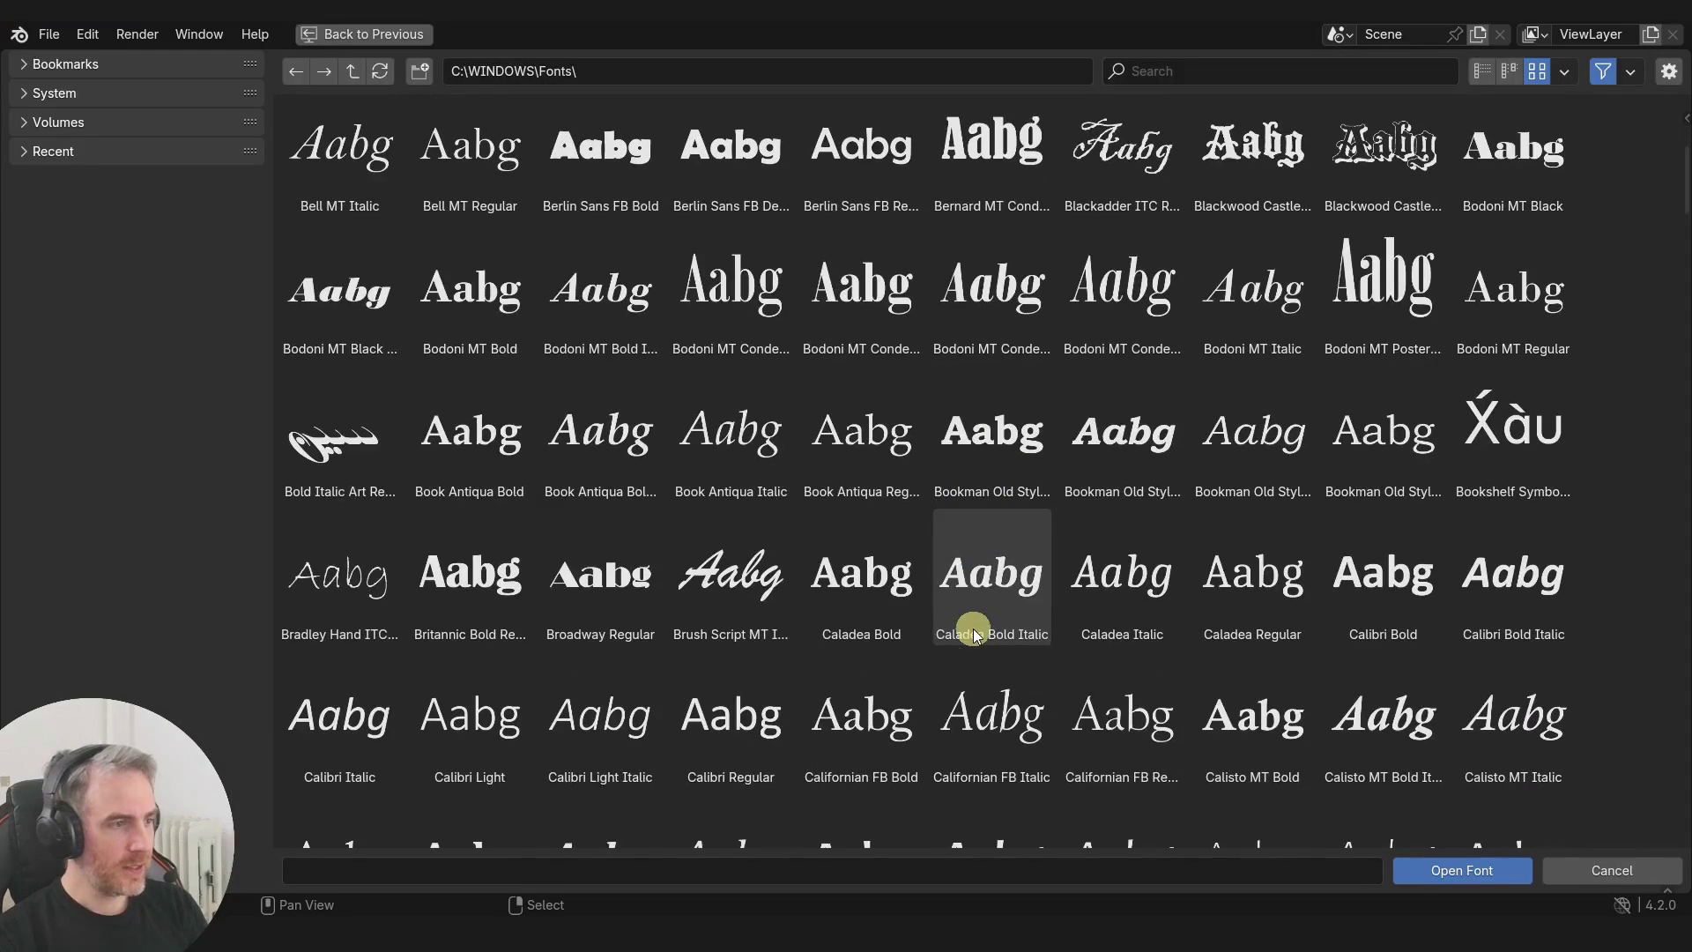
{"action": "scroll", "coordinate": [974, 627], "scroll_direction": "down", "scroll_amount": 10}
{"action": "double_click", "coordinate": [987, 467]}
{"action": "scroll", "coordinate": [1437, 671], "scroll_direction": "down", "scroll_amount": 3}
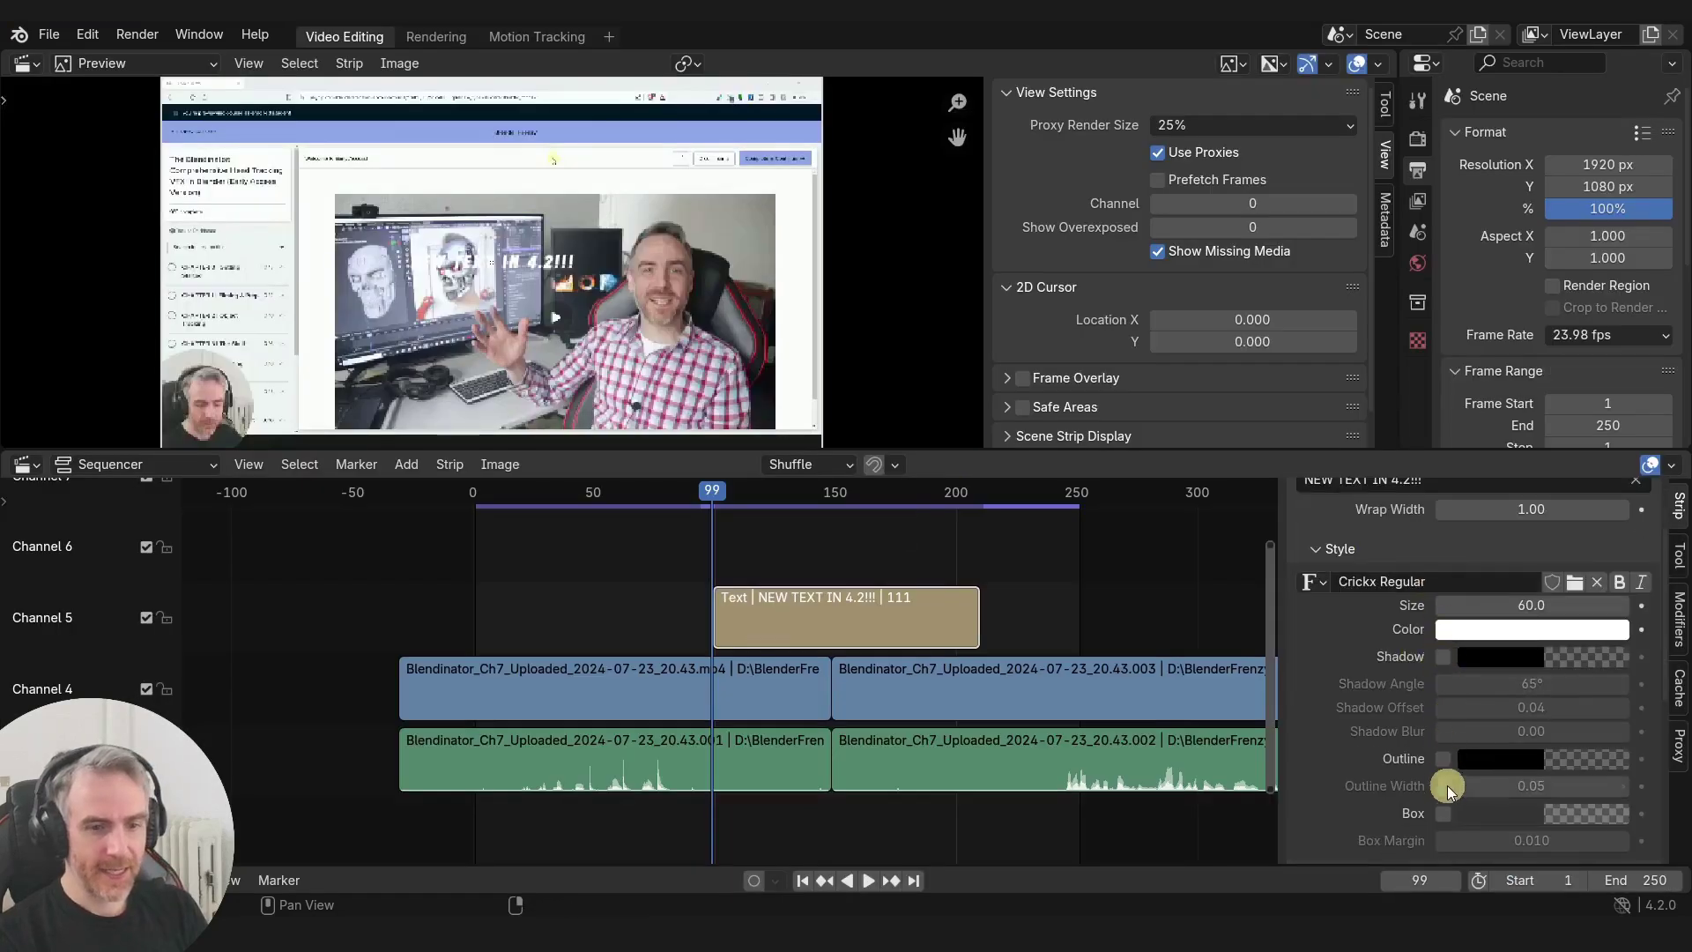
Step: Enable the text strip's box and make it opaque blue with hue 0.607, saturation 0.609 and value 0.812
{"action": "left_click", "coordinate": [1444, 813]}
{"action": "left_click", "coordinate": [1513, 809]}
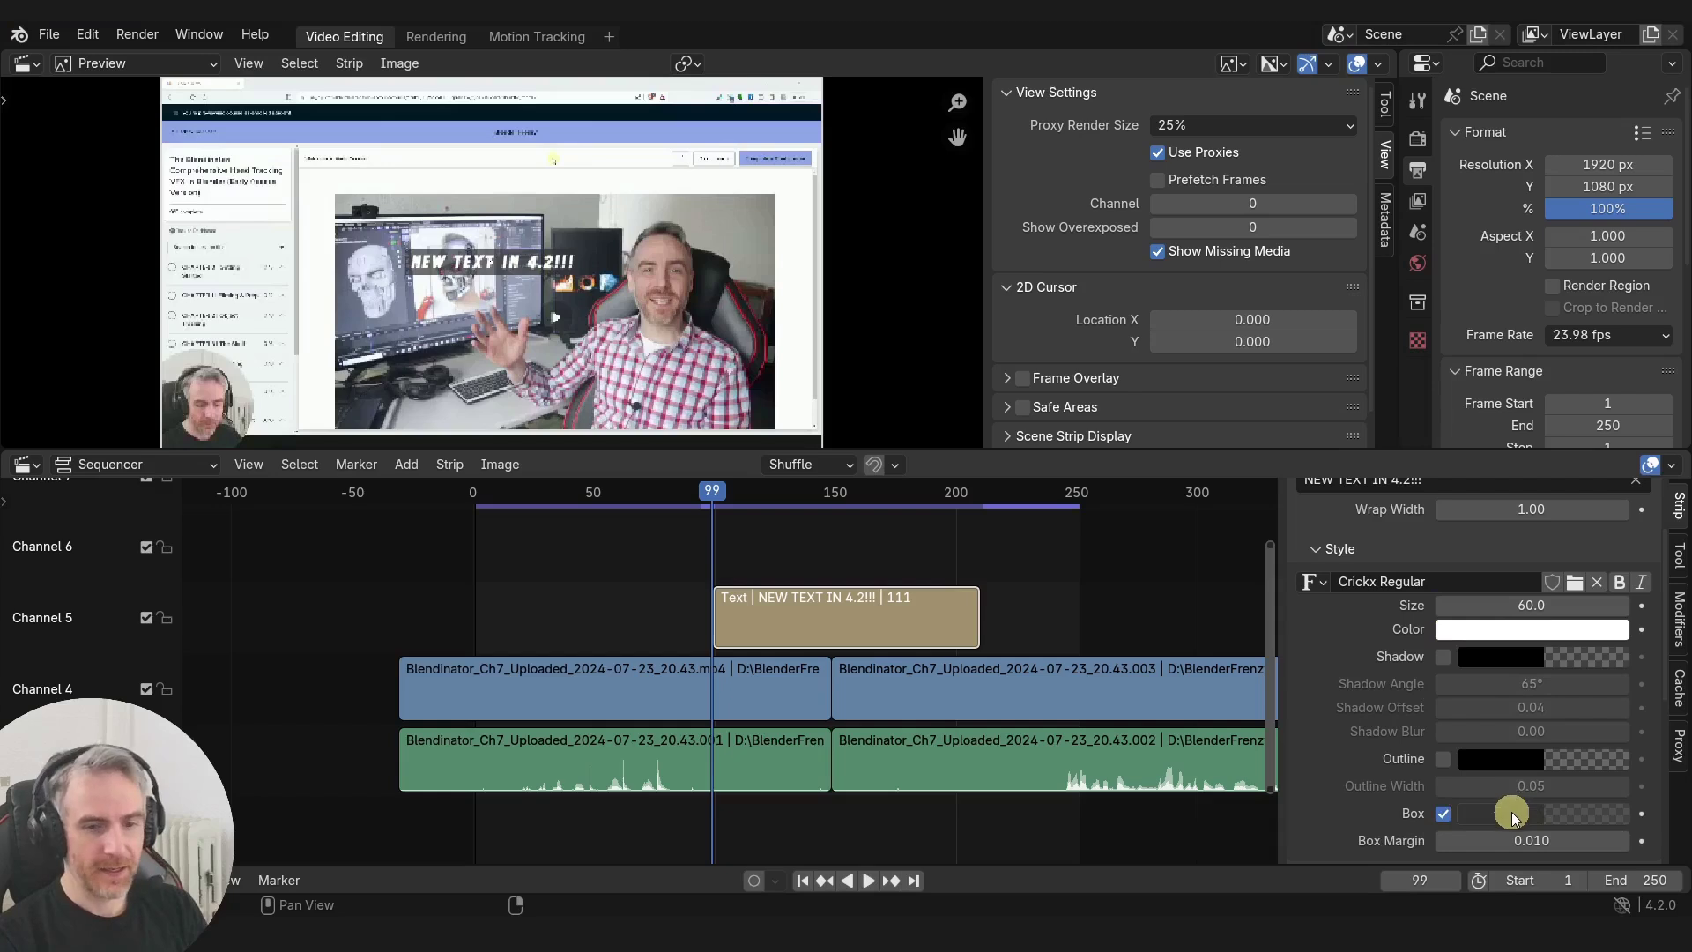
{"action": "left_click_drag", "start_coordinate": [1597, 609], "coordinate": [1612, 496]}
{"action": "left_click_drag", "start_coordinate": [1530, 781], "coordinate": [1582, 781]}
{"action": "left_click_drag", "start_coordinate": [1489, 587], "coordinate": [1532, 511]}
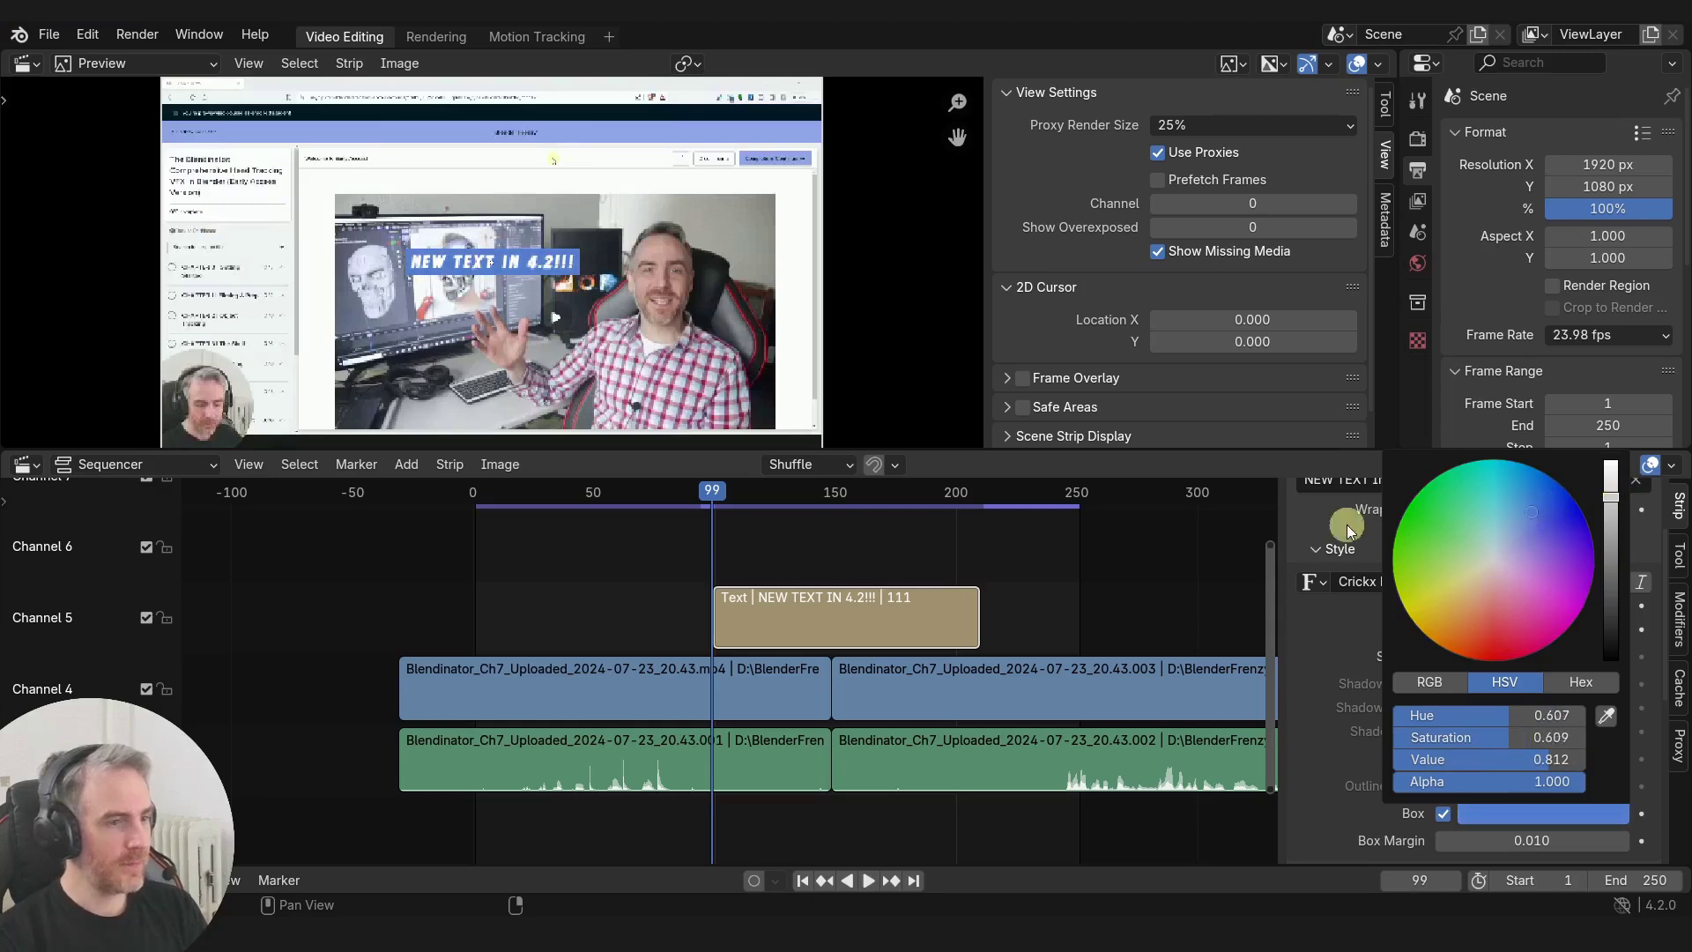
Step: Set the preview's proxy render size to 100% and enlarge the text strip's font size to 194.6
{"action": "left_click", "coordinate": [1252, 124]}
{"action": "left_click", "coordinate": [1252, 269]}
{"action": "left_click_drag", "start_coordinate": [1463, 604], "coordinate": [1352, 635]}
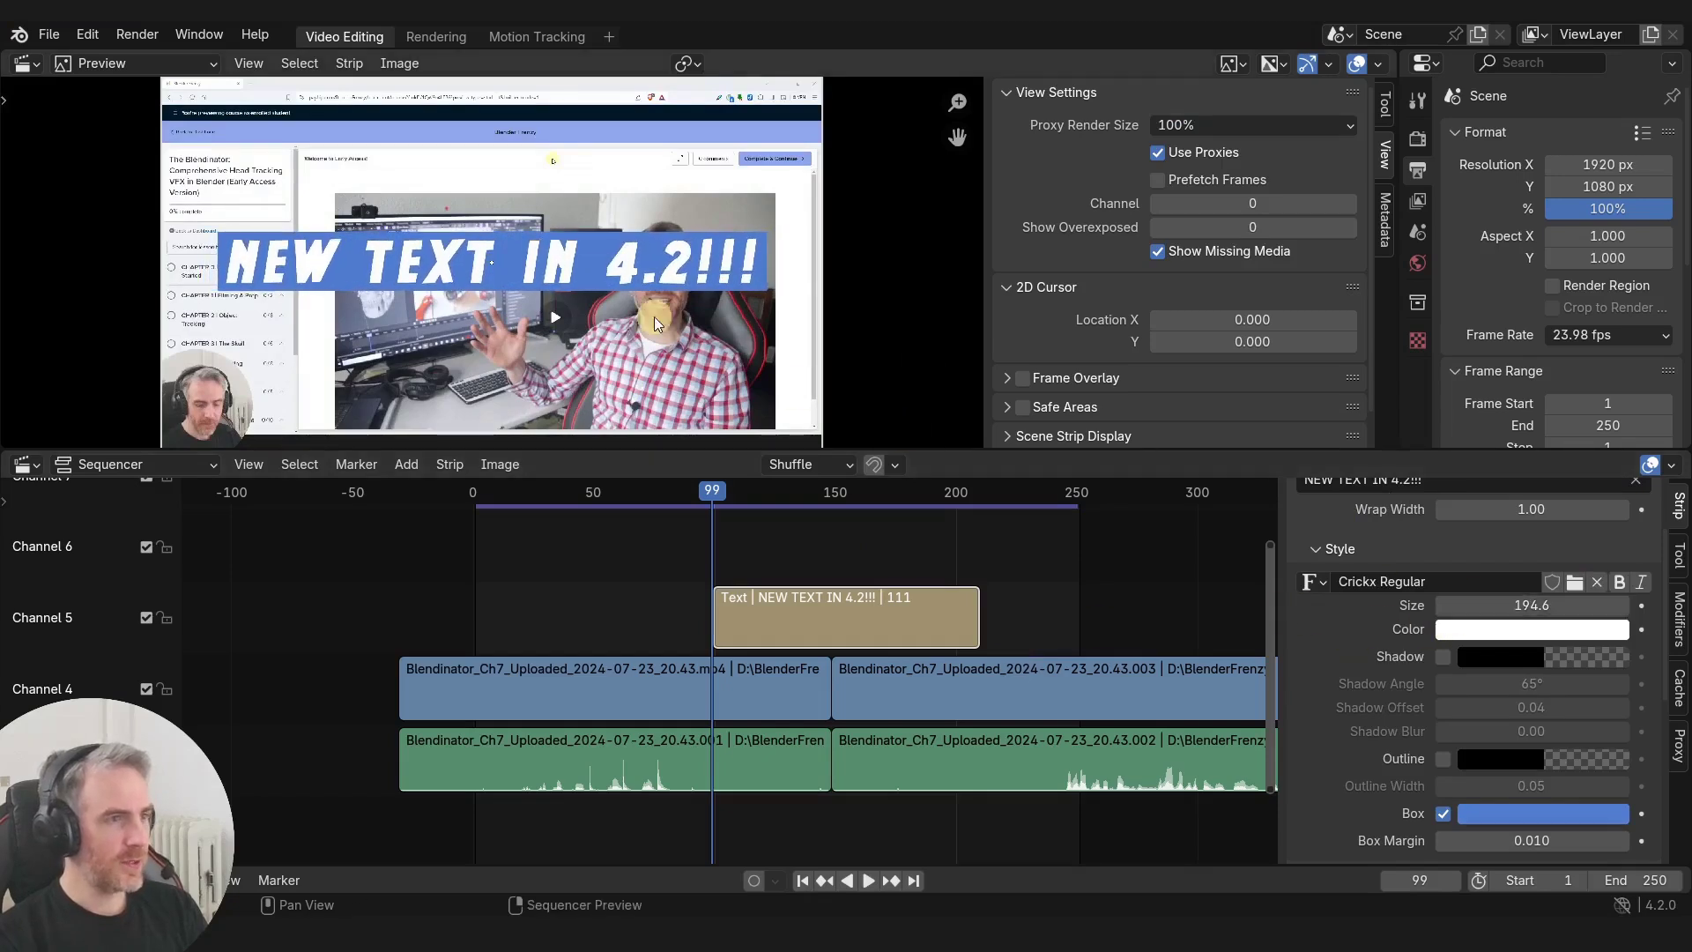
Step: Enable the text strip's outline with a width of 0.11 and set its color alpha to 1.000
{"action": "left_click", "coordinate": [1442, 761]}
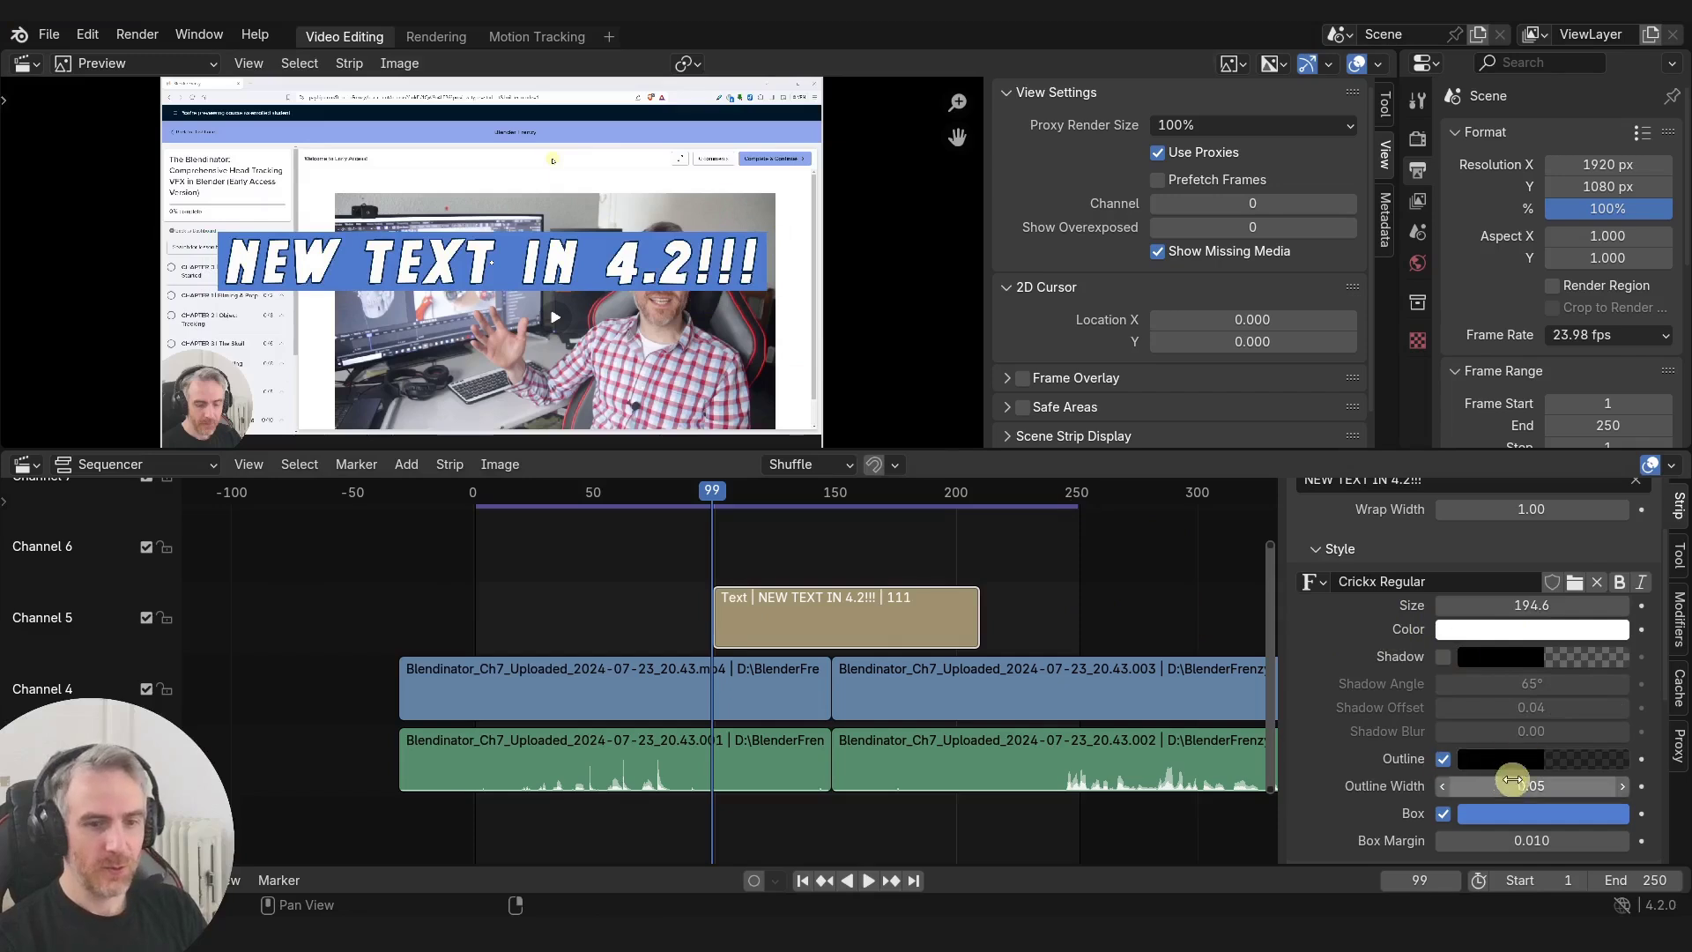
{"action": "left_click_drag", "start_coordinate": [1499, 787], "coordinate": [1511, 233]}
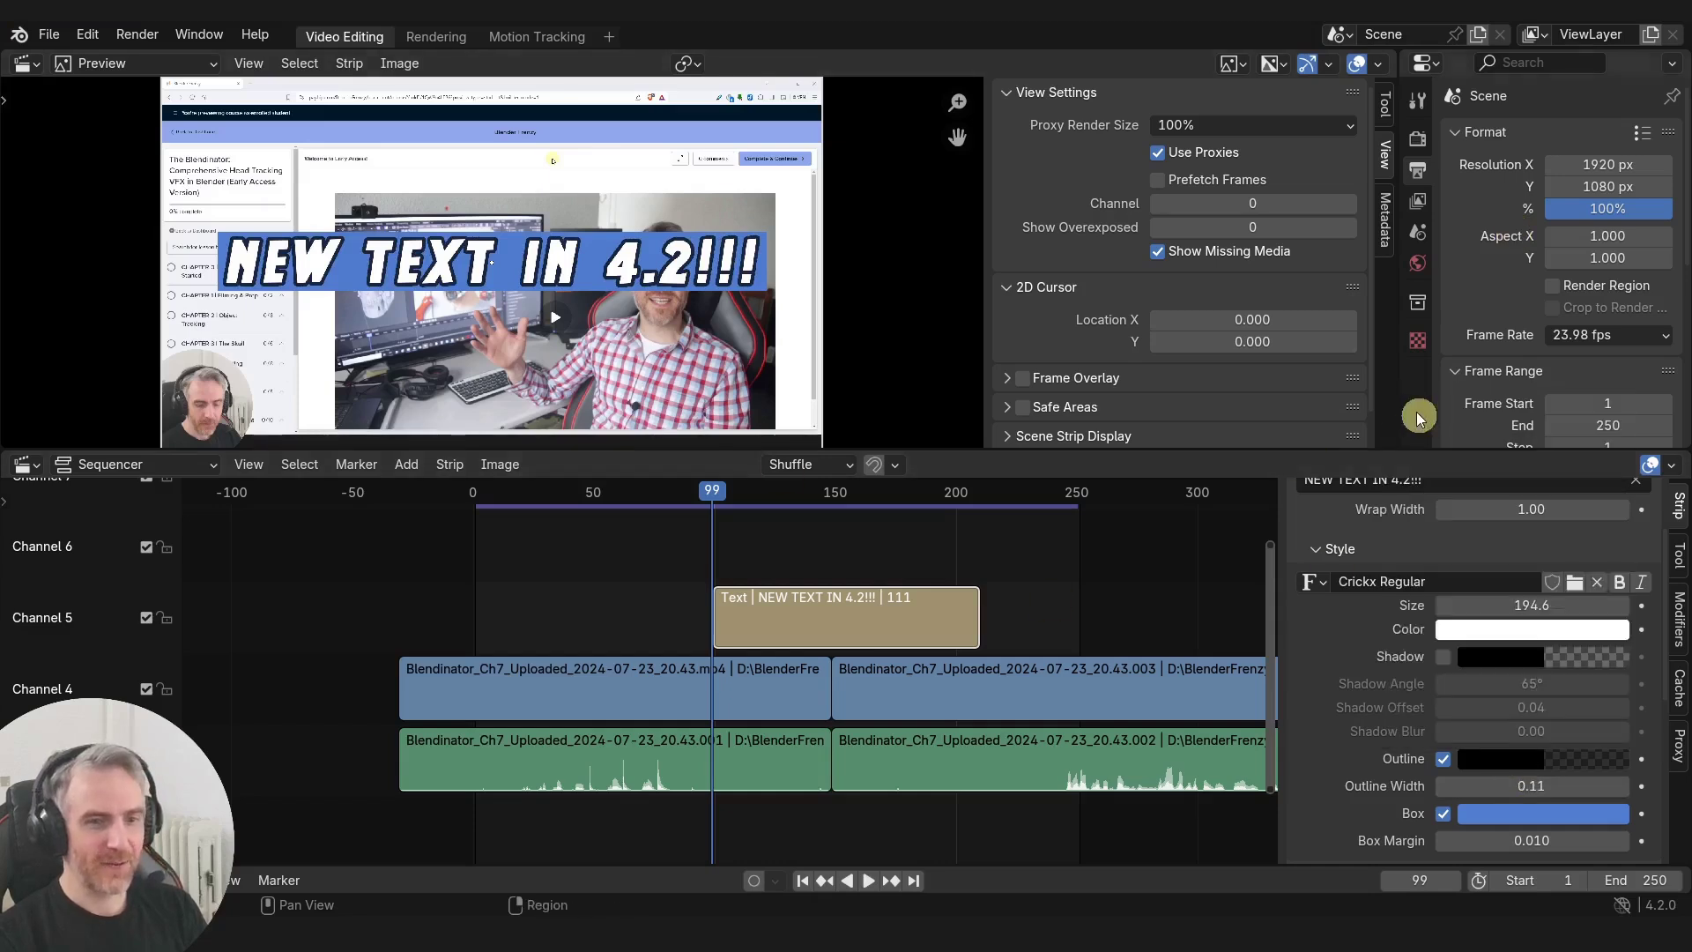
{"action": "left_click", "coordinate": [1498, 759]}
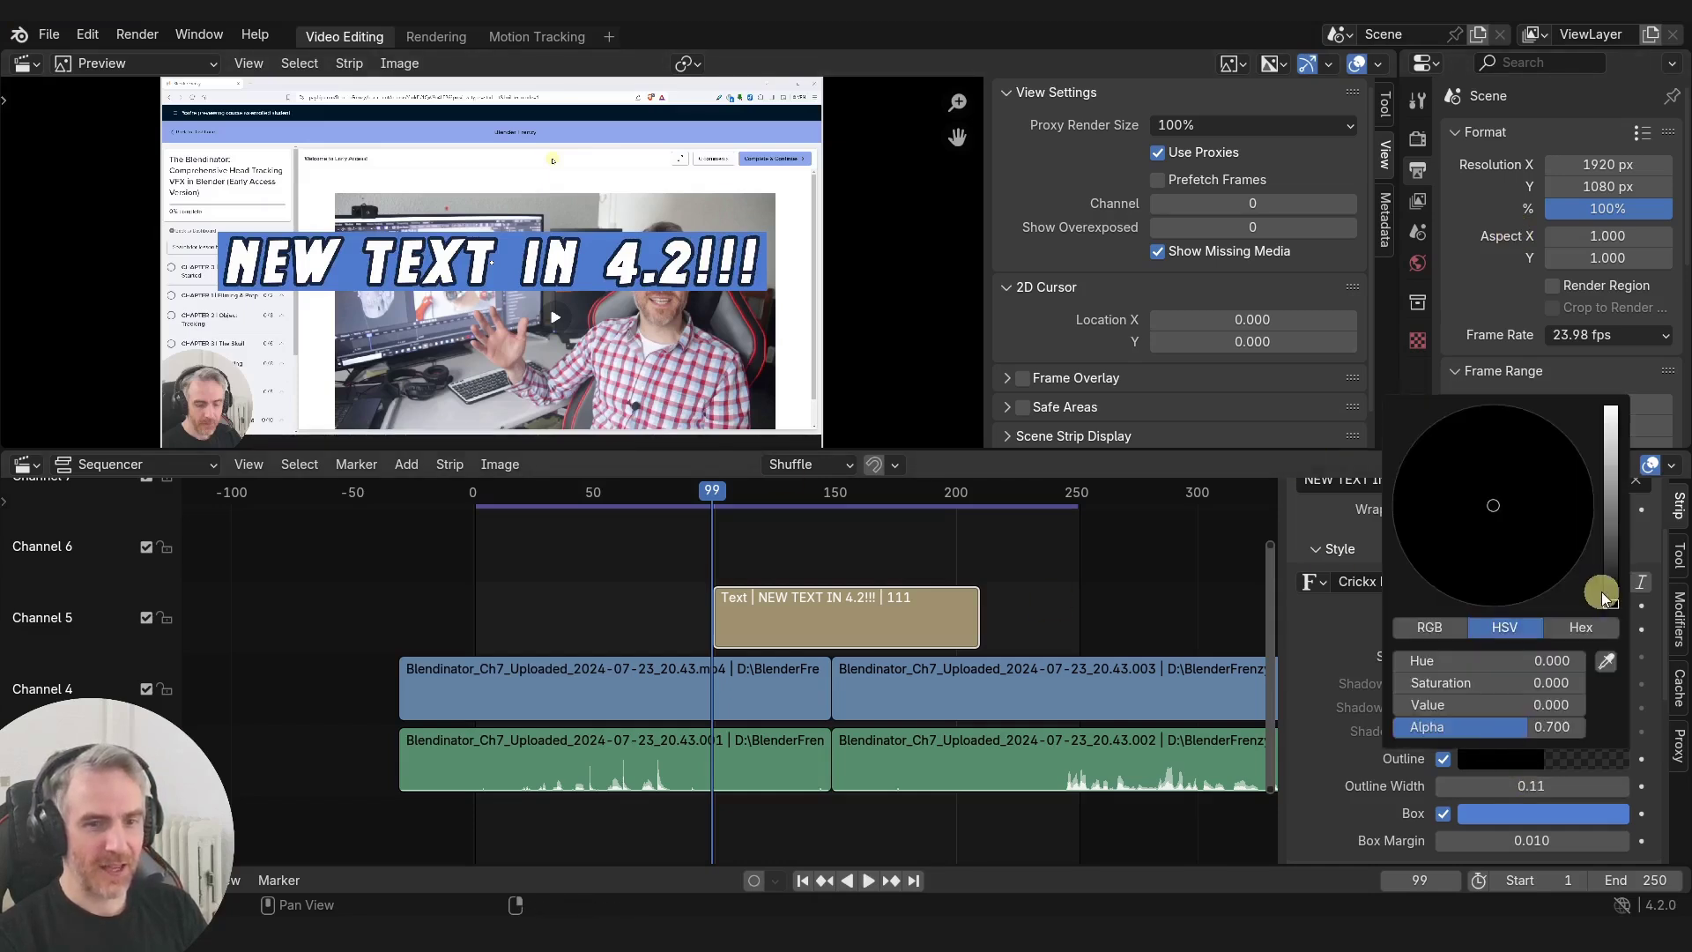
{"action": "left_click_drag", "start_coordinate": [1531, 726], "coordinate": [1585, 726]}
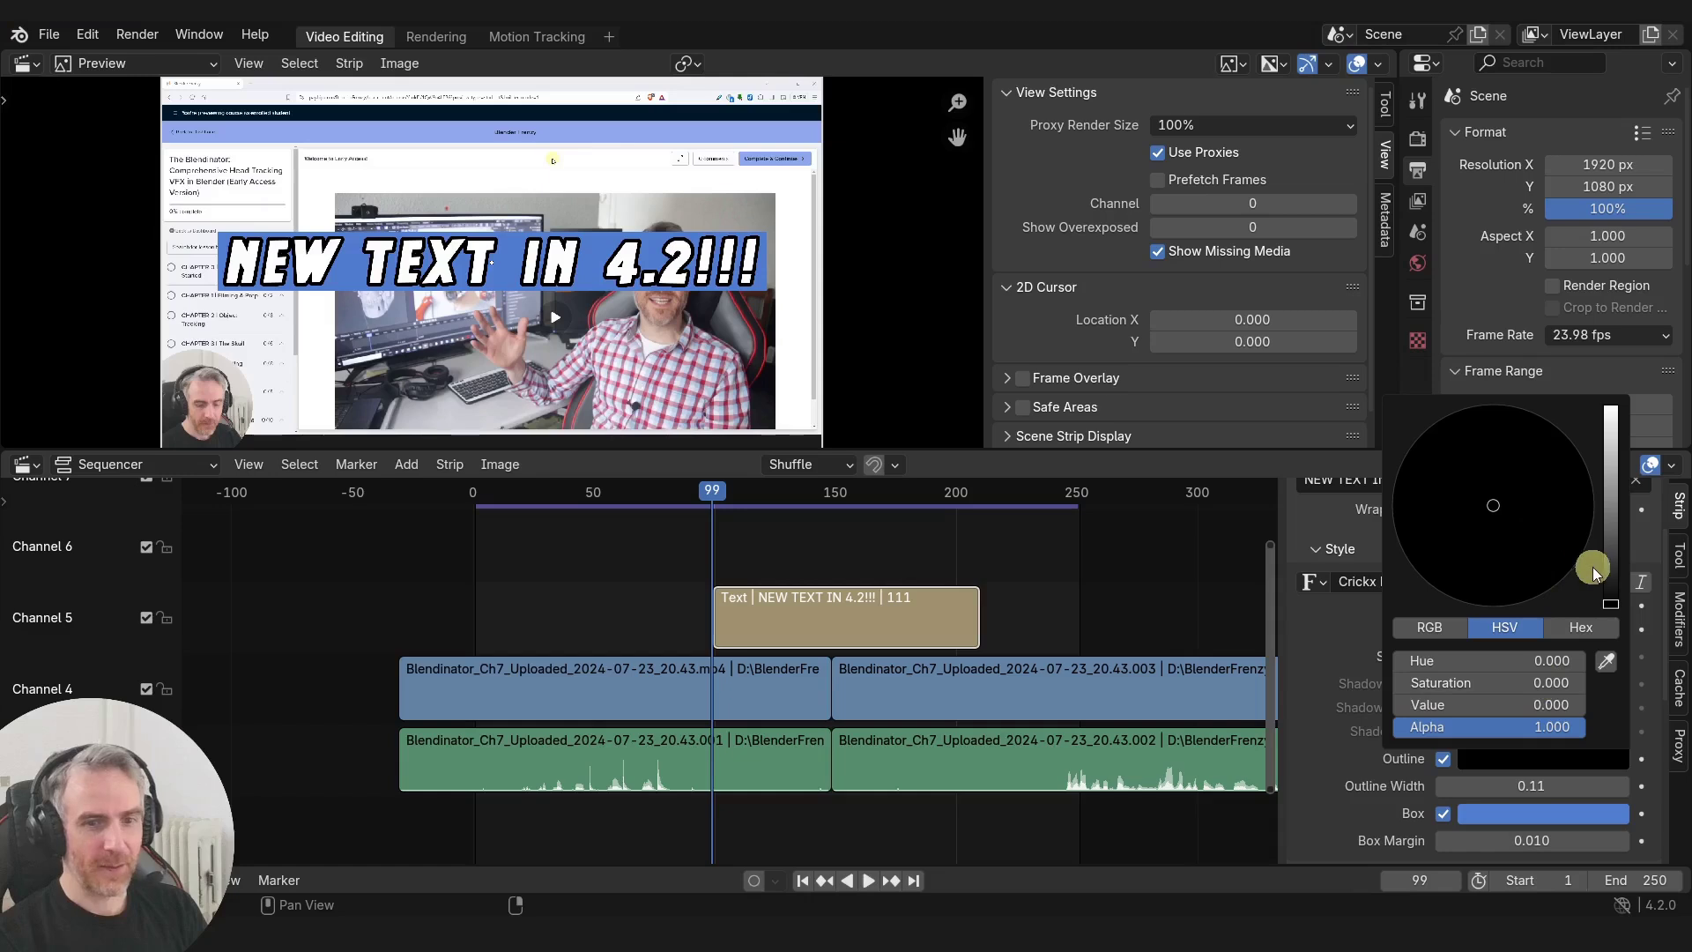
Step: Color the text outline bright orange with hue 0.068, saturation about 0.763 and value 1.000
{"action": "left_click_drag", "start_coordinate": [1610, 561], "coordinate": [1612, 474]}
{"action": "left_click", "coordinate": [1468, 560]}
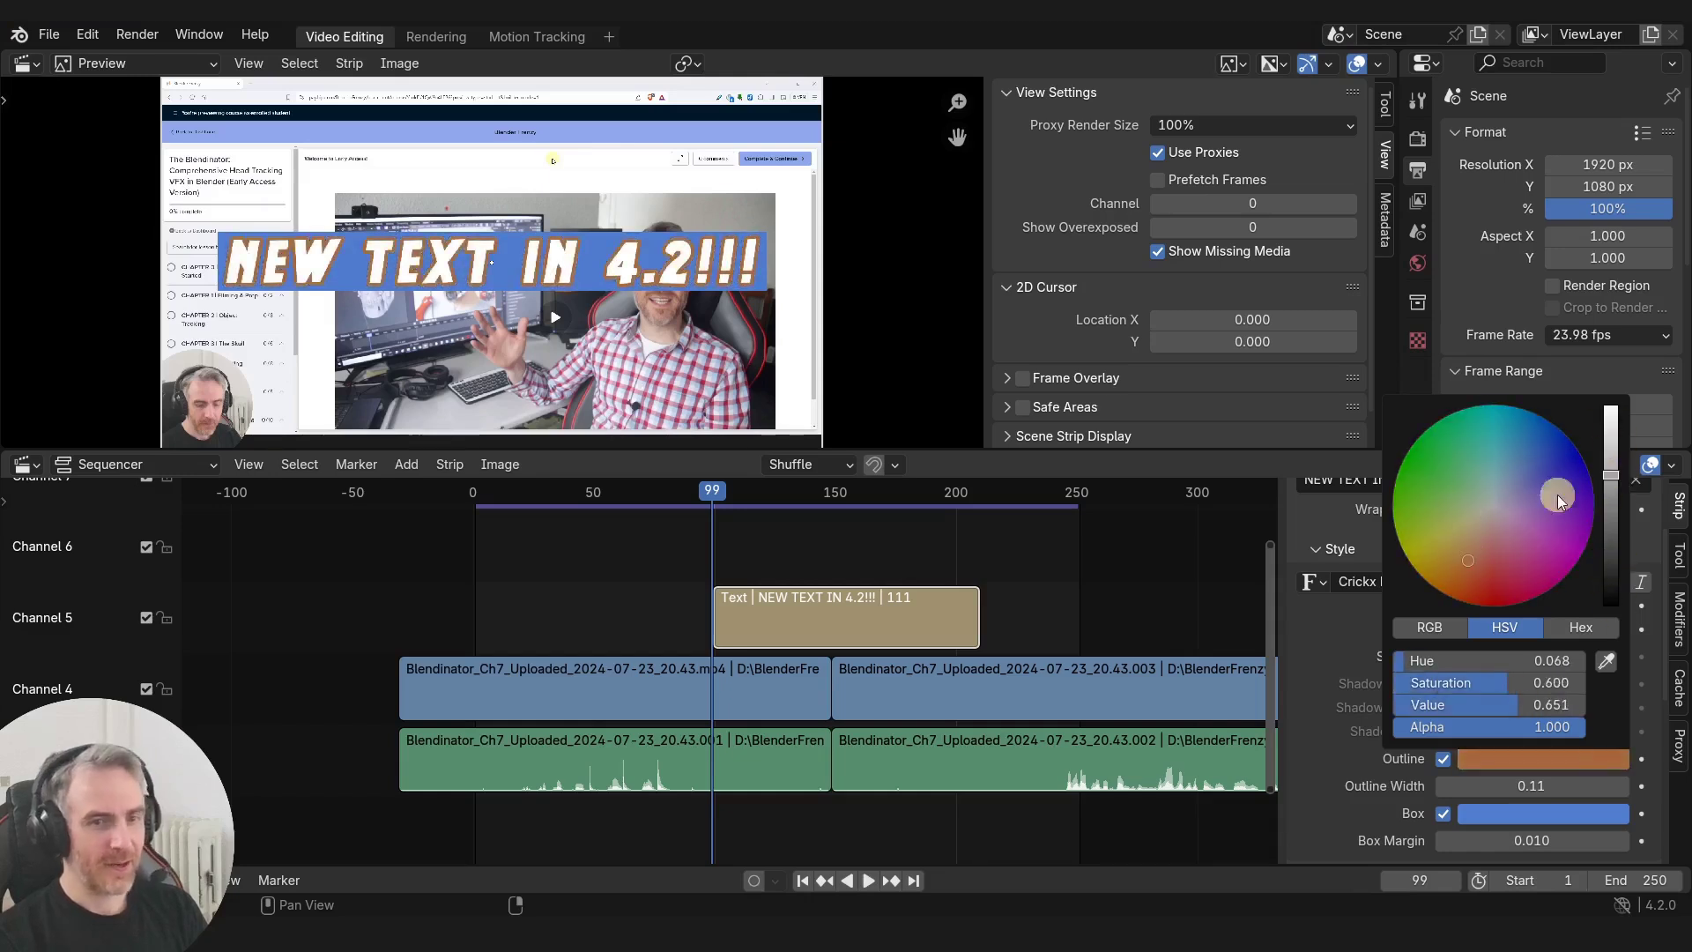
{"action": "scroll", "coordinate": [1611, 474], "scroll_direction": "up", "scroll_amount": 7}
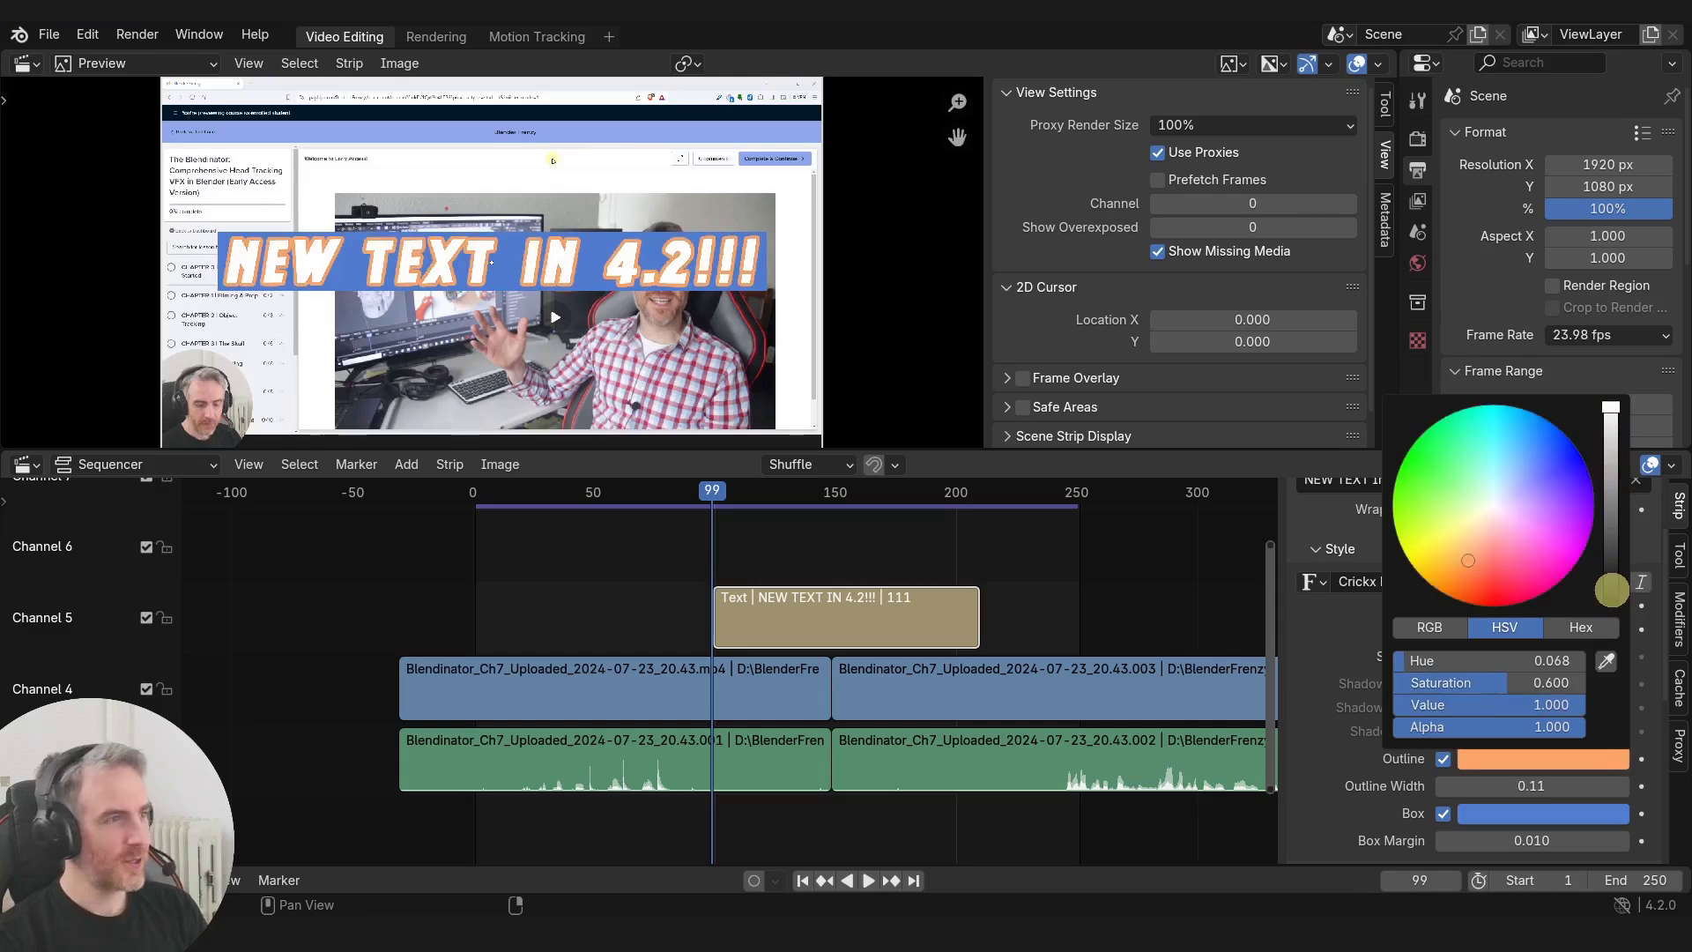
{"action": "left_click_drag", "start_coordinate": [1474, 565], "coordinate": [1452, 590]}
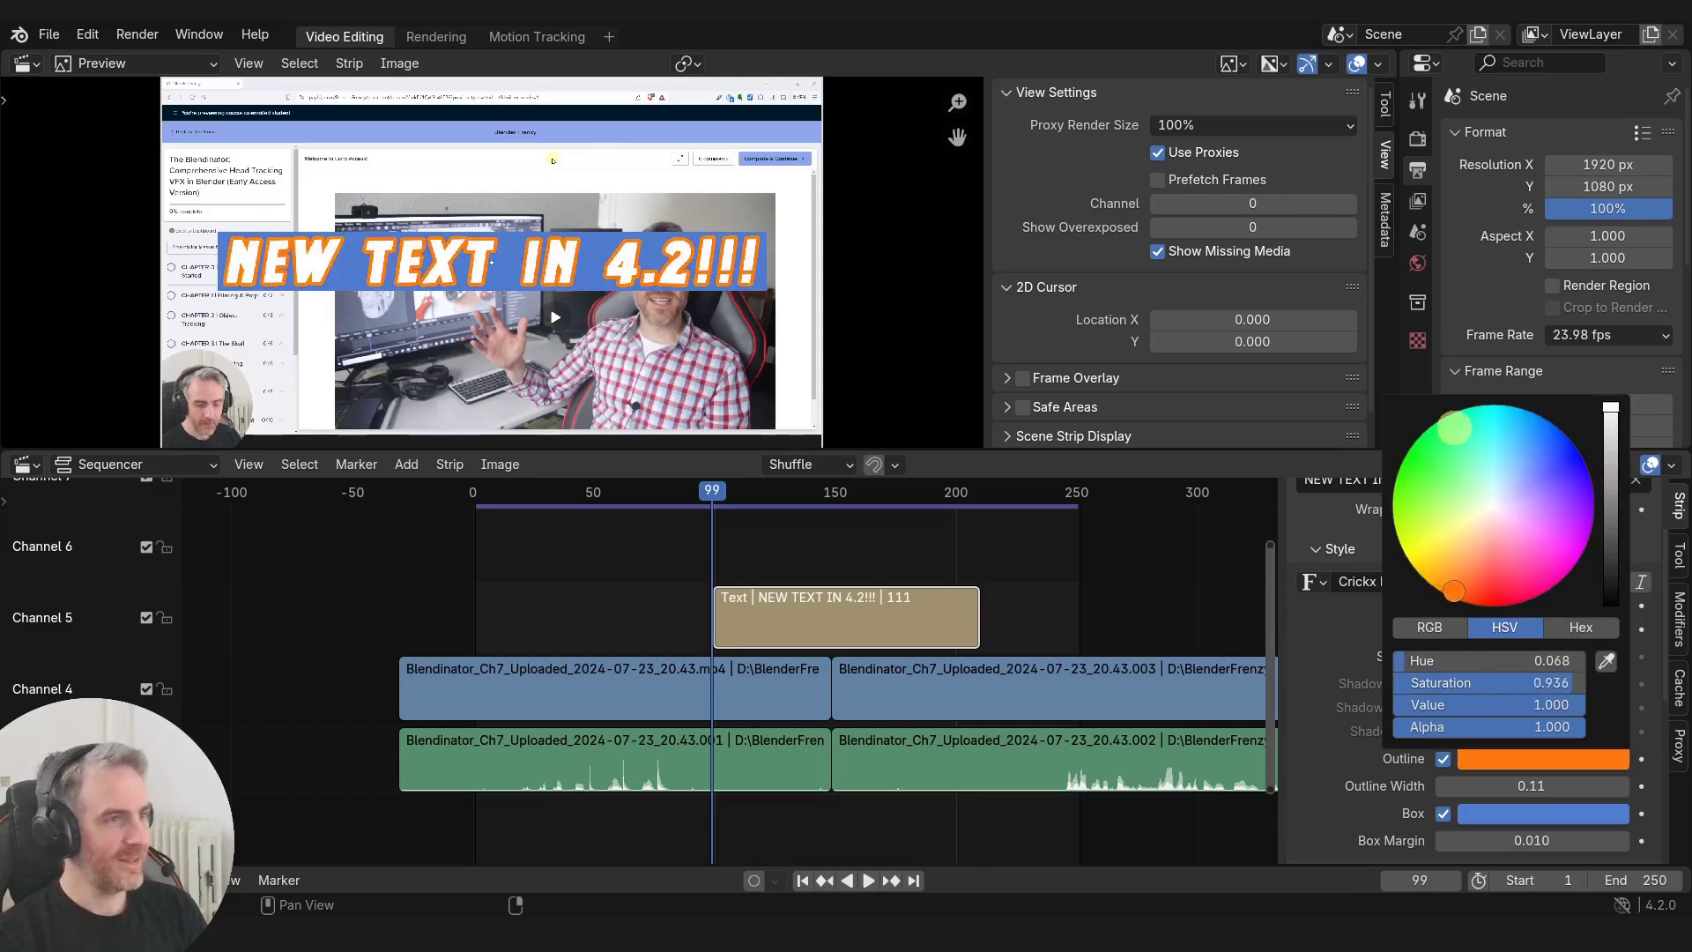
Step: Restyle the text strip with no box, a blue fill of hue 0.628 and saturation 0.865, and a white outline
{"action": "left_click", "coordinate": [1443, 813]}
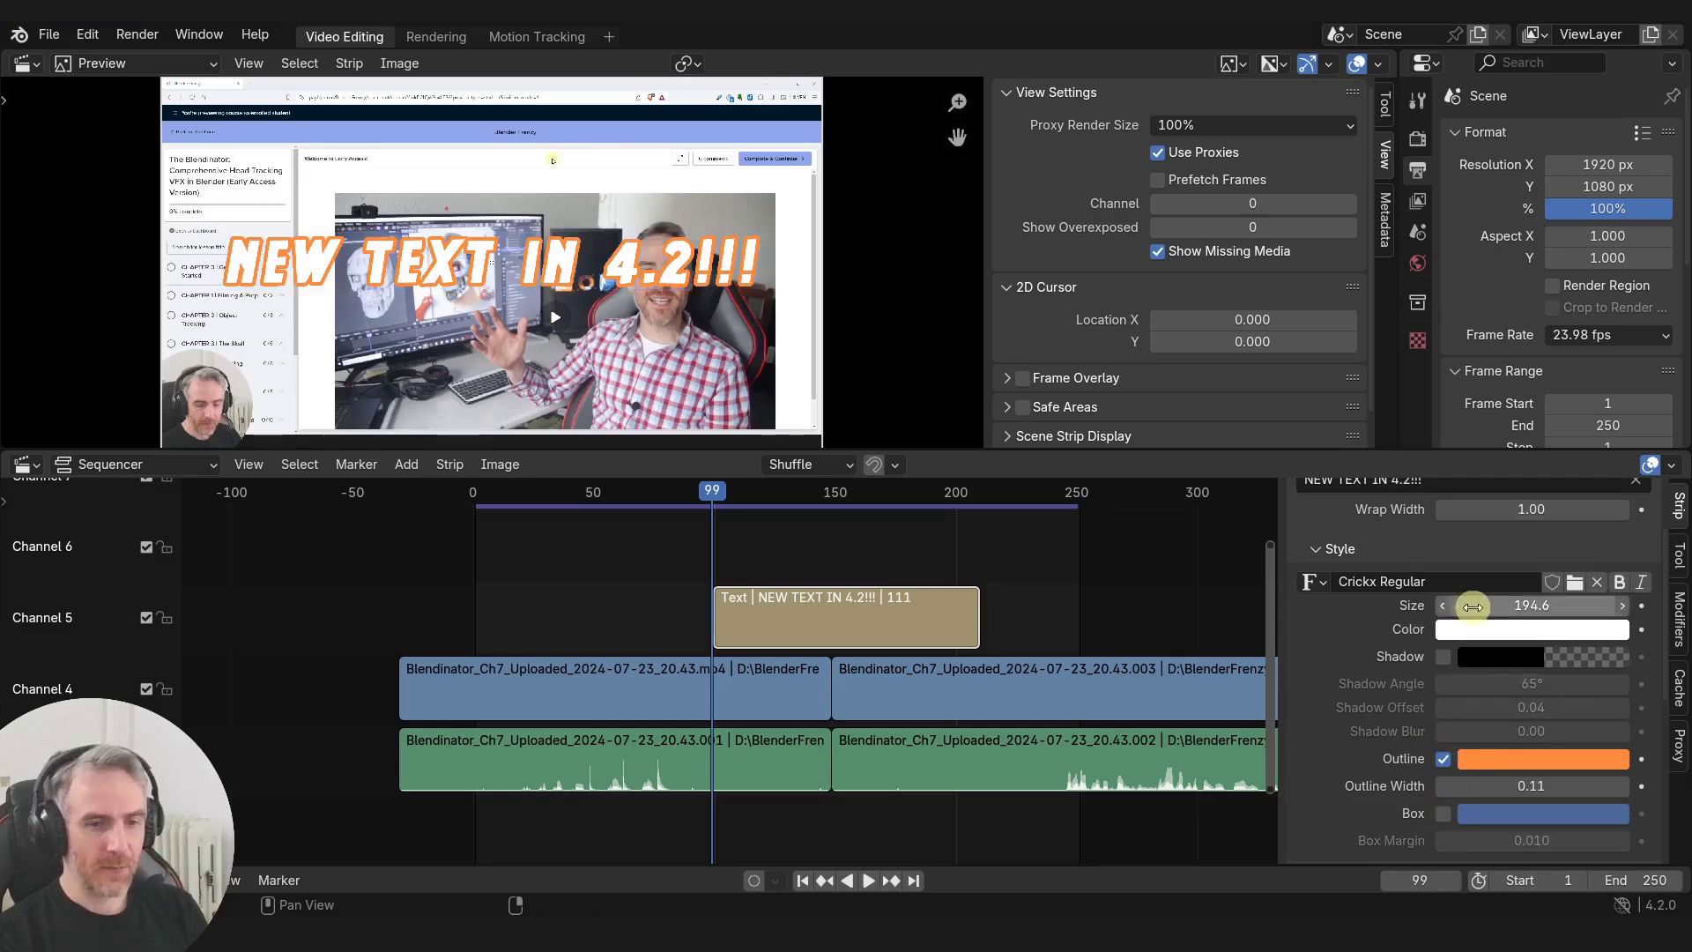
{"action": "left_click", "coordinate": [1478, 629]}
{"action": "left_click_drag", "start_coordinate": [1516, 398], "coordinate": [1557, 314]}
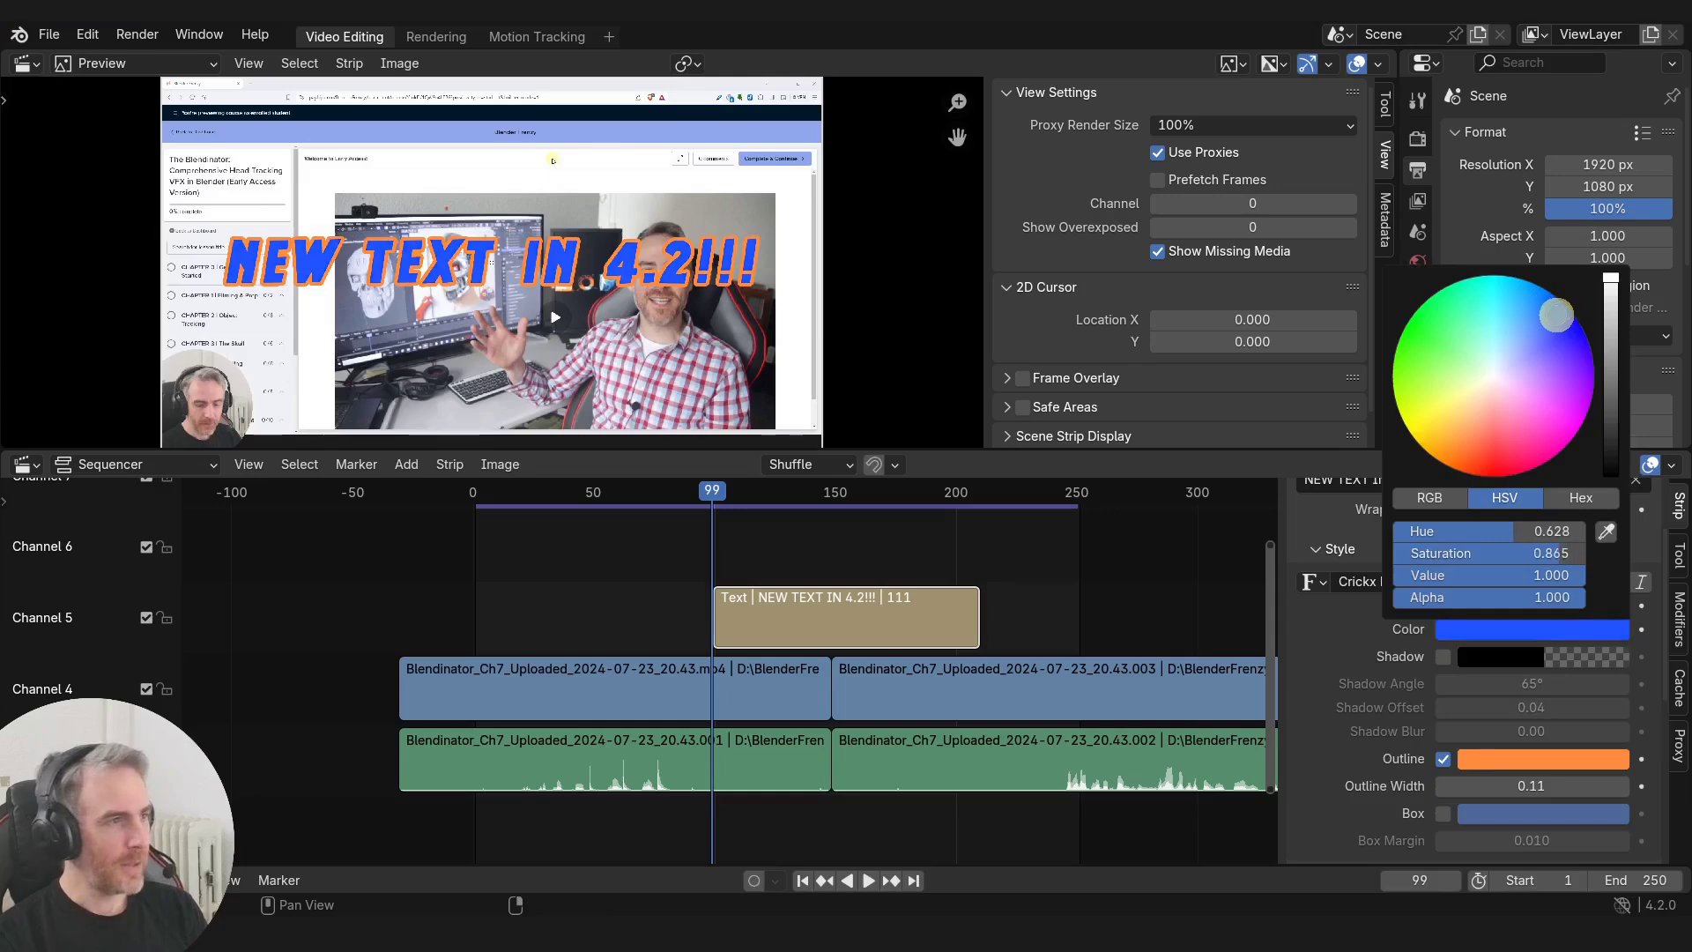
{"action": "left_click", "coordinate": [1481, 758]}
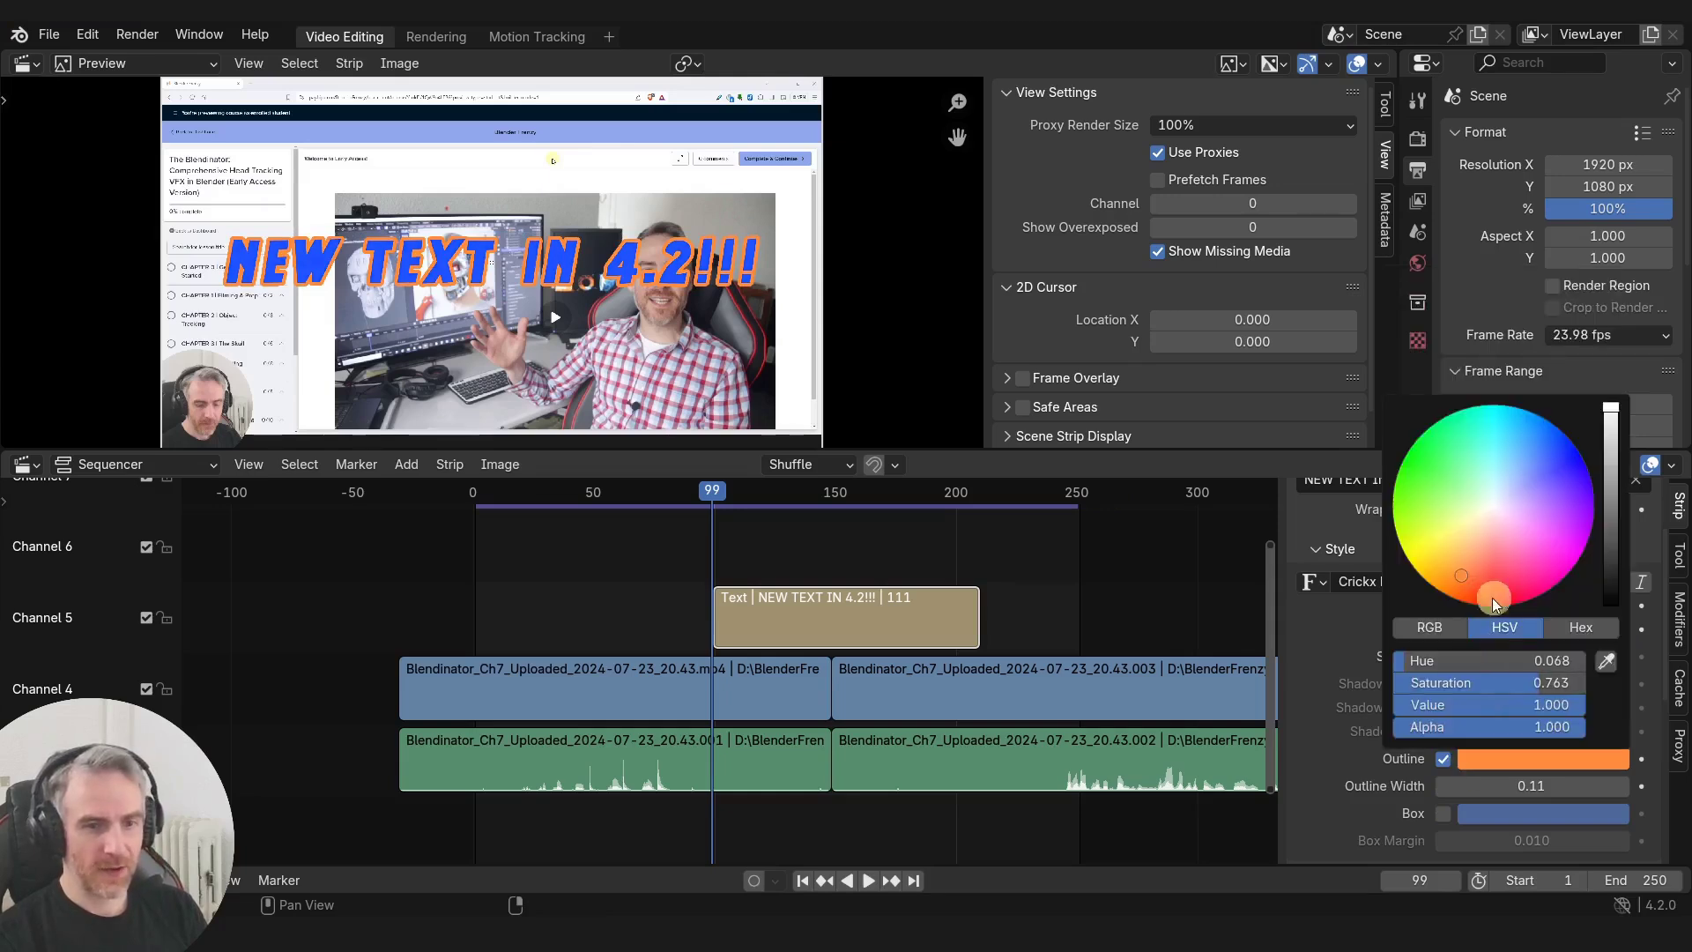
{"action": "left_click_drag", "start_coordinate": [1549, 681], "coordinate": [1217, 691]}
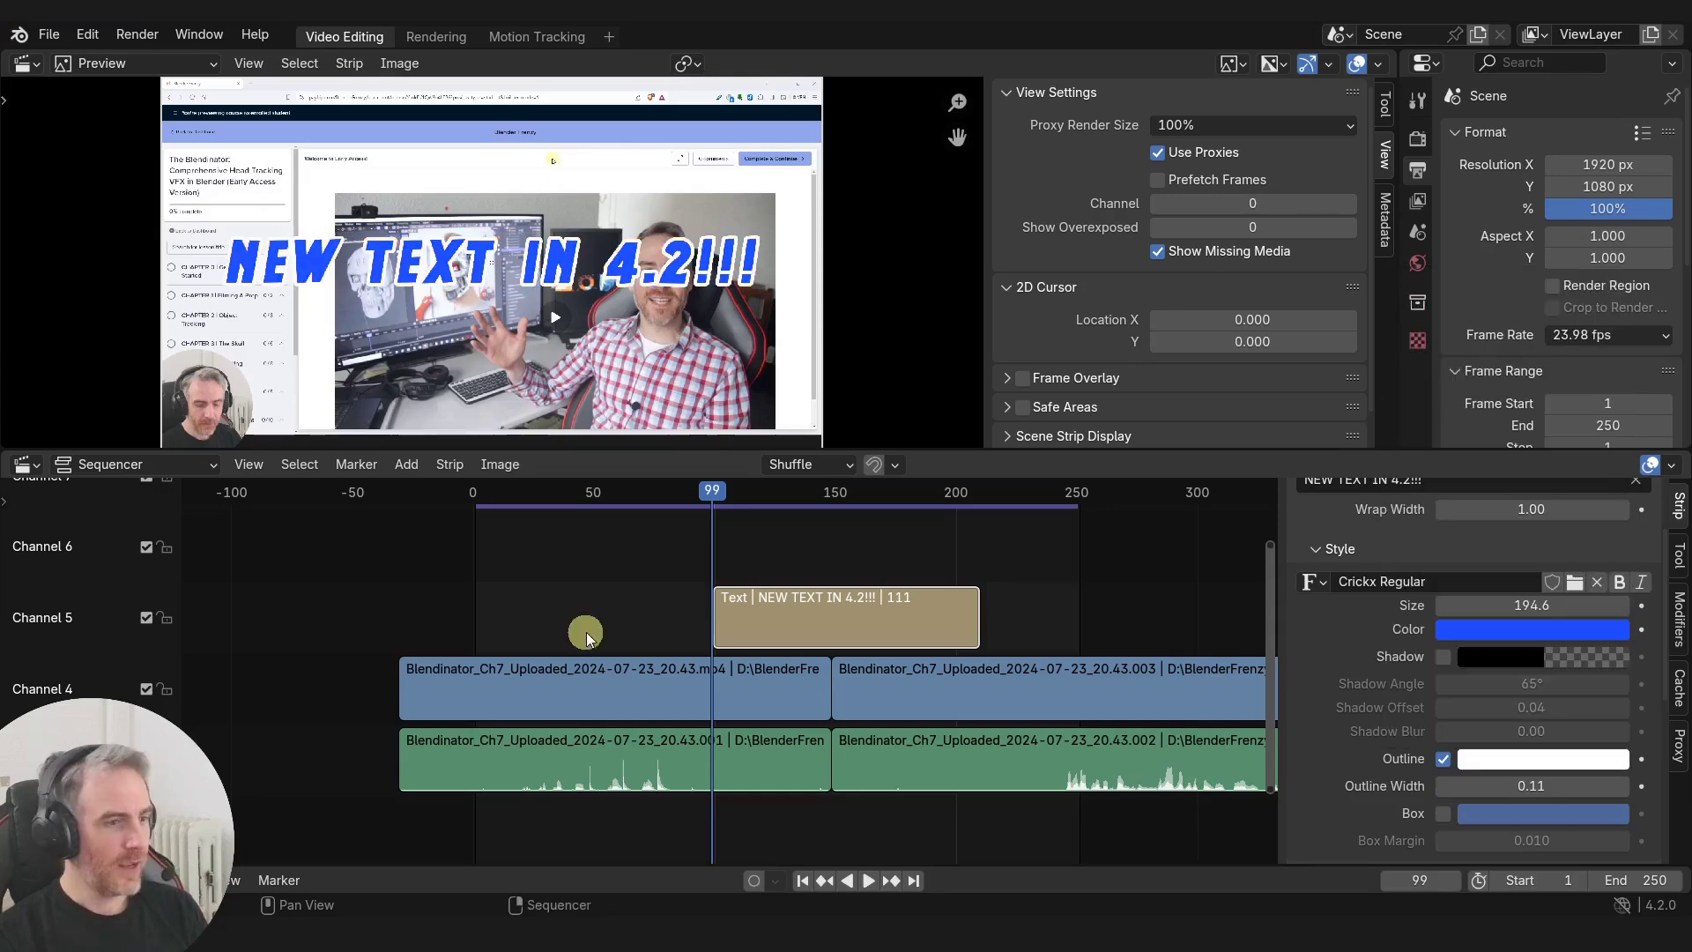
Step: Mute both video strips in channel 4 to isolate the text in the preview
{"action": "left_click", "coordinate": [701, 684]}
{"action": "left_click", "coordinate": [871, 690], "text": "shift"}
{"action": "key", "text": "h"}
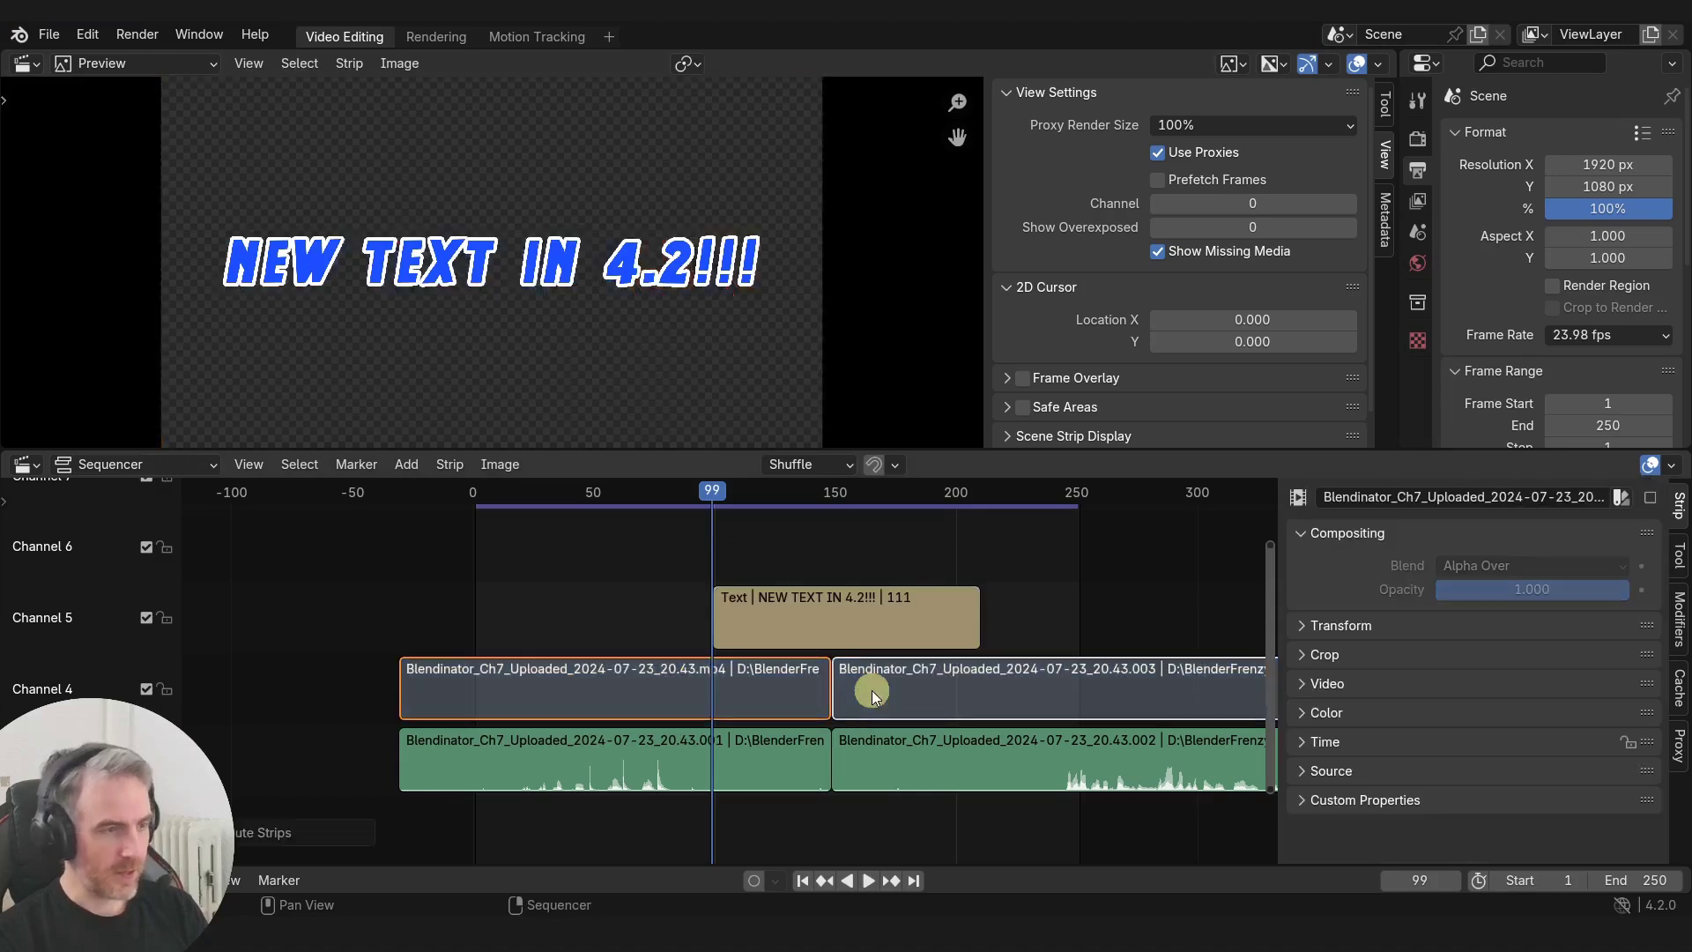
Step: Turn off the text strip's outline and enable its shadow, with both channel 4 video strips unmuted
{"action": "left_click", "coordinate": [617, 335]}
{"action": "left_click", "coordinate": [1443, 848]}
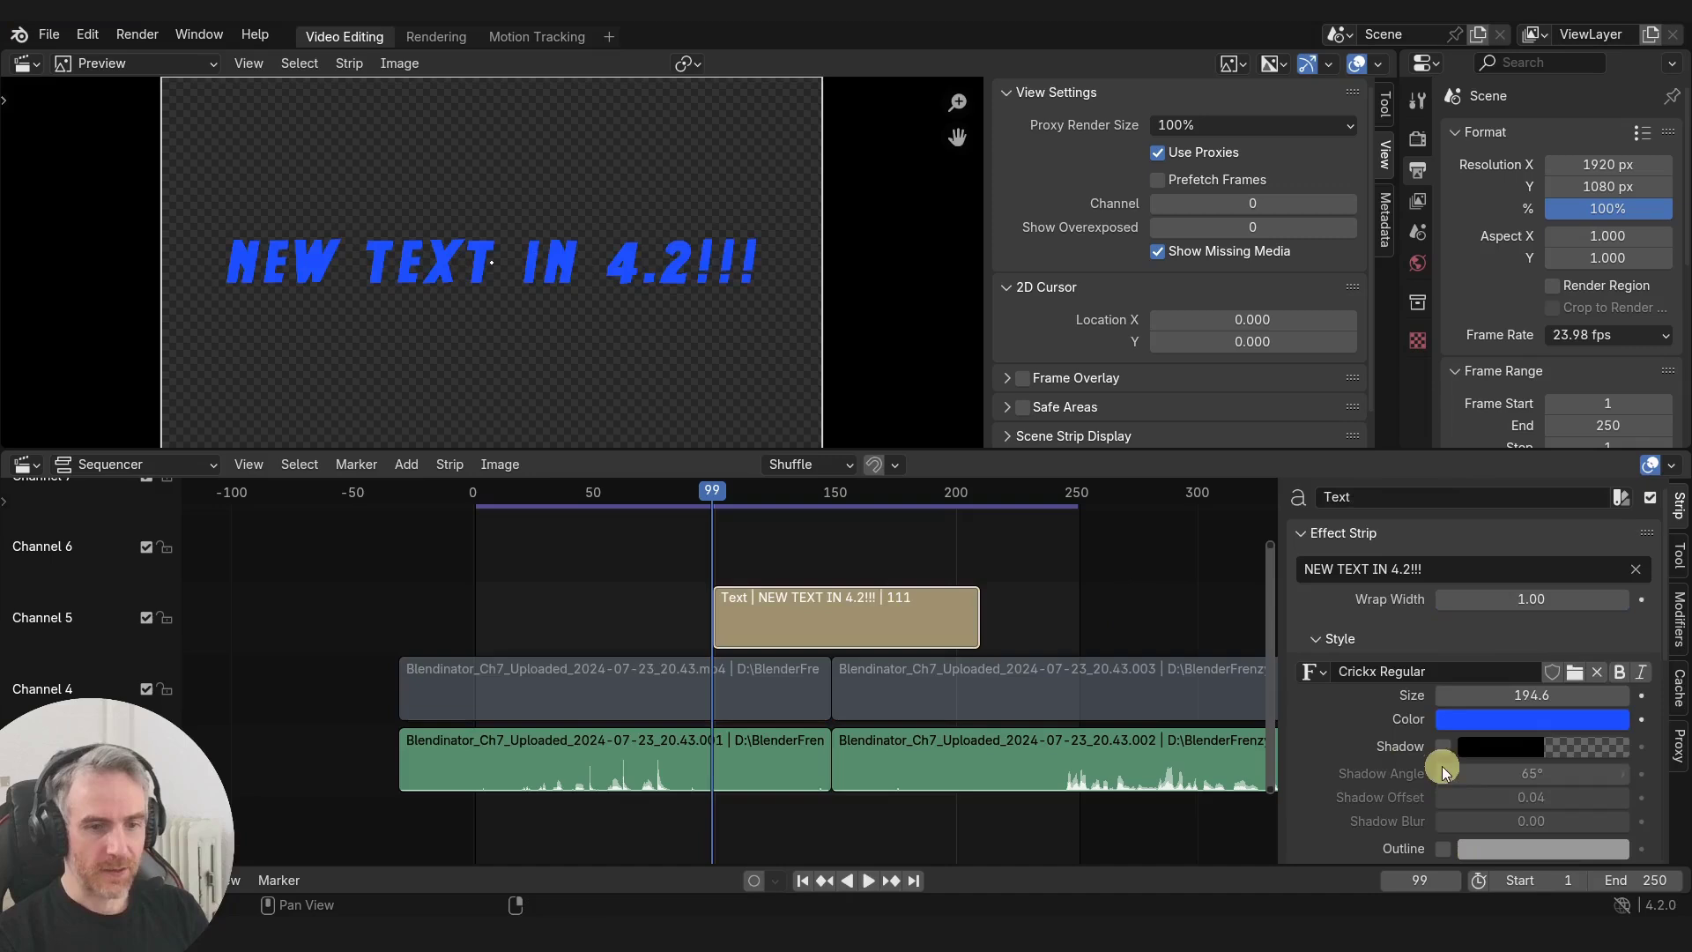
{"action": "left_click", "coordinate": [1442, 745]}
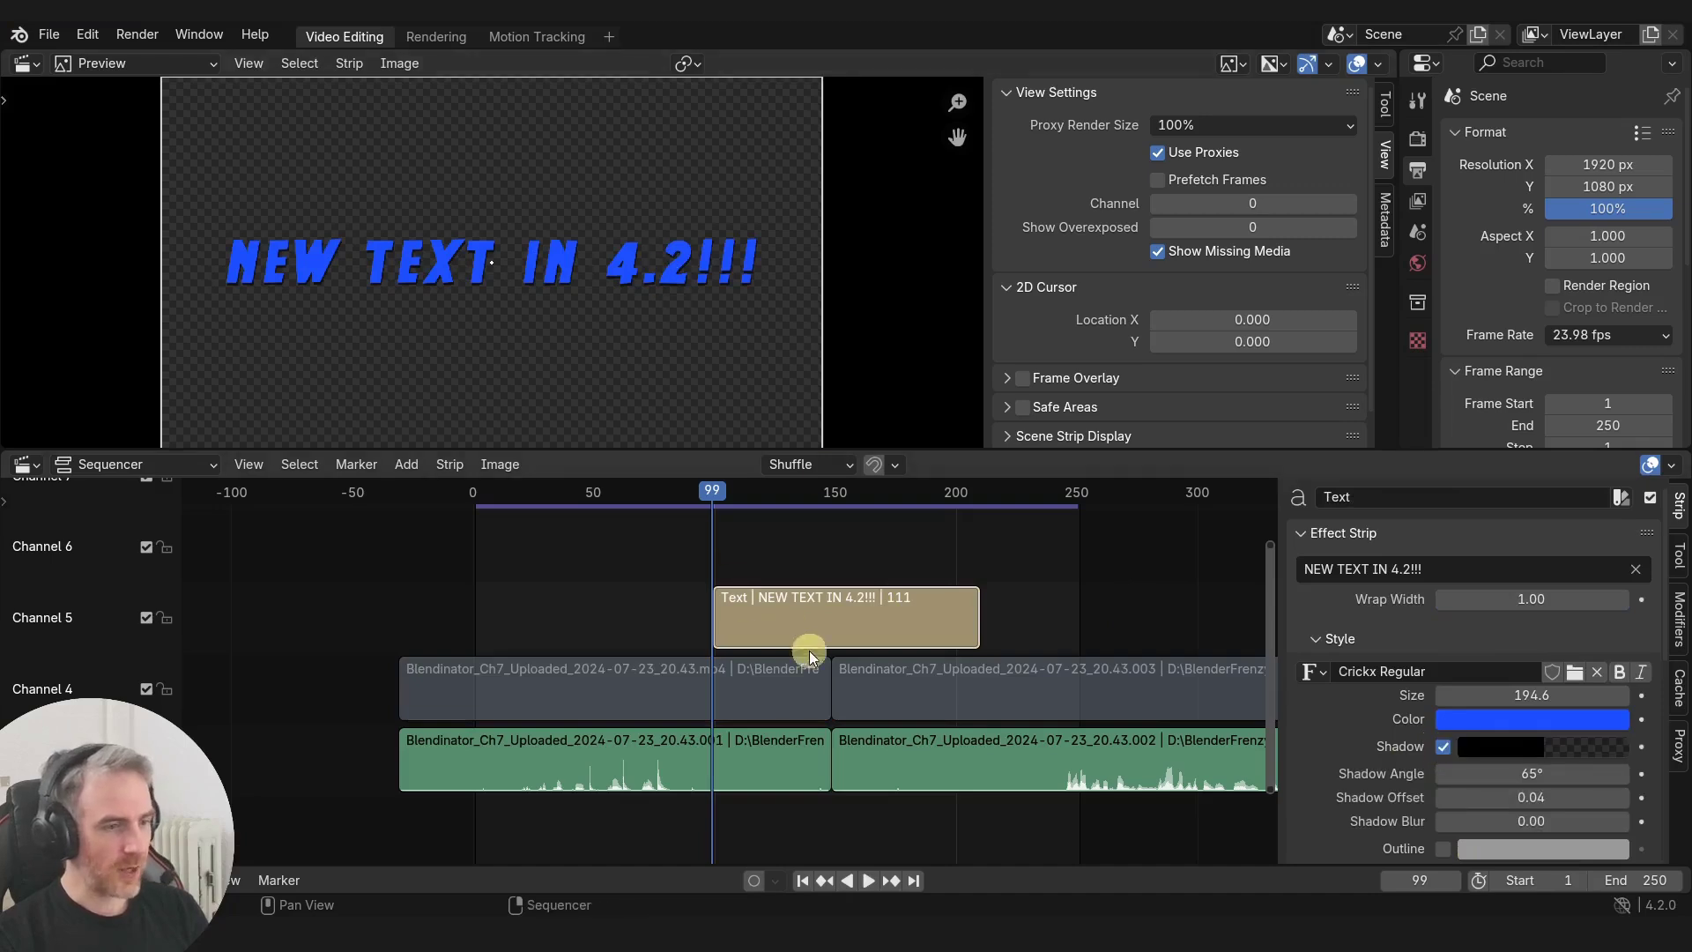
{"action": "left_click", "coordinate": [869, 679]}
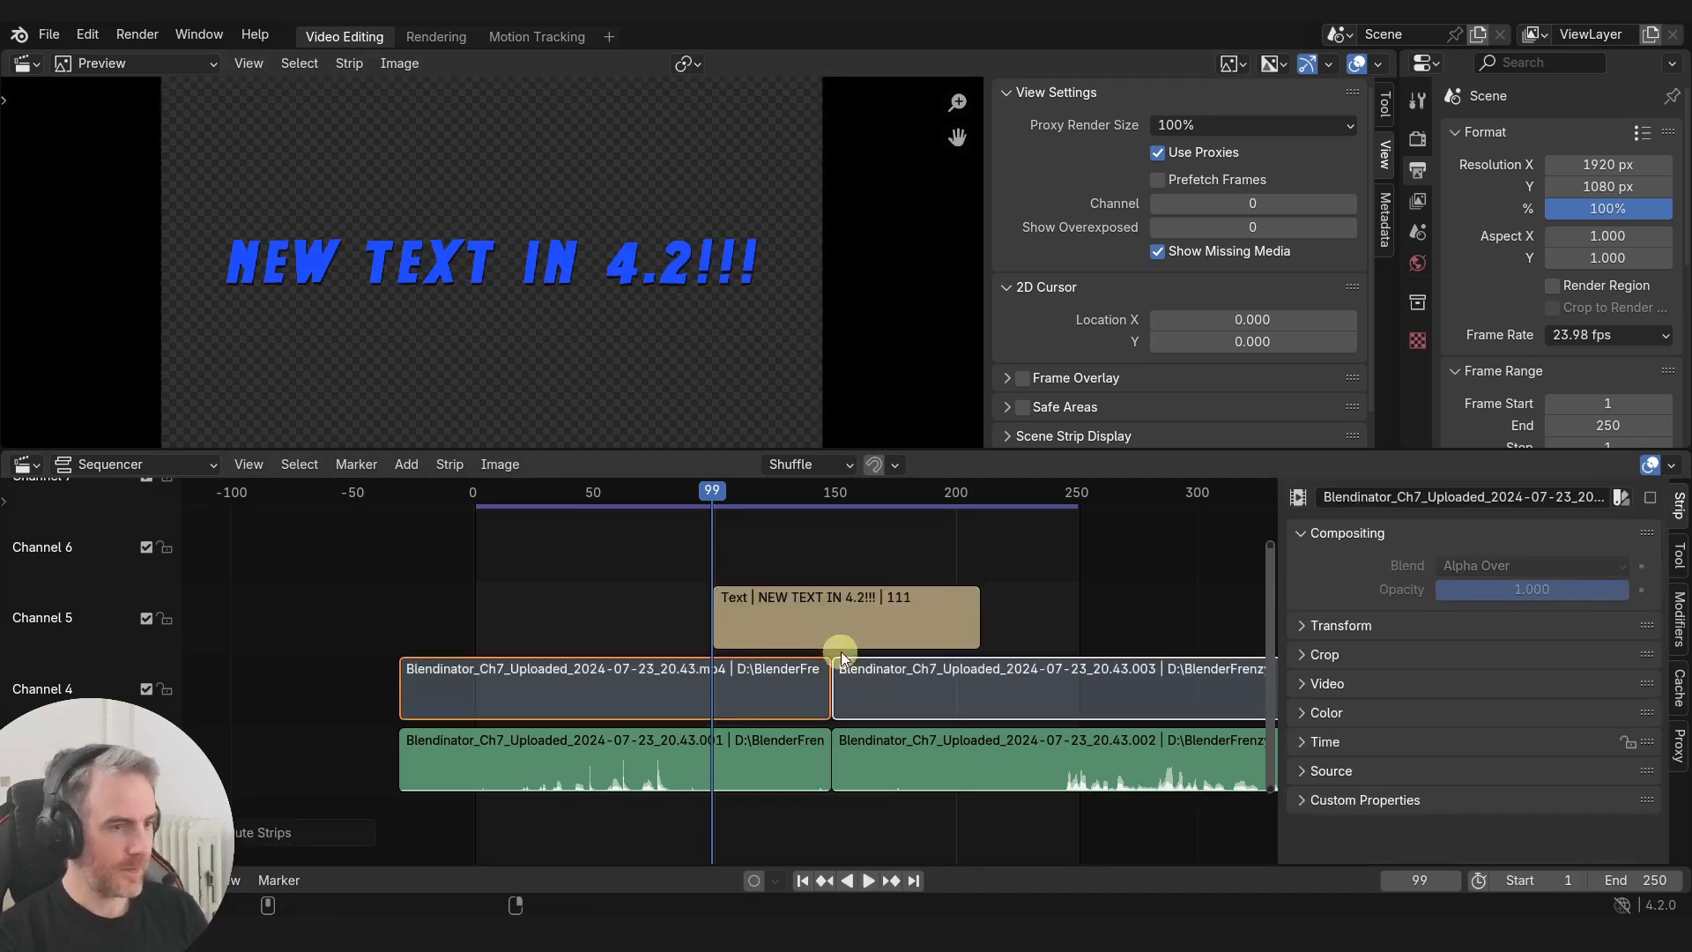
{"action": "key", "text": "alt+h"}
Step: Move the text up near the top of the frame and give it a grey shadow with angle 181°, offset 0.07 and blur 0.09
{"action": "left_click_drag", "start_coordinate": [575, 363], "coordinate": [589, 235]}
{"action": "left_click_drag", "start_coordinate": [1511, 820], "coordinate": [1525, 745]}
{"action": "left_click", "coordinate": [1526, 745]}
{"action": "left_click_drag", "start_coordinate": [1610, 562], "coordinate": [1616, 518]}
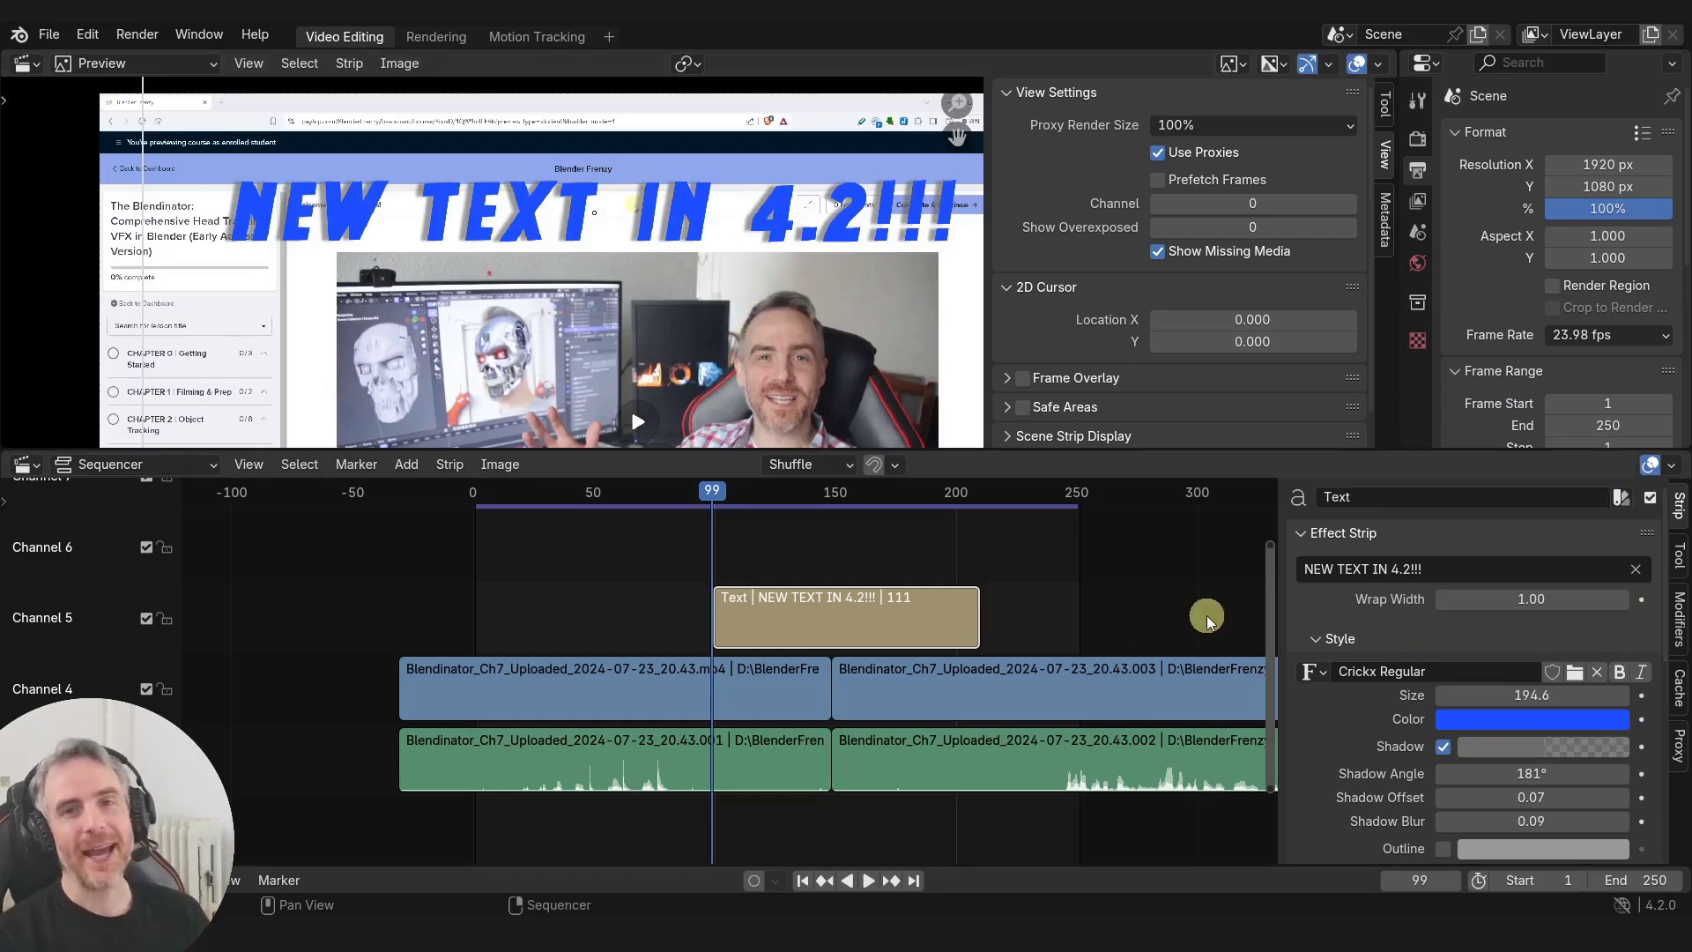
Step: Switch to the release notes in the browser and highlight the entry on adding multiple external files at once
{"action": "scroll", "coordinate": [1411, 660], "scroll_direction": "down", "scroll_amount": 3}
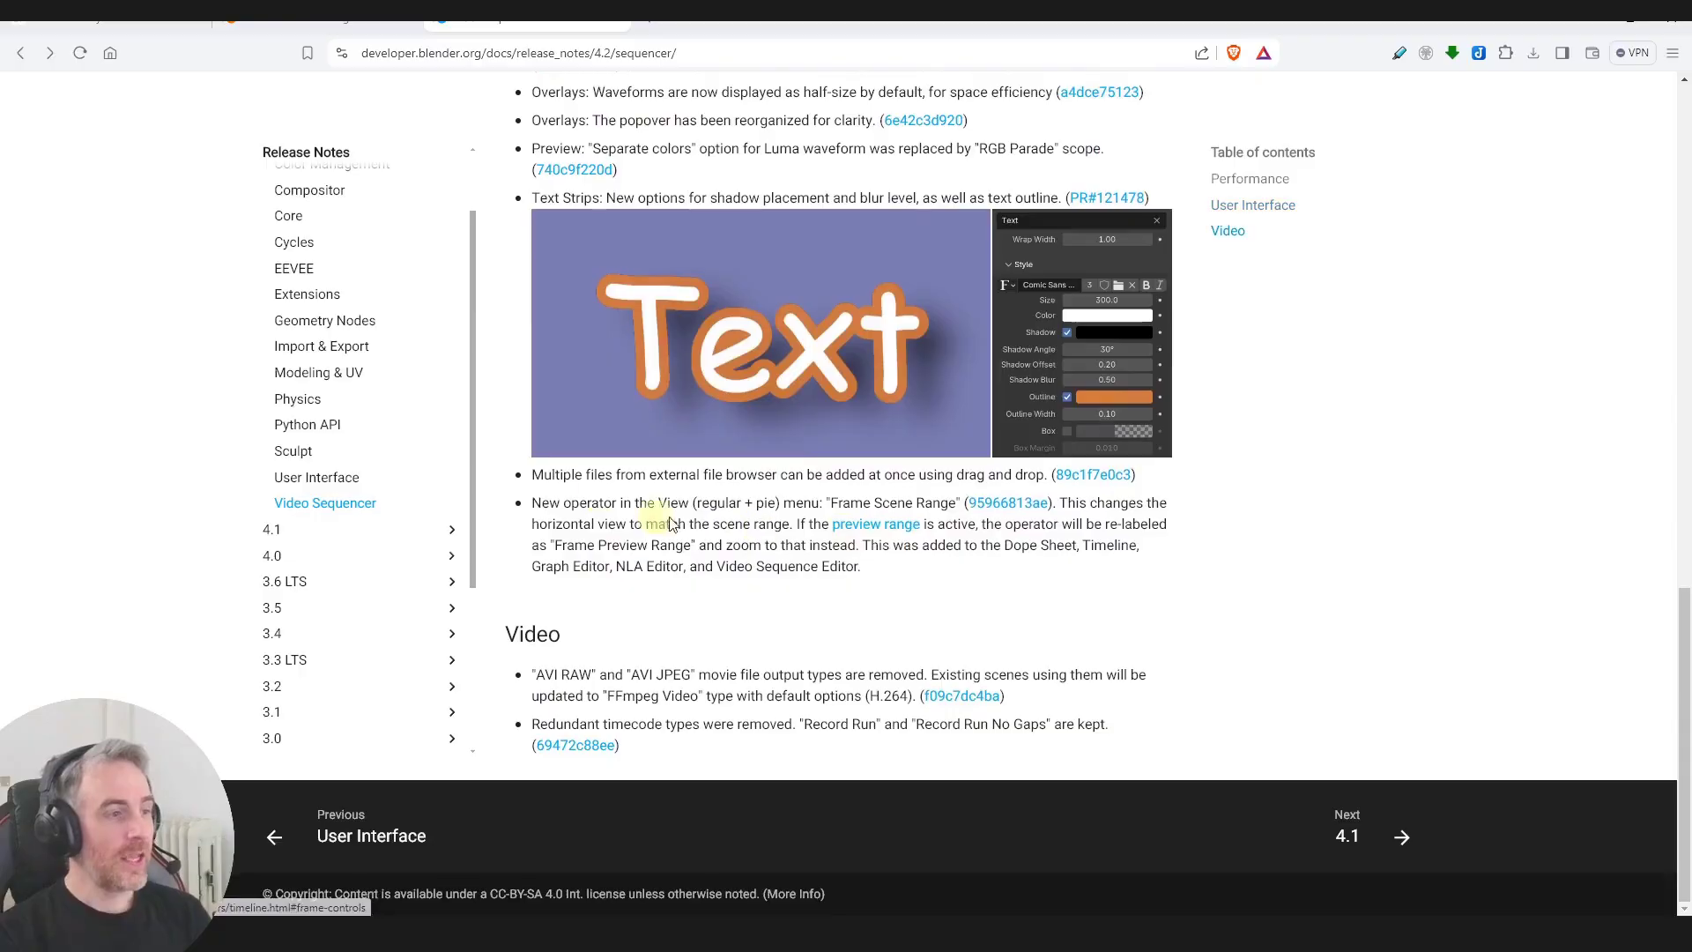
{"action": "left_click_drag", "start_coordinate": [532, 474], "coordinate": [878, 481]}
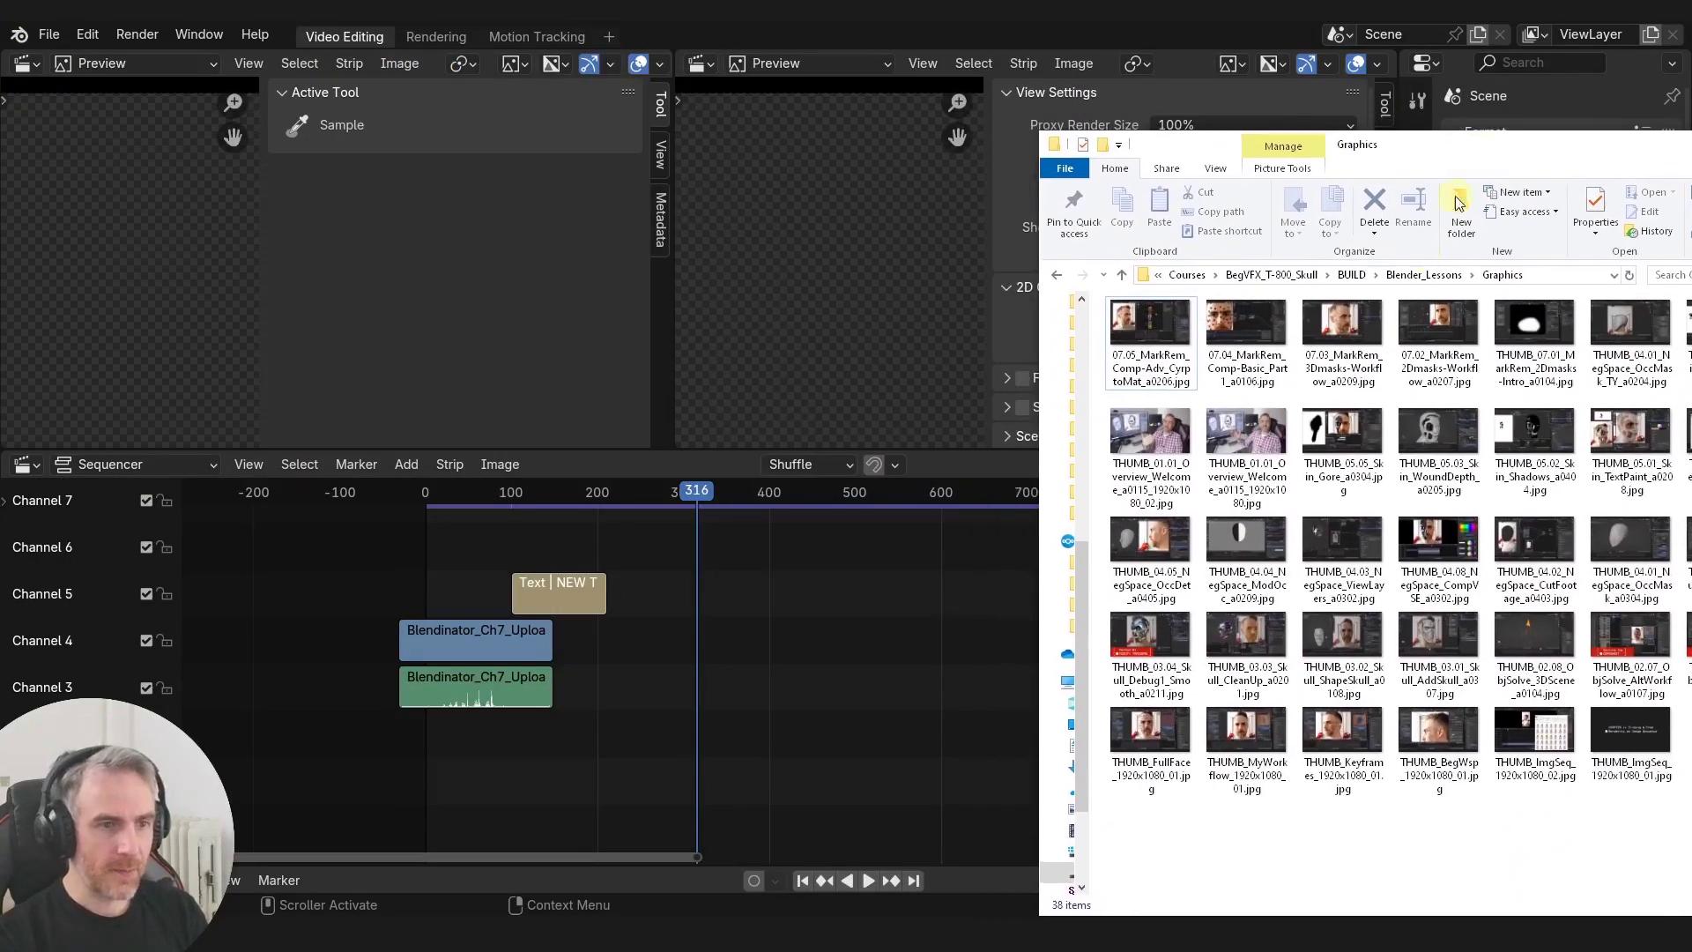
Step: Add the first twelve images from the Graphics folder in File Explorer to channel 4 of the Blender sequencer
{"action": "left_click", "coordinate": [1147, 351]}
{"action": "left_click", "coordinate": [1471, 474], "text": "shift"}
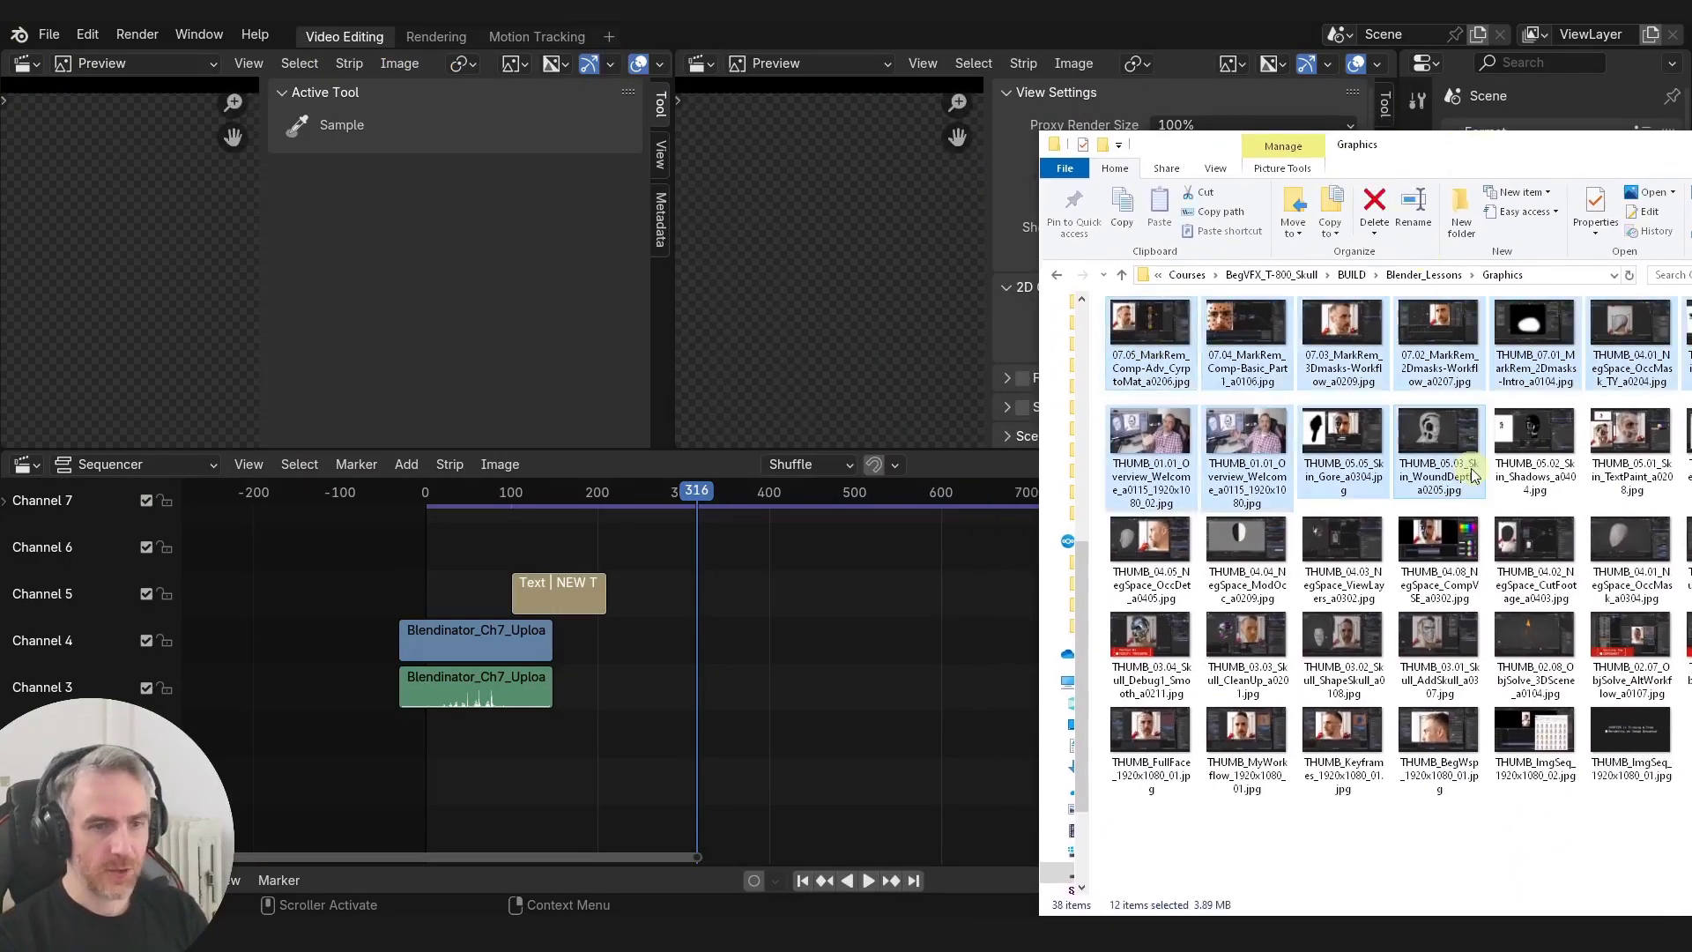
{"action": "left_click_drag", "start_coordinate": [1148, 322], "coordinate": [853, 665]}
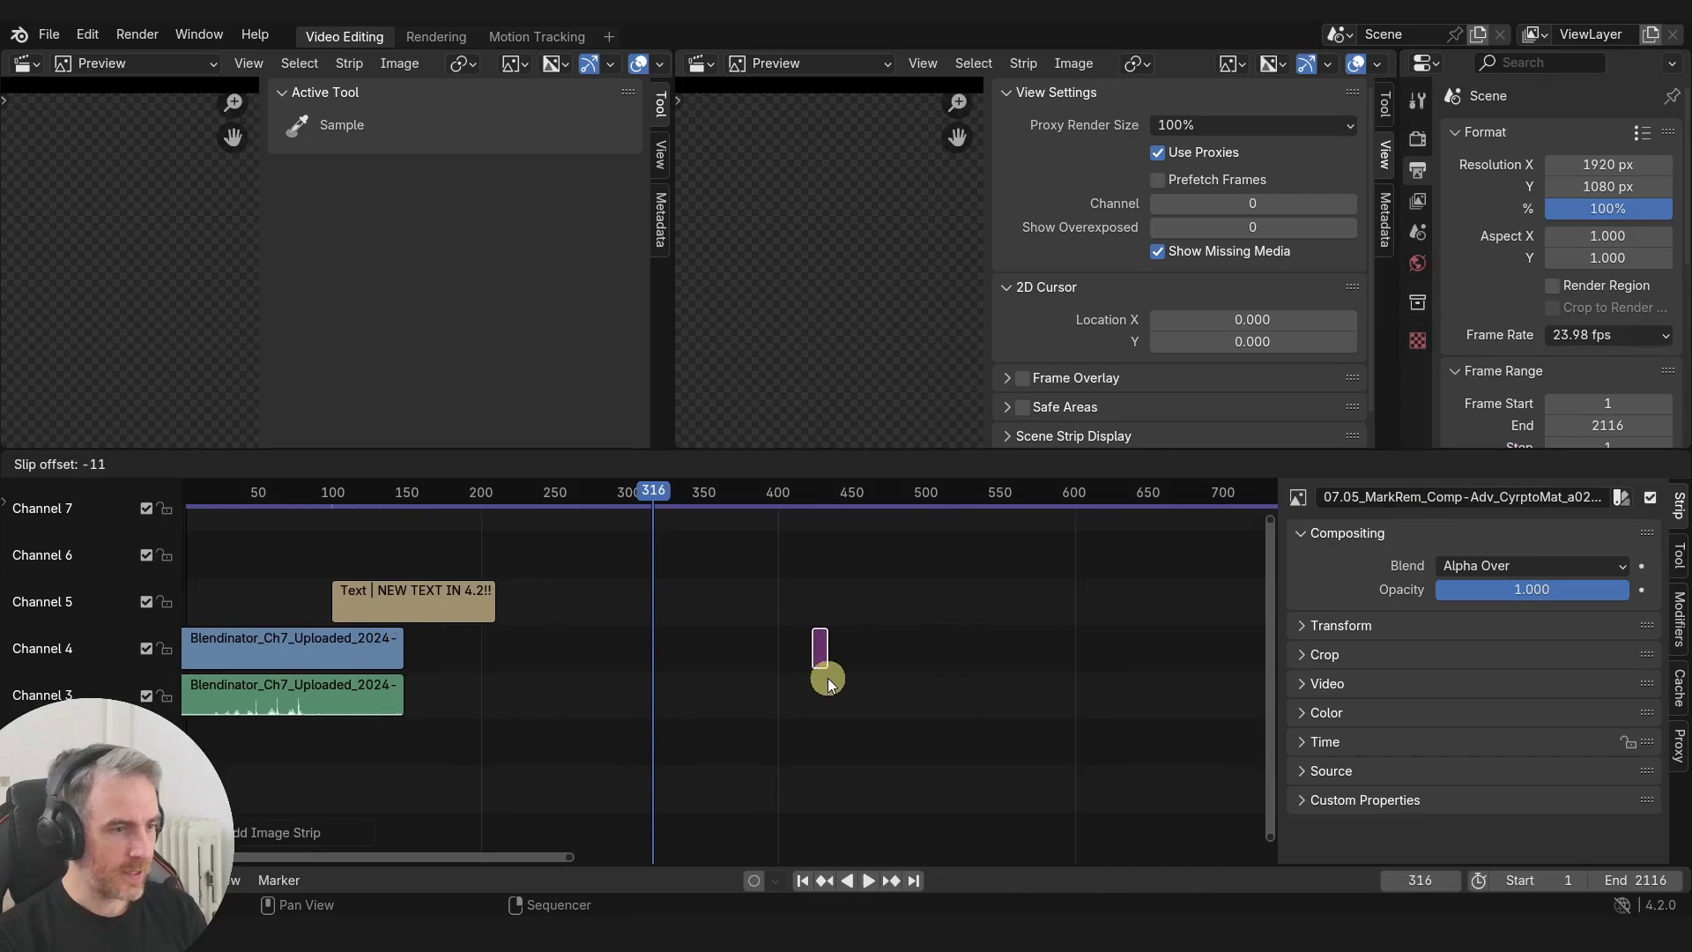
{"action": "key", "text": "KP_Decimal"}
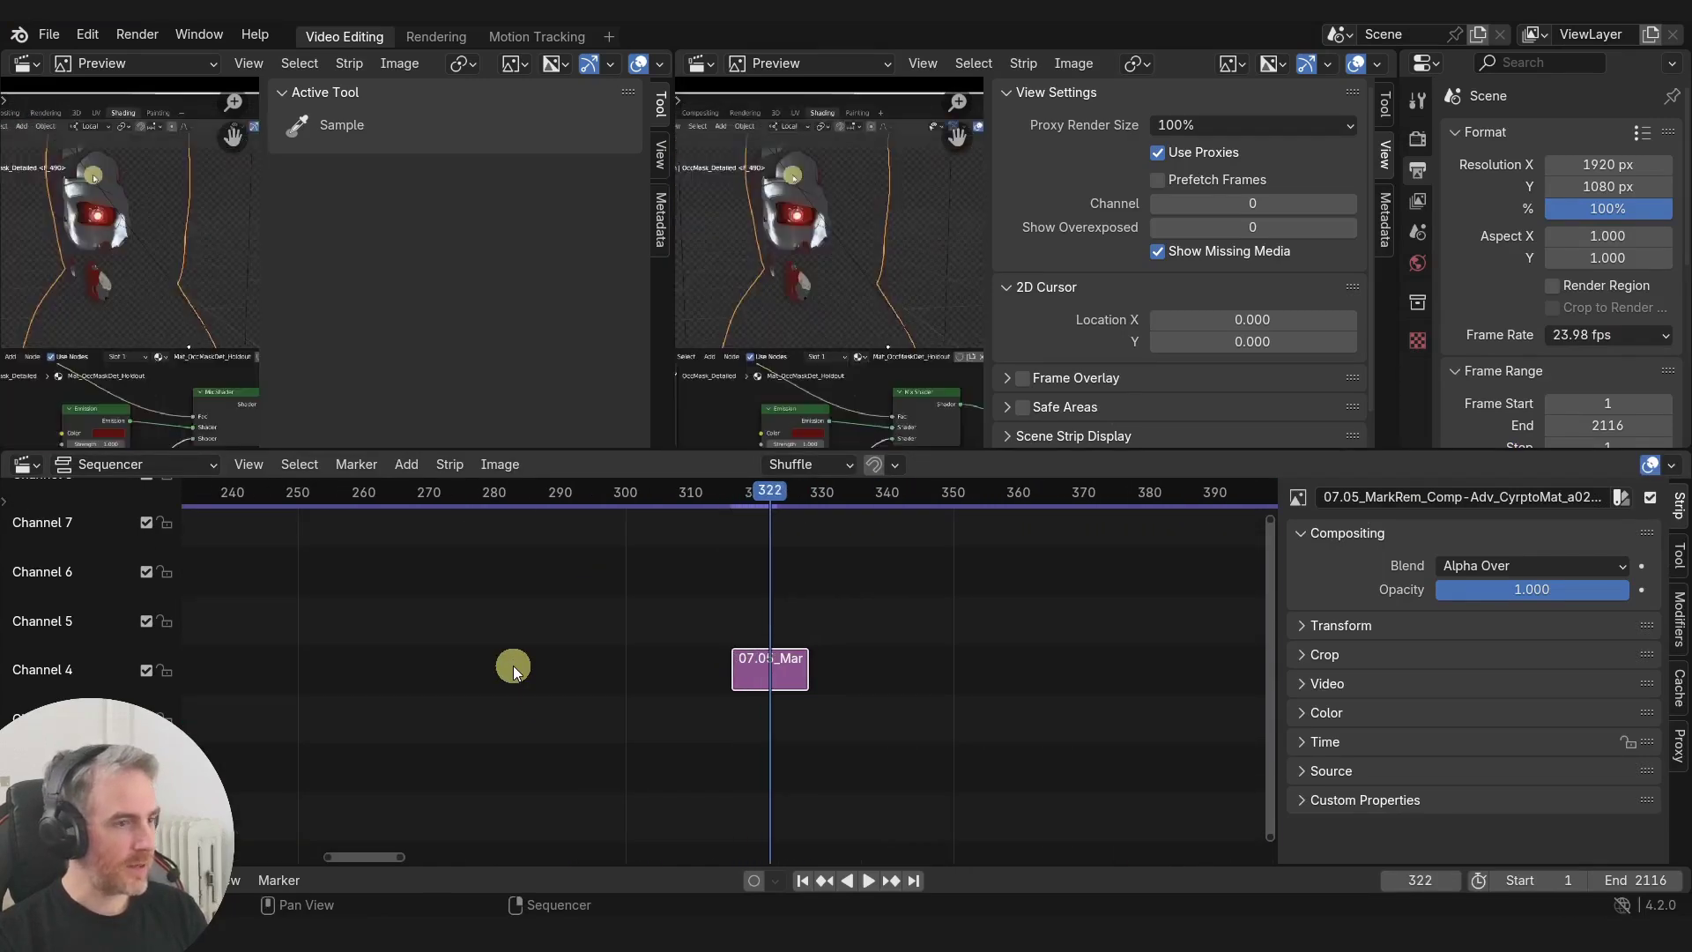
Step: Add the 07.03, 07.04 and 07.05 MarkRem videos from the Renders_FINAL folder to the sequencer at frame 328
{"action": "key", "text": "alt+Tab"}
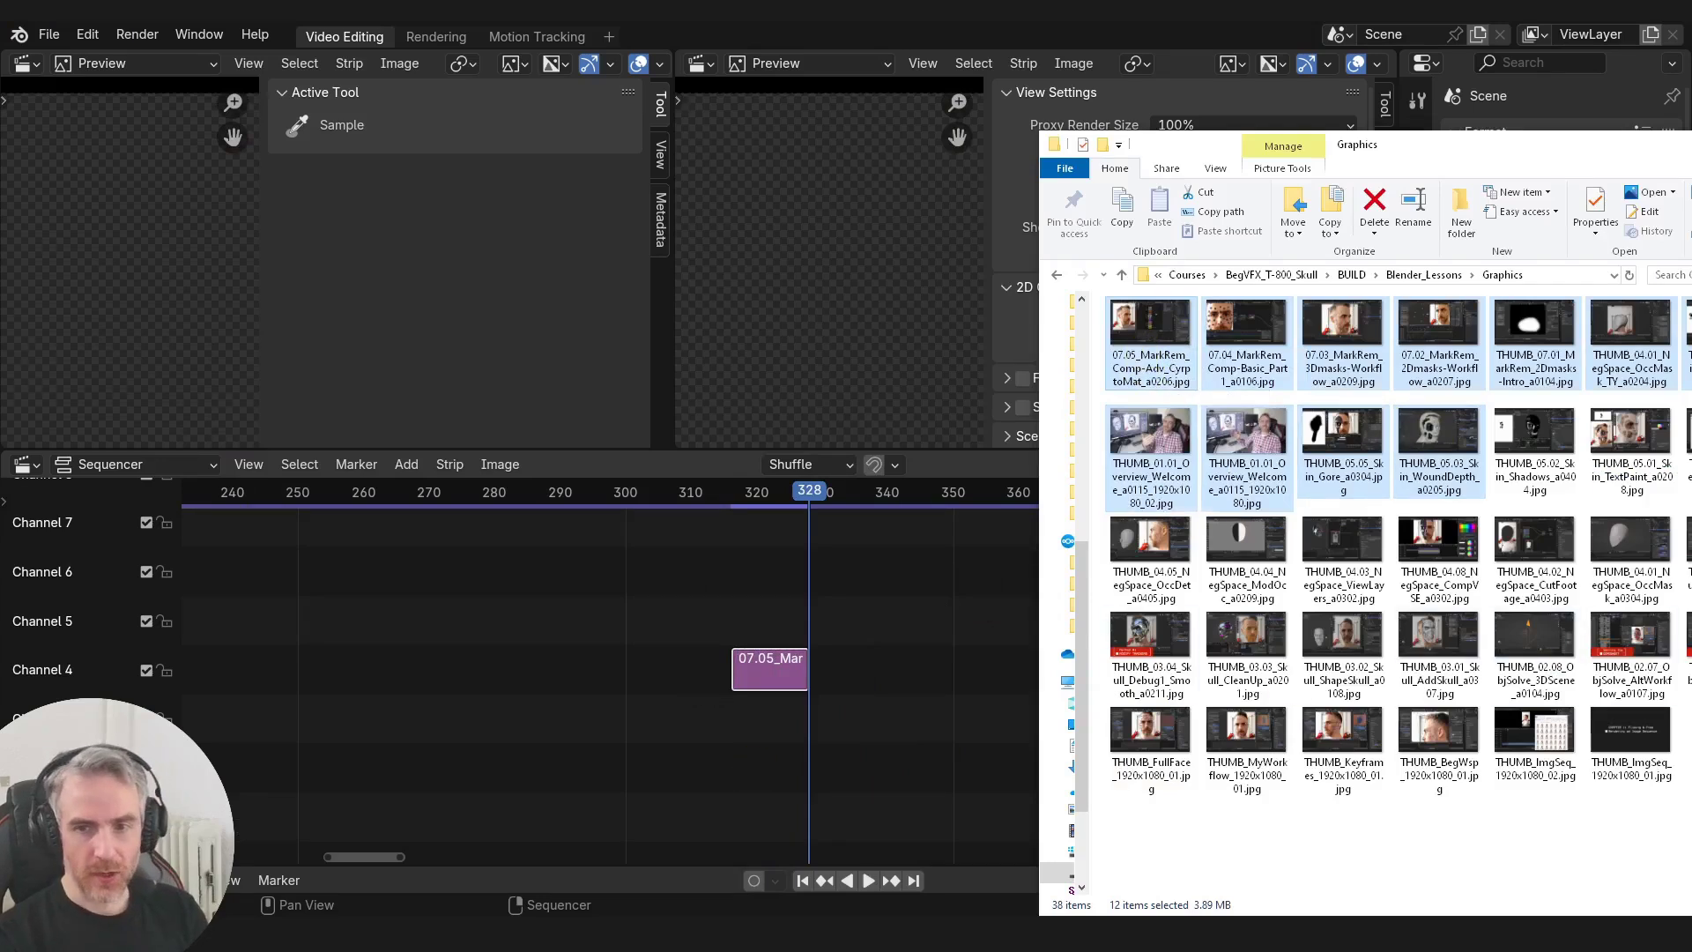
{"action": "key", "text": "alt+Left"}
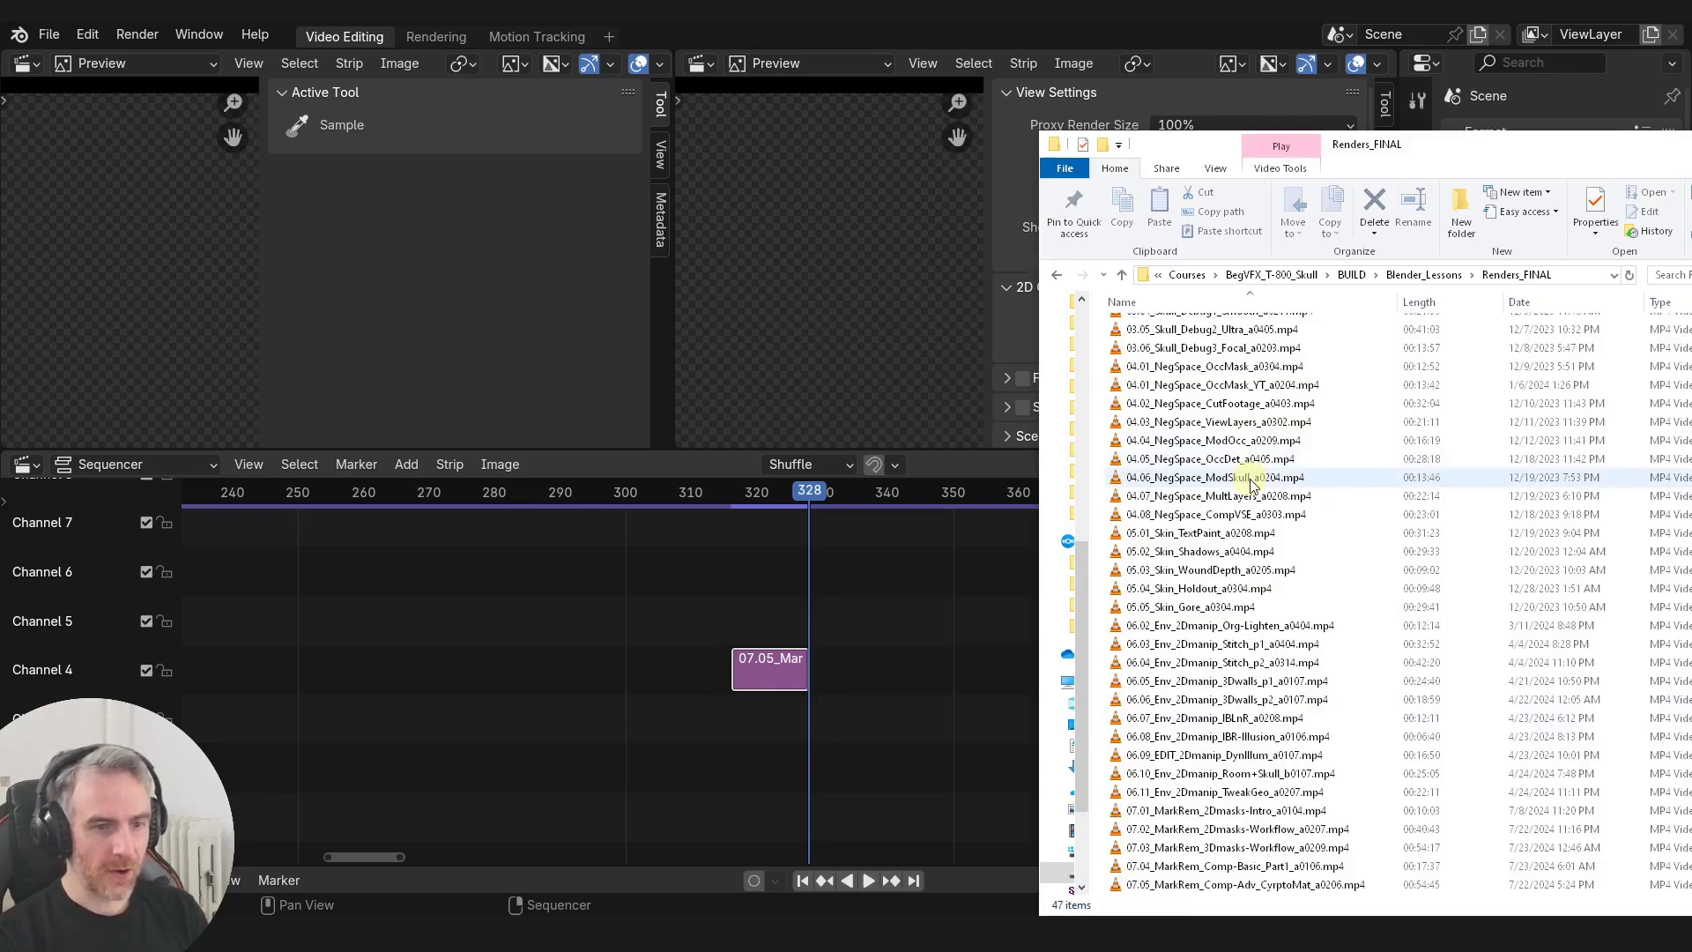
{"action": "scroll", "coordinate": [1259, 499], "scroll_direction": "down", "scroll_amount": 5}
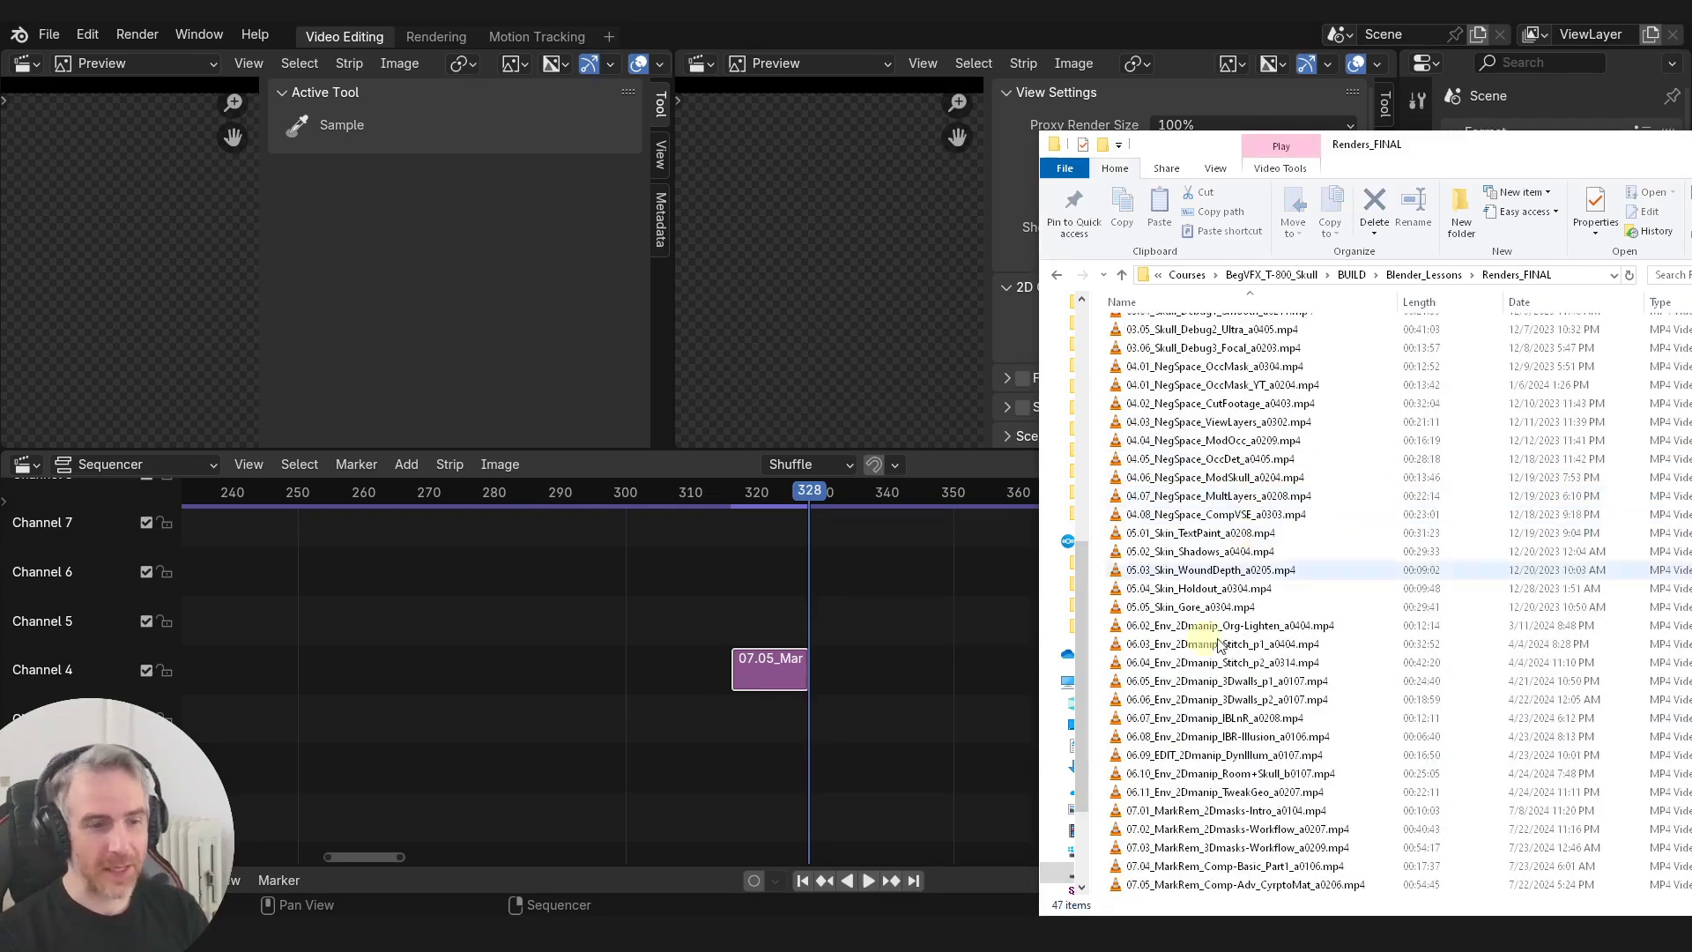
{"action": "left_click", "coordinate": [1159, 884]}
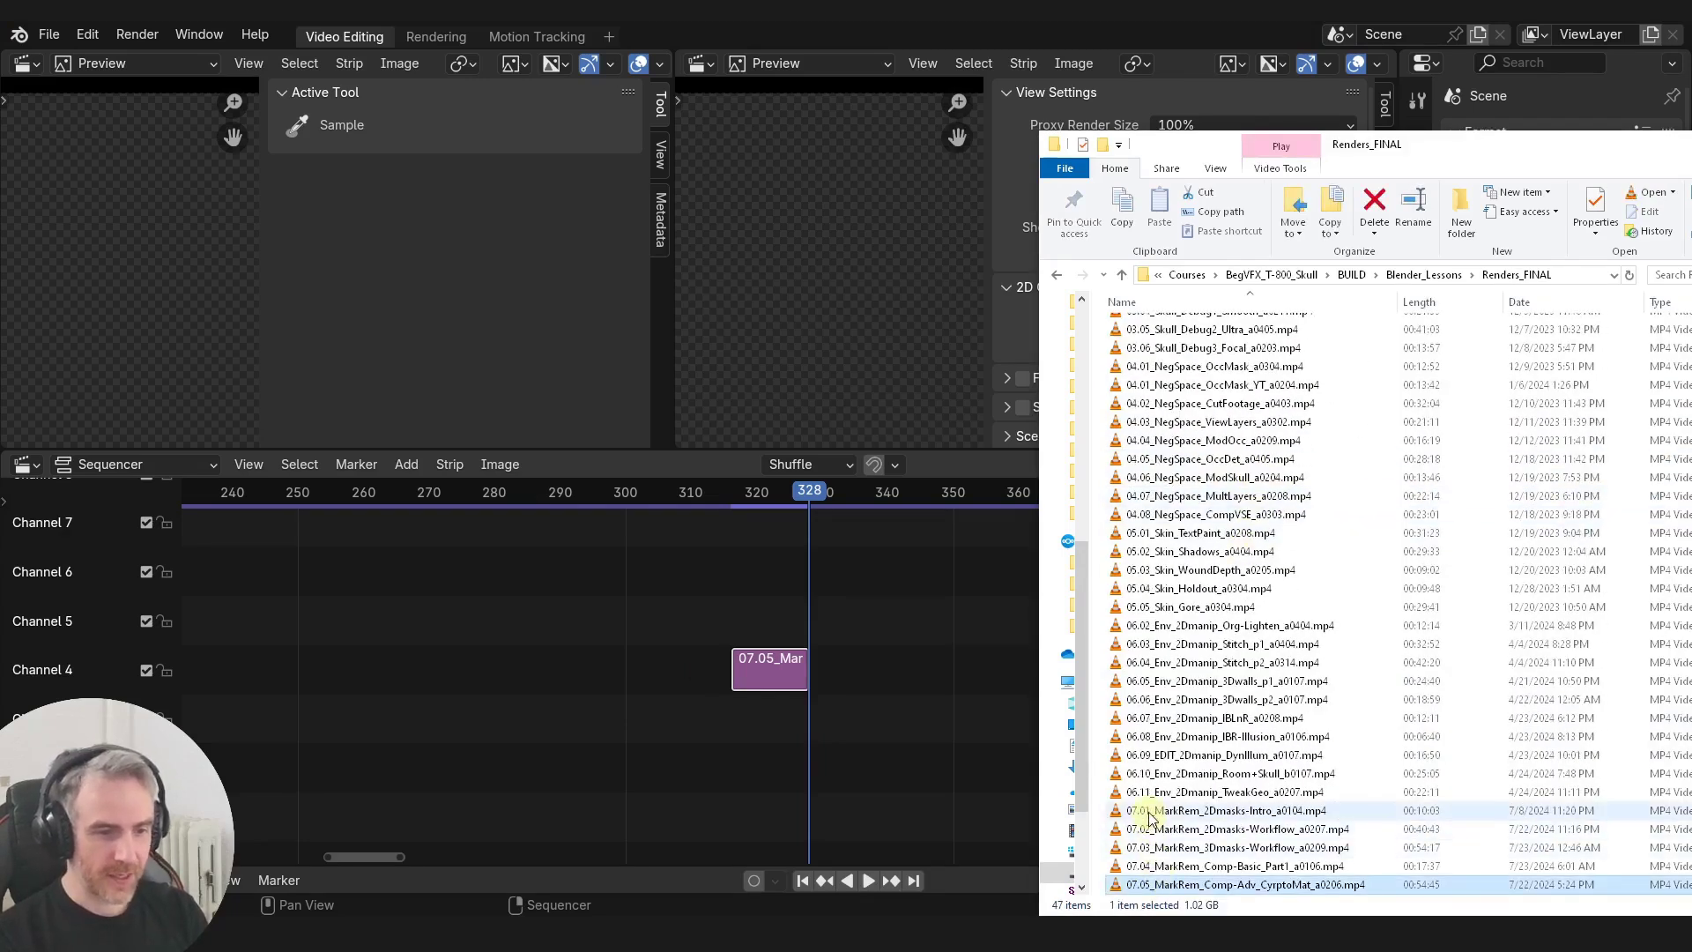
{"action": "left_click", "coordinate": [1150, 813], "text": "shift"}
{"action": "left_click", "coordinate": [1142, 886]}
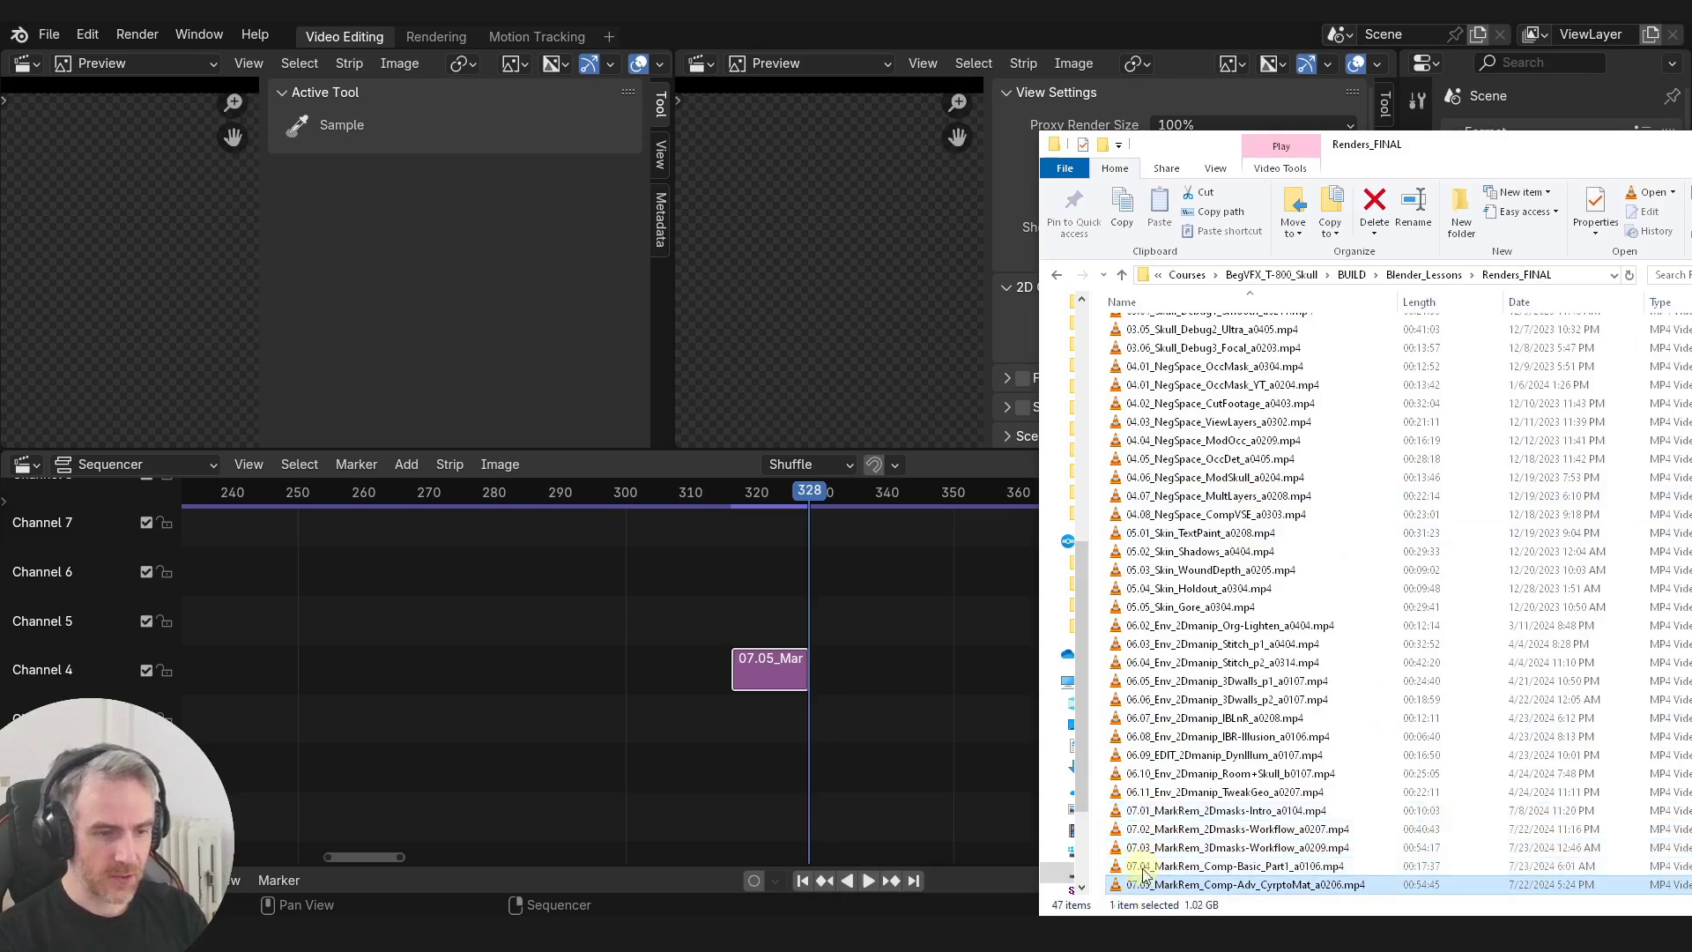
{"action": "left_click", "coordinate": [1146, 848], "text": "shift"}
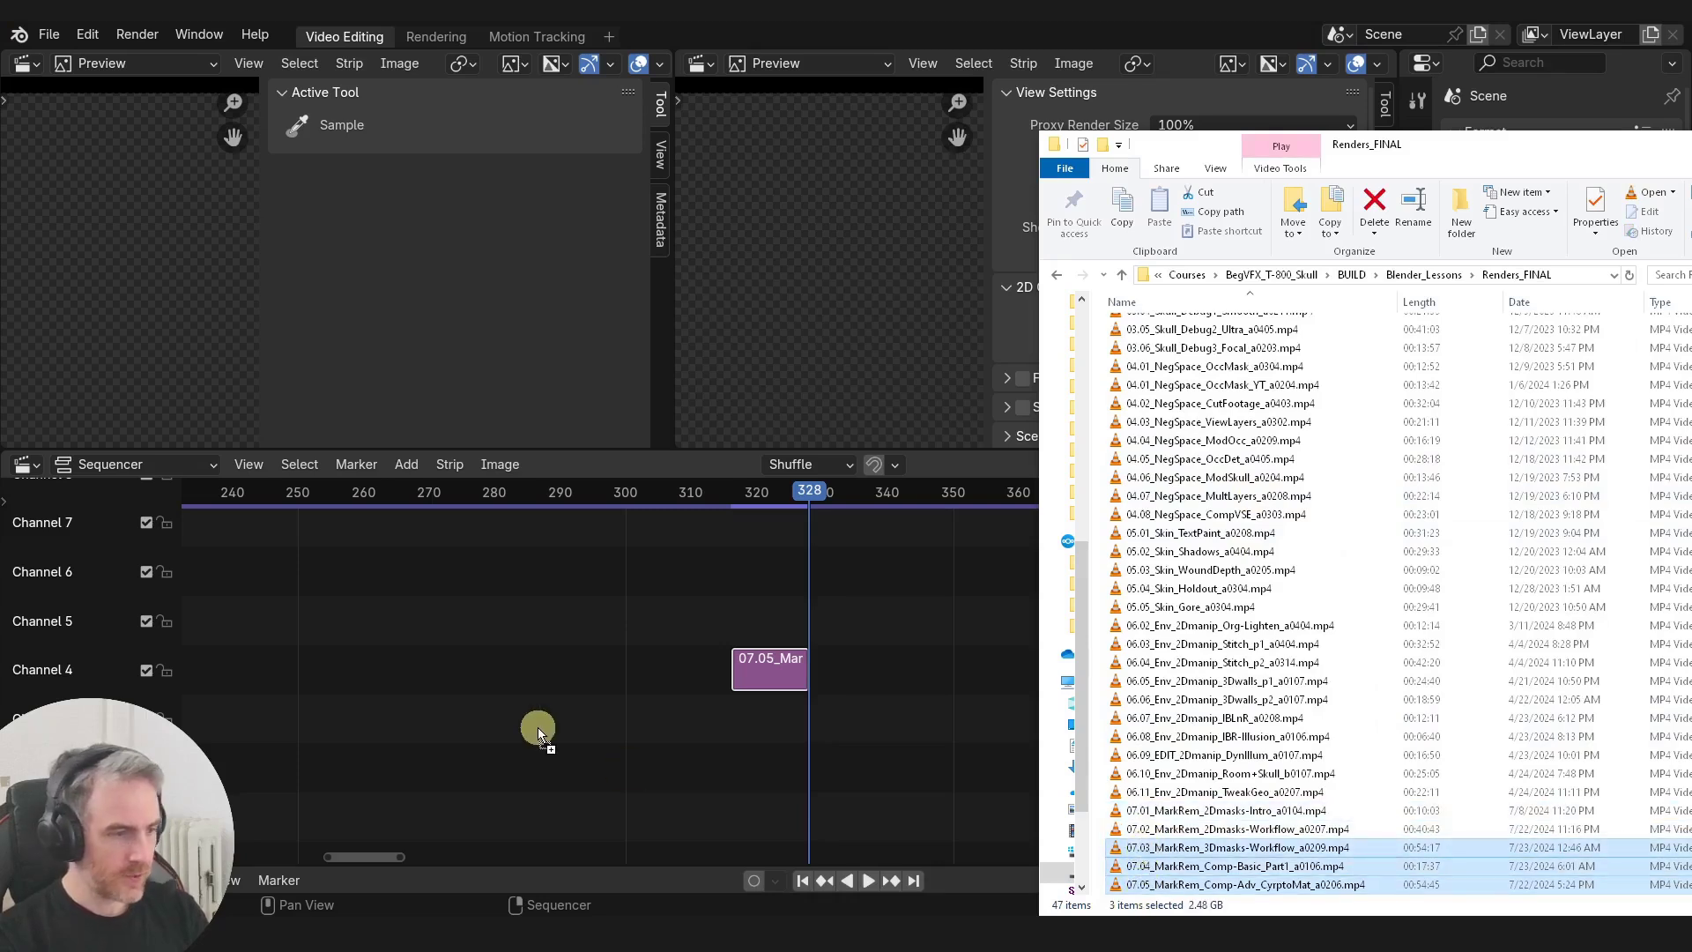
{"action": "left_click_drag", "start_coordinate": [537, 728], "coordinate": [537, 727]}
{"action": "middle_click_drag", "start_coordinate": [849, 726], "coordinate": [545, 706], "text": "ctrl"}
{"action": "middle_click_drag", "start_coordinate": [905, 699], "coordinate": [926, 701]}
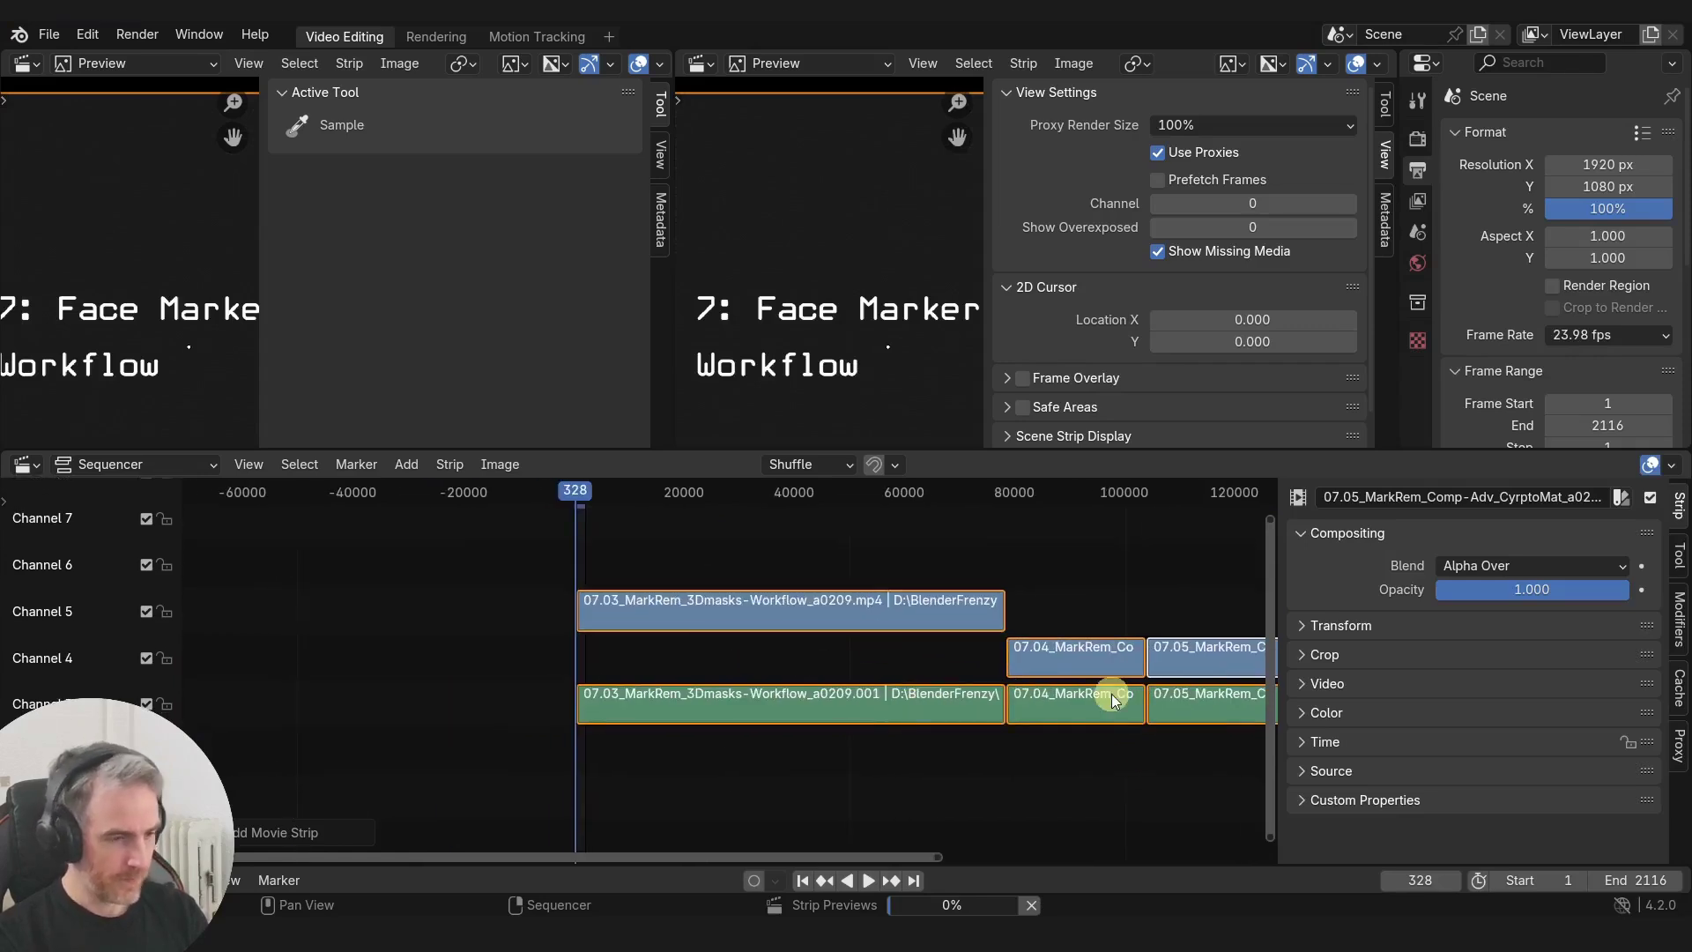
Step: Delete the added MarkRem movie and sound strips and fit all remaining strips in the sequencer view
{"action": "key", "text": "Delete"}
{"action": "key", "text": "Home"}
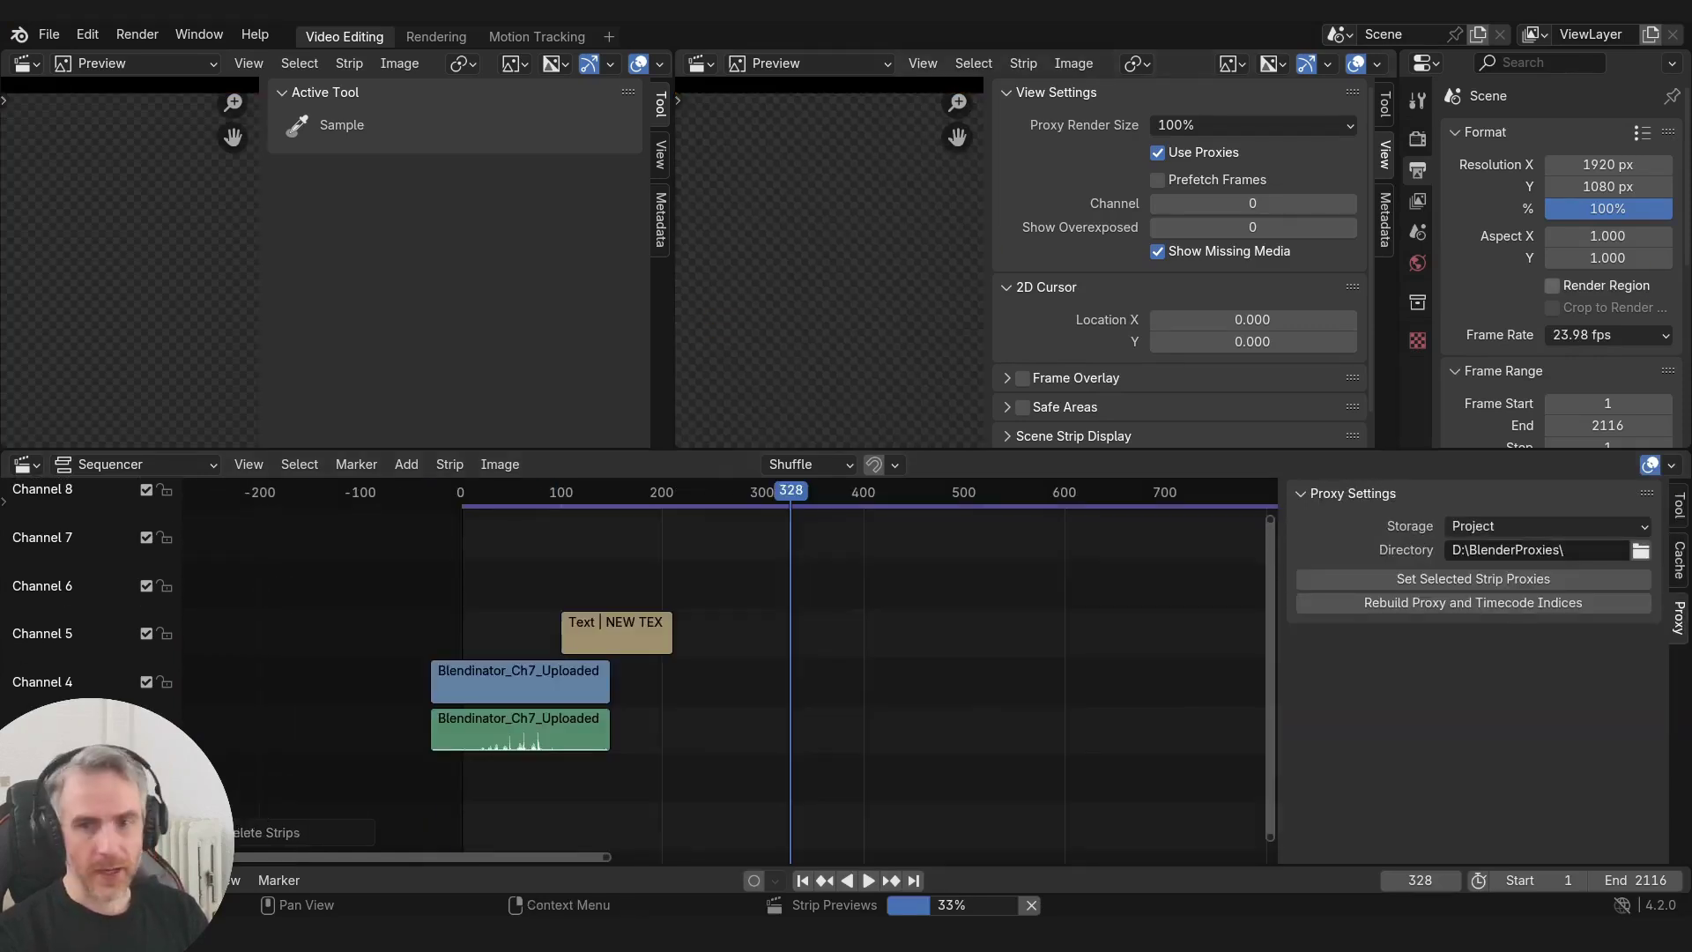
Step: Show the Renders_FINAL folder in a Blender file browser area and try to add the 00.01, 00.02 and 01.02 videos together to the sequencer
{"action": "key", "text": "alt+Tab"}
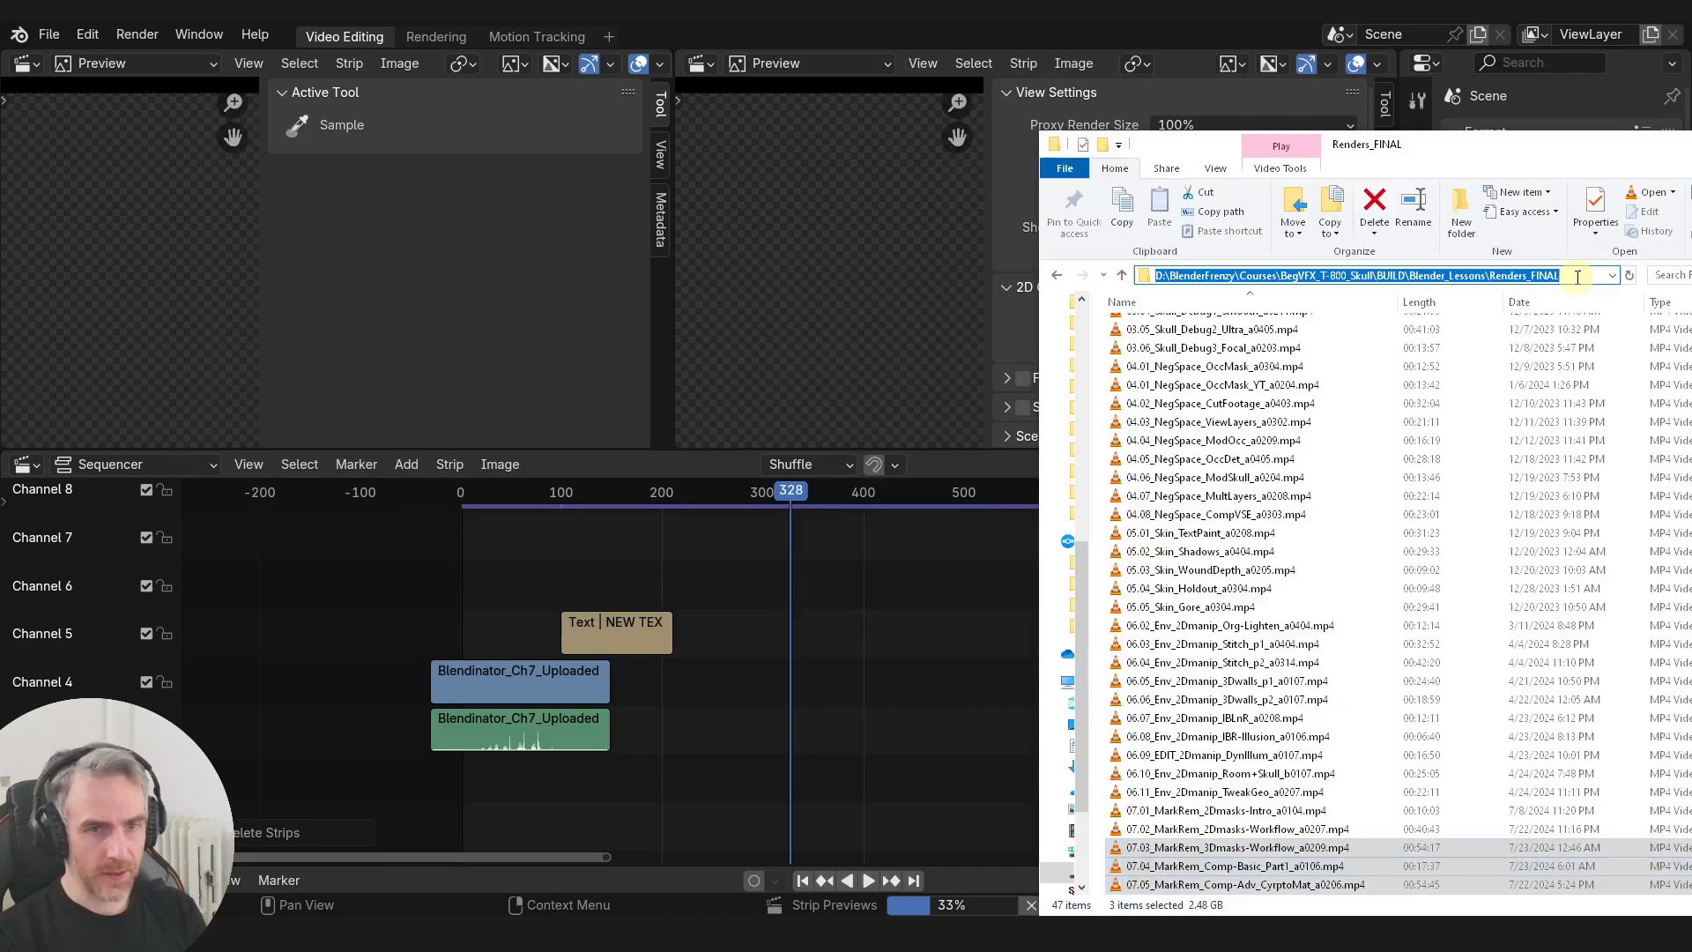
{"action": "key", "text": "shift+F1"}
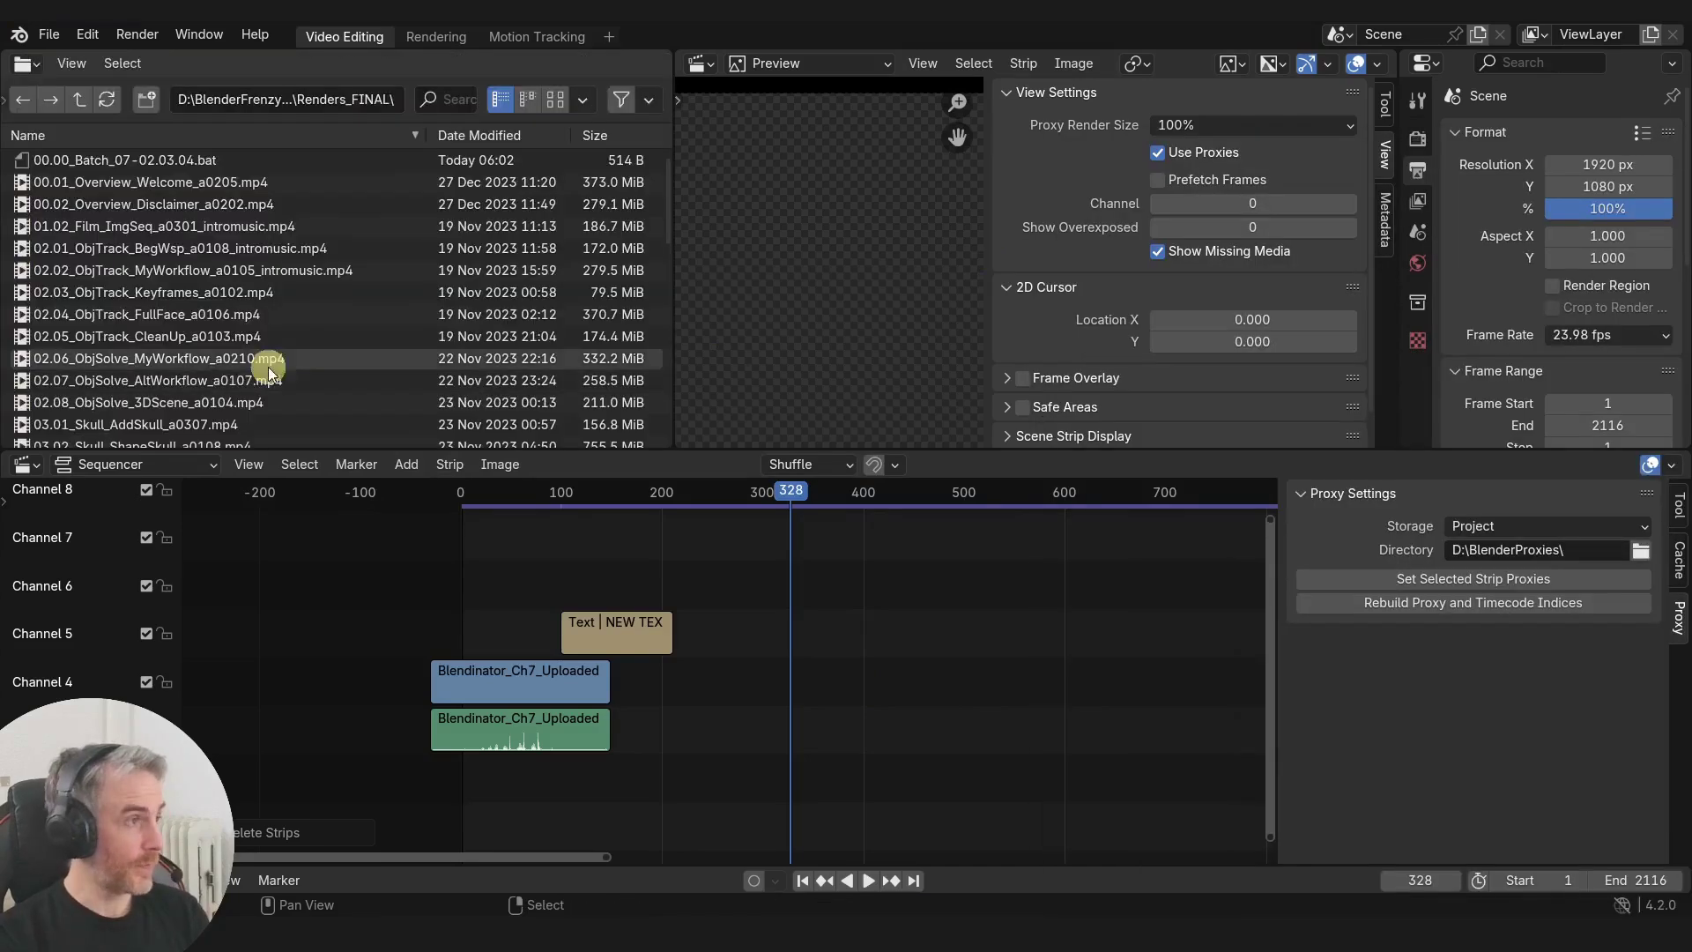
{"action": "left_click", "coordinate": [115, 190]}
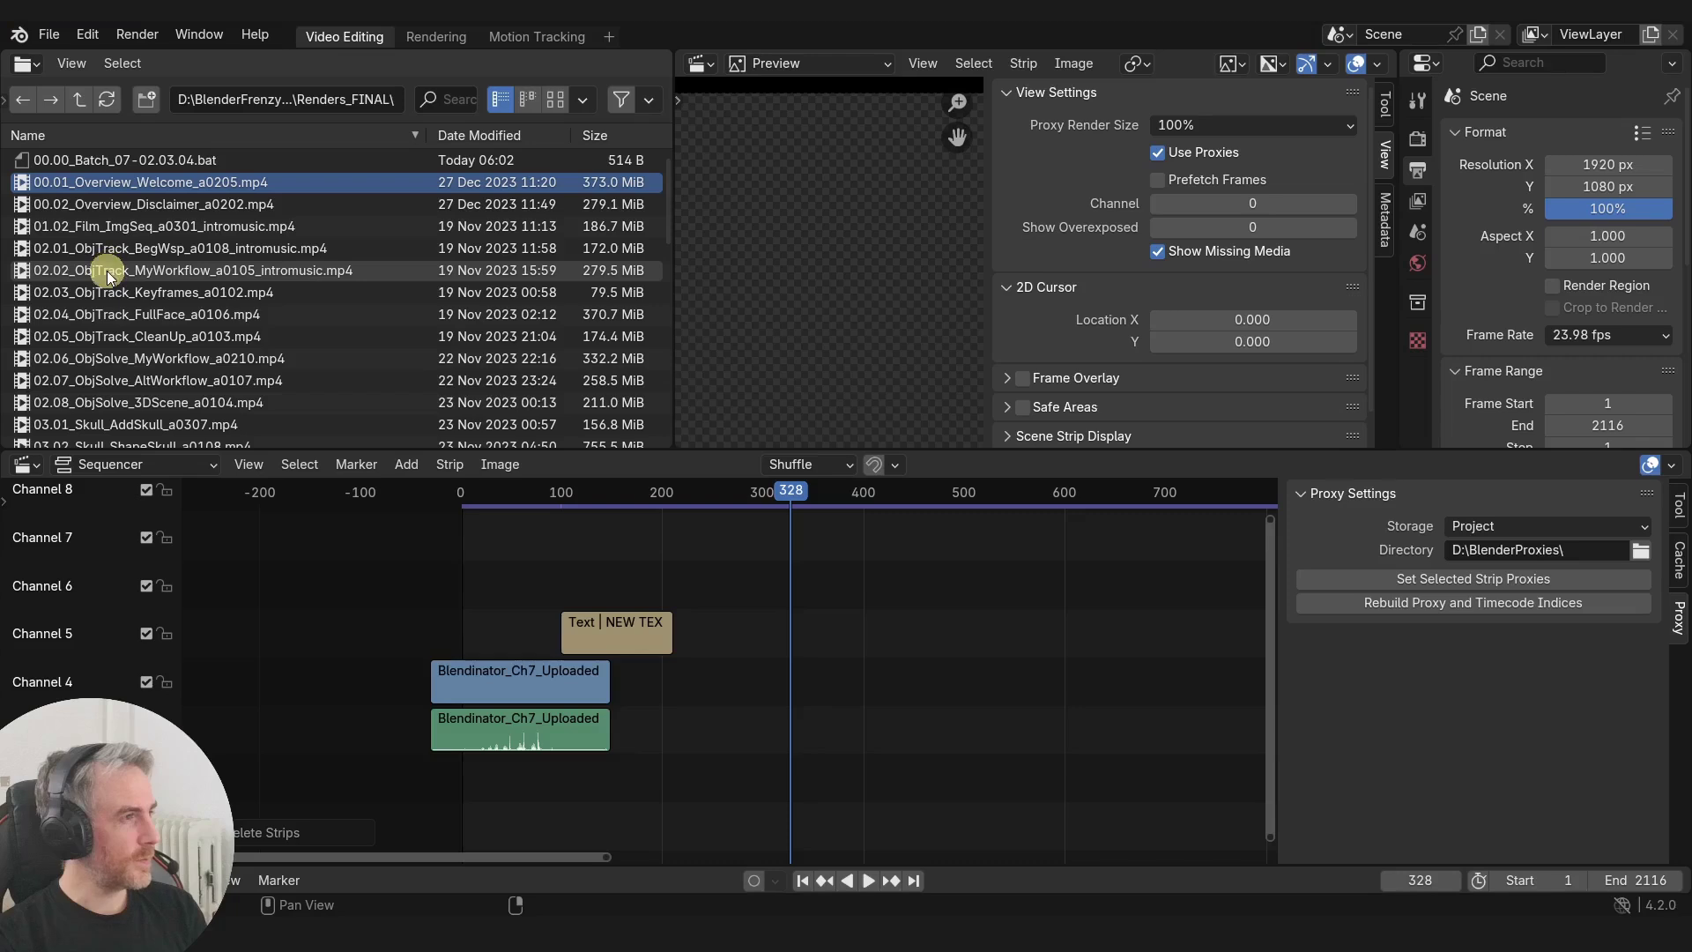
{"action": "left_click", "coordinate": [109, 272], "text": "shift"}
{"action": "left_click", "coordinate": [109, 181]}
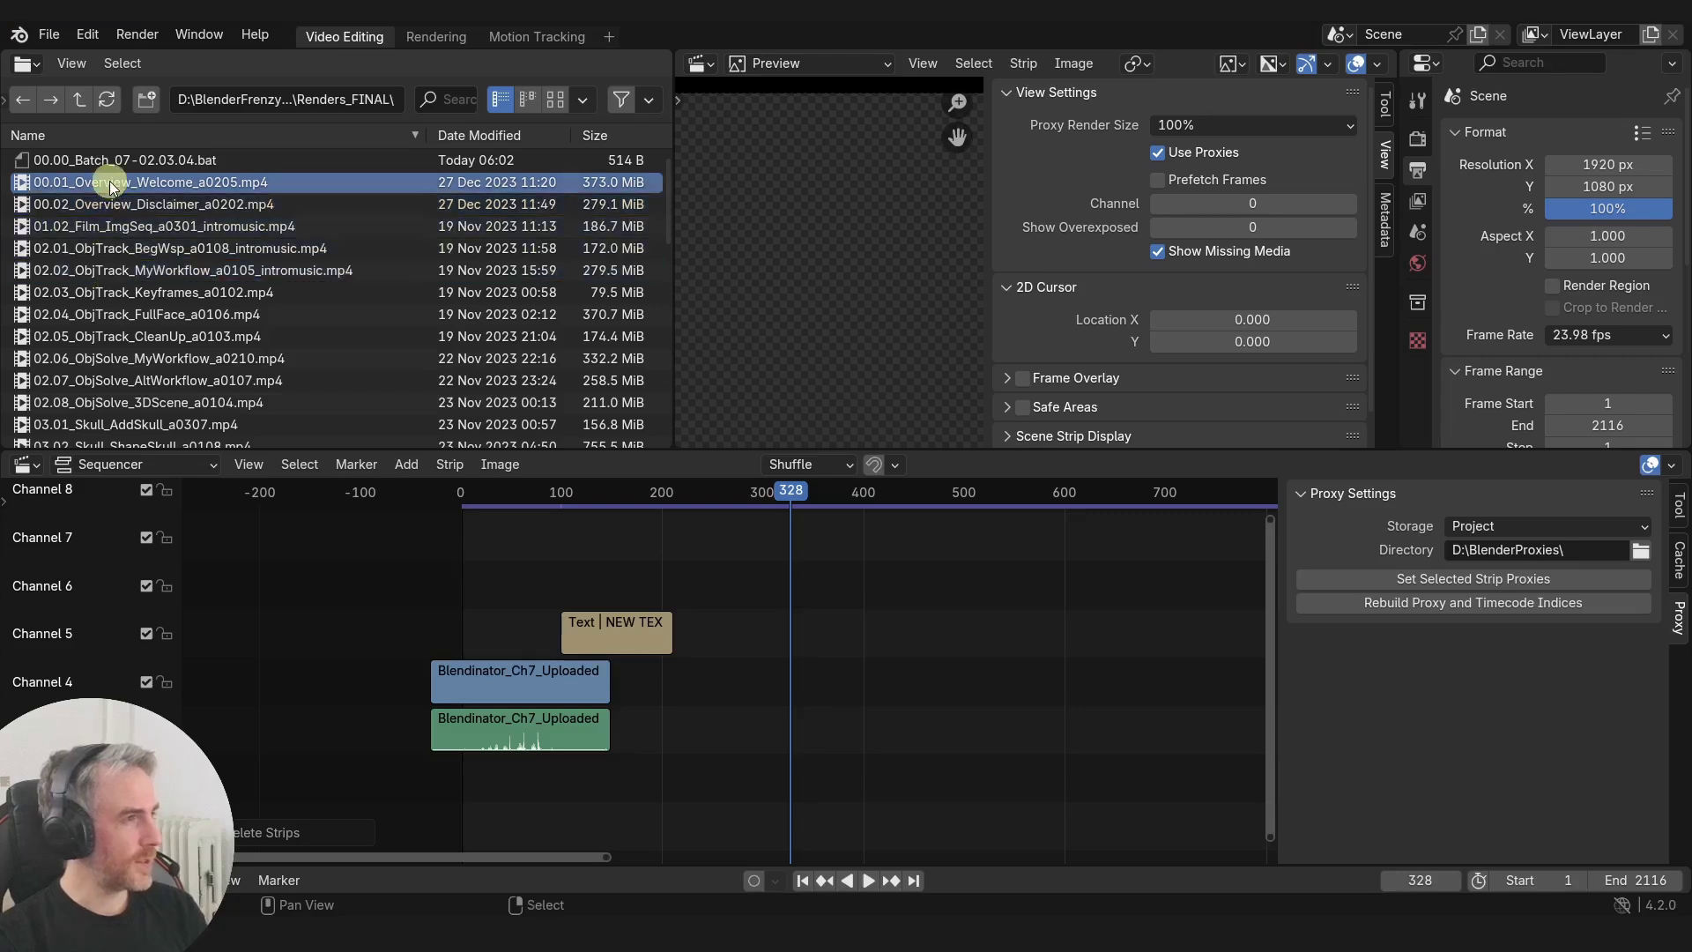
{"action": "left_click", "coordinate": [105, 229], "text": "shift"}
{"action": "left_click_drag", "start_coordinate": [118, 184], "coordinate": [811, 658]}
{"action": "middle_click_drag", "start_coordinate": [1159, 718], "coordinate": [770, 716], "text": "ctrl"}
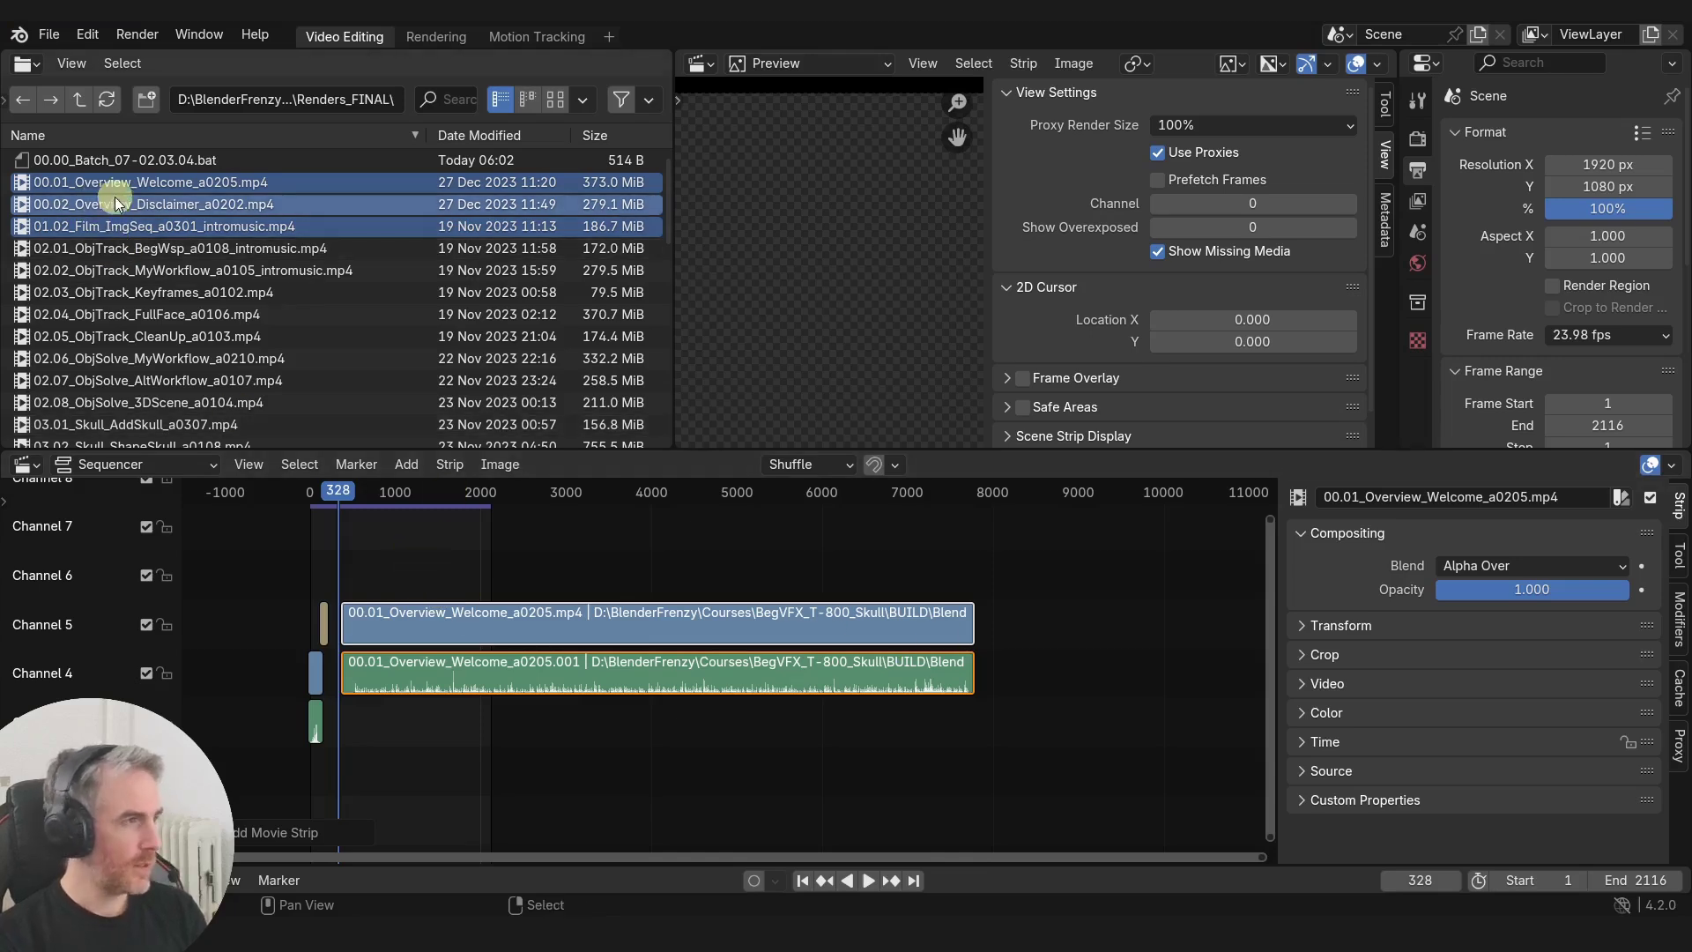
Step: Delete the 00.01_Overview_Welcome strips and try to add 02.03_ObjTrack_Keyframes and 02.05_ObjTrack_CleanUp together from the file browser area
{"action": "left_click_drag", "start_coordinate": [114, 205], "coordinate": [116, 231]}
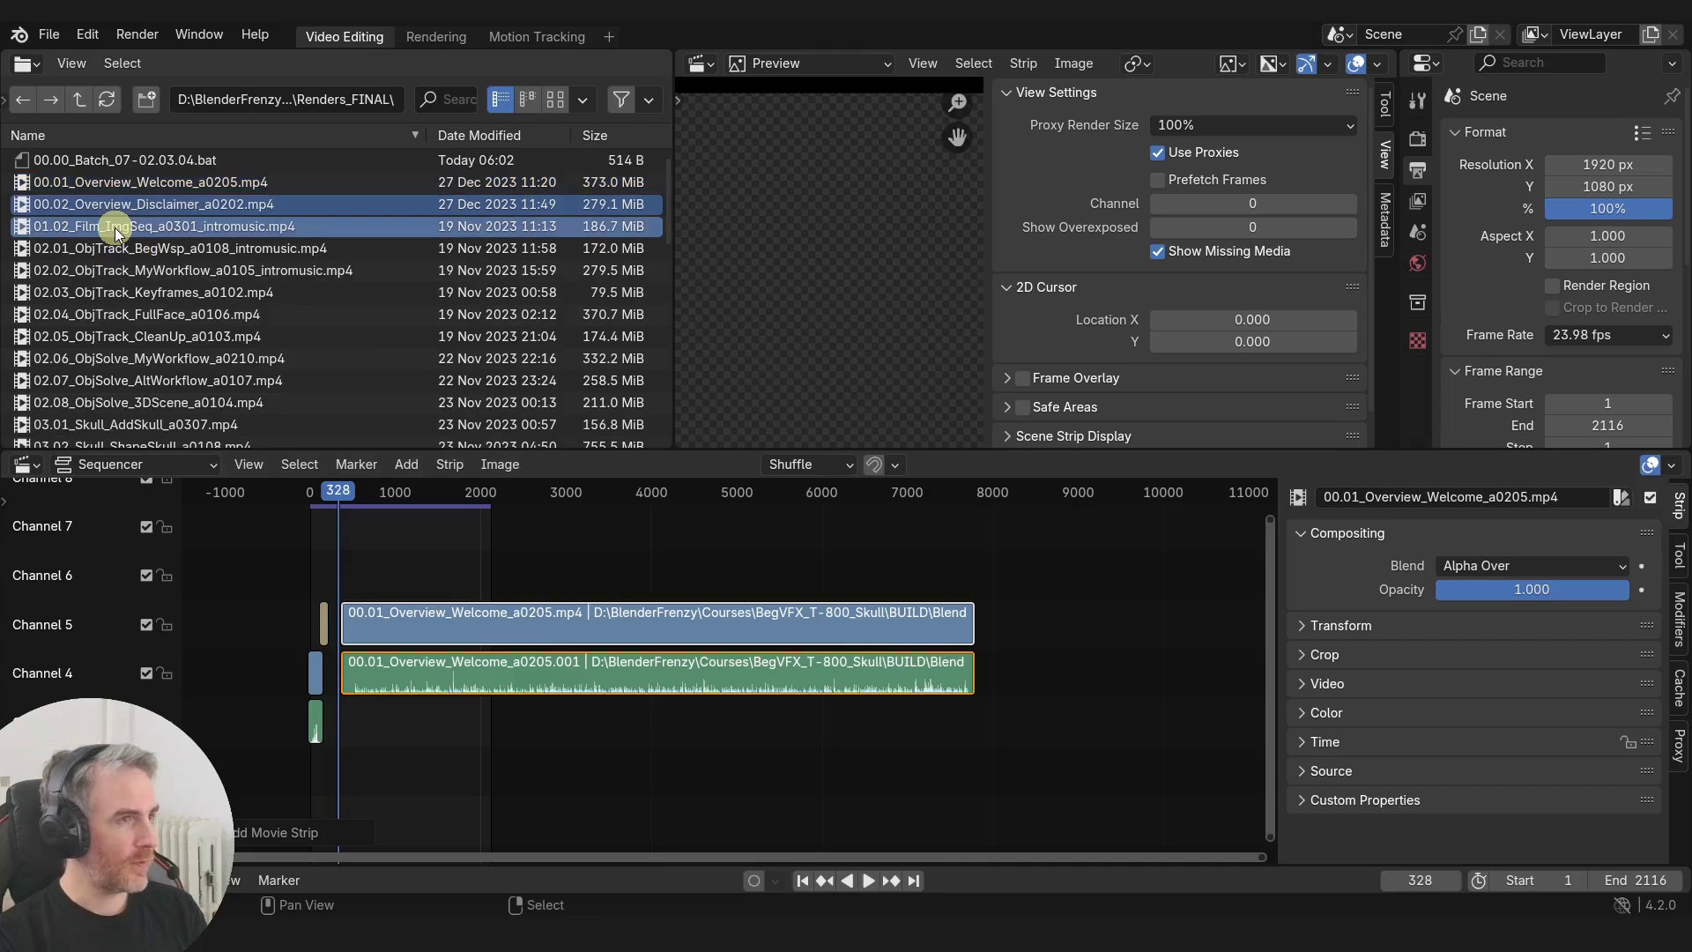
{"action": "key", "text": "x"}
{"action": "left_click_drag", "start_coordinate": [162, 294], "coordinate": [359, 612]}
{"action": "middle_click_drag", "start_coordinate": [846, 635], "coordinate": [612, 643], "text": "ctrl"}
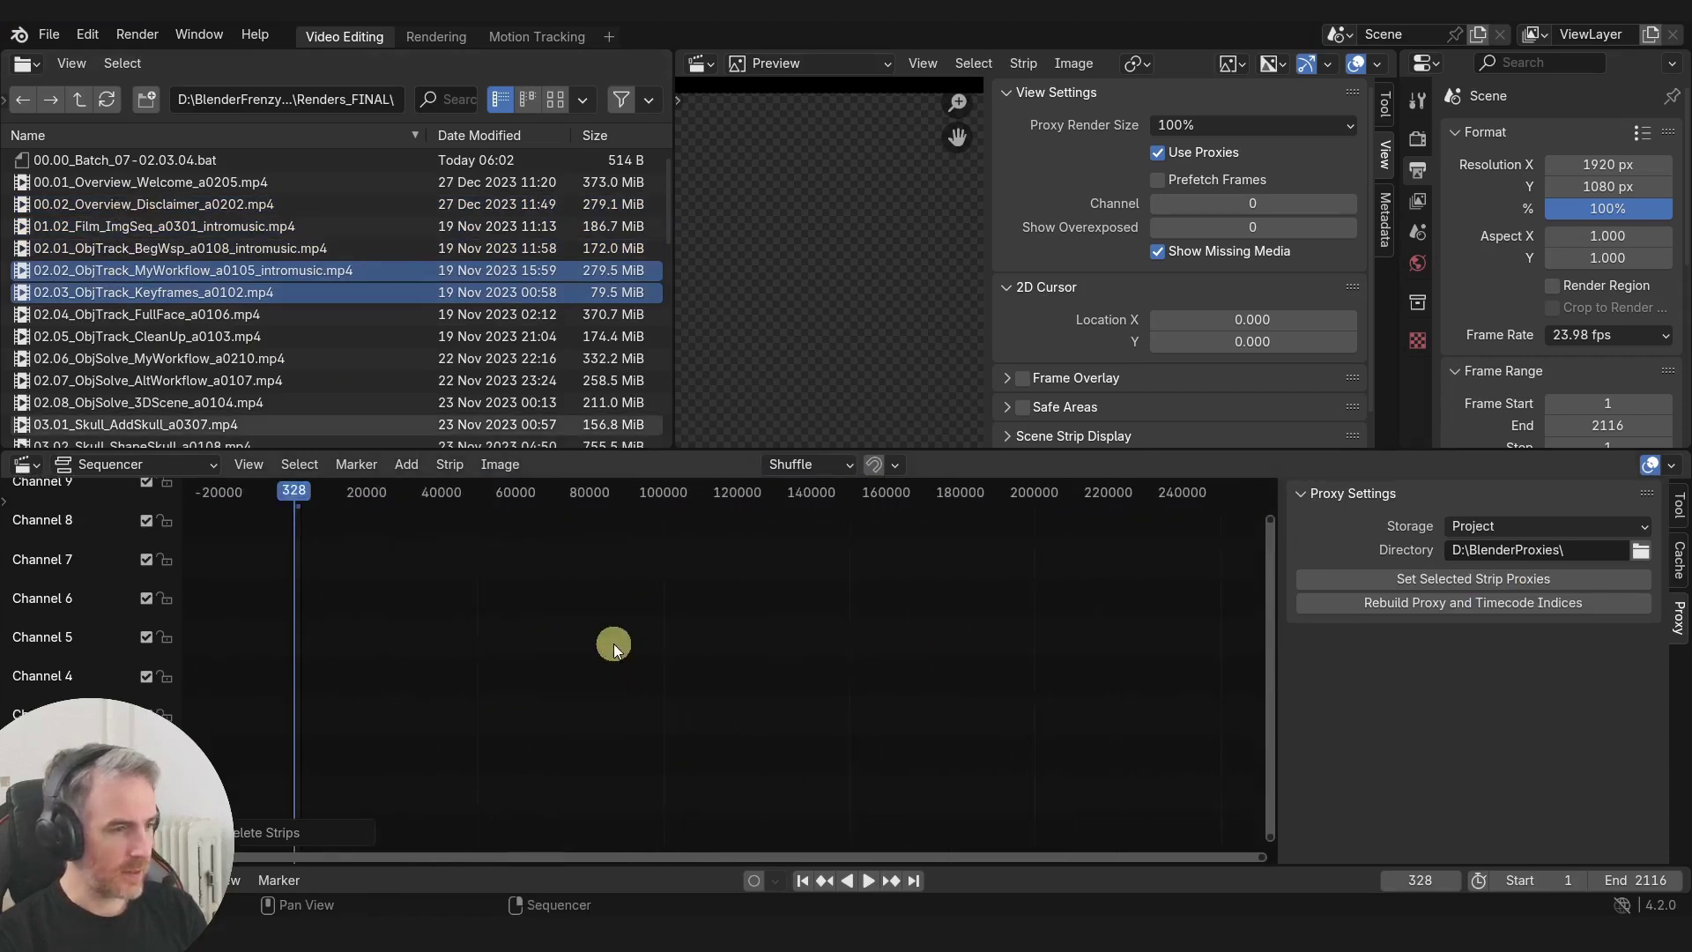
{"action": "left_click", "coordinate": [508, 340], "text": "ctrl"}
{"action": "left_click_drag", "start_coordinate": [19, 290], "coordinate": [474, 630]}
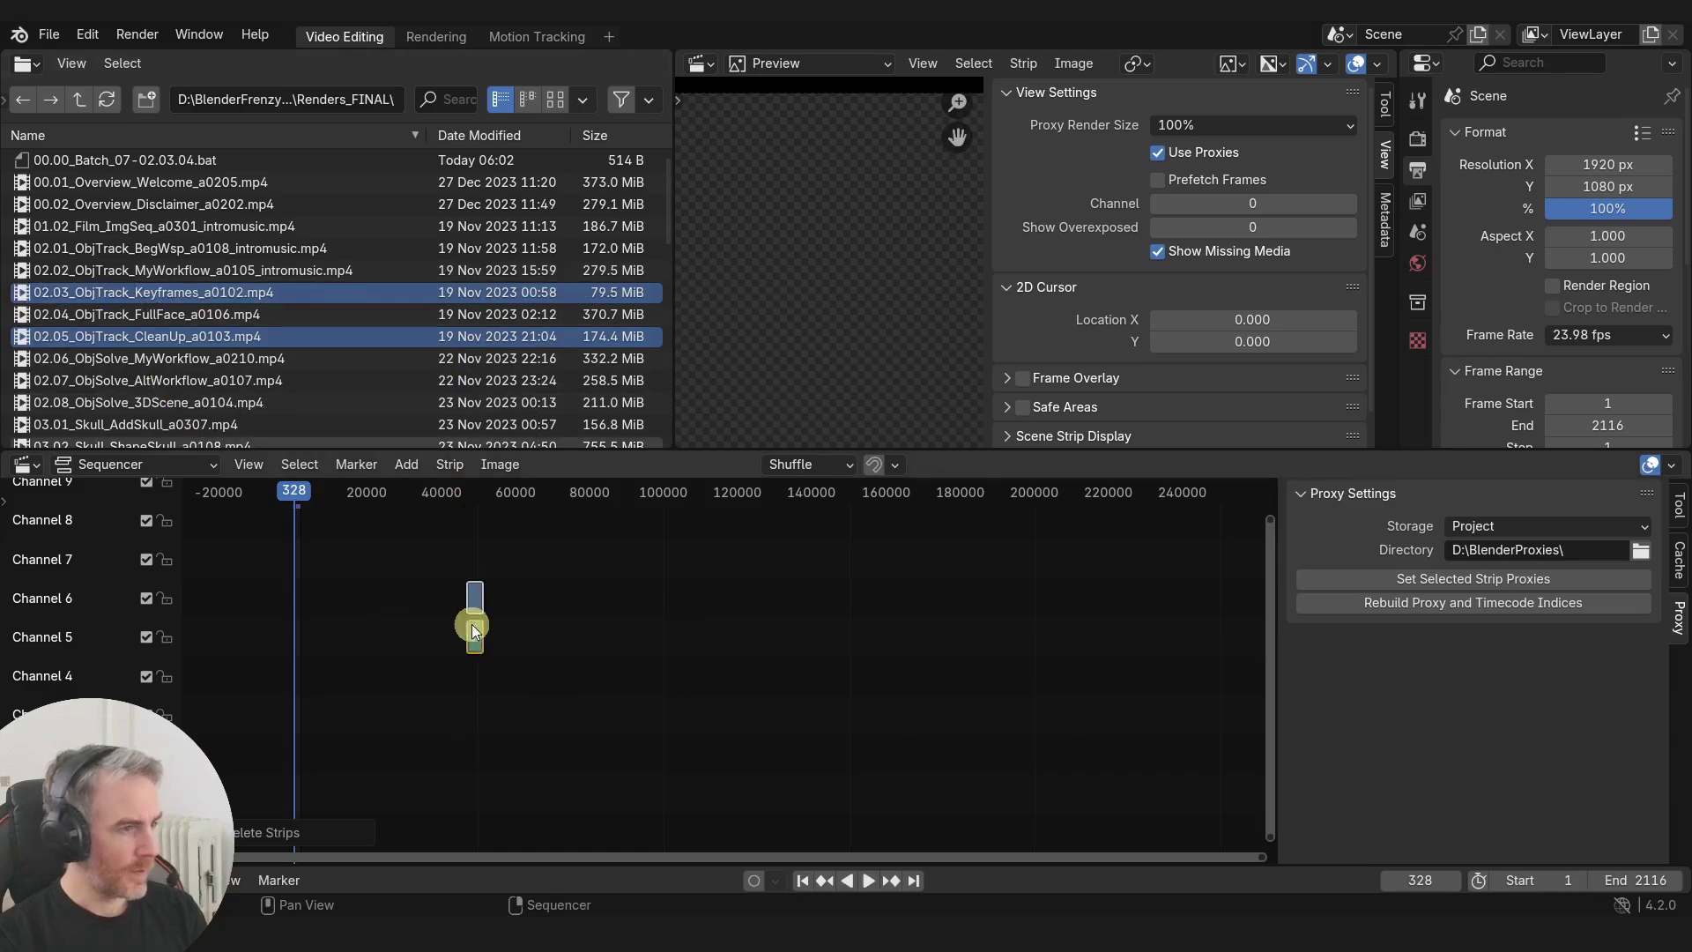
{"action": "left_click_drag", "start_coordinate": [543, 671], "coordinate": [505, 638]}
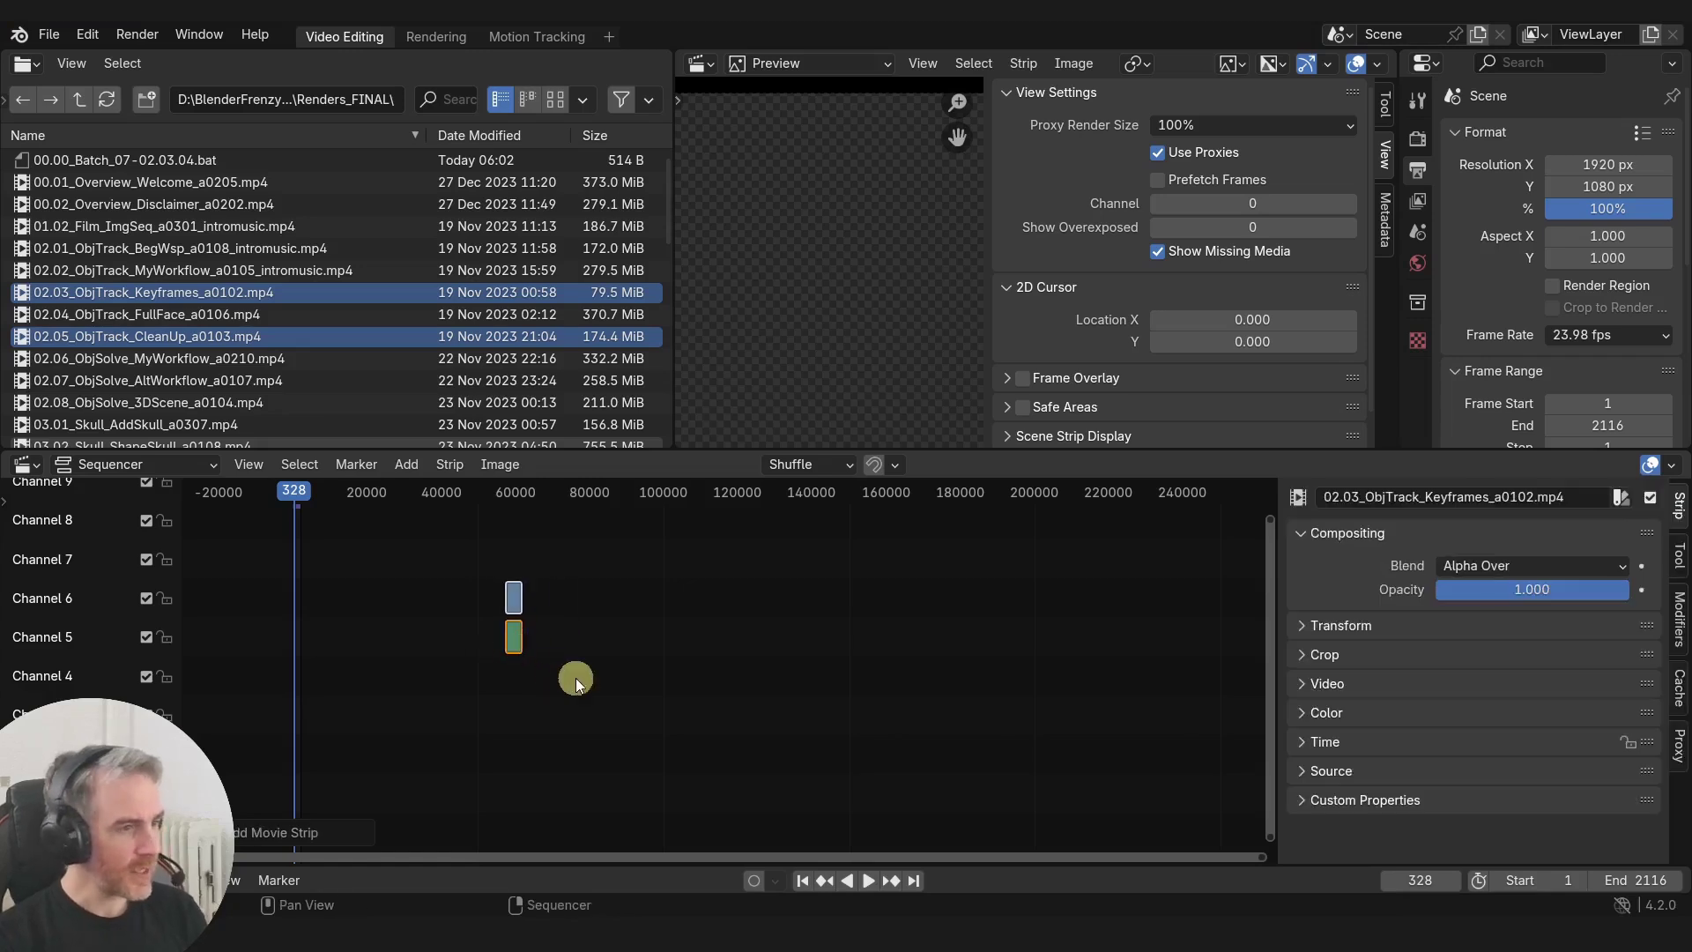
Step: Delete the added ObjTrack movie and sound strips and merge the file browser area into the preview area
{"action": "key", "text": "Delete"}
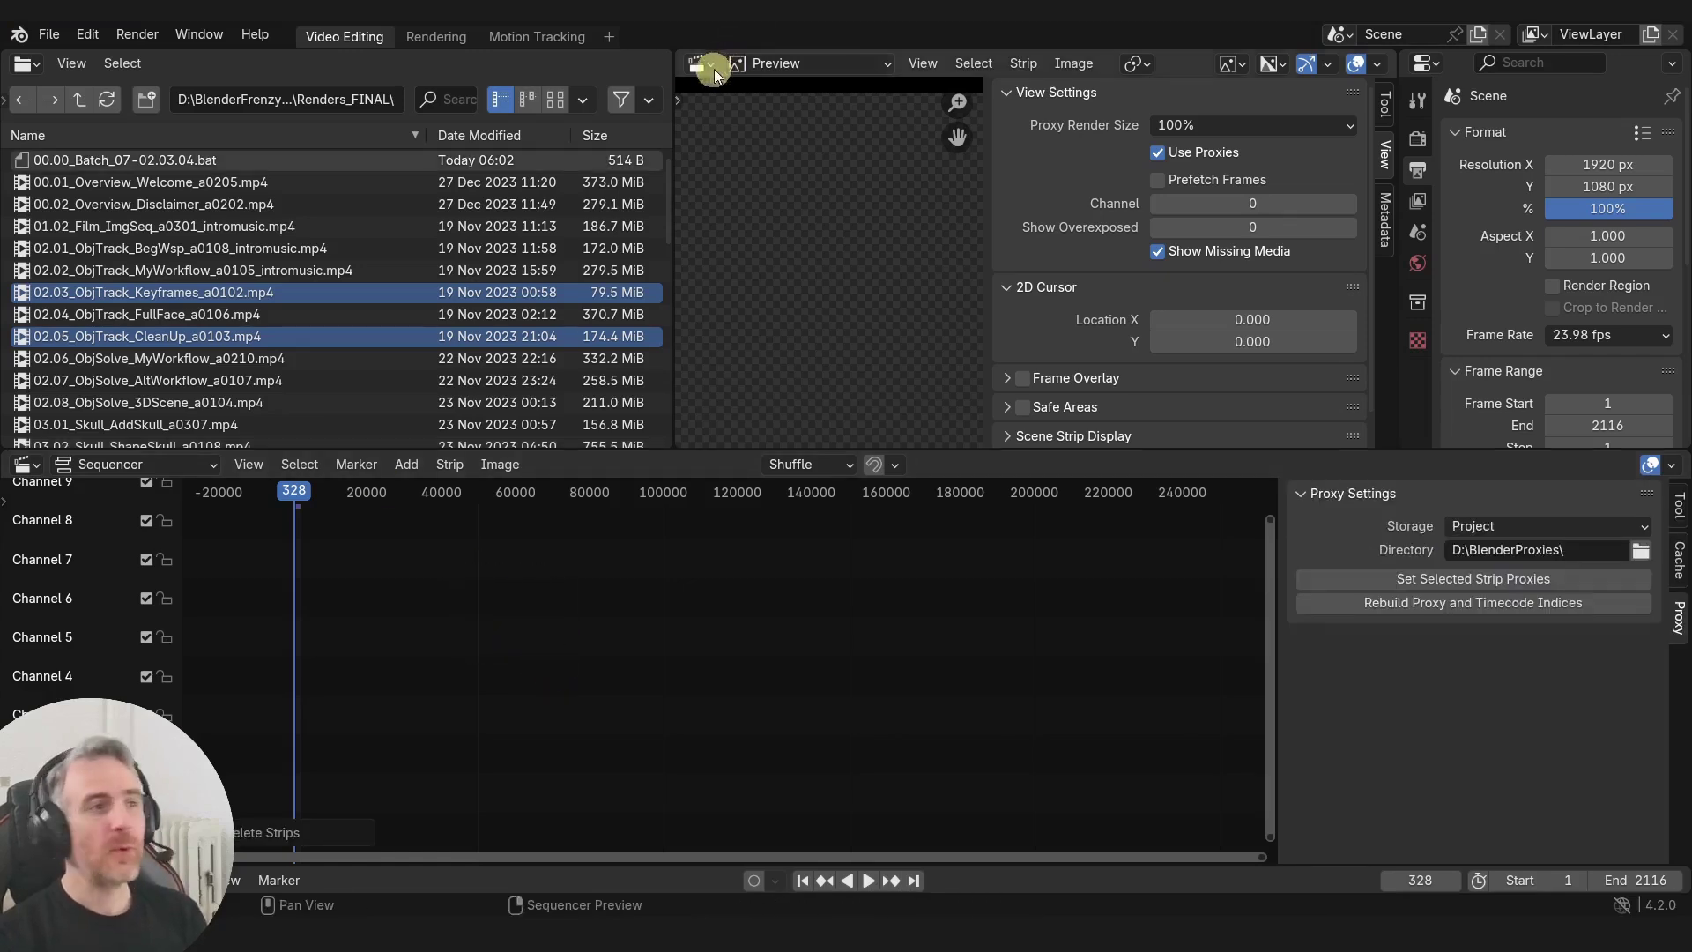
{"action": "left_click_drag", "start_coordinate": [674, 55], "coordinate": [303, 410]}
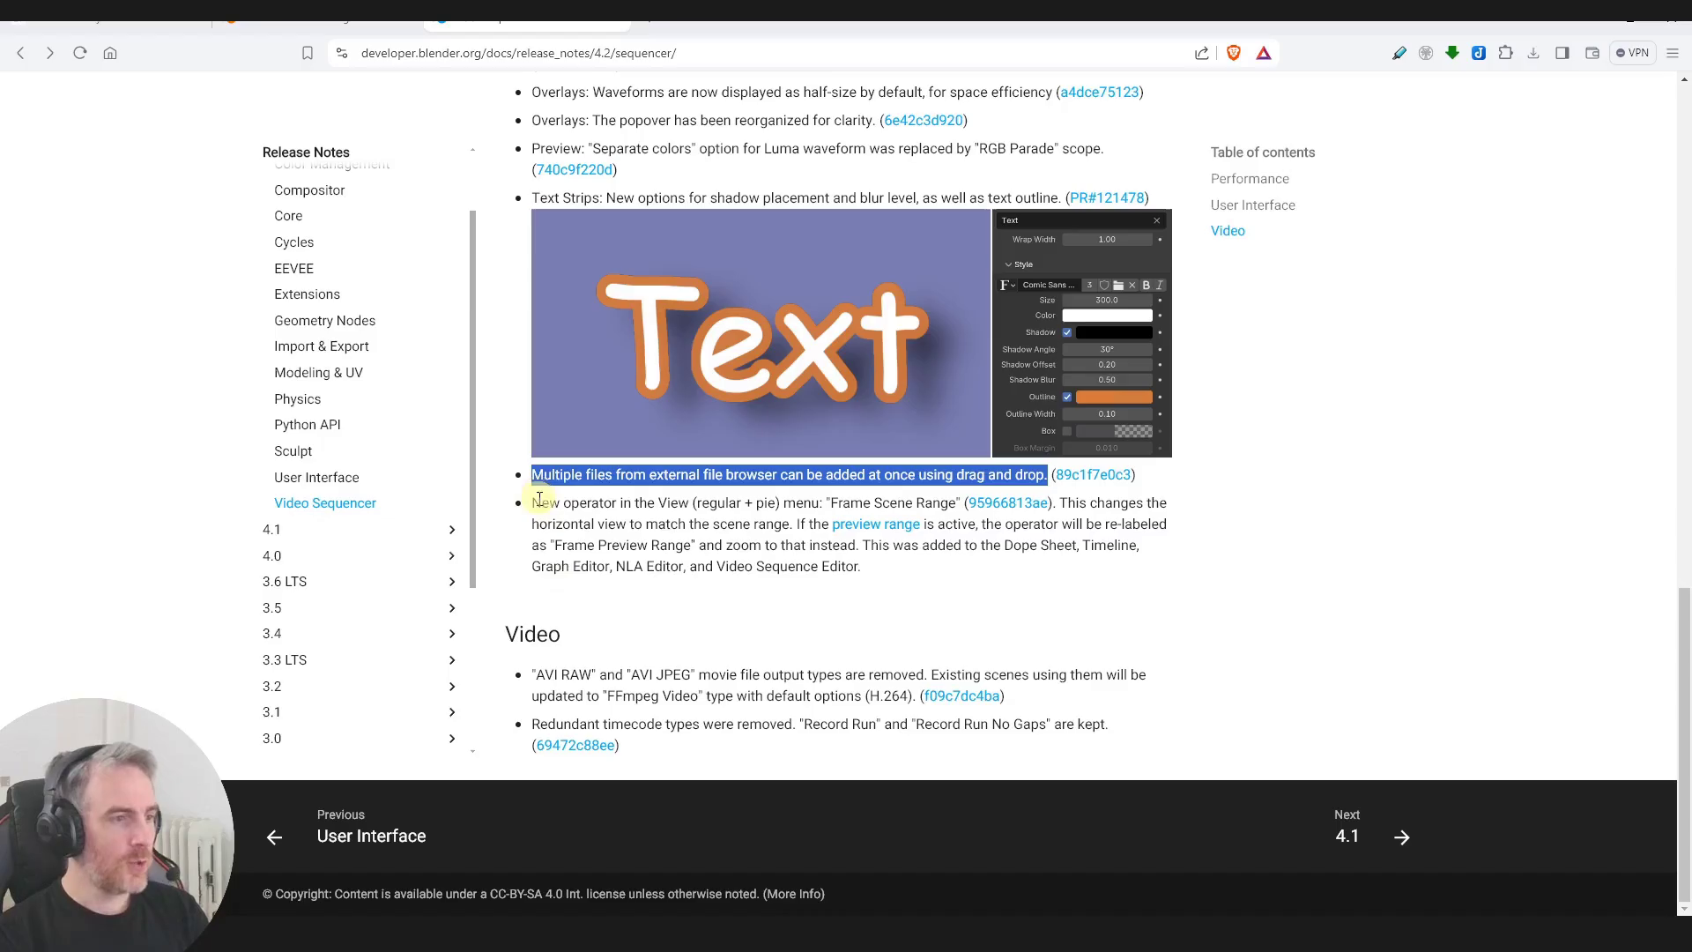
Step: Switch to the release notes in the browser and examine the entry on the new Frame Scene Range operator
{"action": "left_click_drag", "start_coordinate": [541, 503], "coordinate": [696, 501]}
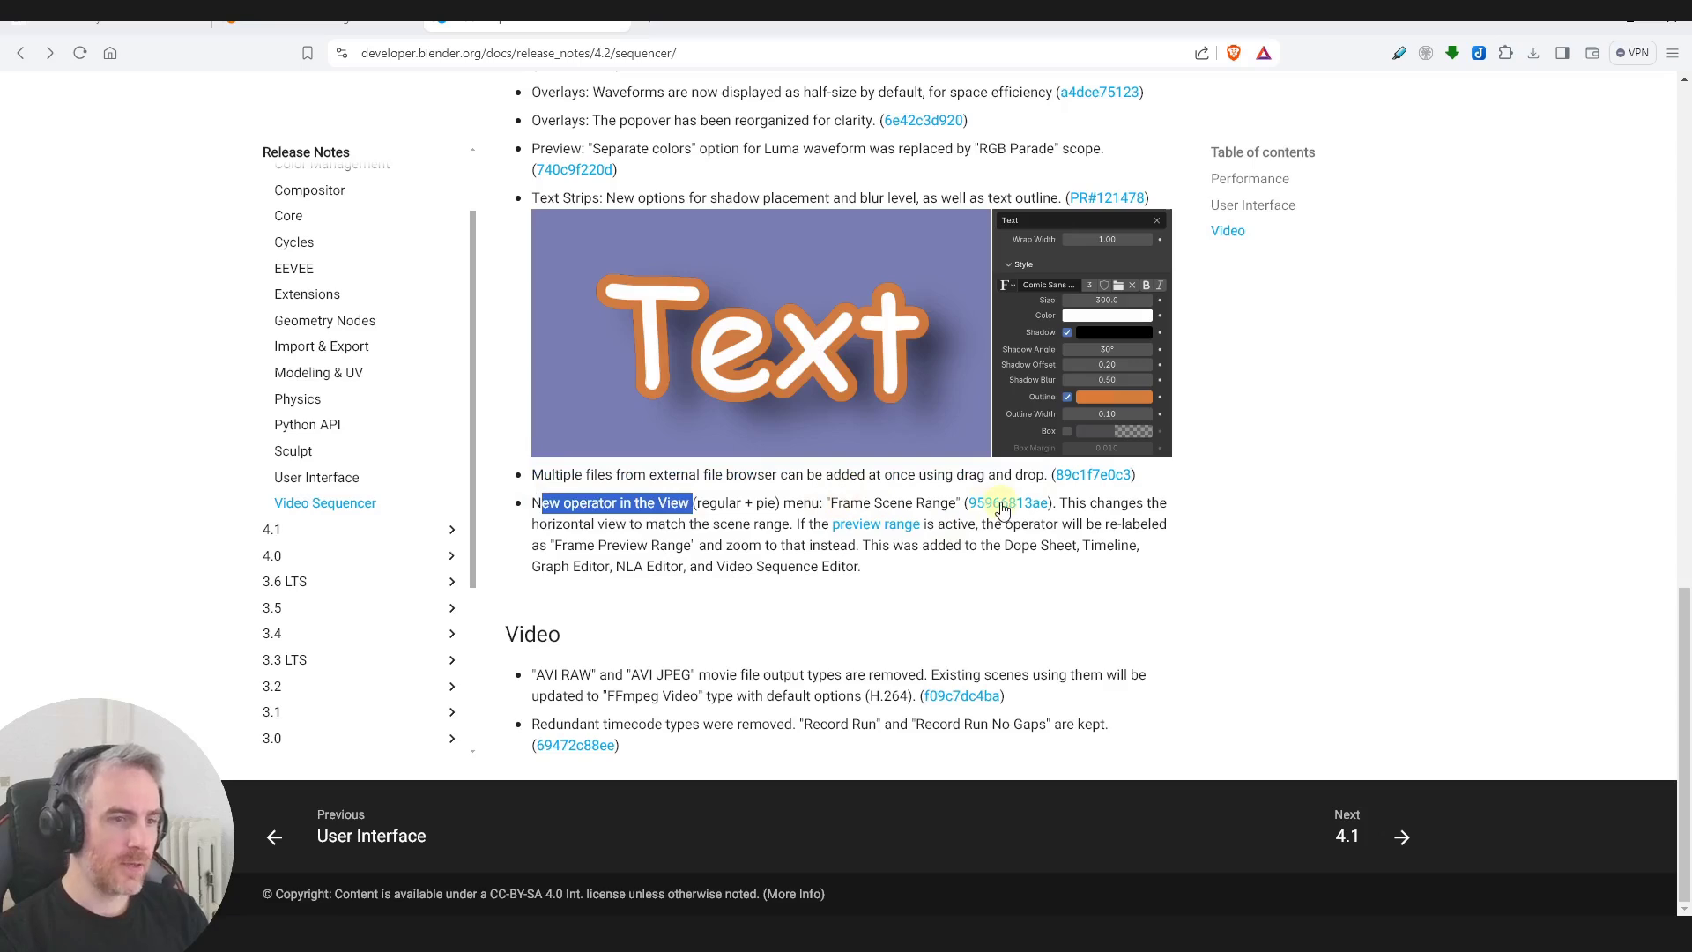
{"action": "left_click", "coordinate": [569, 527]}
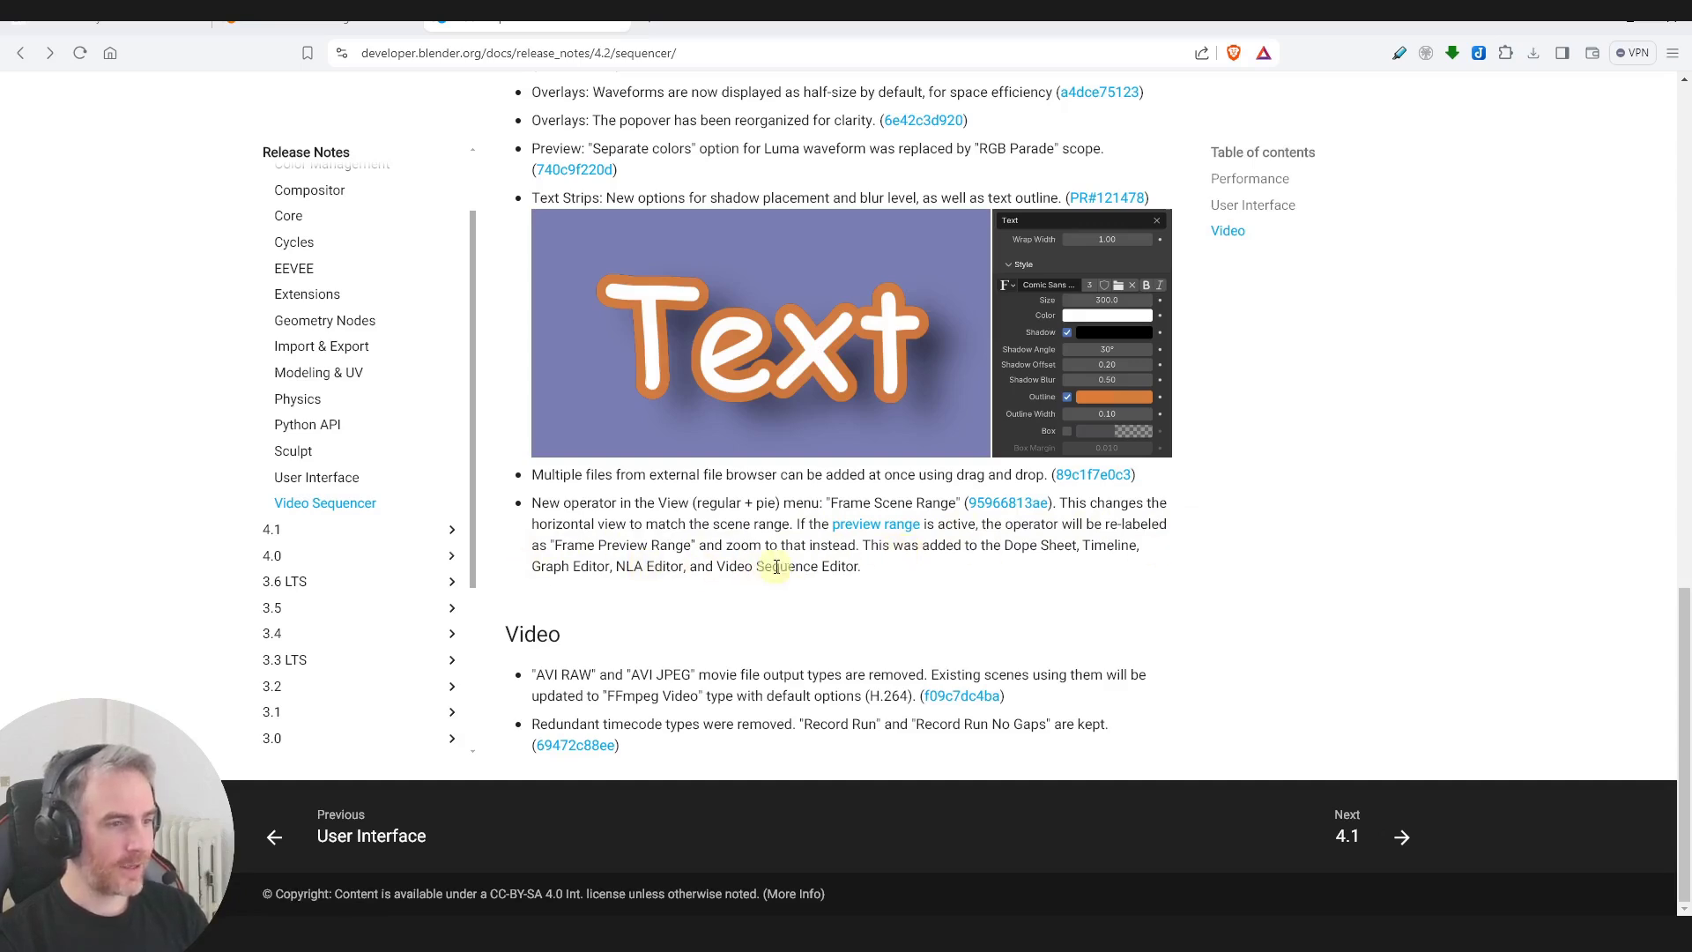
{"action": "key", "text": "ctrl+Tab"}
{"action": "left_click_drag", "start_coordinate": [73, 491], "coordinate": [438, 491]}
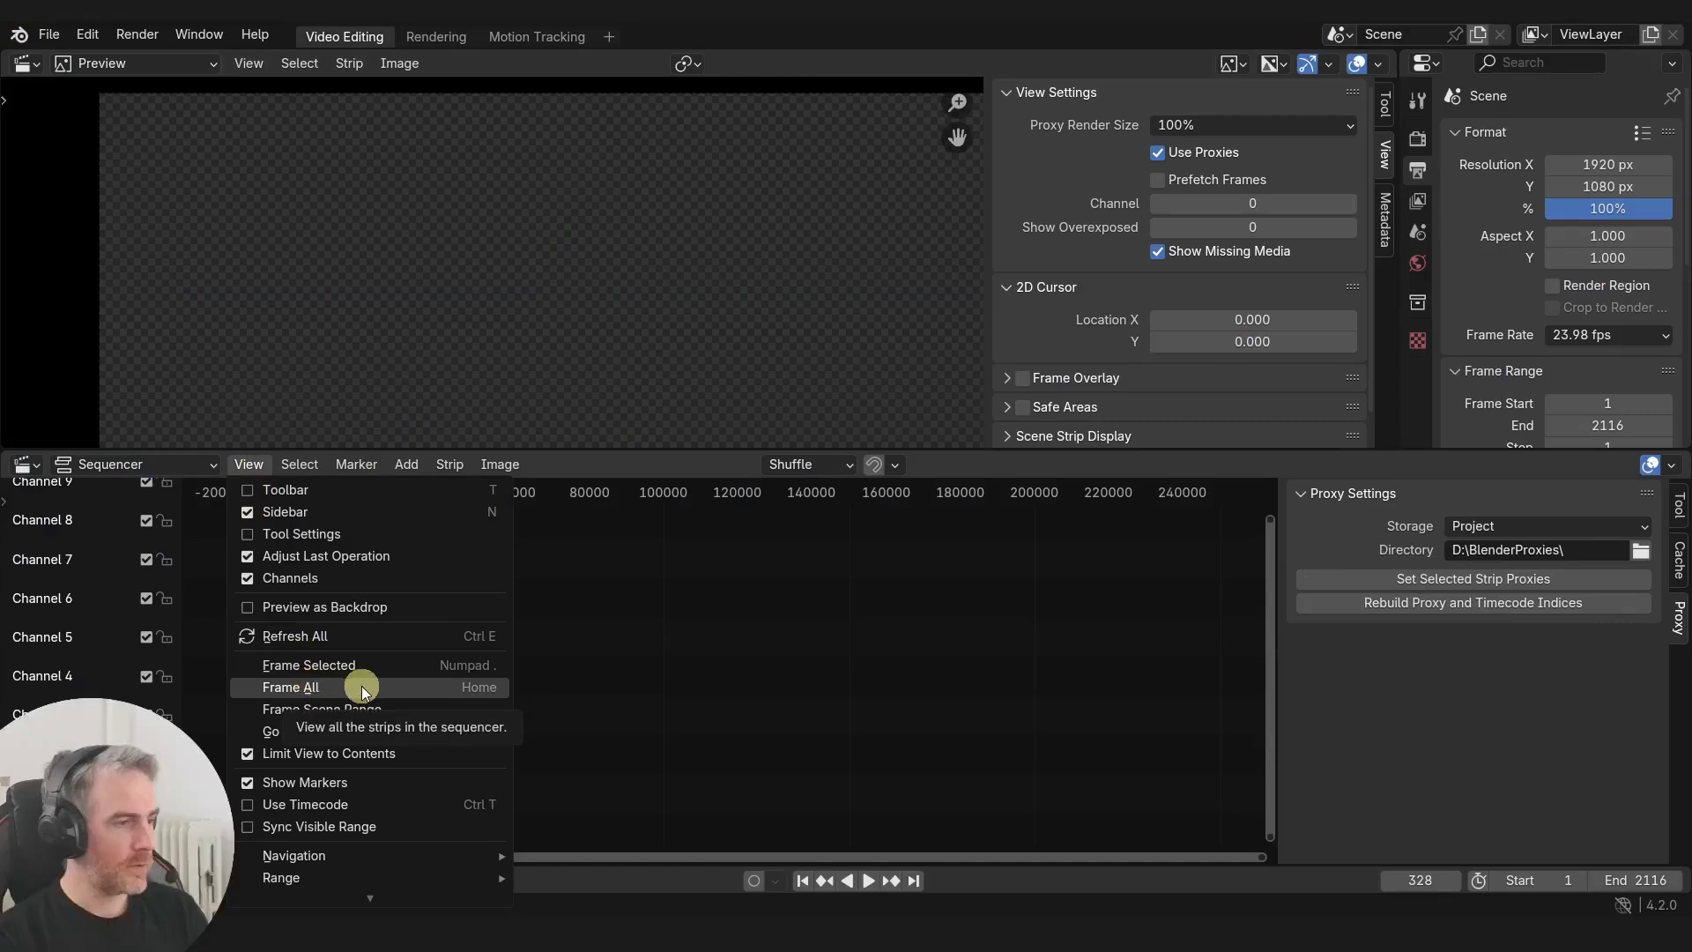
Step: Return to Blender, frame the scene range in the sequencer, and add the 07.03, 07.04 and 07.05 MarkRem videos from File Explorer
{"action": "left_click", "coordinate": [419, 712]}
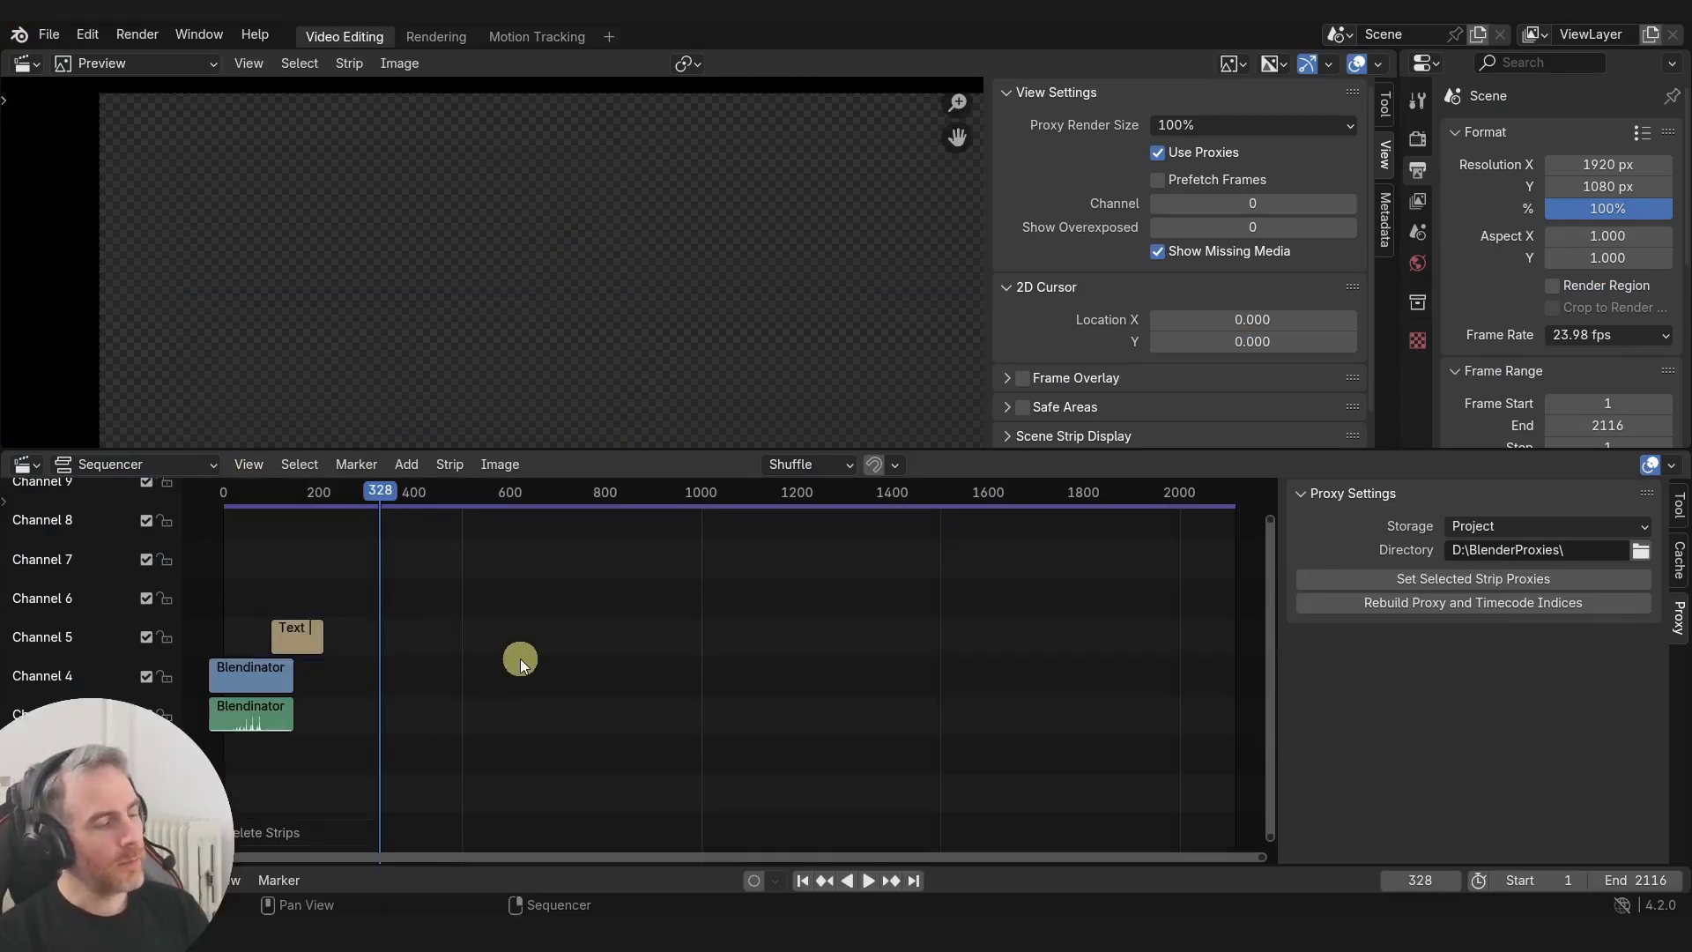
{"action": "scroll", "coordinate": [520, 659], "scroll_direction": "down", "scroll_amount": 6}
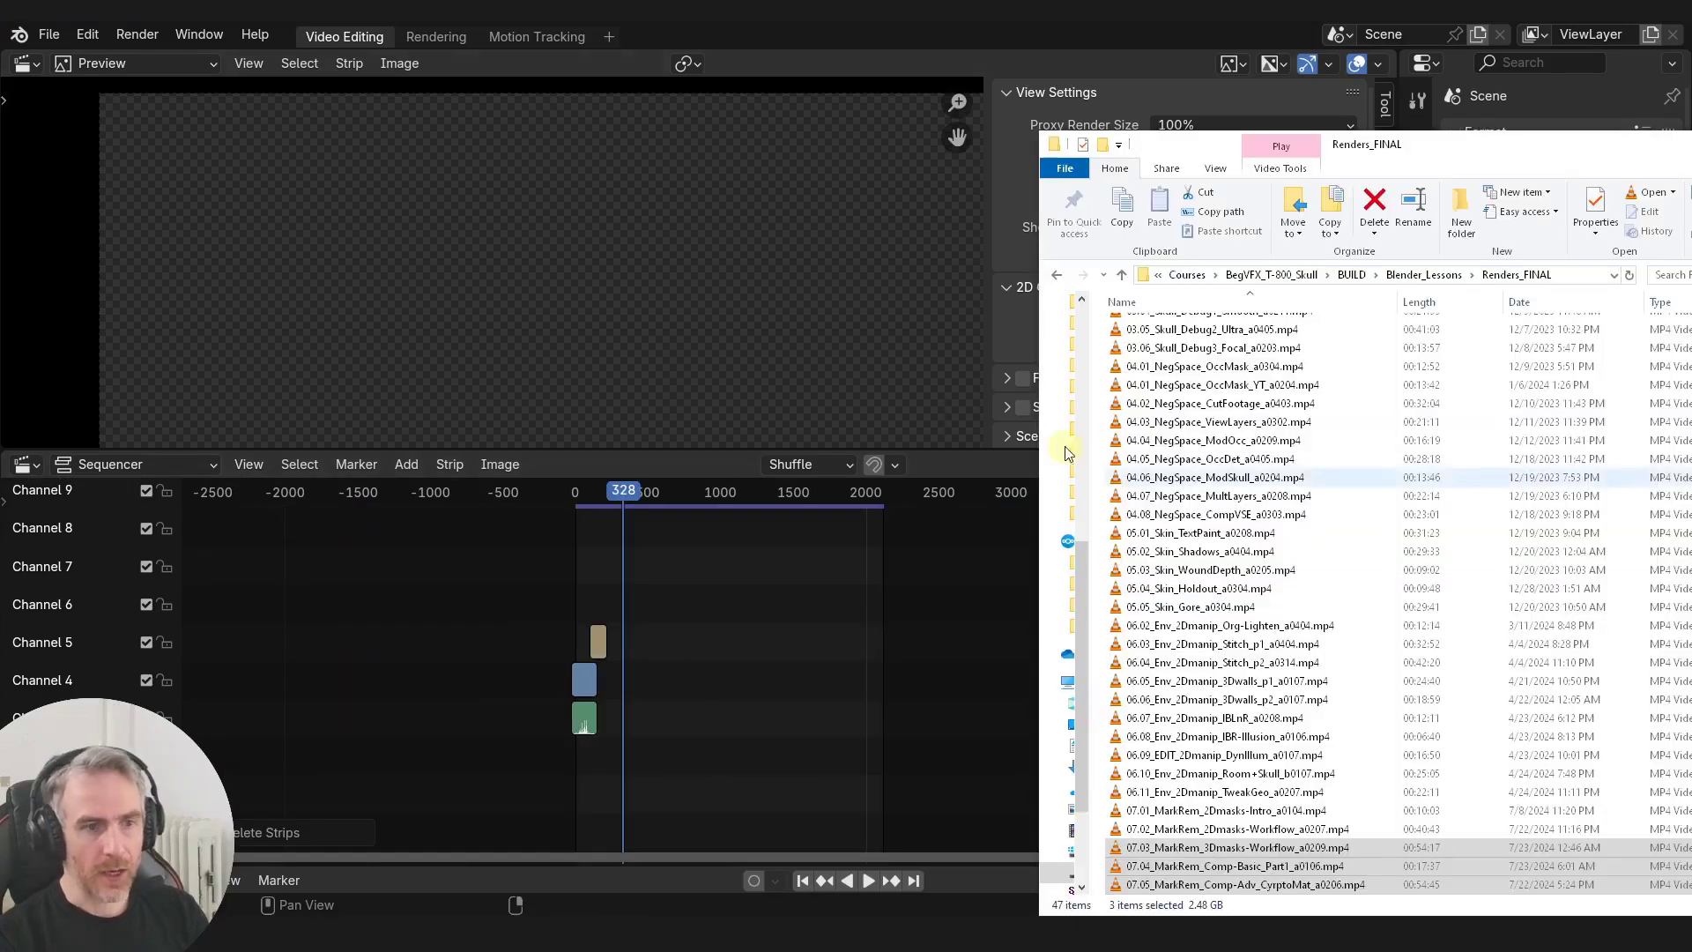
{"action": "left_click_drag", "start_coordinate": [1137, 855], "coordinate": [841, 640]}
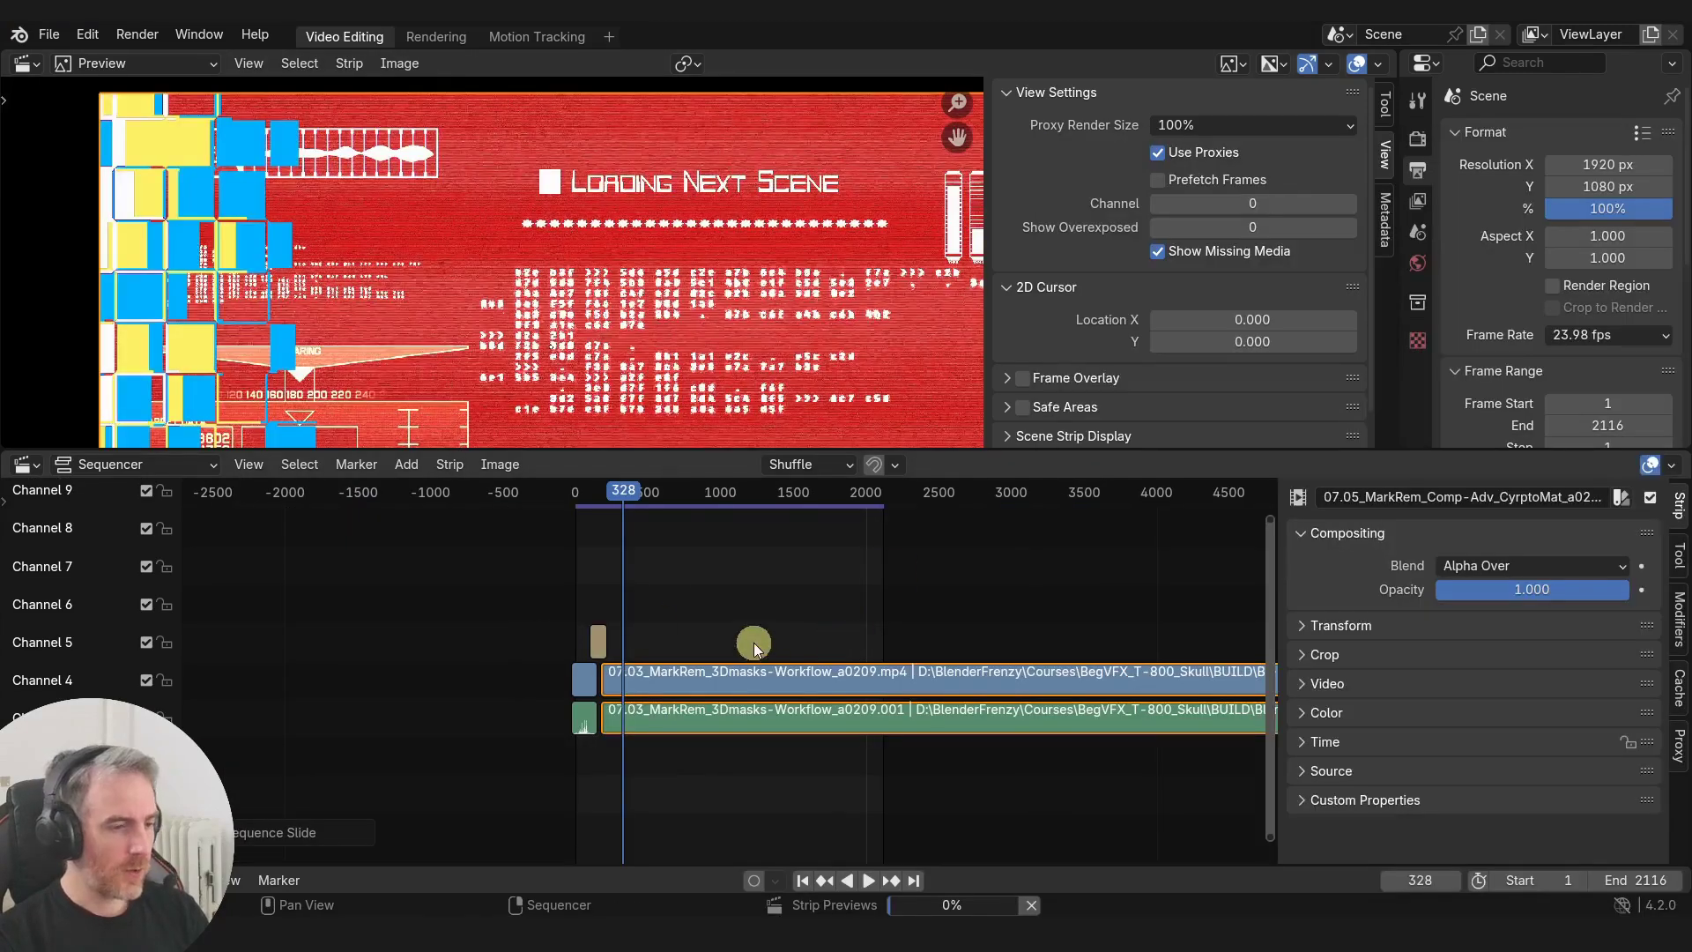
{"action": "scroll", "coordinate": [755, 633], "scroll_direction": "down", "scroll_amount": 15}
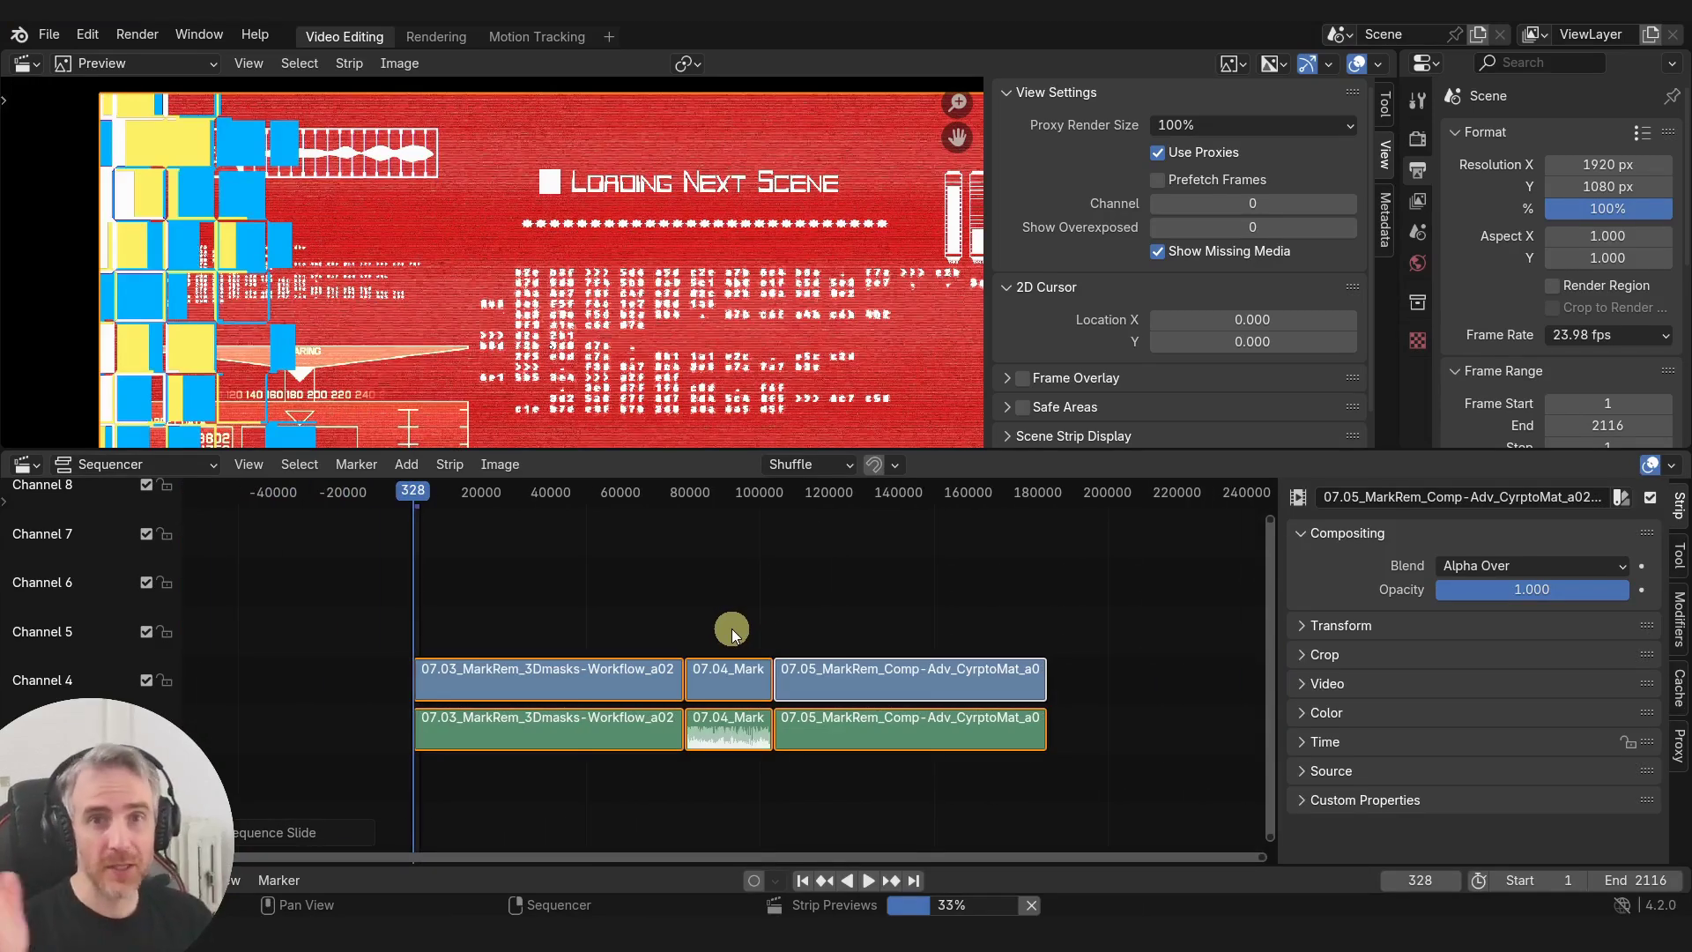
Step: Apply Frame Scene Range to the sequencer both before and after setting the scene's end frame to 600
{"action": "left_click", "coordinate": [249, 463]}
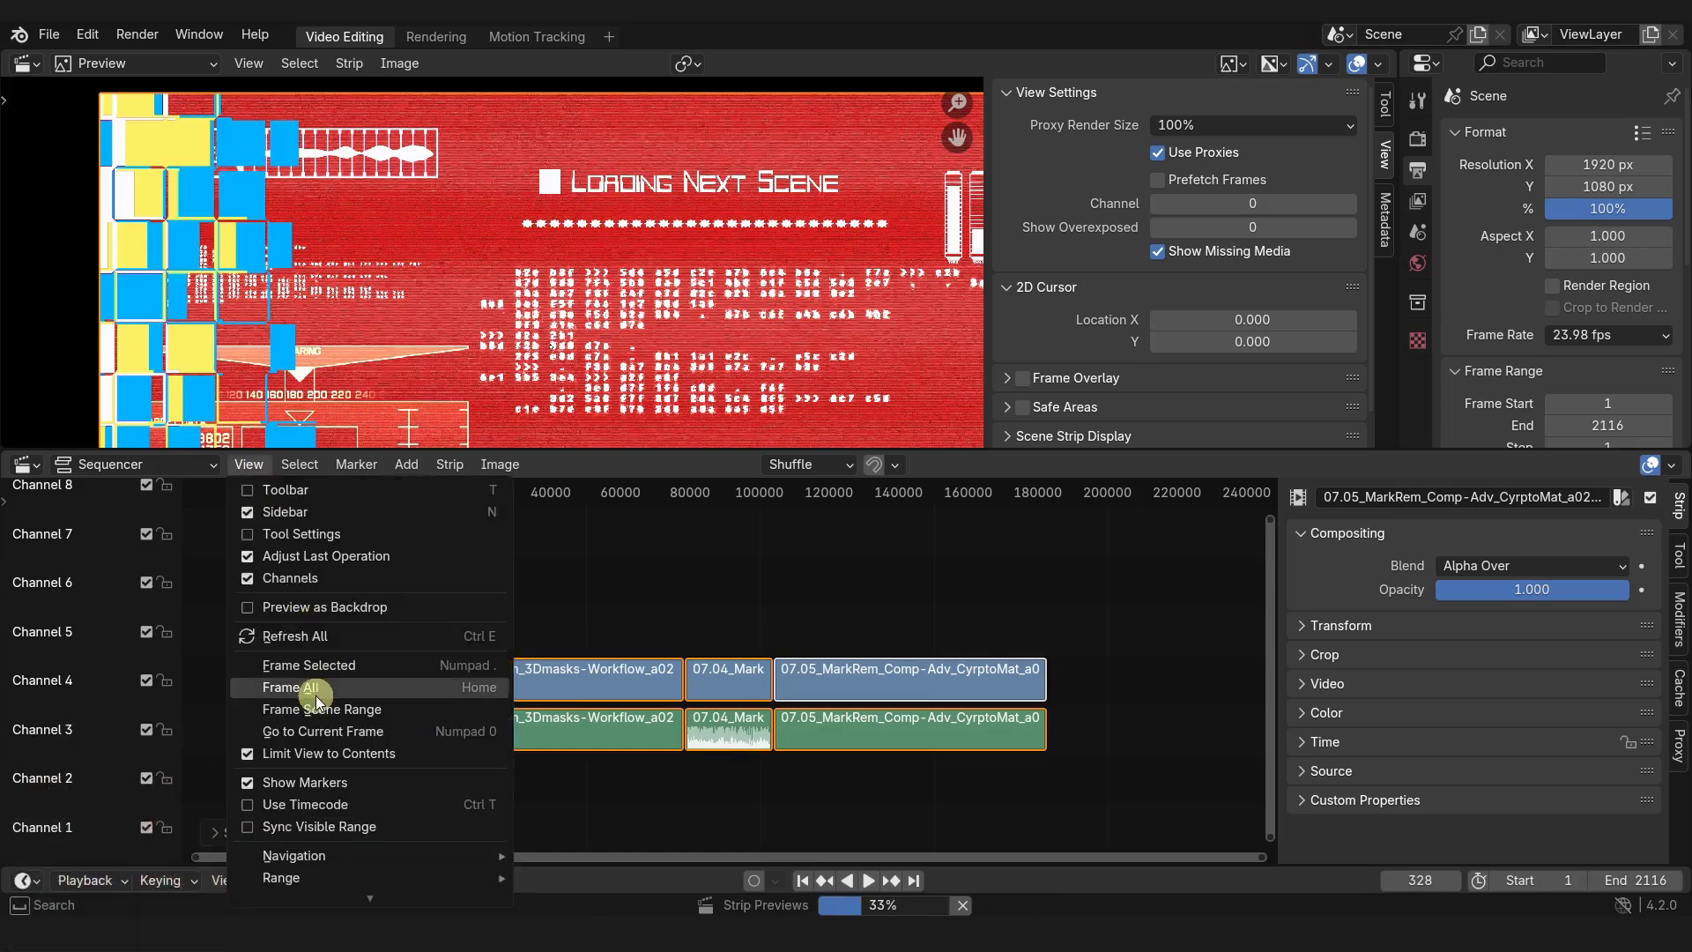
{"action": "left_click", "coordinate": [340, 711]}
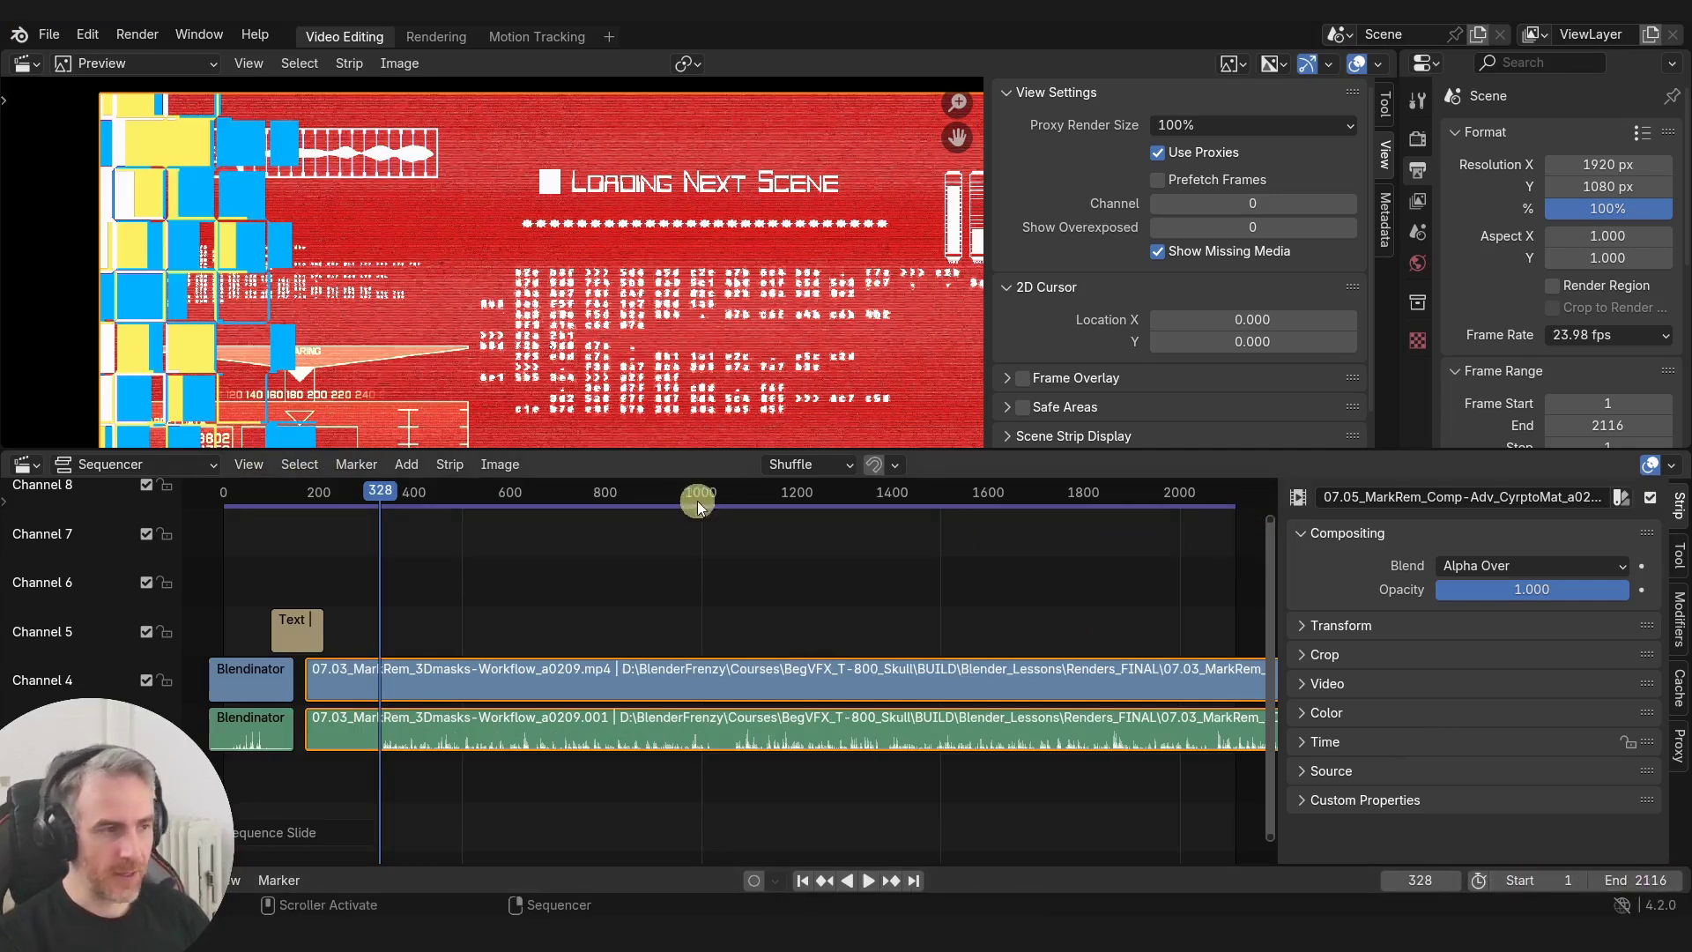
{"action": "left_click", "coordinate": [1622, 880]}
{"action": "type", "text": "600"}
{"action": "key", "text": "Return"}
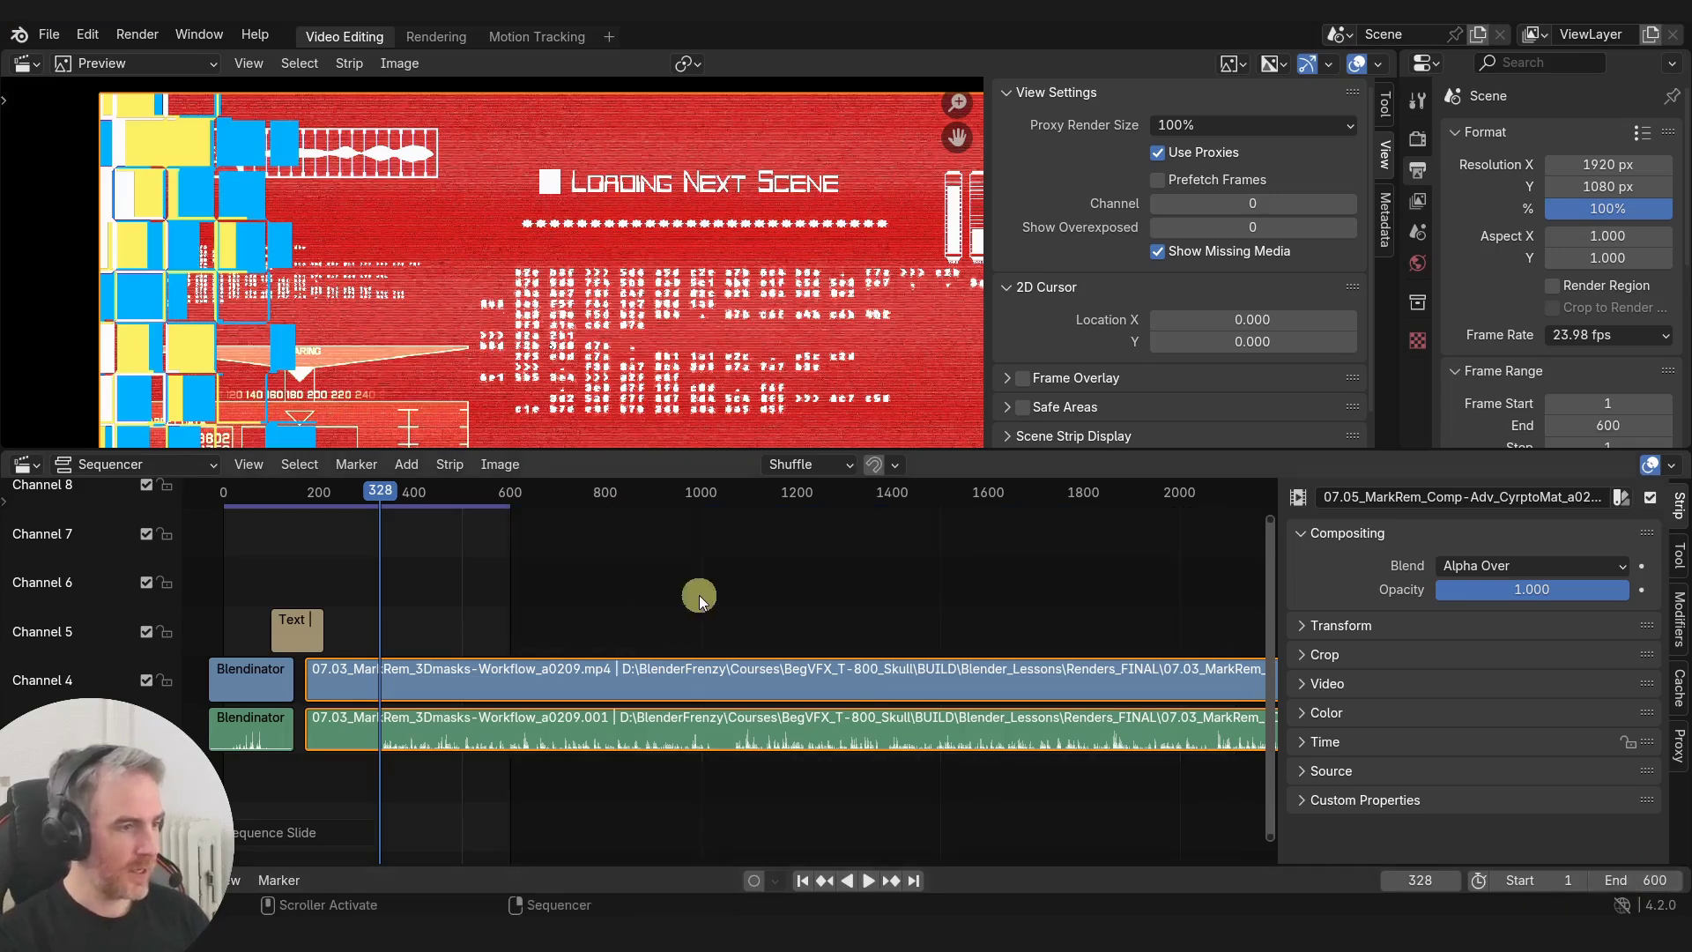
{"action": "left_click", "coordinate": [248, 471]}
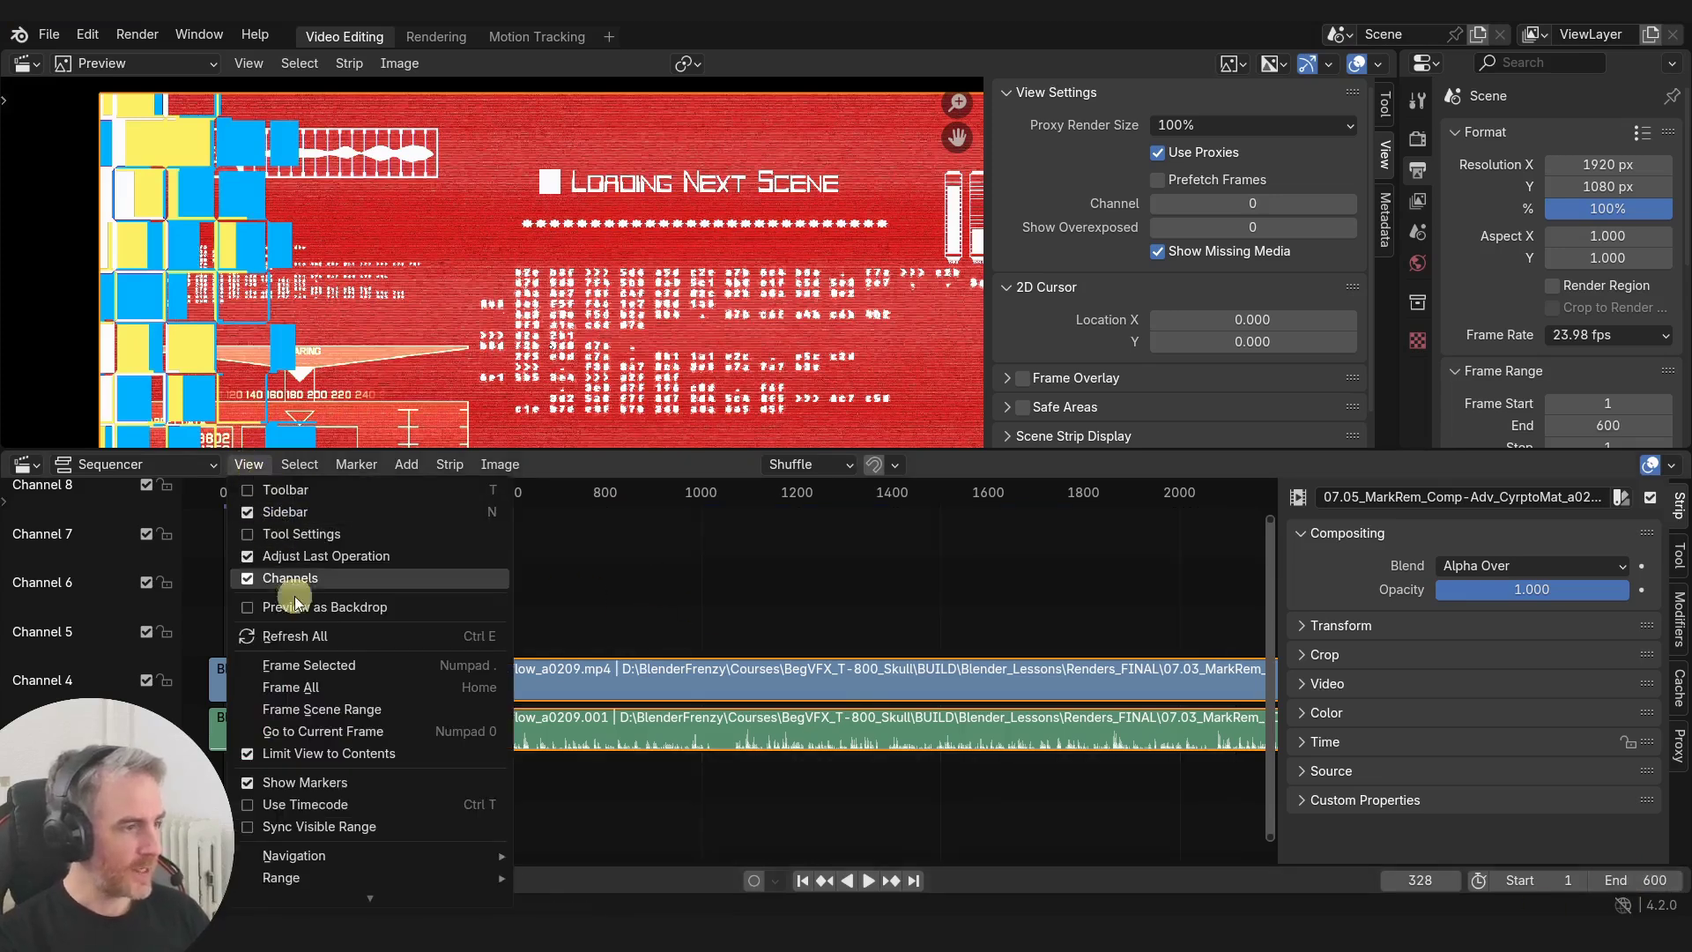
{"action": "left_click", "coordinate": [291, 703]}
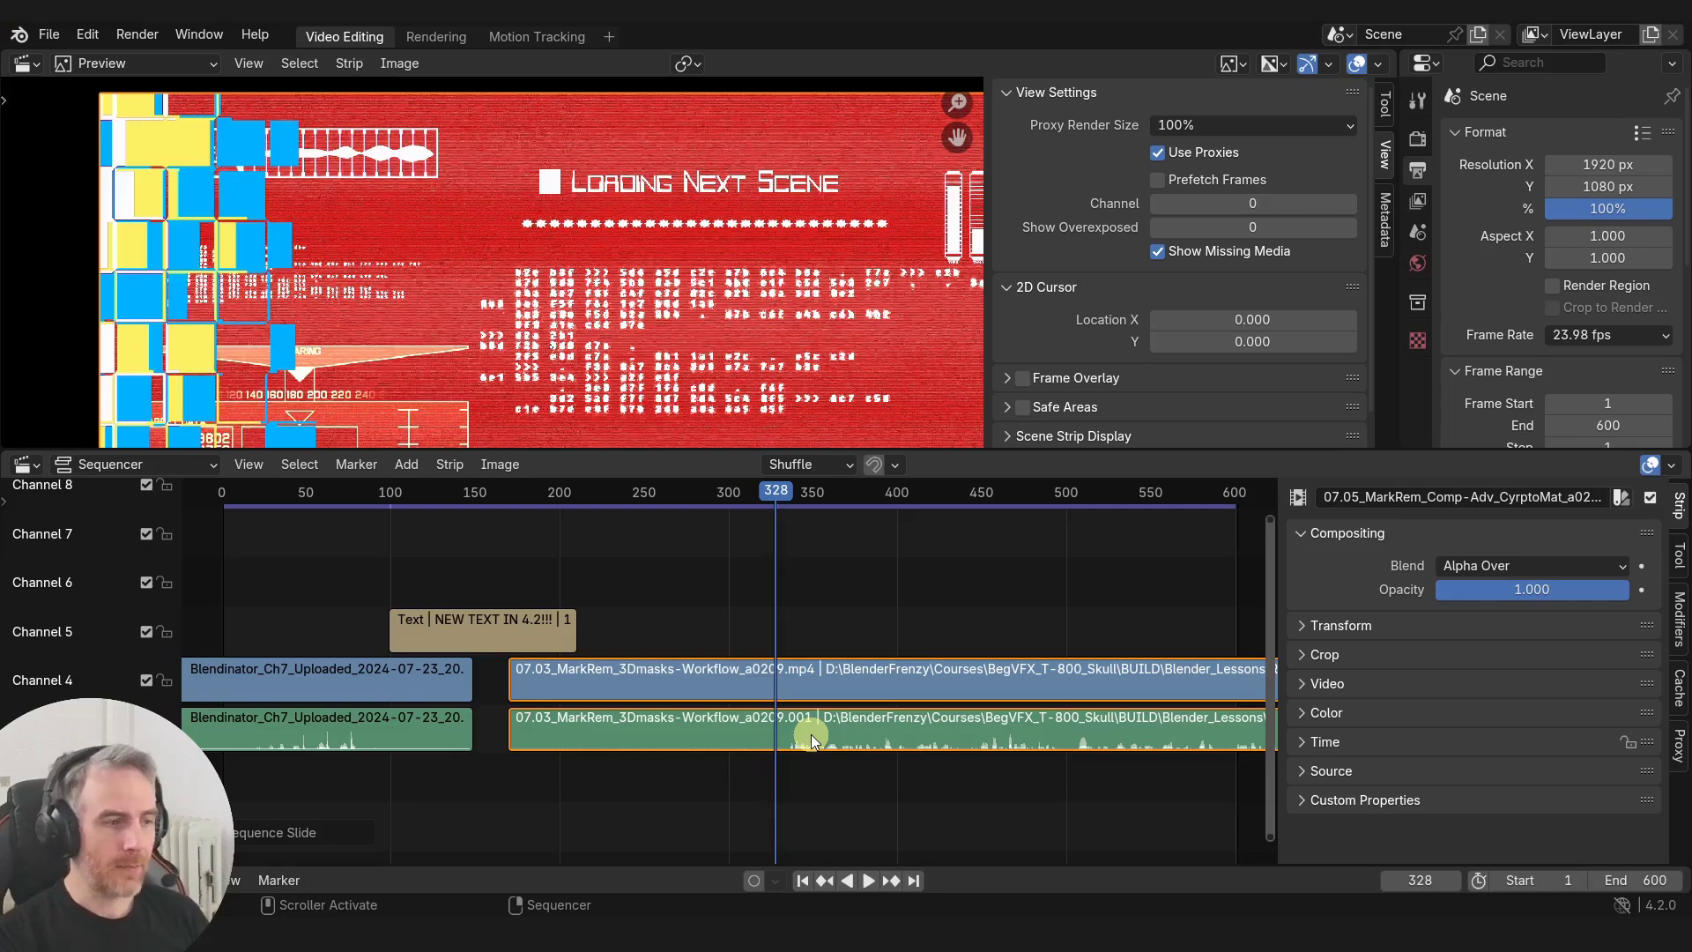
Step: Fit the sequencer view to the scene range again by running Frame Scene Range from Quick Favorites
{"action": "middle_click_drag", "start_coordinate": [1118, 624], "coordinate": [630, 753], "text": "ctrl"}
{"action": "key", "text": "Home"}
{"action": "mouse_move", "coordinate": [776, 717]}
{"action": "middle_mouse_down", "text": "ctrl"}
{"action": "mouse_move", "coordinate": [808, 716]}
{"action": "mouse_move", "coordinate": [788, 716]}
{"action": "middle_mouse_up", "text": "ctrl"}
{"action": "scroll", "coordinate": [786, 710], "scroll_direction": "down", "scroll_amount": 3}
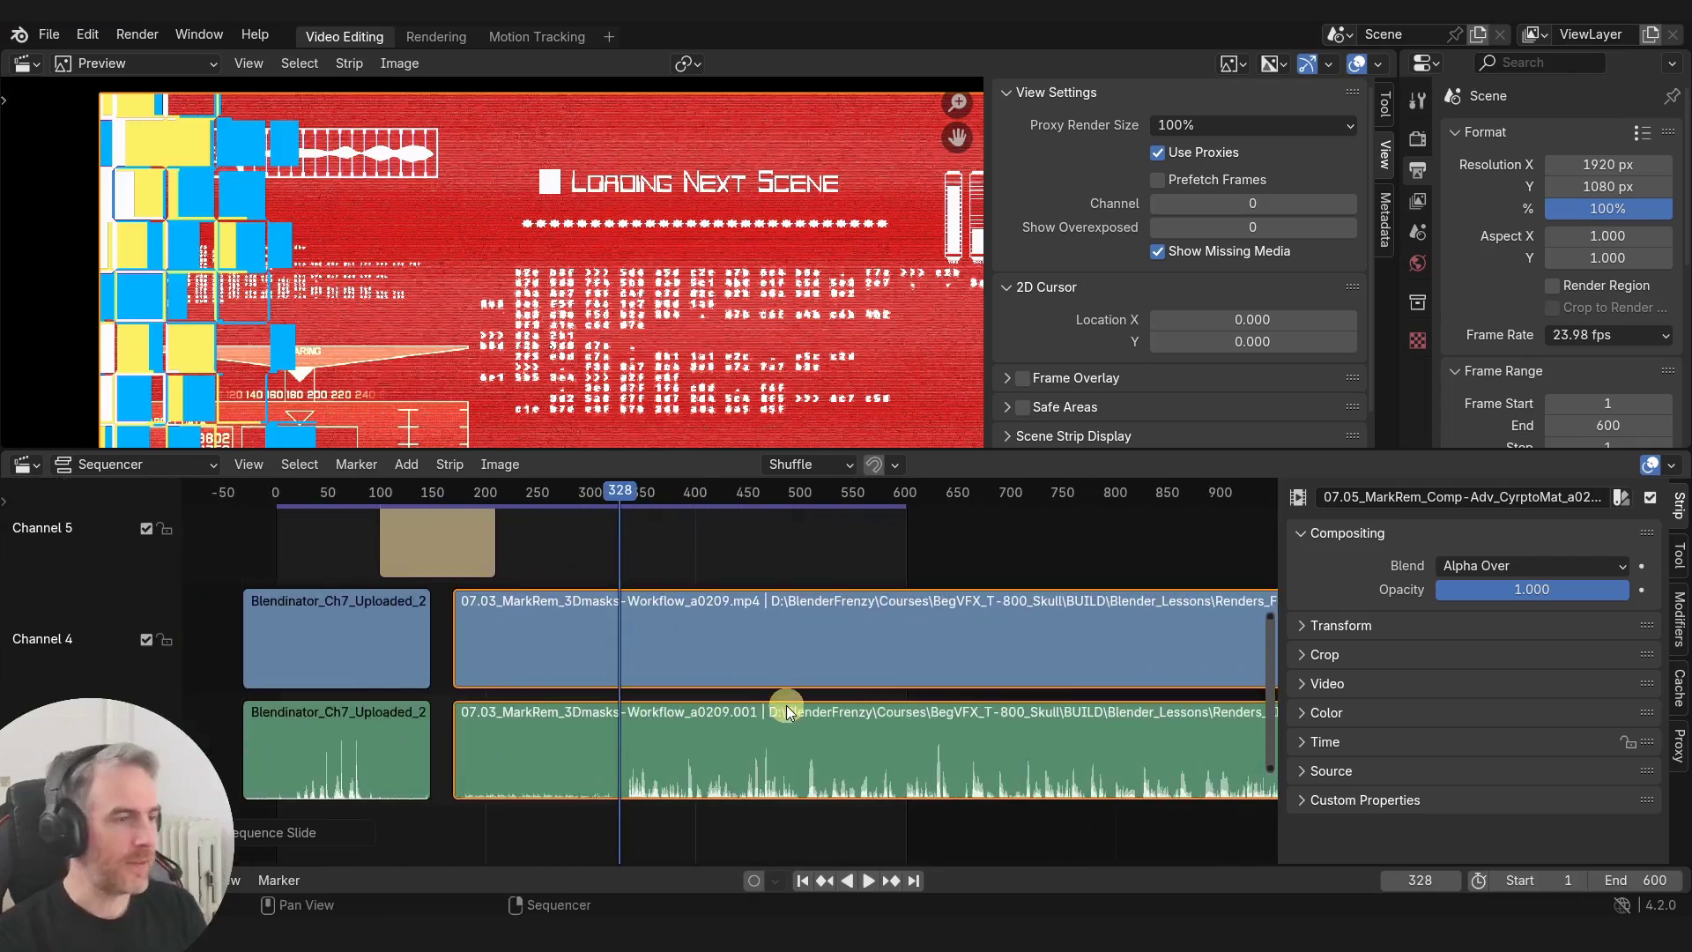
{"action": "left_click", "coordinate": [249, 464]}
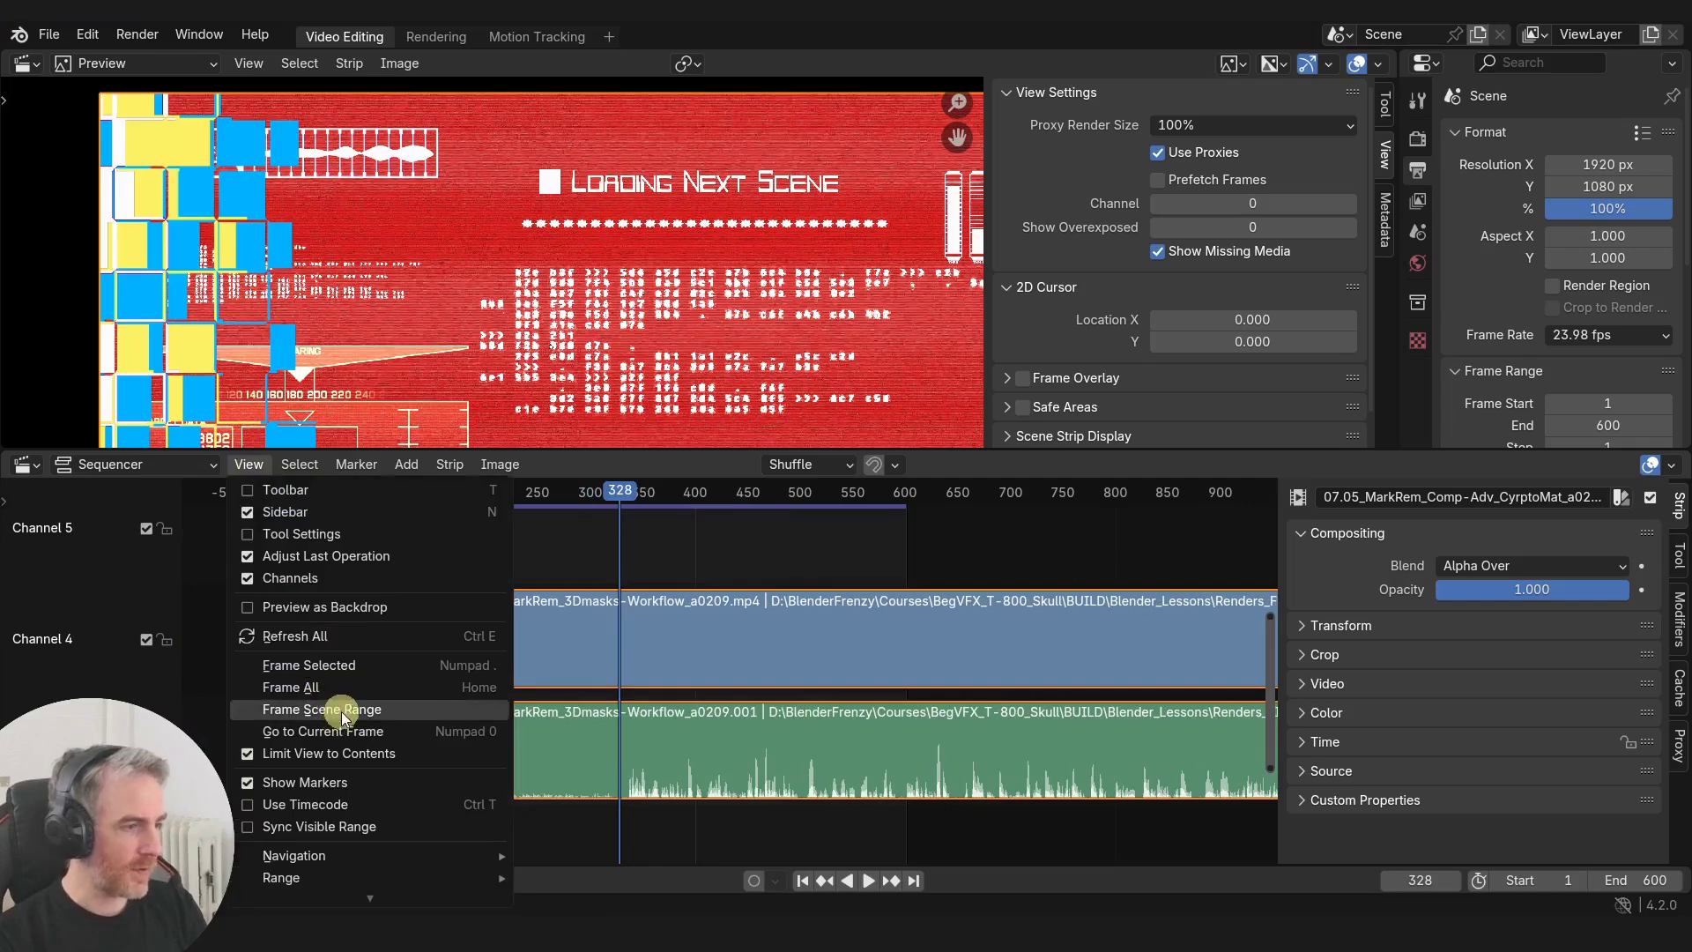
{"action": "right_click", "coordinate": [341, 712]}
{"action": "key", "text": "Escape"}
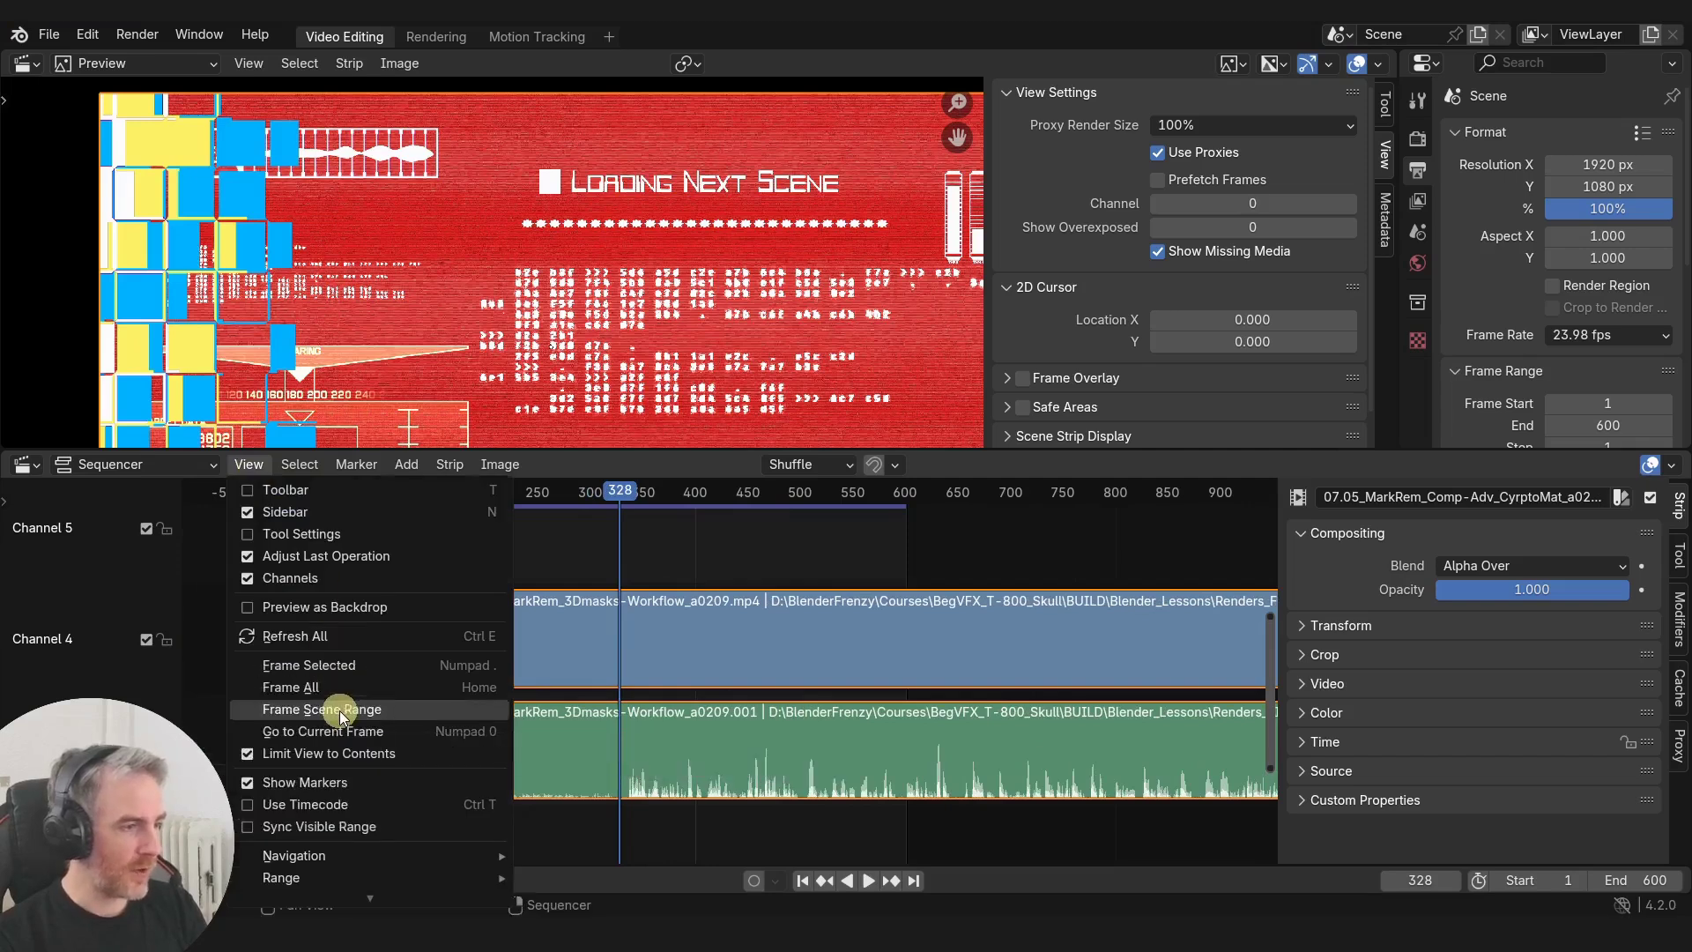
{"action": "key", "text": "q"}
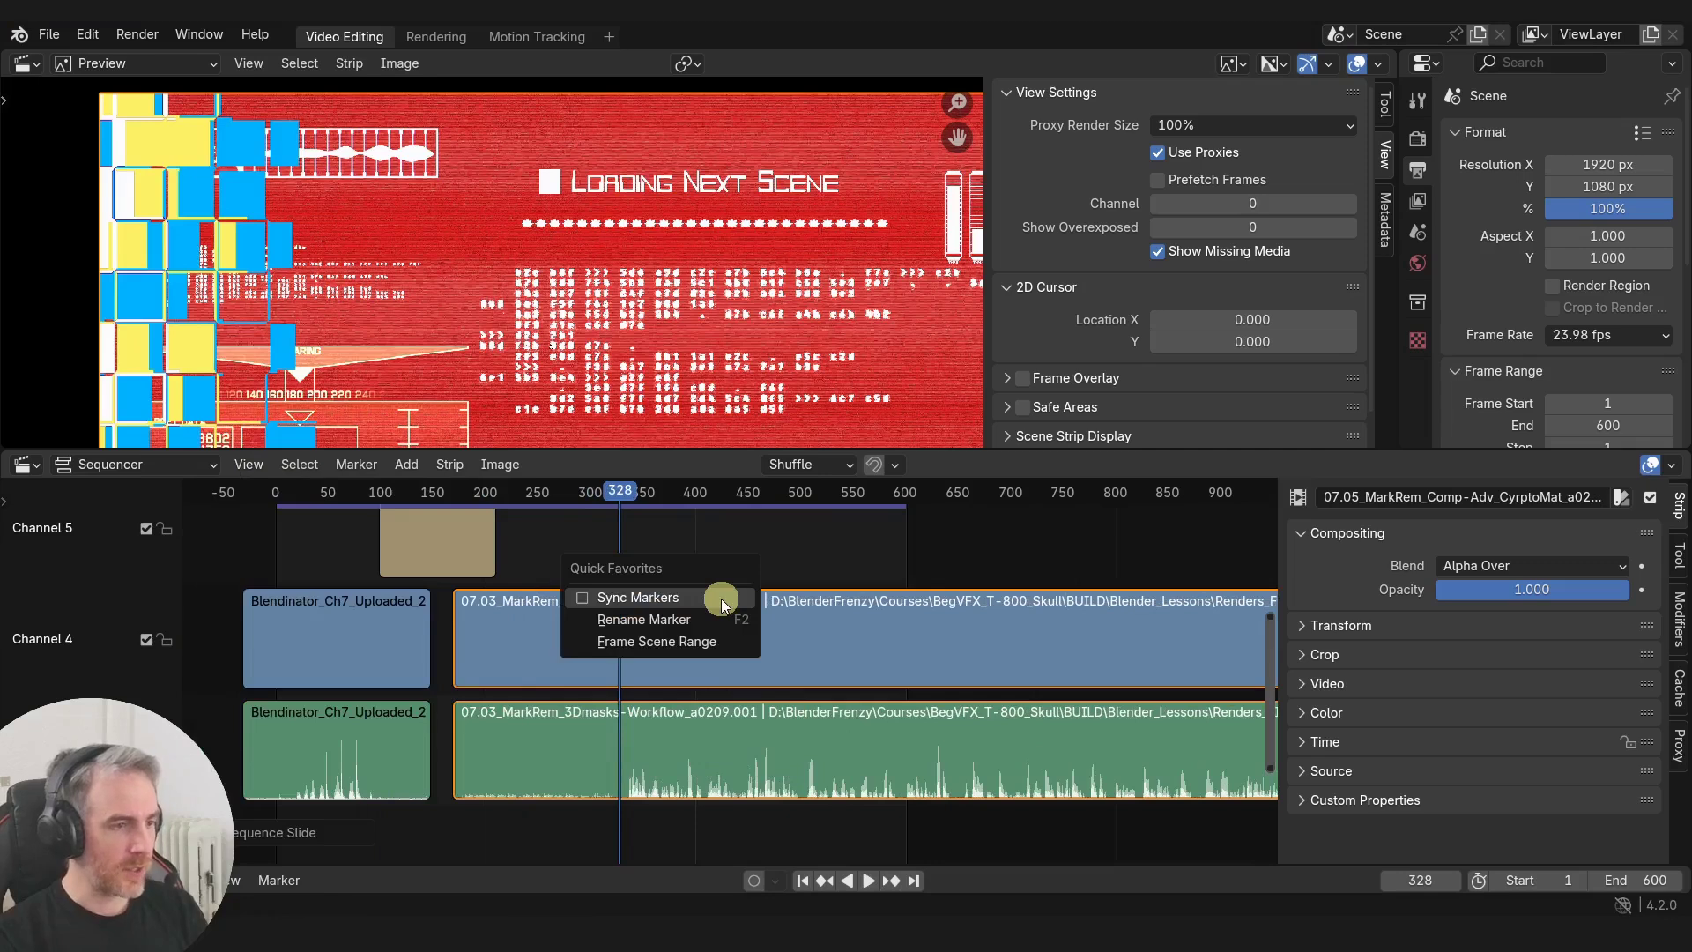
{"action": "left_click", "coordinate": [684, 646]}
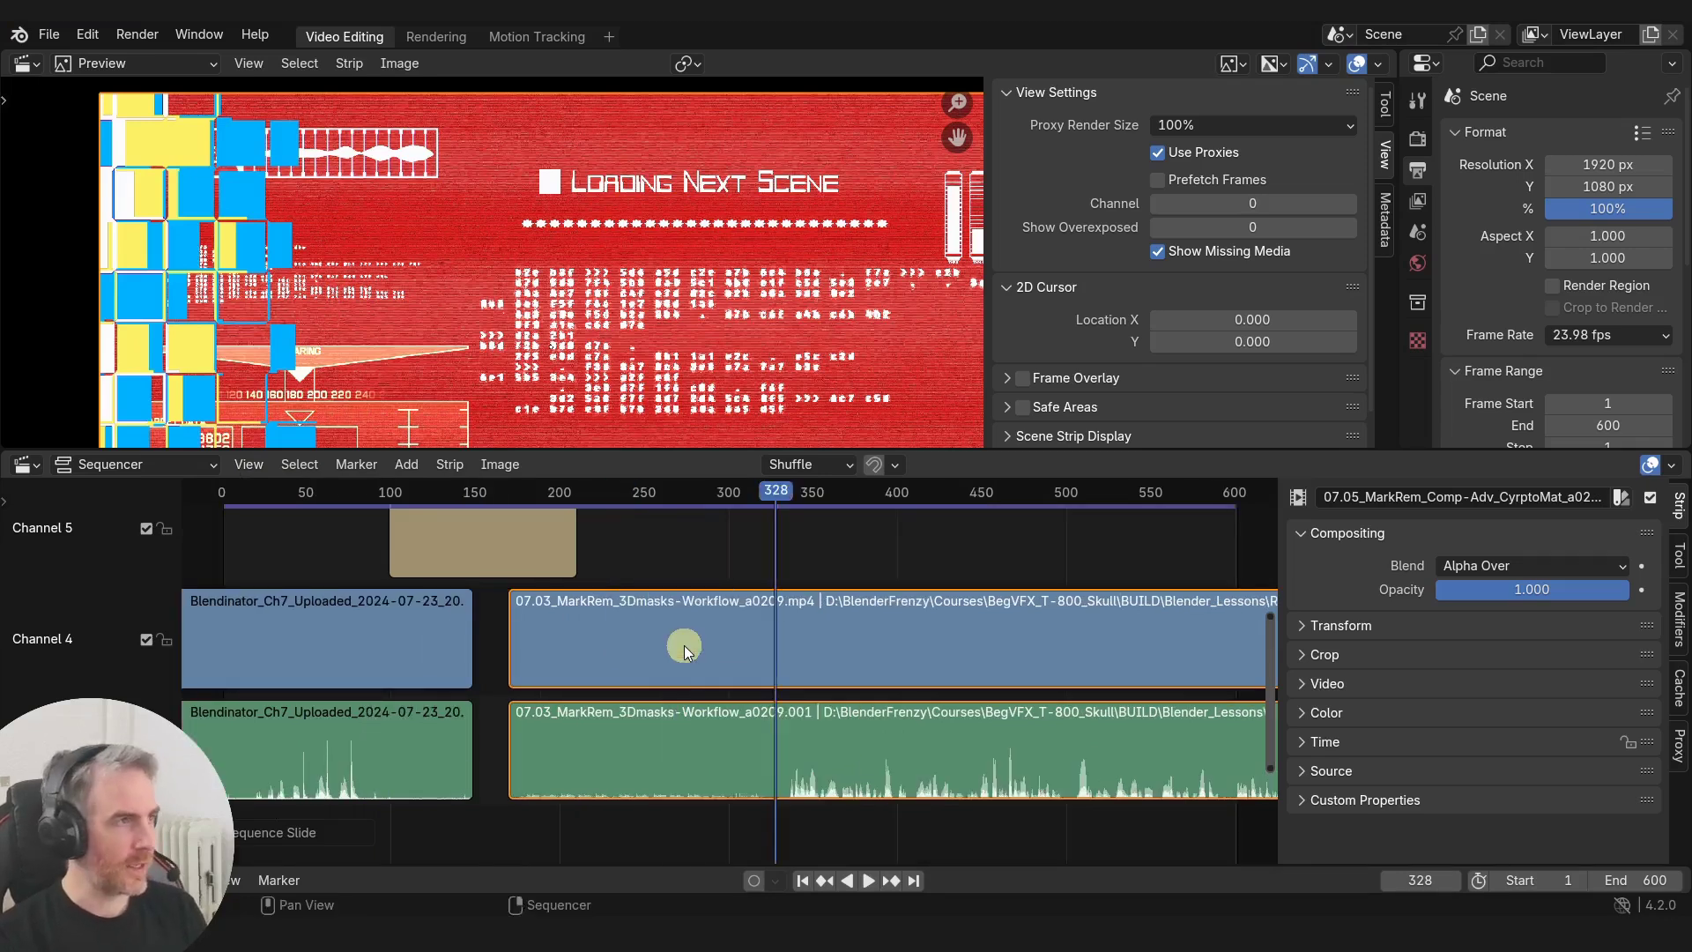
Step: Switch to the release notes and highlight the Video entries on removed AVI output types and redundant timecode types
{"action": "key", "text": "alt+Tab"}
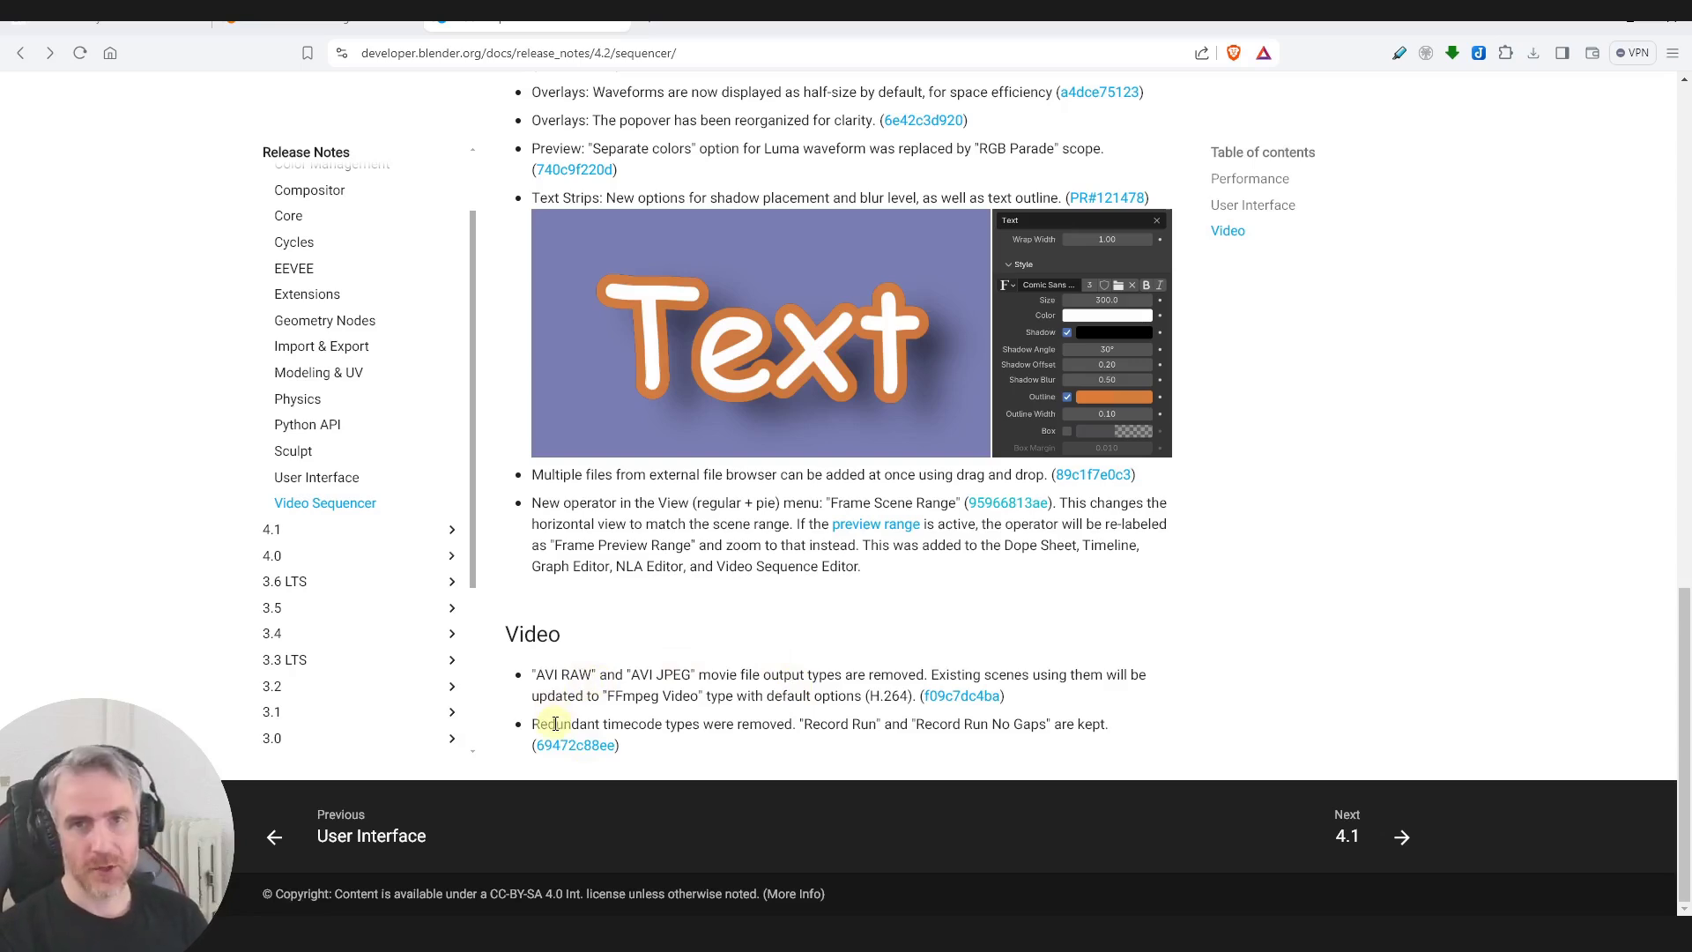
{"action": "left_click_drag", "start_coordinate": [539, 674], "coordinate": [693, 677]}
{"action": "left_click_drag", "start_coordinate": [598, 725], "coordinate": [796, 760]}
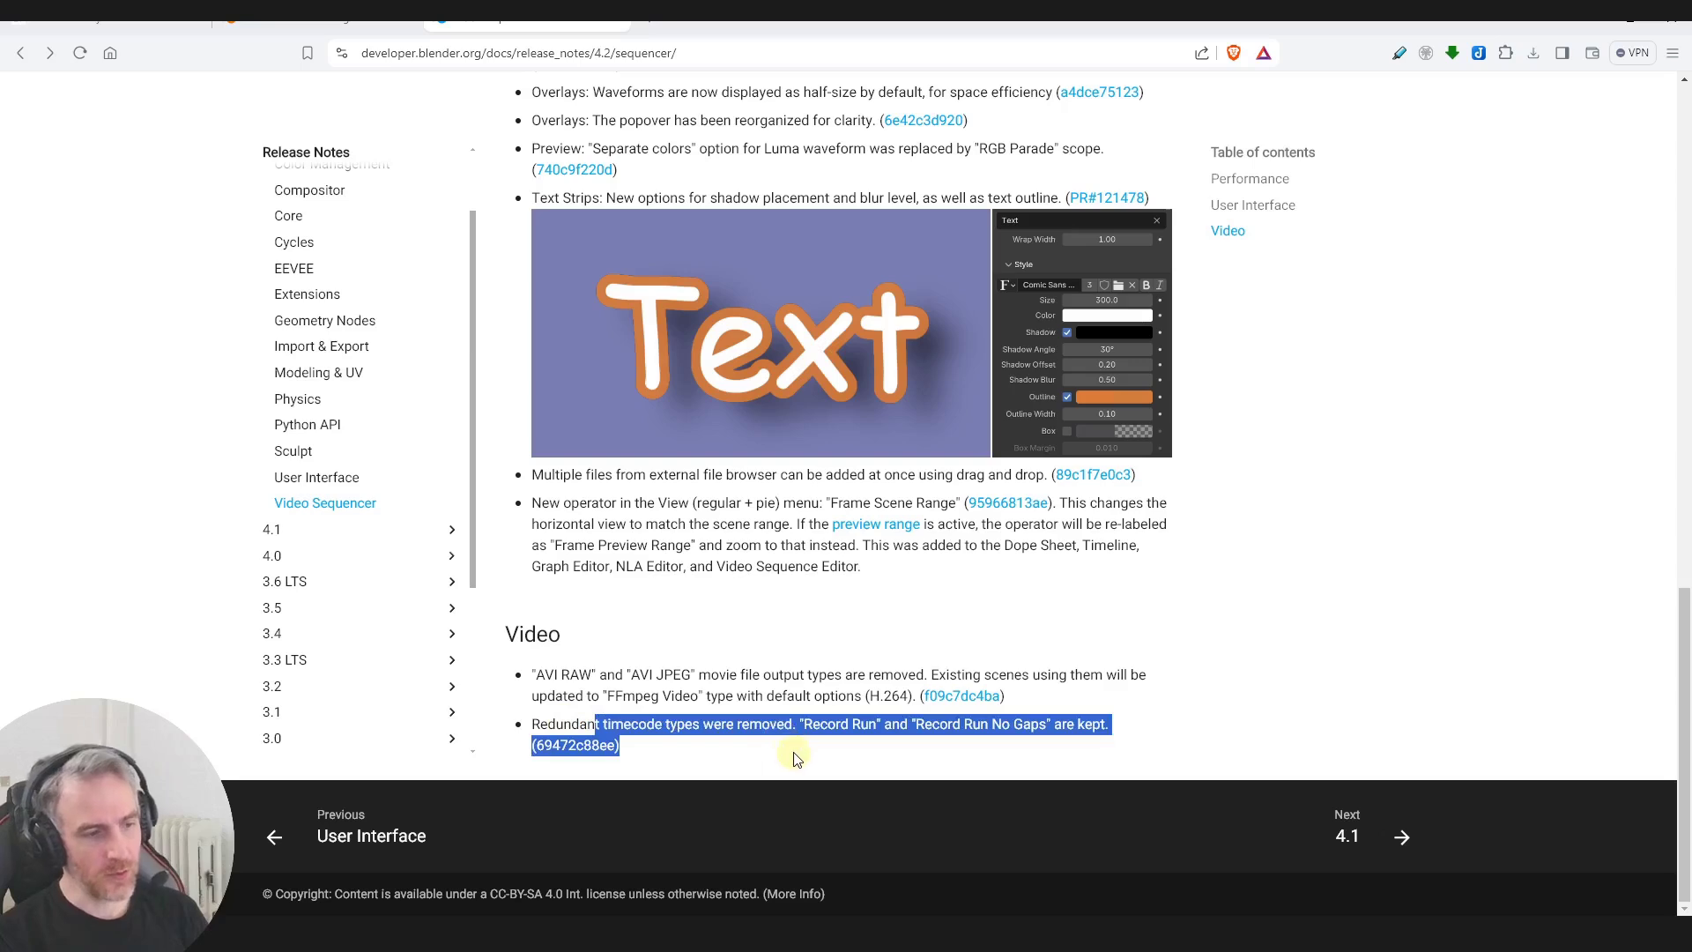
{"action": "left_click", "coordinate": [820, 724]}
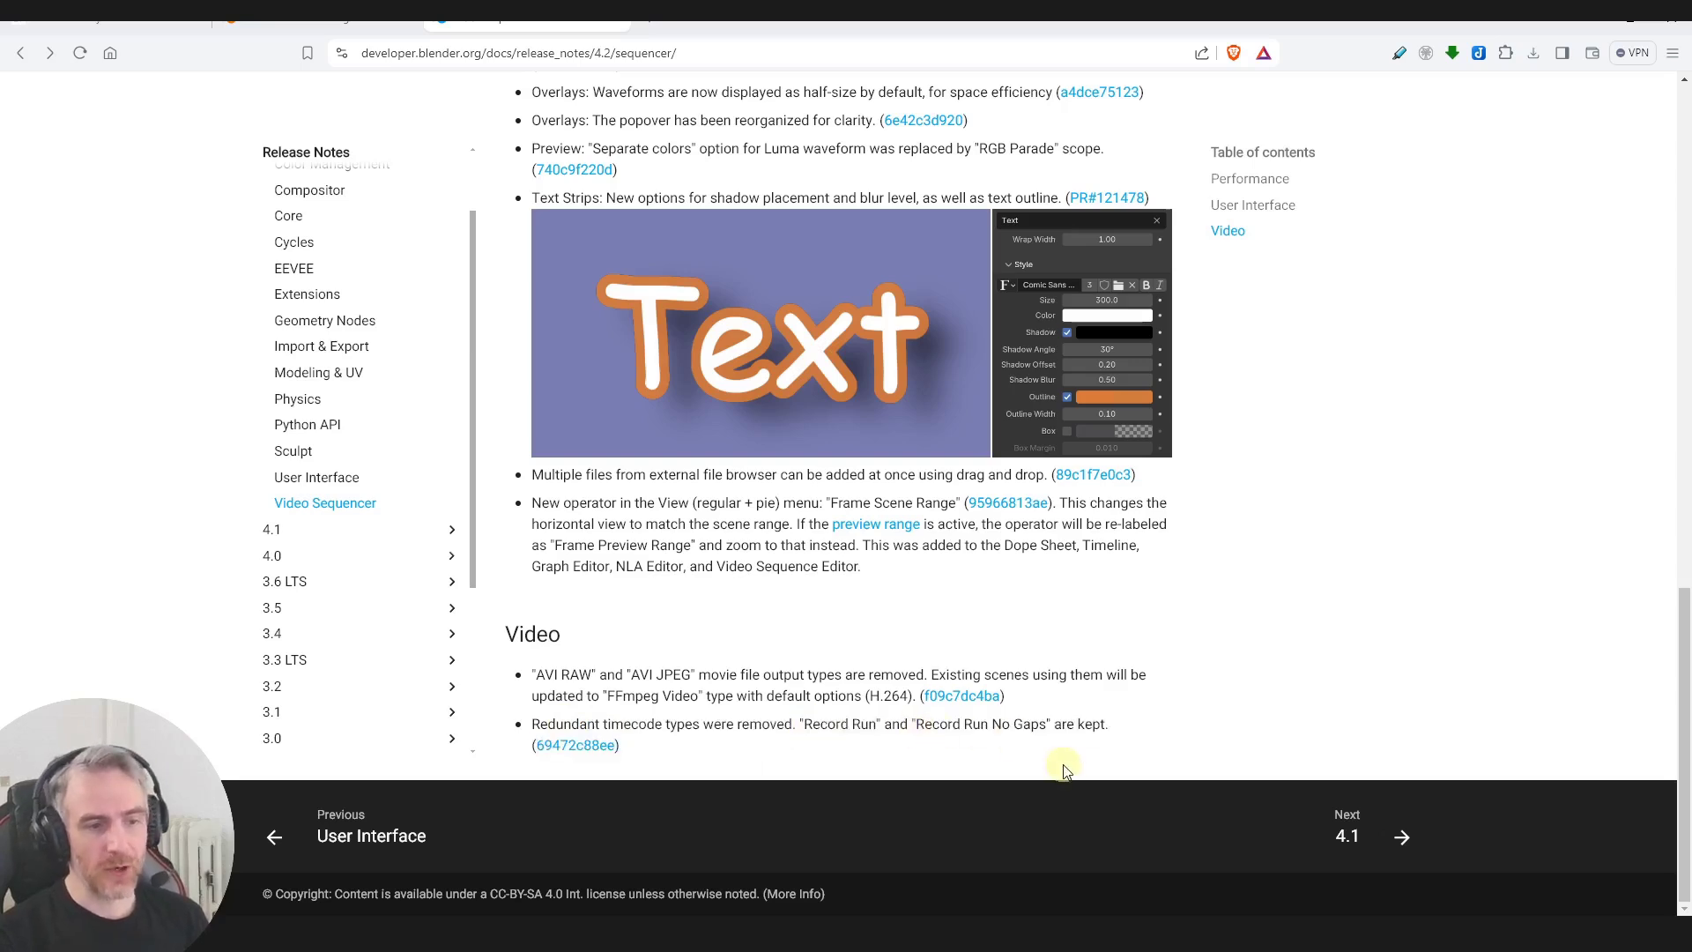
Step: Examine the timecode cleanup commit page, highlighting the sentence about duplicate options, and return to the Blender sequencer
{"action": "key", "text": "ctrl+Tab"}
{"action": "left_click_drag", "start_coordinate": [57, 512], "coordinate": [503, 513]}
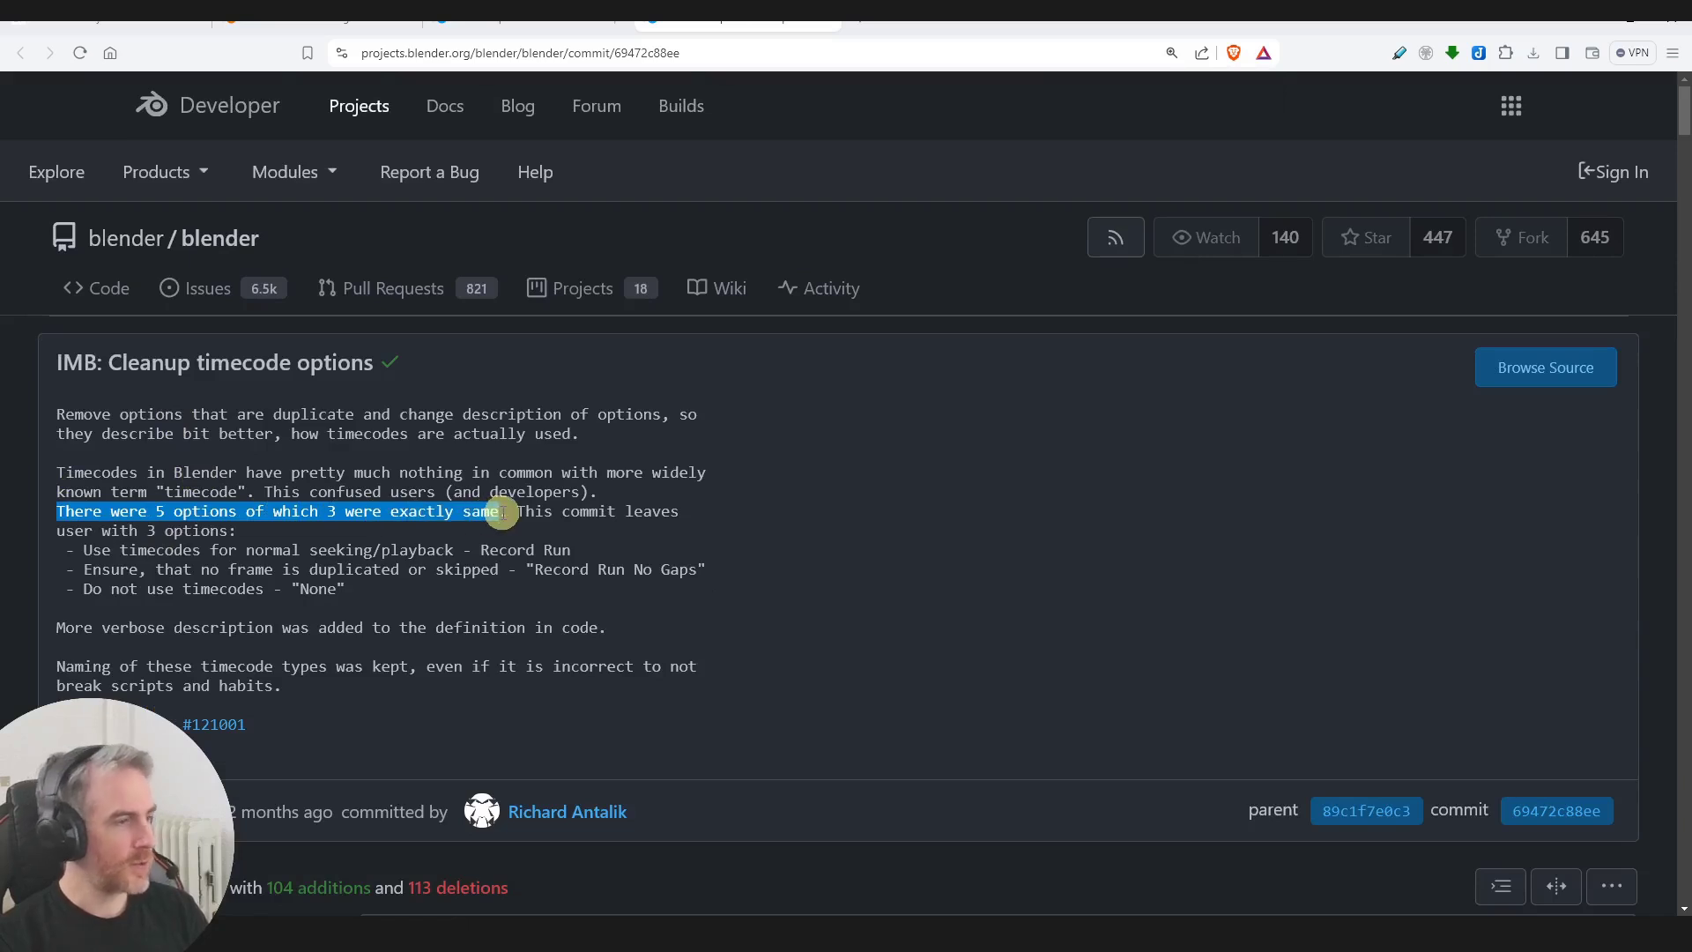
{"action": "left_click", "coordinate": [423, 550]}
{"action": "key", "text": "ctrl+Tab"}
{"action": "scroll", "coordinate": [690, 646], "scroll_direction": "up", "scroll_amount": 4}
{"action": "scroll", "coordinate": [689, 646], "scroll_direction": "up", "scroll_amount": 10}
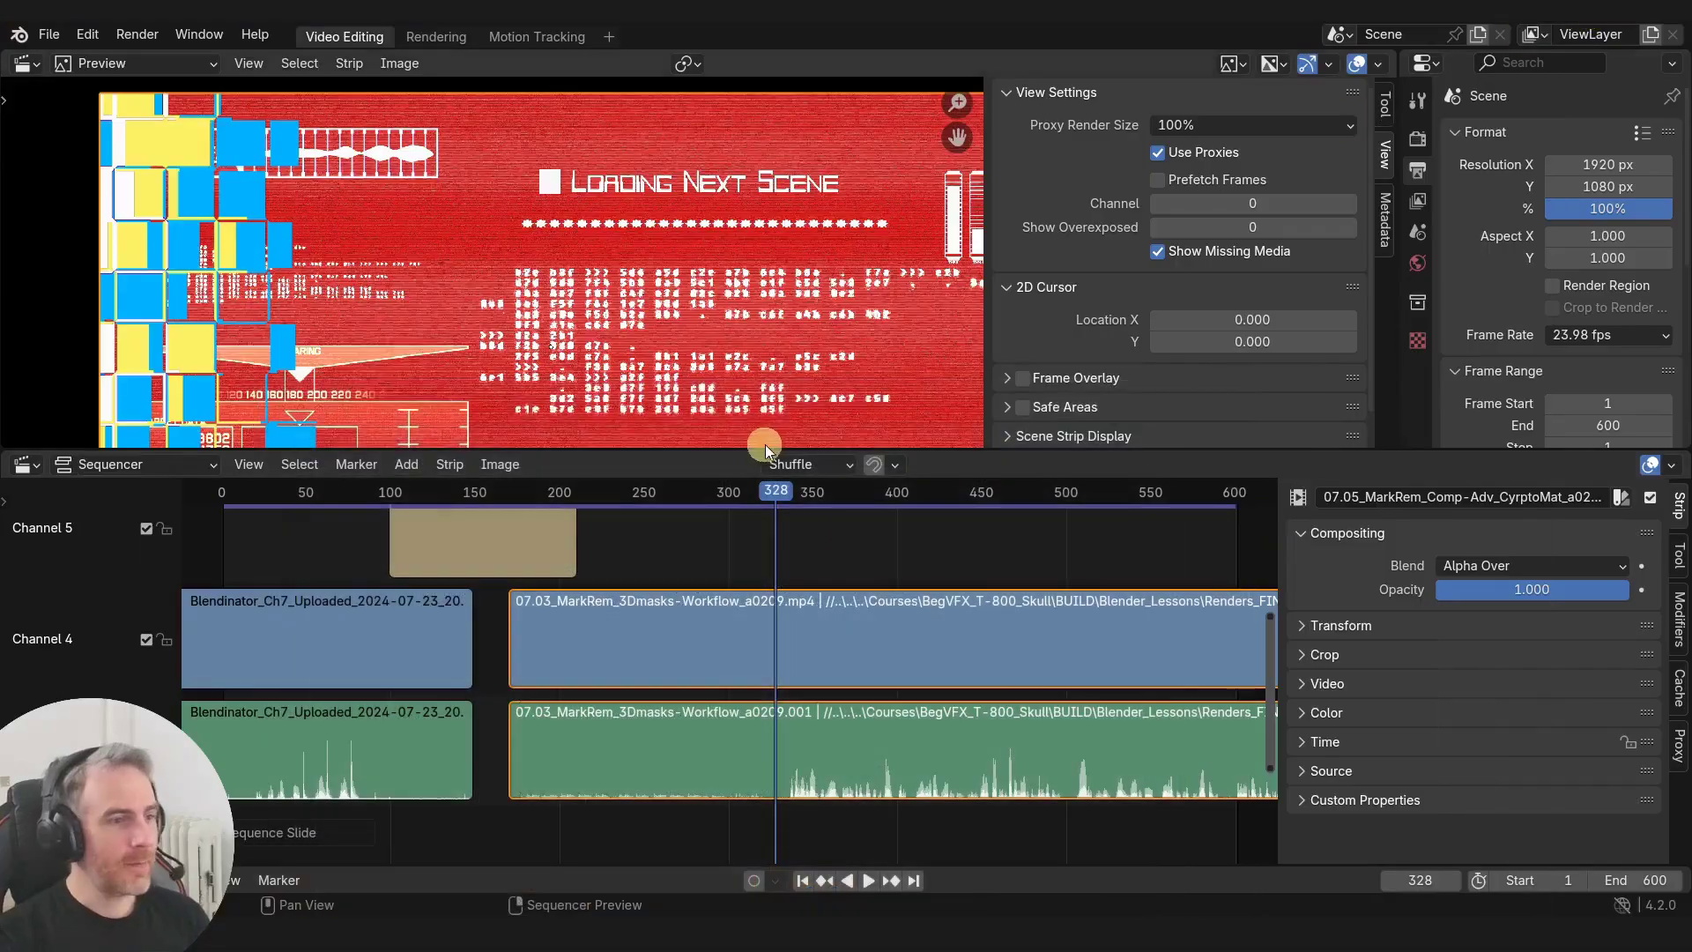